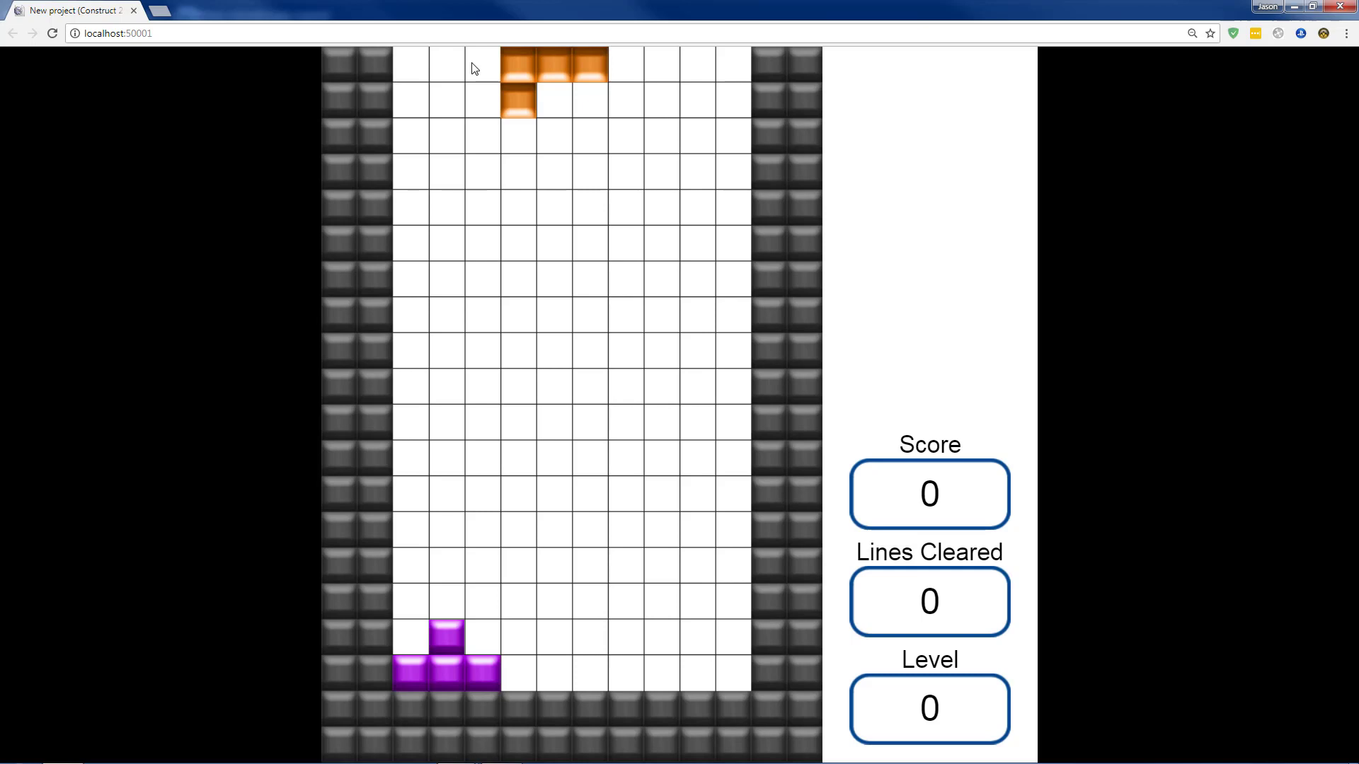
In the browser preview, rotate the orange L piece upright and slide it to the left wall
{"action": "key", "text": "Up"}
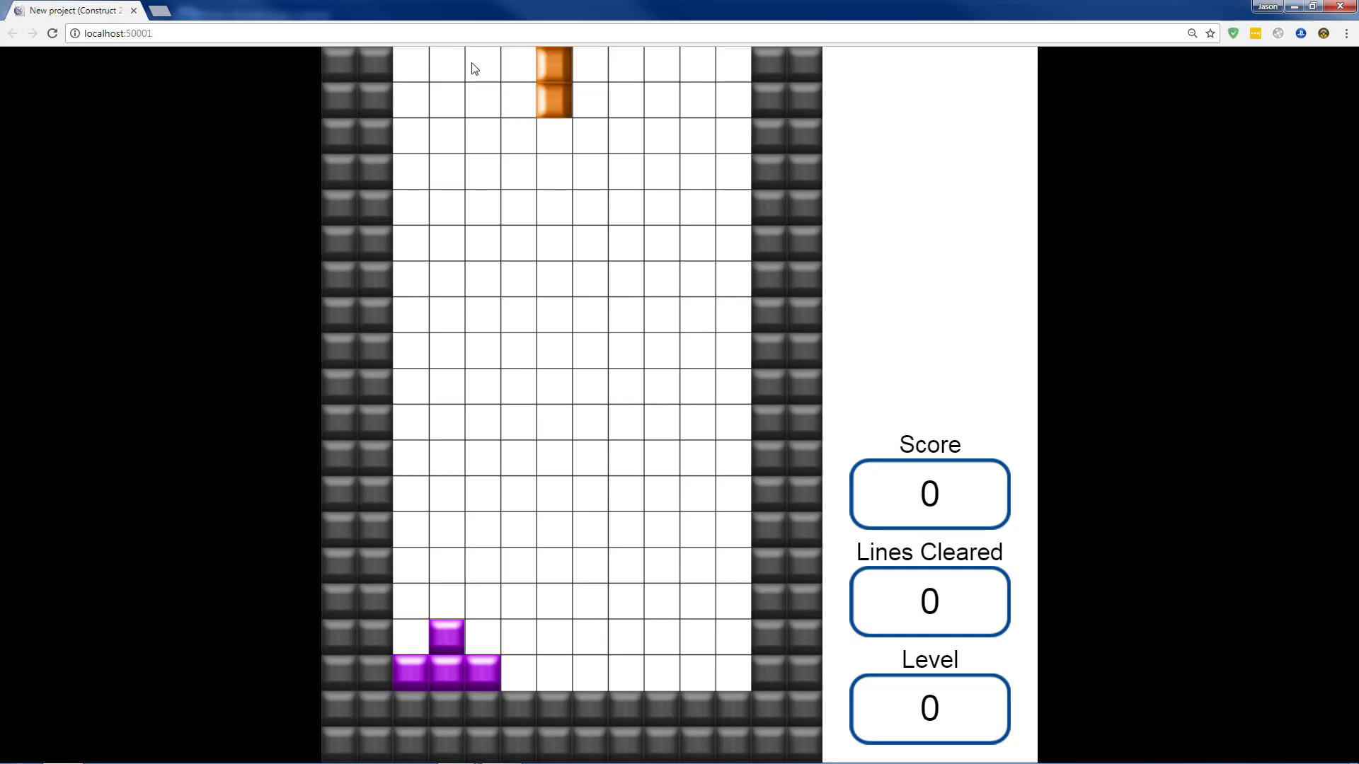
{"action": "key", "text": "Left"}
{"action": "key", "text": "Left"}
{"action": "key", "text": "Left"}
{"action": "key", "text": "Left"}
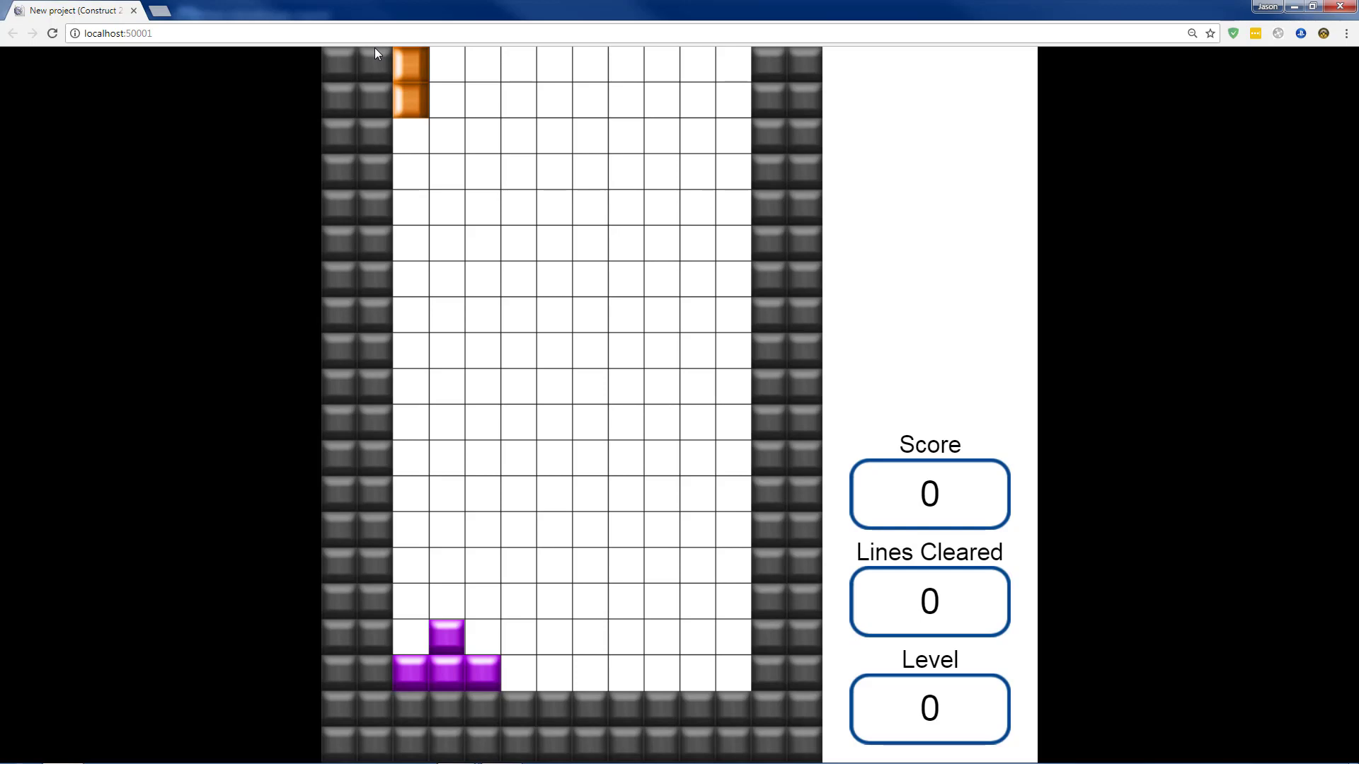
Close the game preview and unlock the Background layer
{"action": "left_click", "coordinate": [135, 11]}
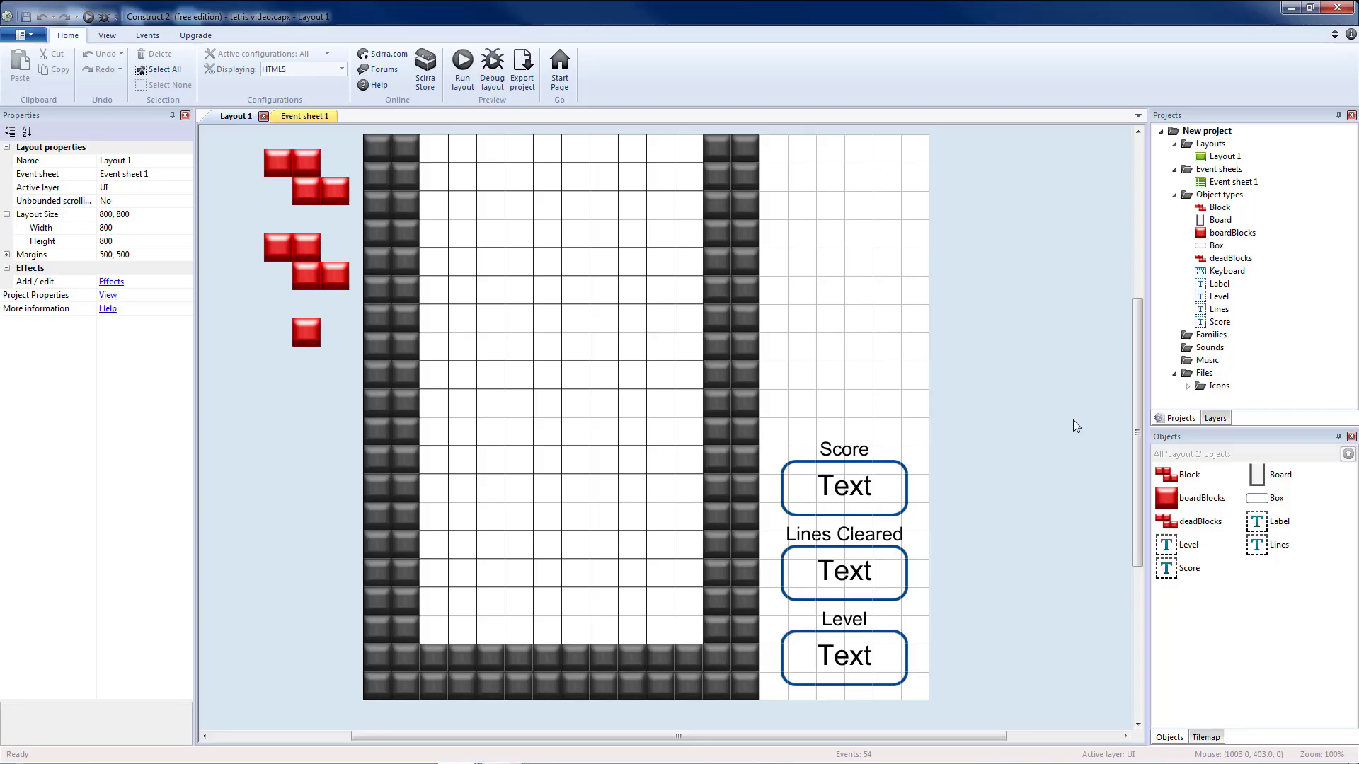
{"action": "left_click", "coordinate": [1216, 421]}
{"action": "left_click", "coordinate": [1172, 177]}
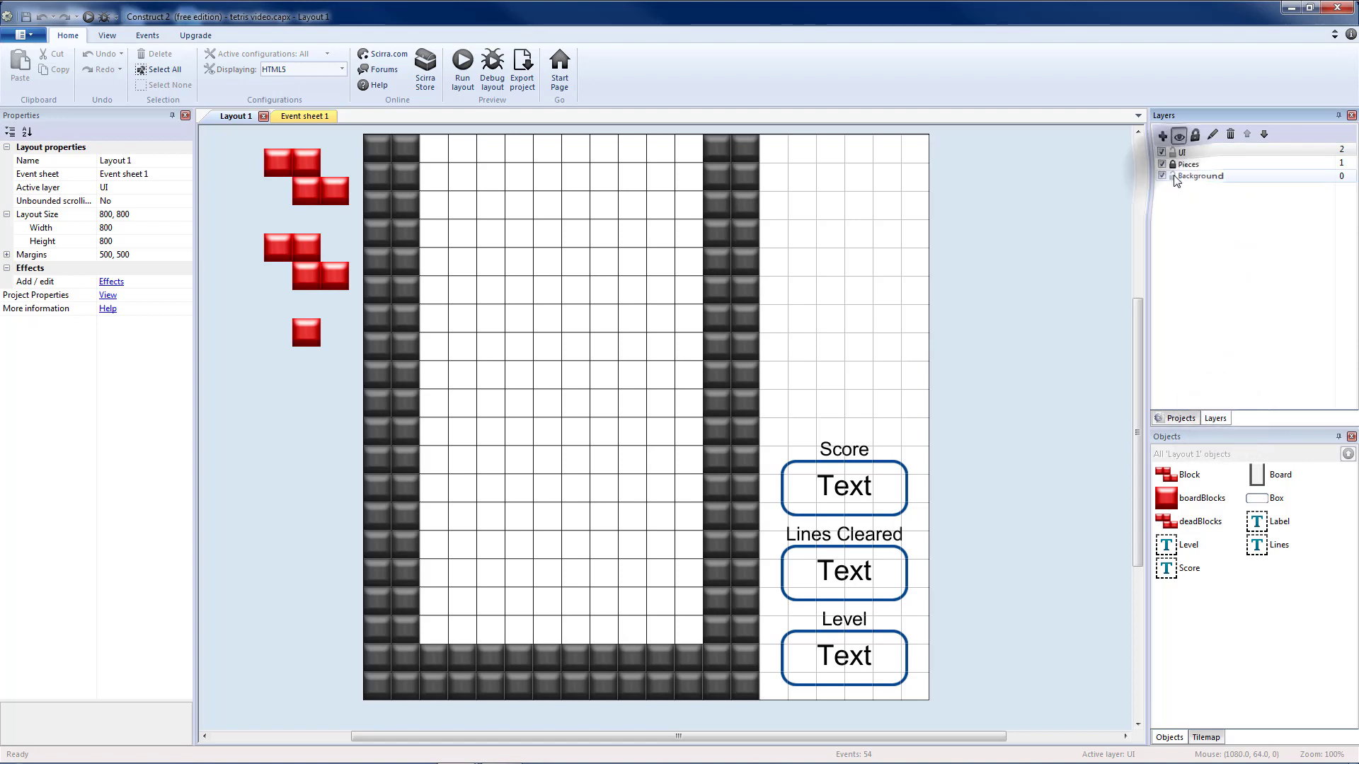
Load newBoard.png as the Board sprite's image
{"action": "double_click", "coordinate": [741, 249]}
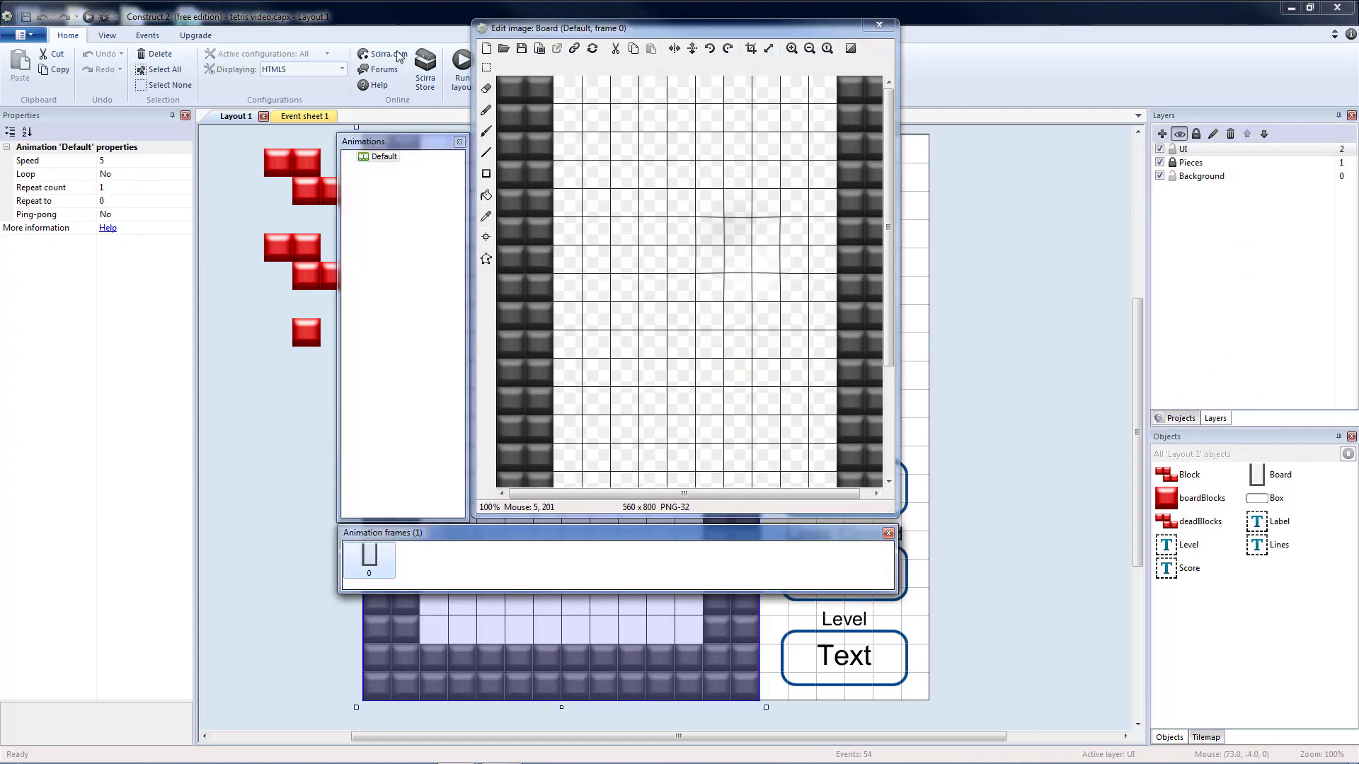
{"action": "left_click", "coordinate": [504, 48]}
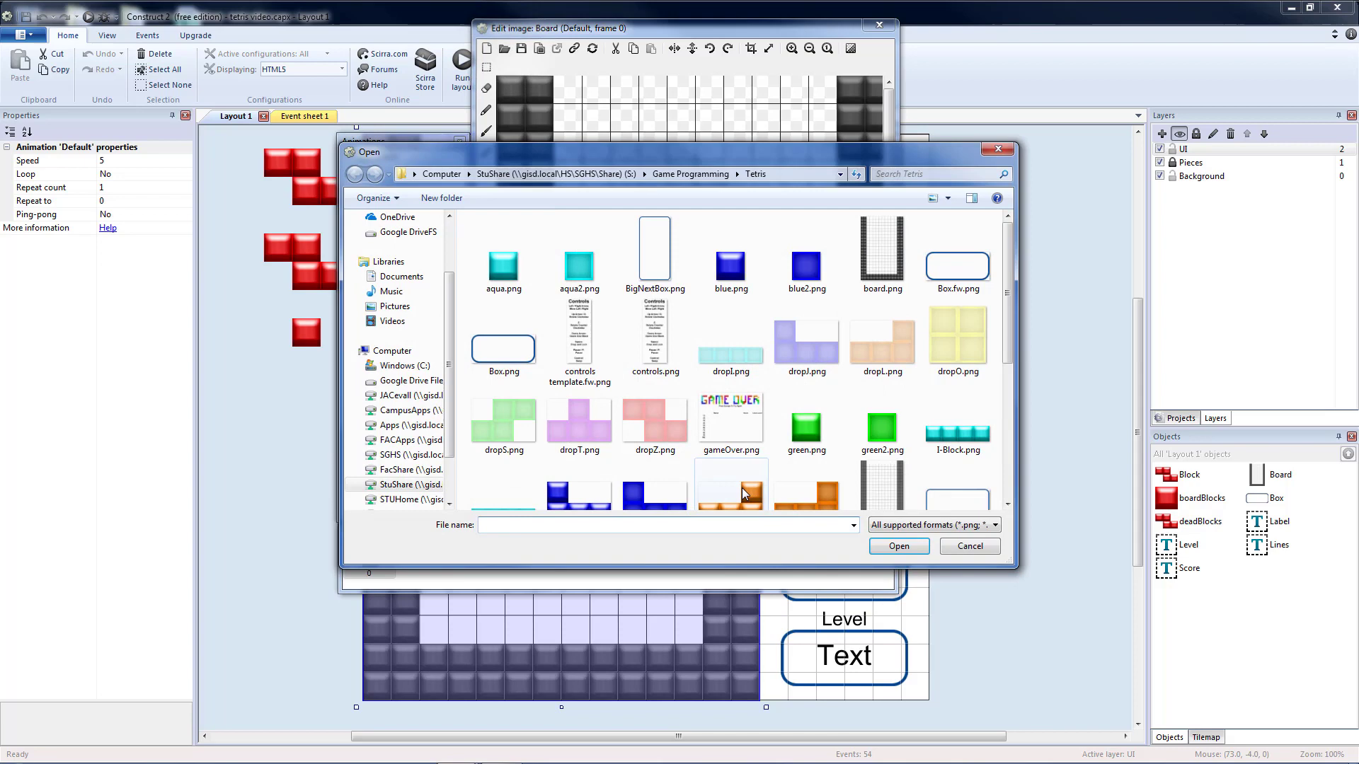
{"action": "left_click", "coordinate": [894, 266]}
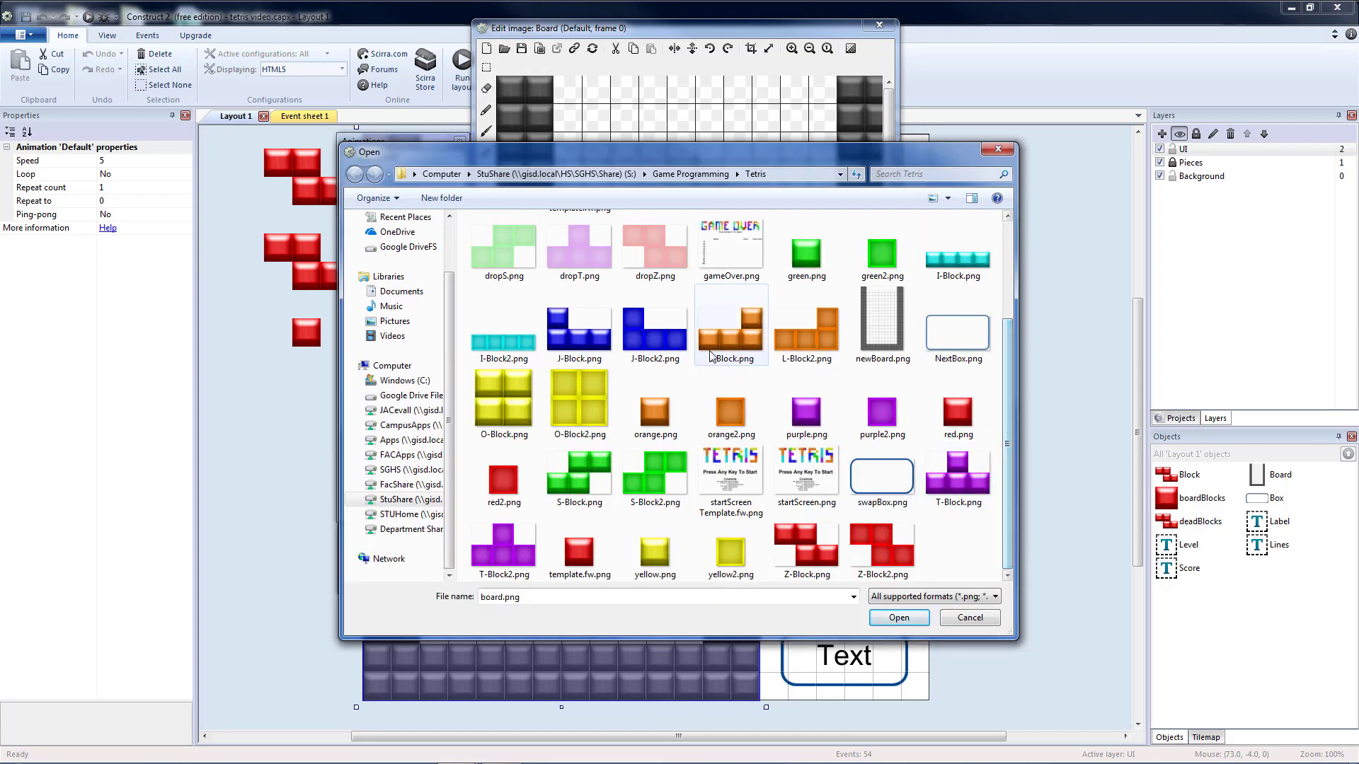
{"action": "left_click", "coordinate": [578, 329]}
{"action": "left_click", "coordinate": [673, 338]}
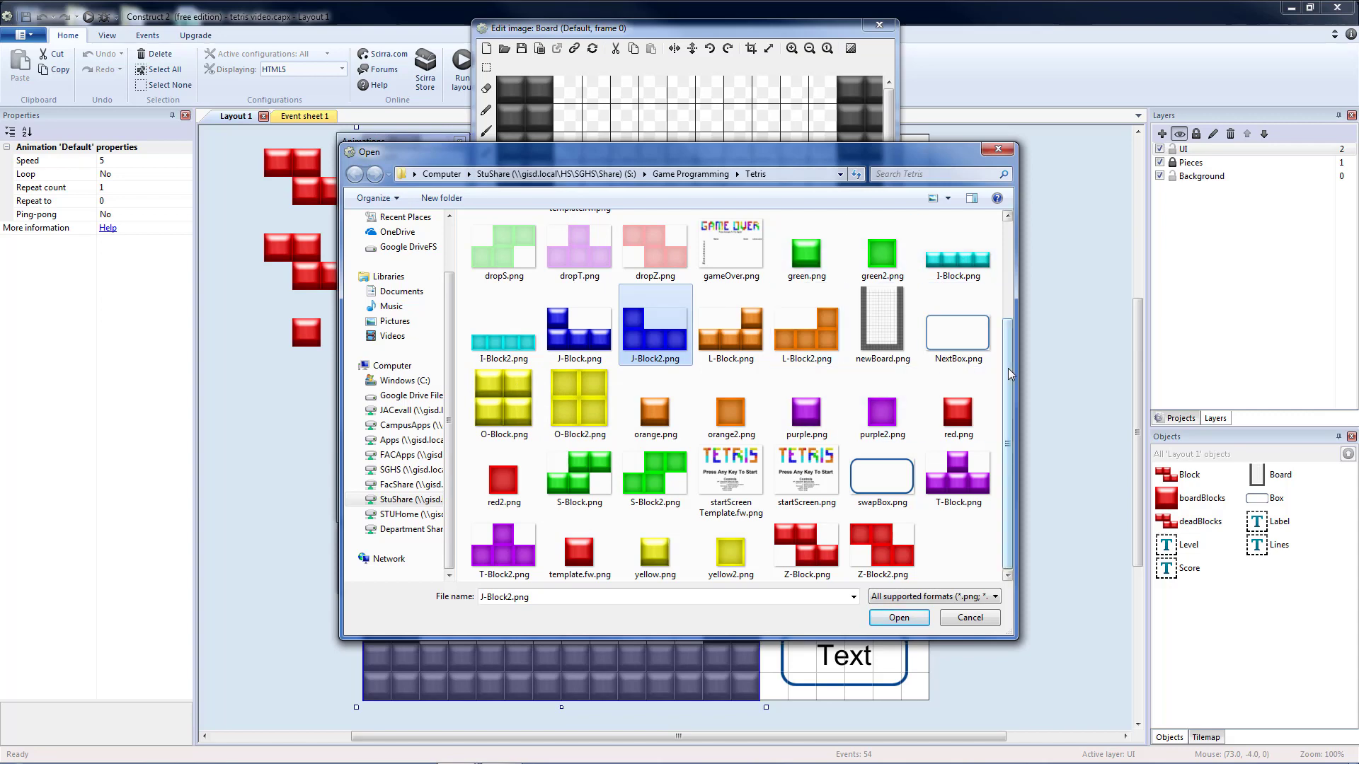
{"action": "double_click", "coordinate": [877, 310]}
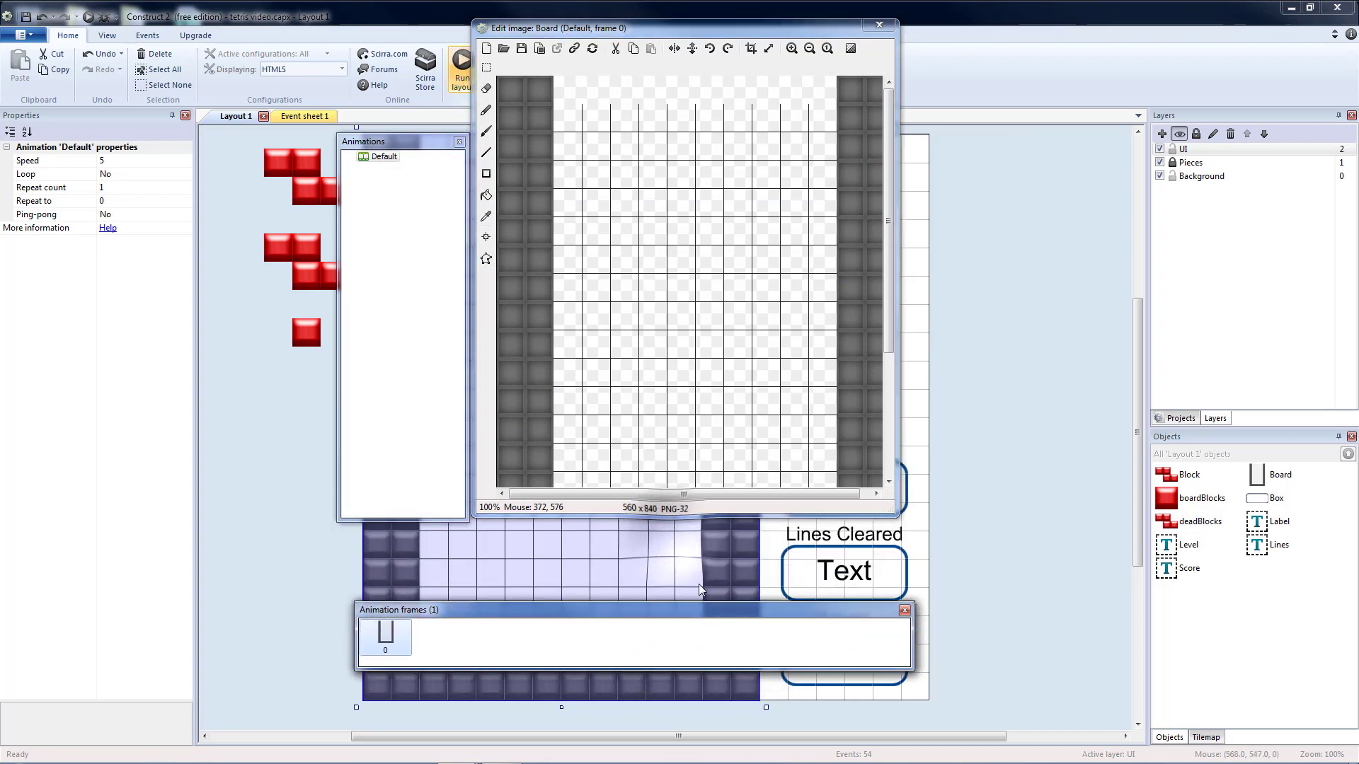
Enlarge the image editor and fit the left collision points to the well's inner corners
{"action": "left_click_drag", "start_coordinate": [827, 519], "coordinate": [851, 682]}
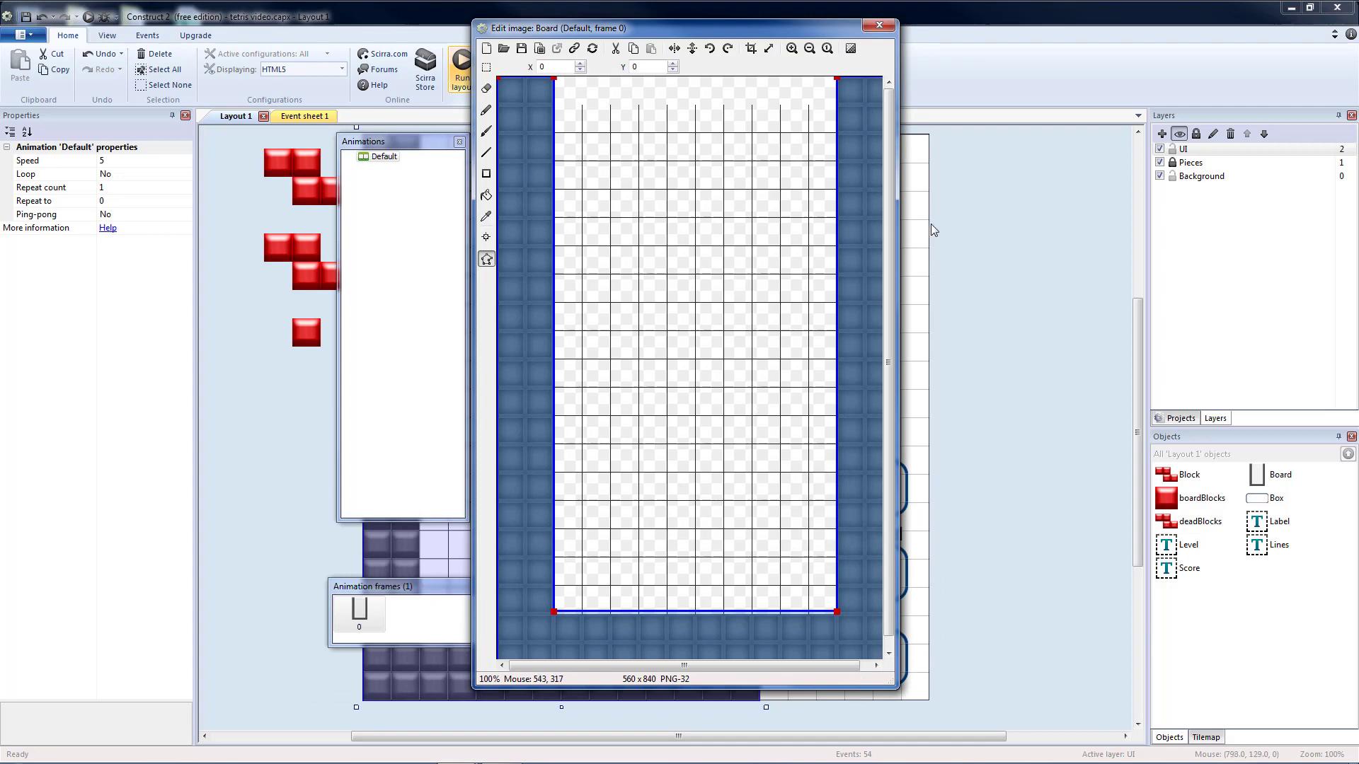
{"action": "left_click", "coordinate": [554, 84]}
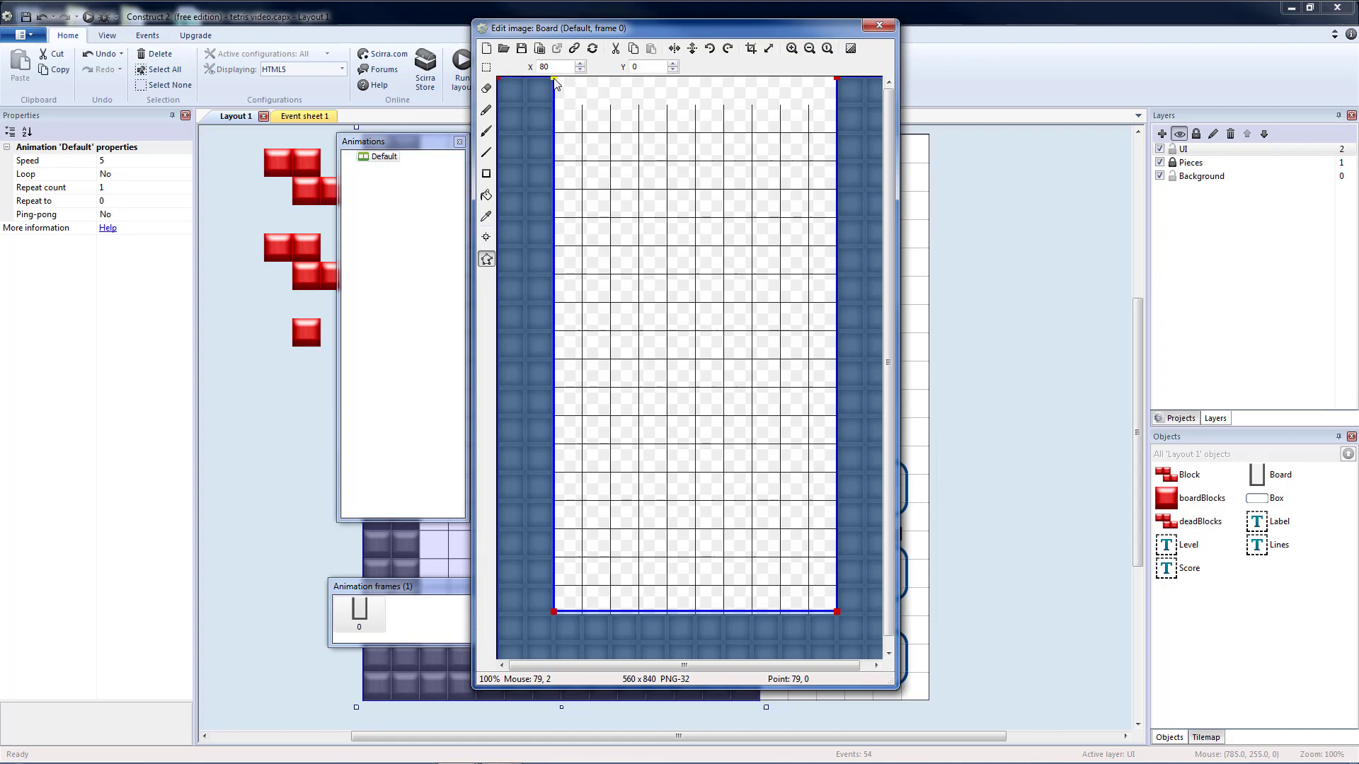
{"action": "left_click", "coordinate": [552, 79]}
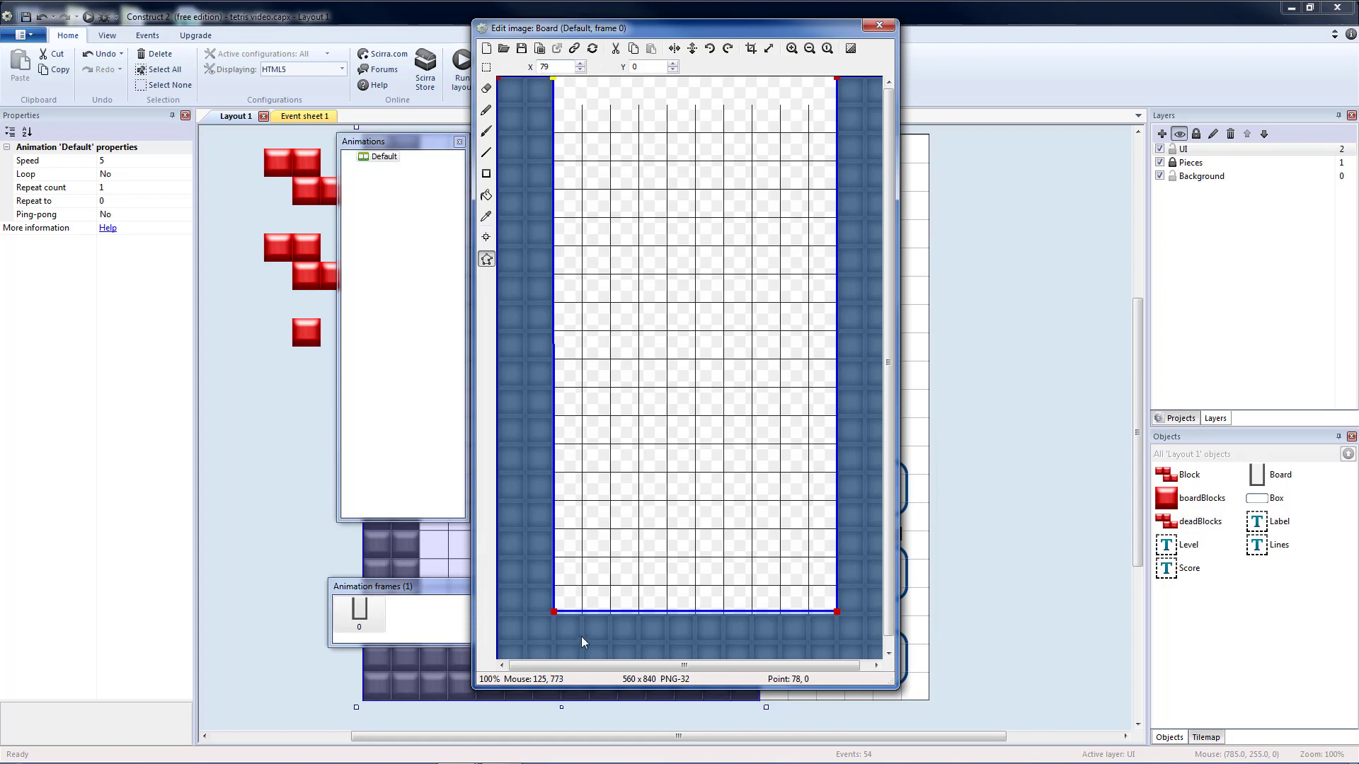
{"action": "left_click", "coordinate": [554, 612]}
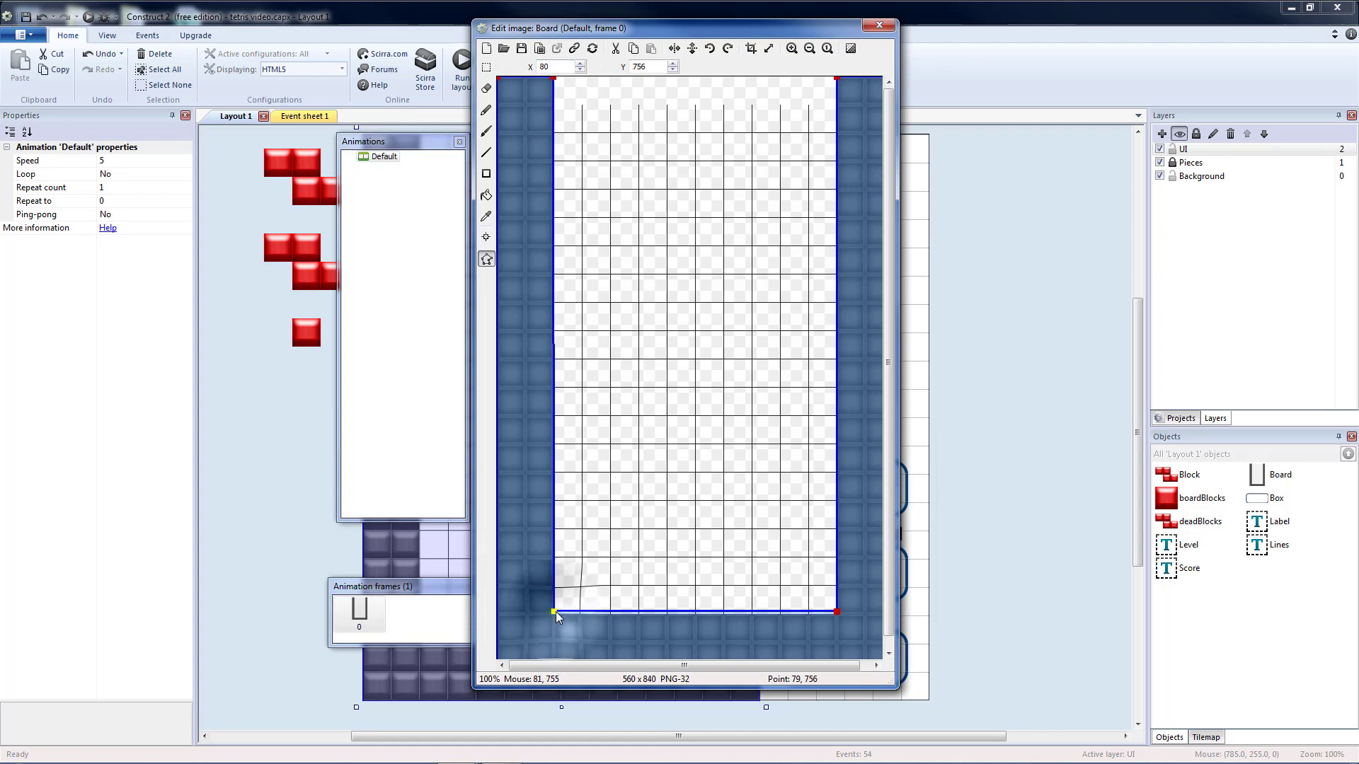
{"action": "key", "text": "Left"}
{"action": "key", "text": "Down"}
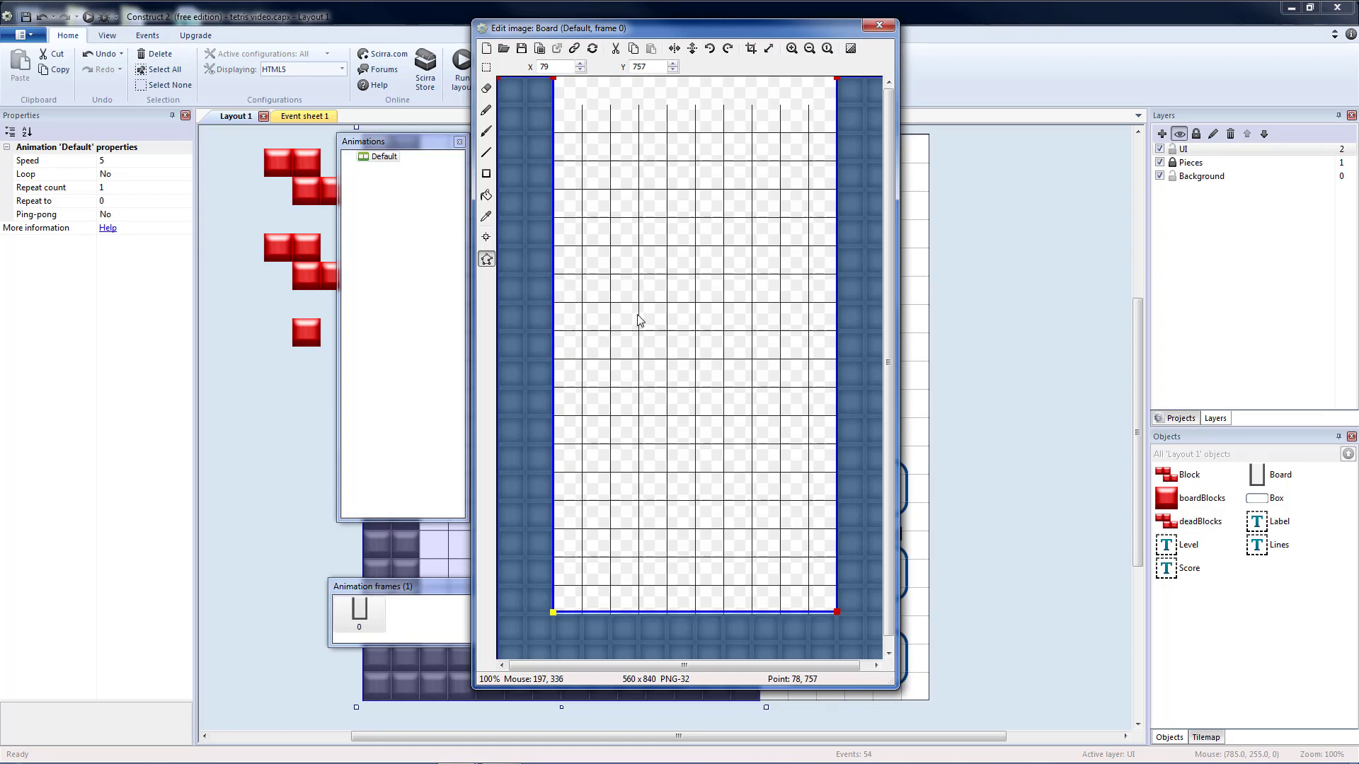
{"action": "key", "text": "Down"}
{"action": "key", "text": "Down"}
{"action": "key", "text": "Down"}
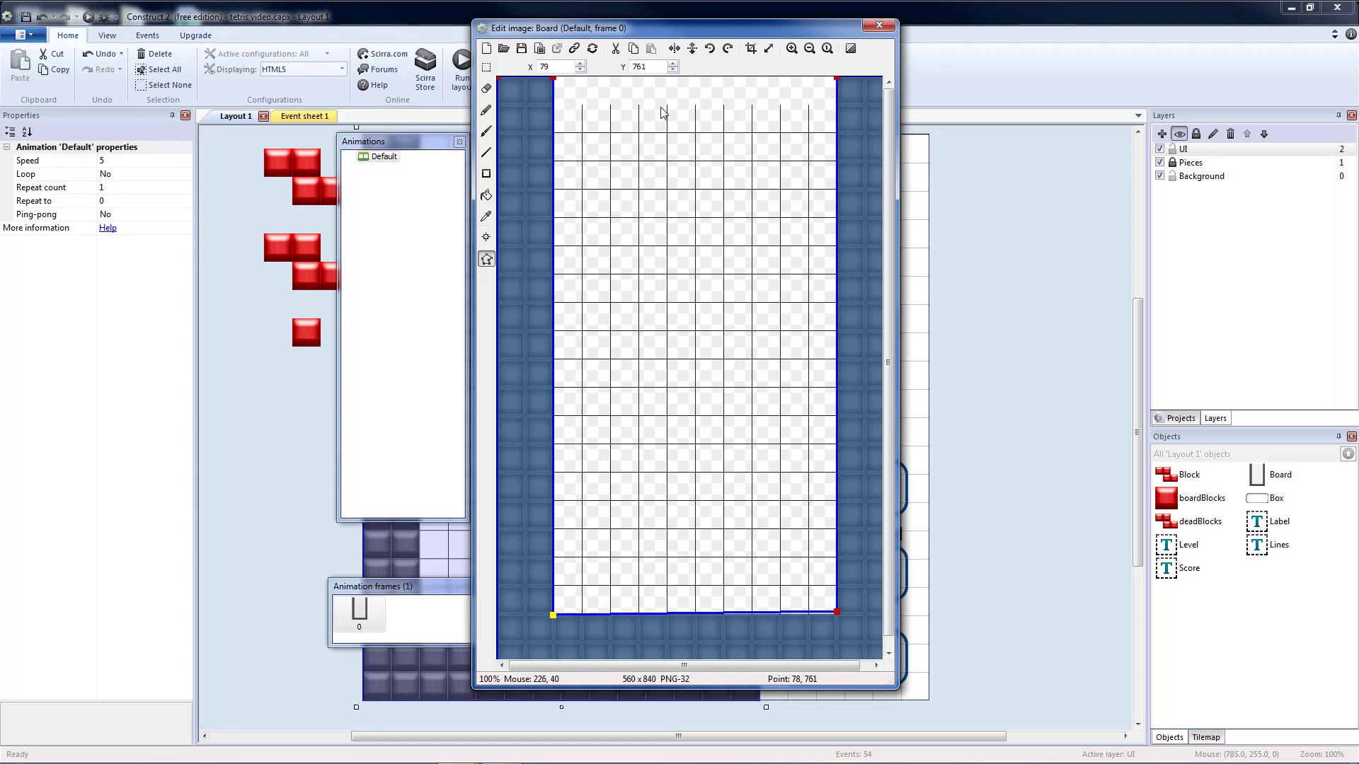
Fit the right collision points to the well's inner corners and close the editor
{"action": "left_click", "coordinate": [840, 613]}
{"action": "key", "text": "Down"}
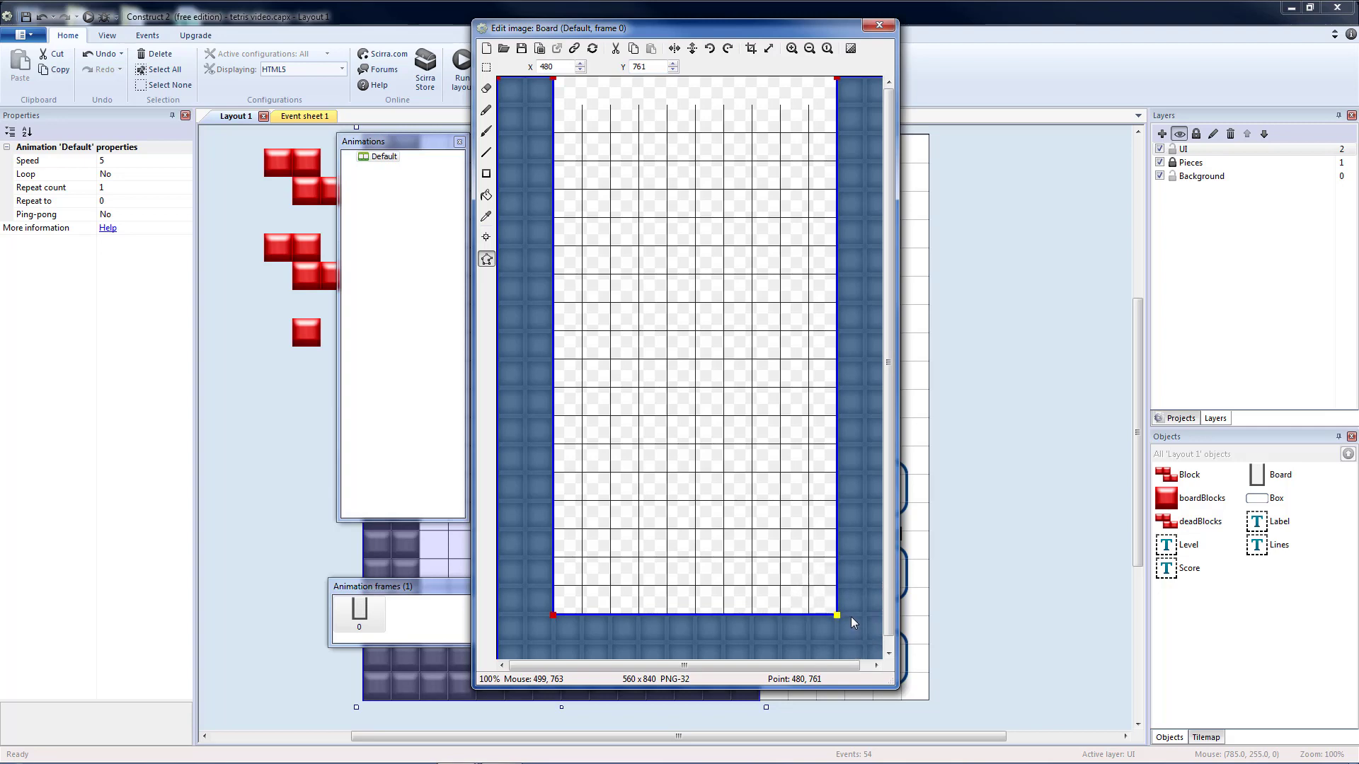
{"action": "key", "text": "Right"}
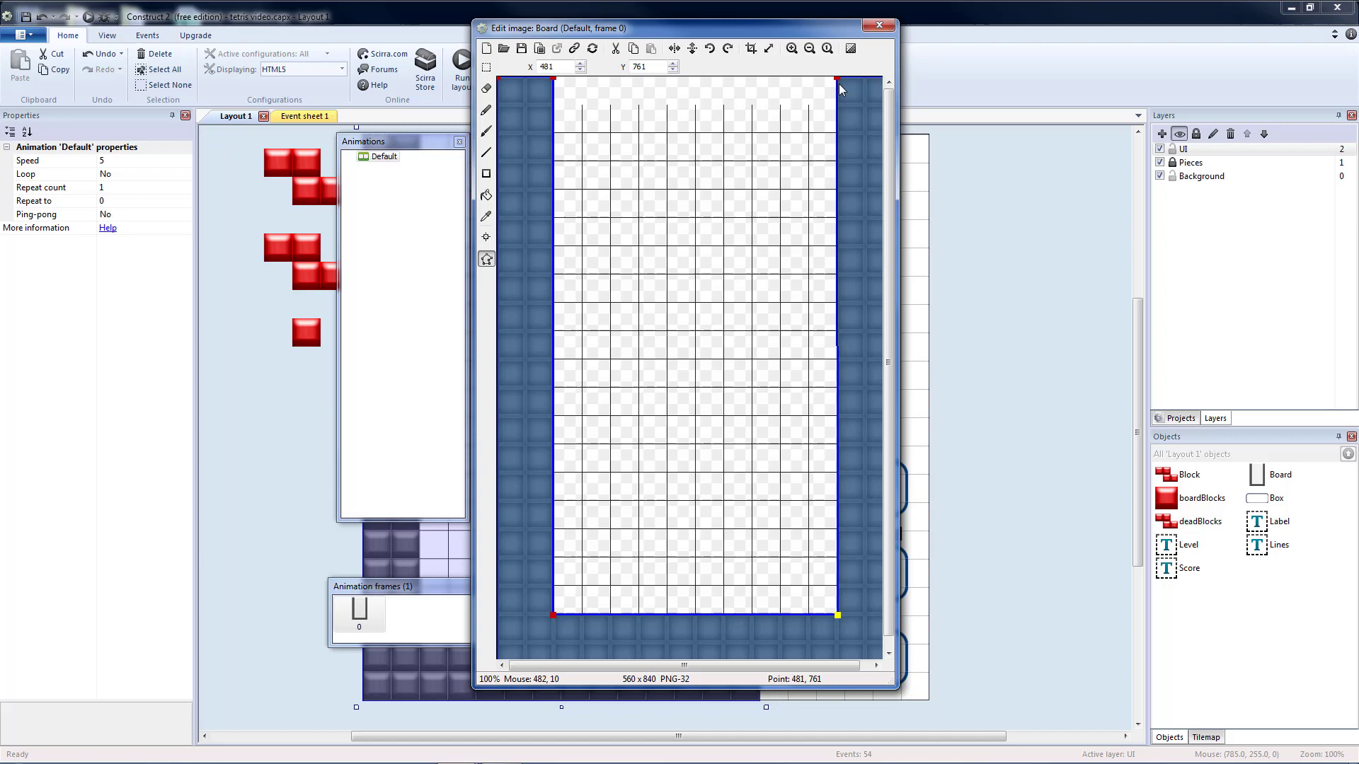
{"action": "left_click", "coordinate": [838, 80]}
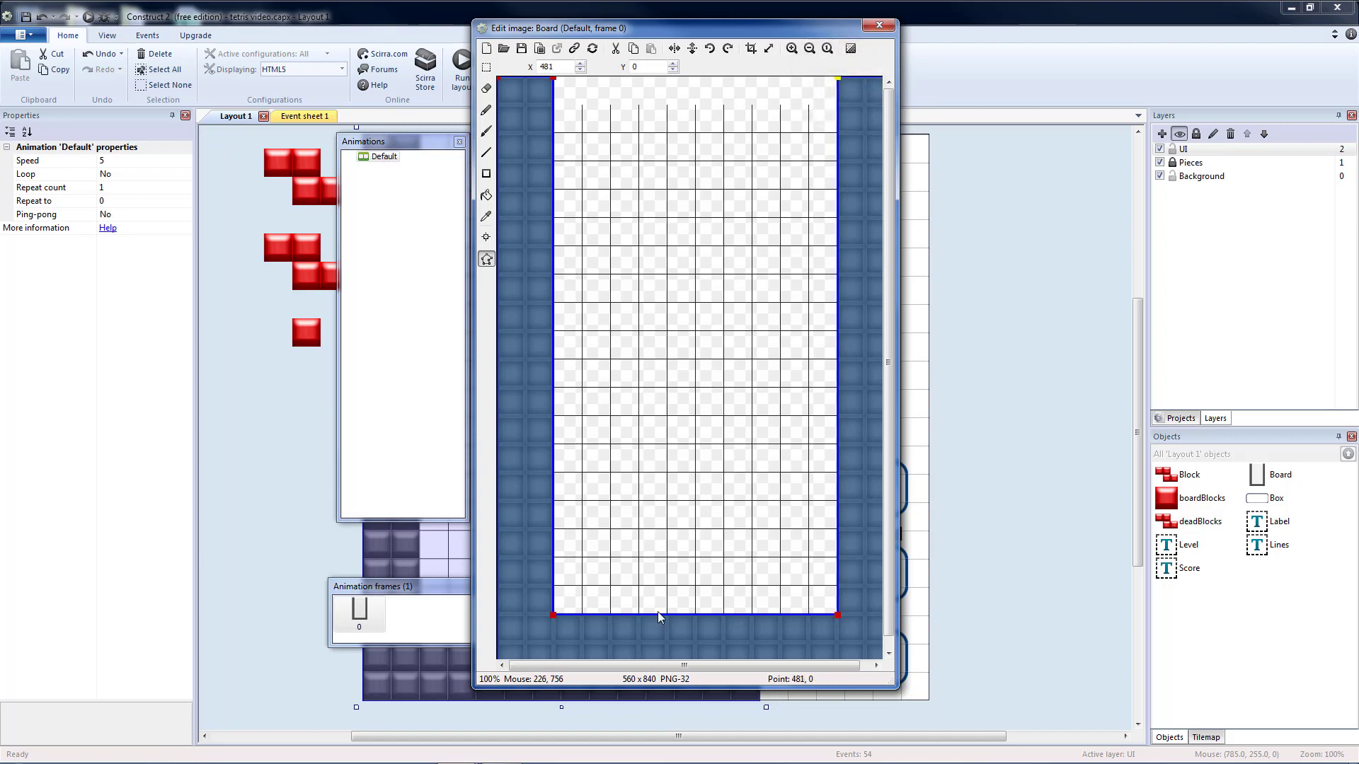
{"action": "key", "text": "Escape"}
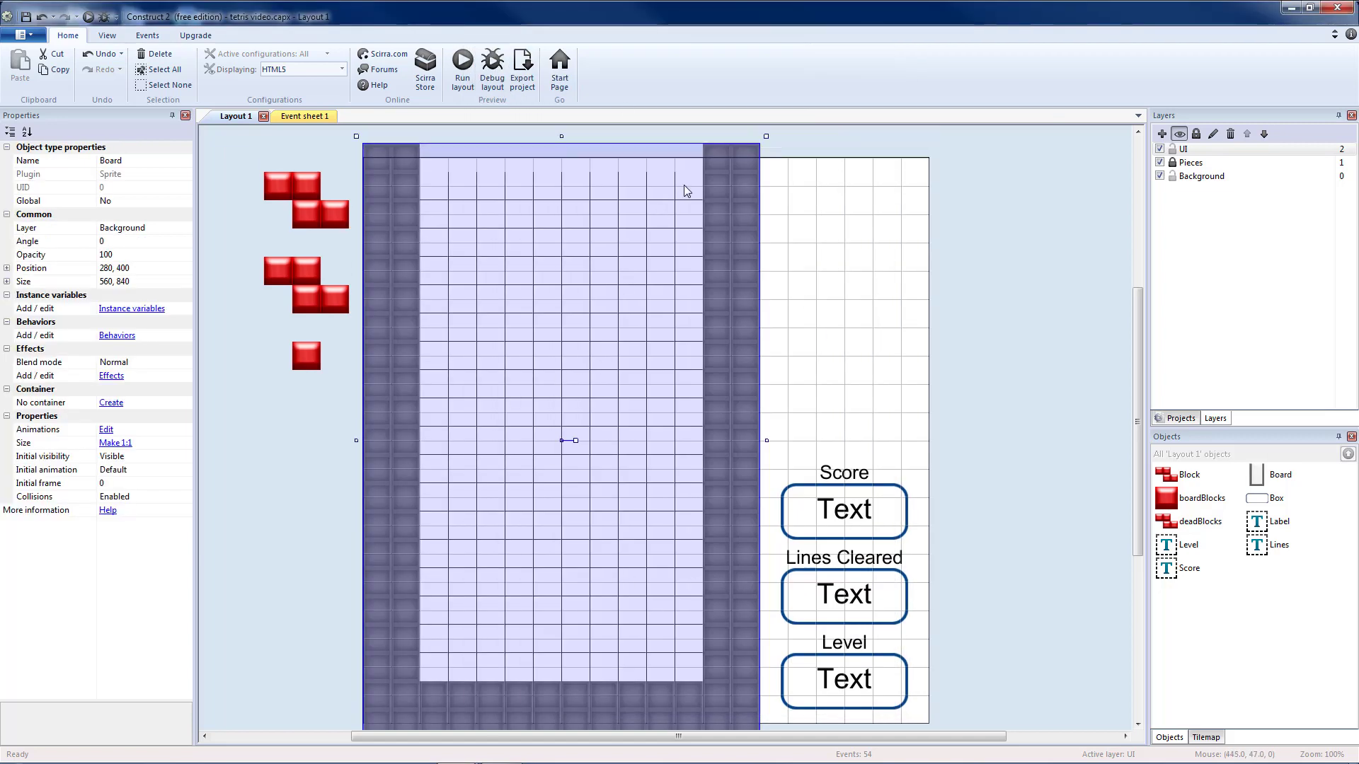
Quick-assign the Board origin to top-left, then drag the board to 0, 0
{"action": "double_click", "coordinate": [391, 206]}
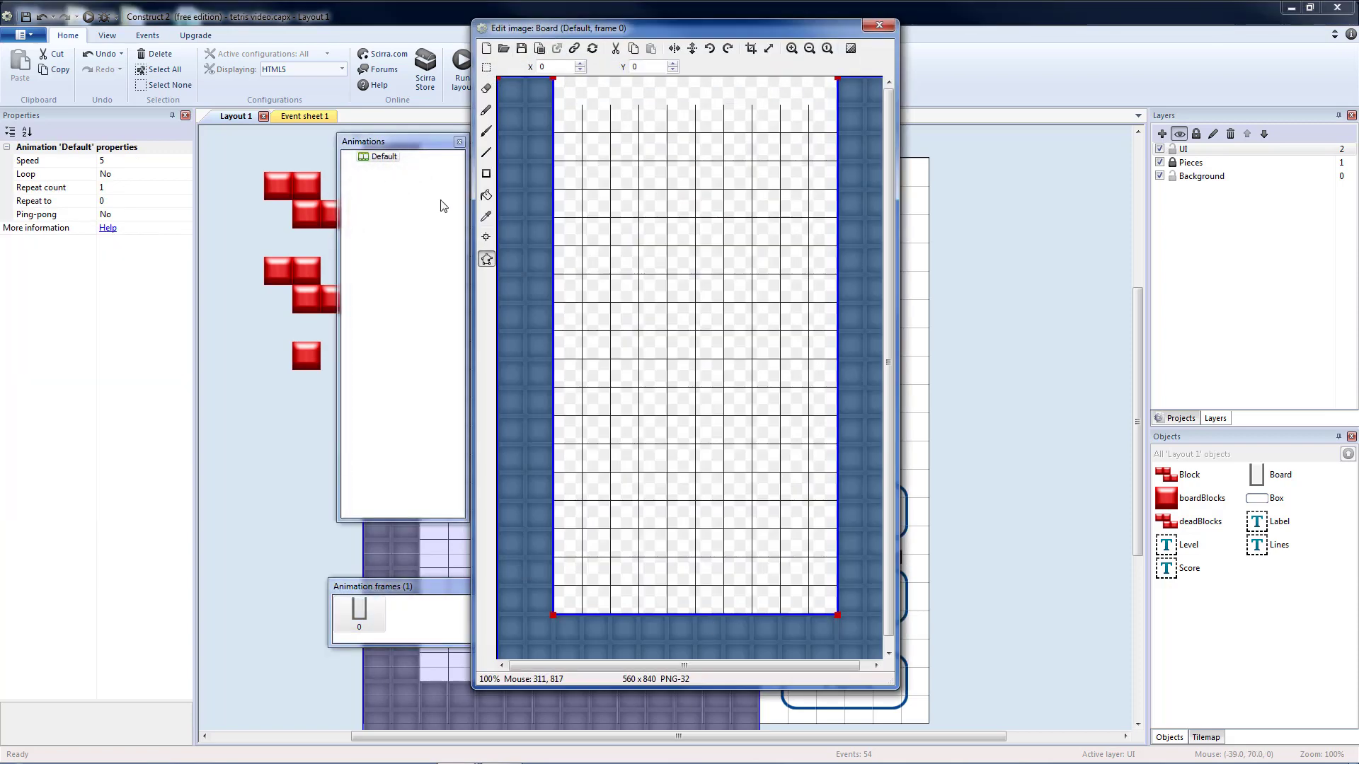
{"action": "left_click", "coordinate": [486, 240]}
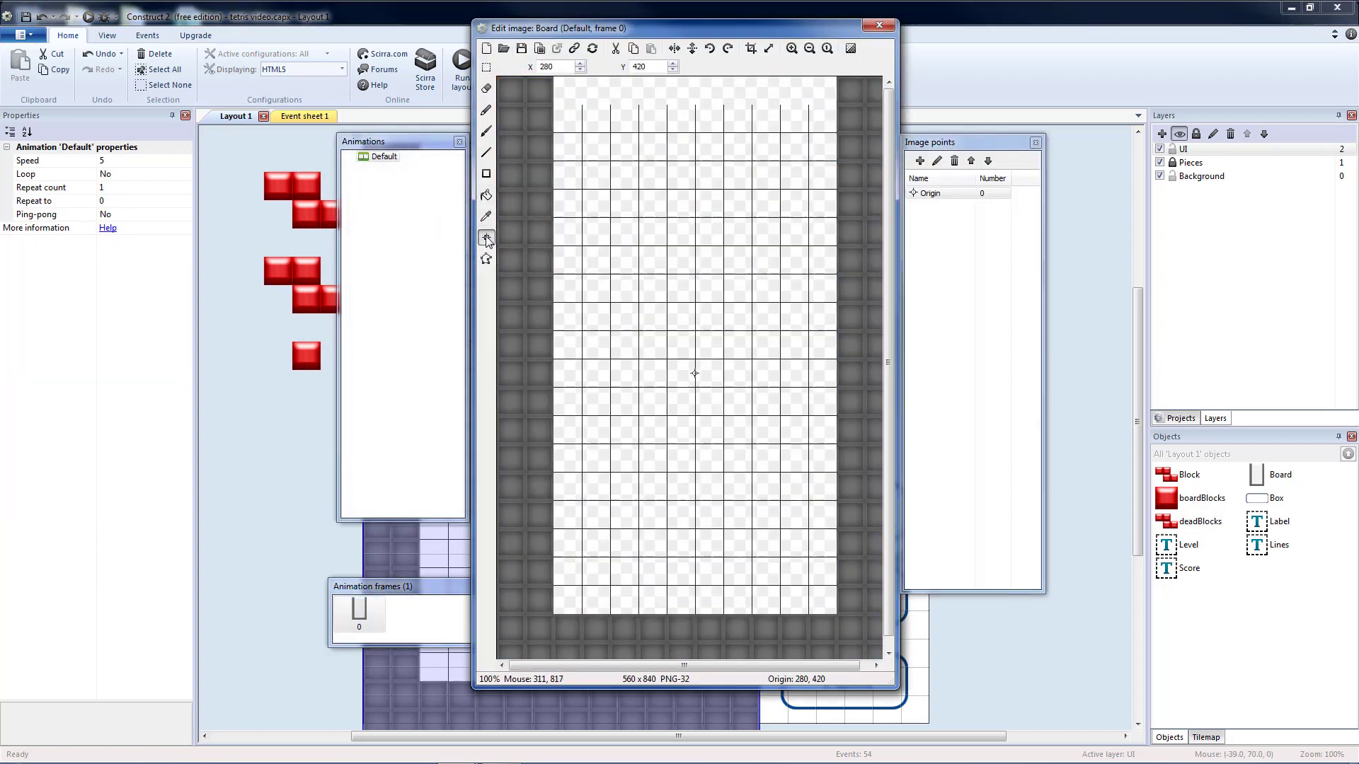
{"action": "right_click", "coordinate": [933, 192]}
{"action": "mouse_move", "coordinate": [978, 282]}
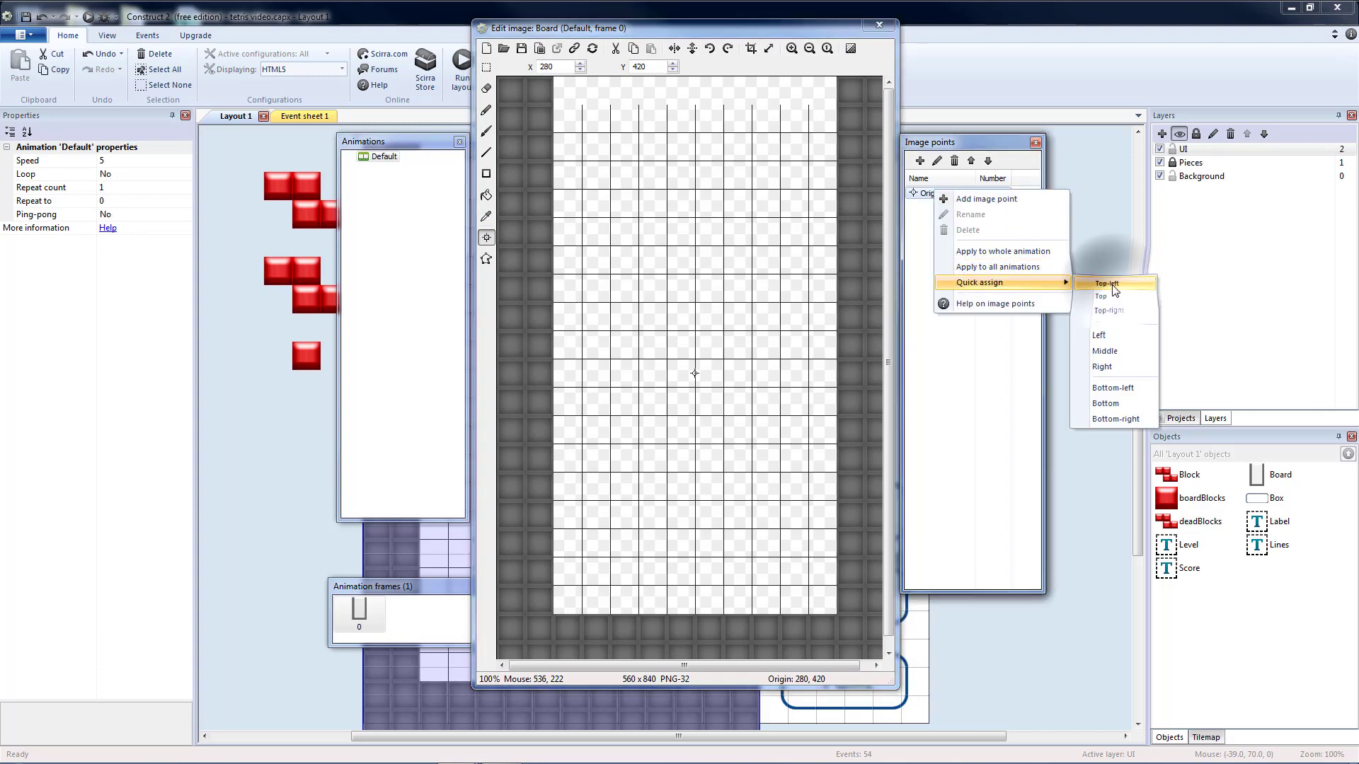
{"action": "left_click", "coordinate": [1105, 282]}
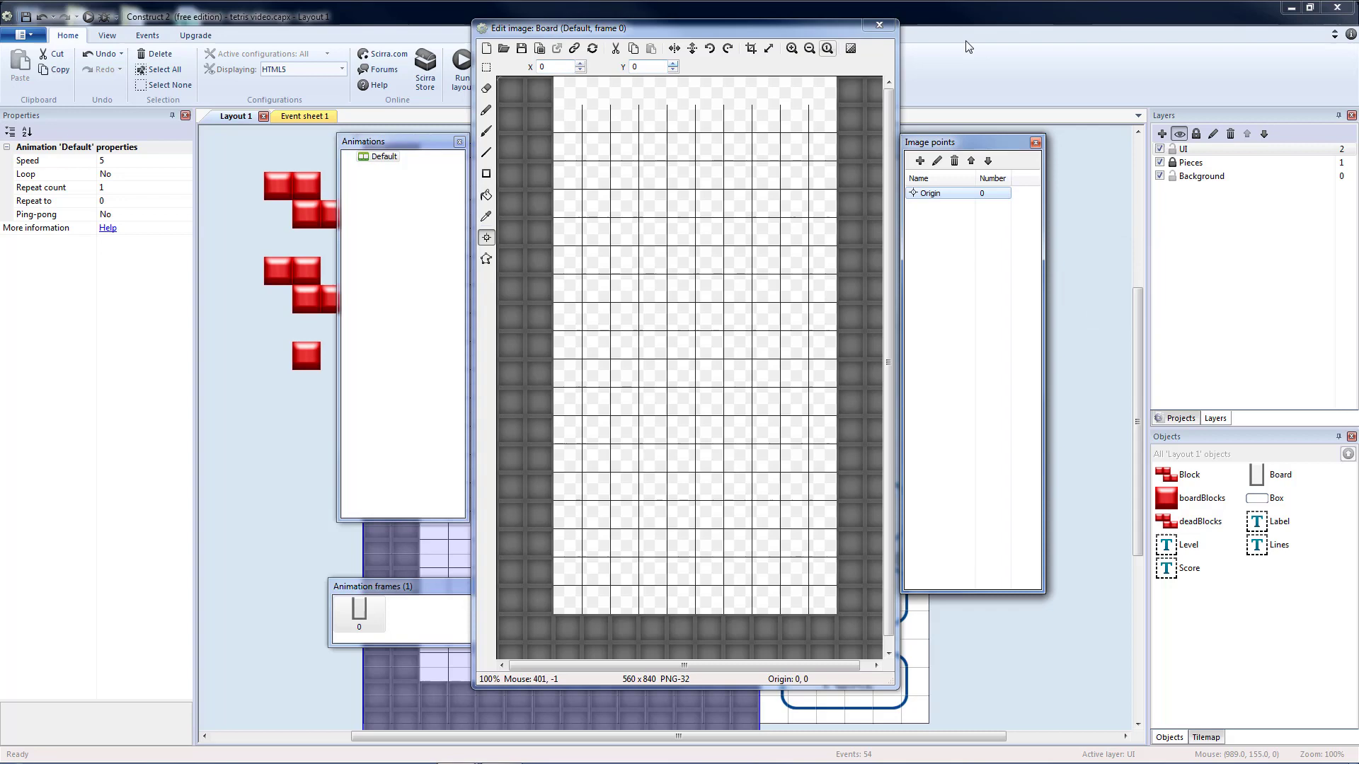
{"action": "left_click", "coordinate": [884, 24]}
{"action": "mouse_move", "coordinate": [585, 550]}
{"action": "left_mouse_down"}
{"action": "mouse_move", "coordinate": [499, 360]}
{"action": "mouse_move", "coordinate": [380, 256]}
{"action": "left_mouse_up"}
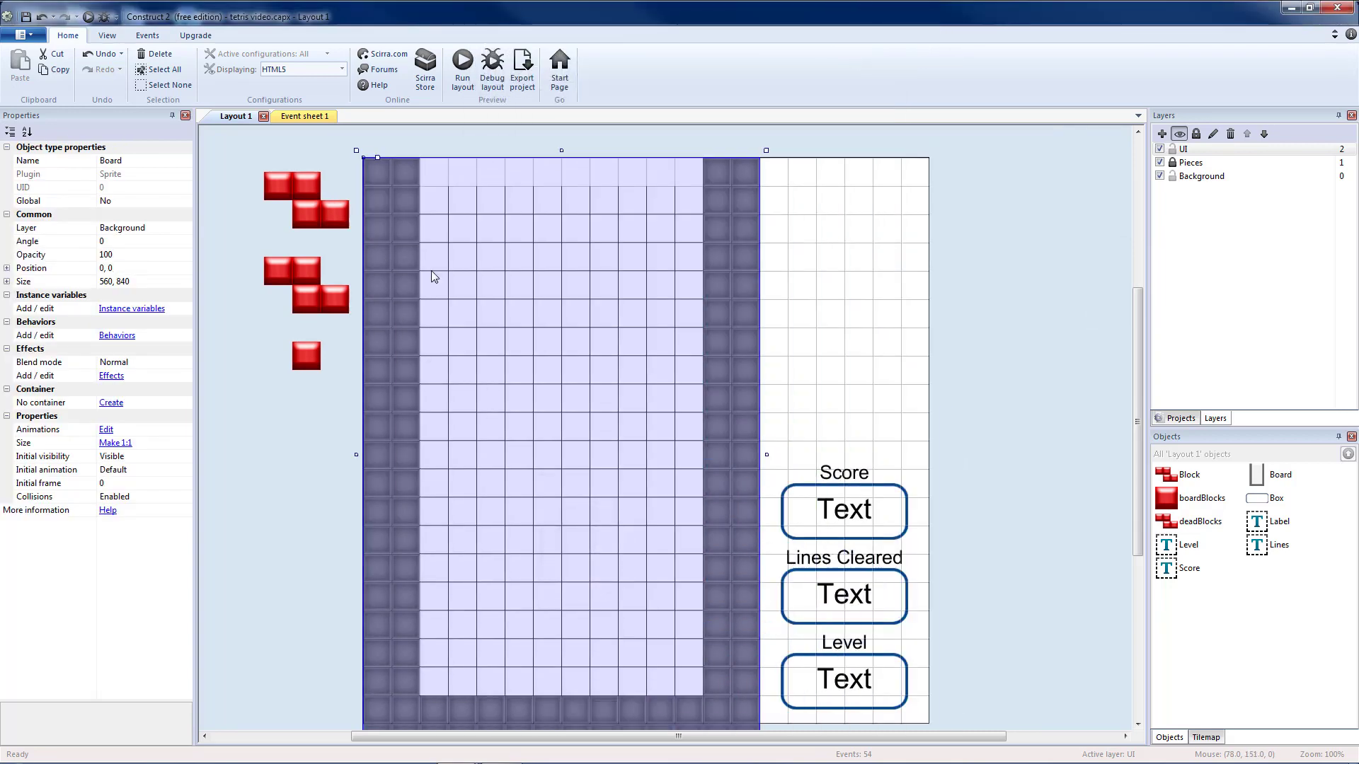
{"action": "scroll", "coordinate": [613, 417], "scroll_direction": "down", "scroll_amount": 1}
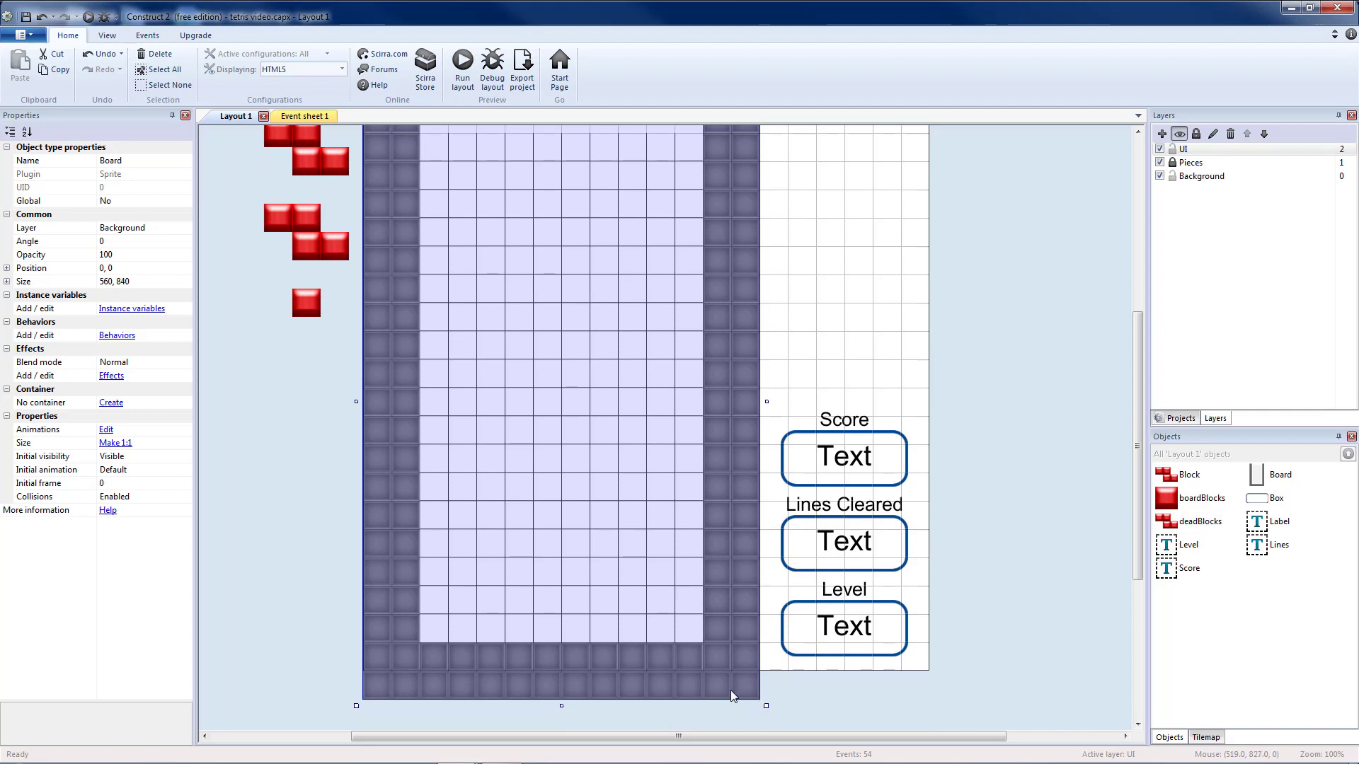
{"action": "scroll", "coordinate": [515, 466], "scroll_direction": "up", "scroll_amount": 1}
{"action": "scroll", "coordinate": [515, 466], "scroll_direction": "up", "scroll_amount": 1}
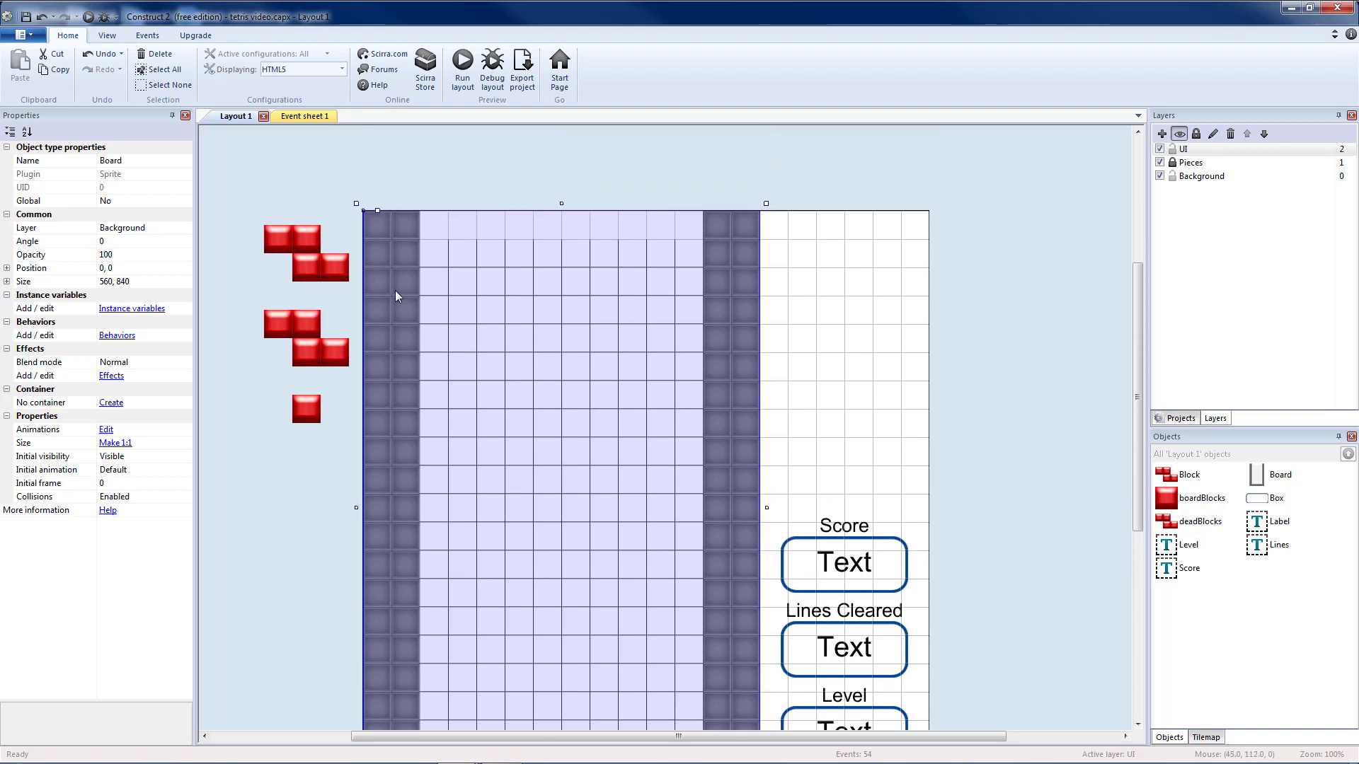
Move the Board up one grid cell to 0, -40 and relock Background
{"action": "left_click_drag", "start_coordinate": [394, 296], "coordinate": [396, 266]}
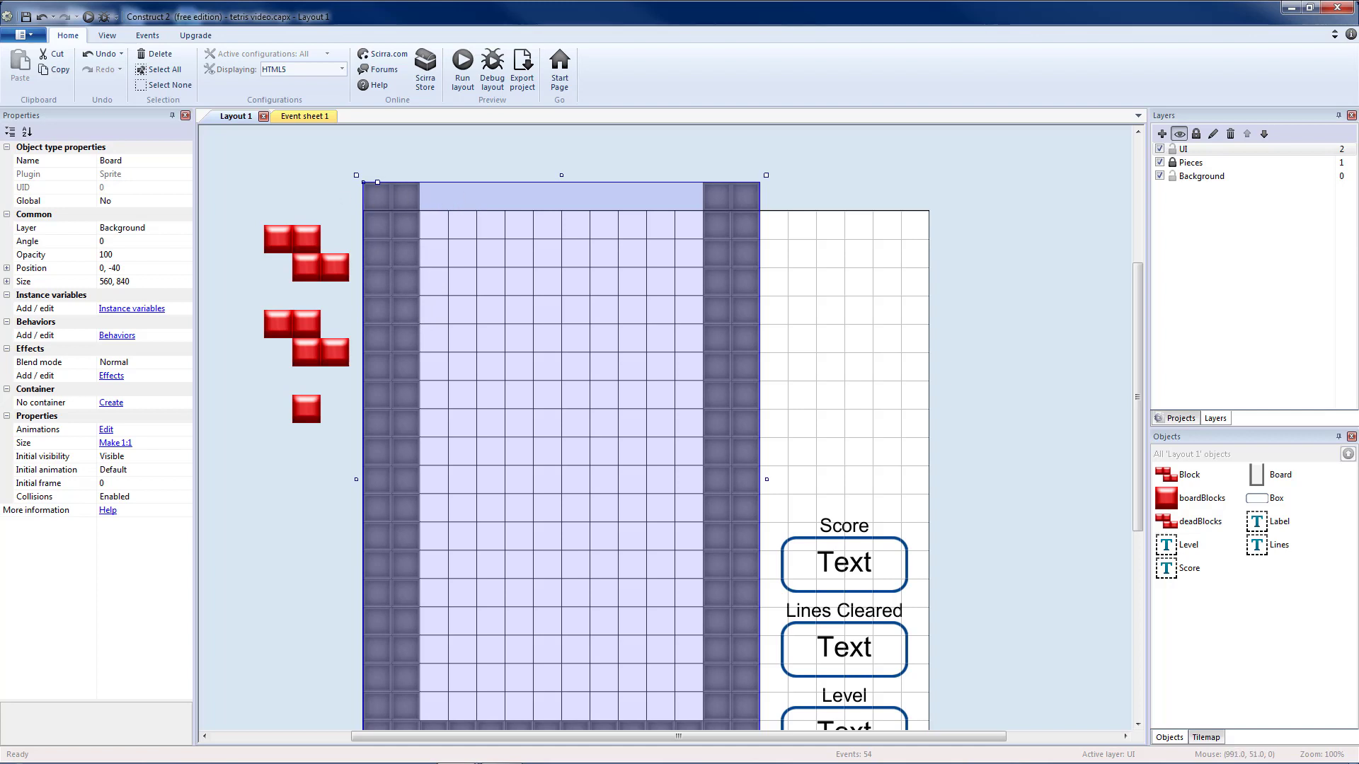
{"action": "scroll", "coordinate": [304, 315], "scroll_direction": "down", "scroll_amount": 1}
{"action": "left_click", "coordinate": [304, 315]}
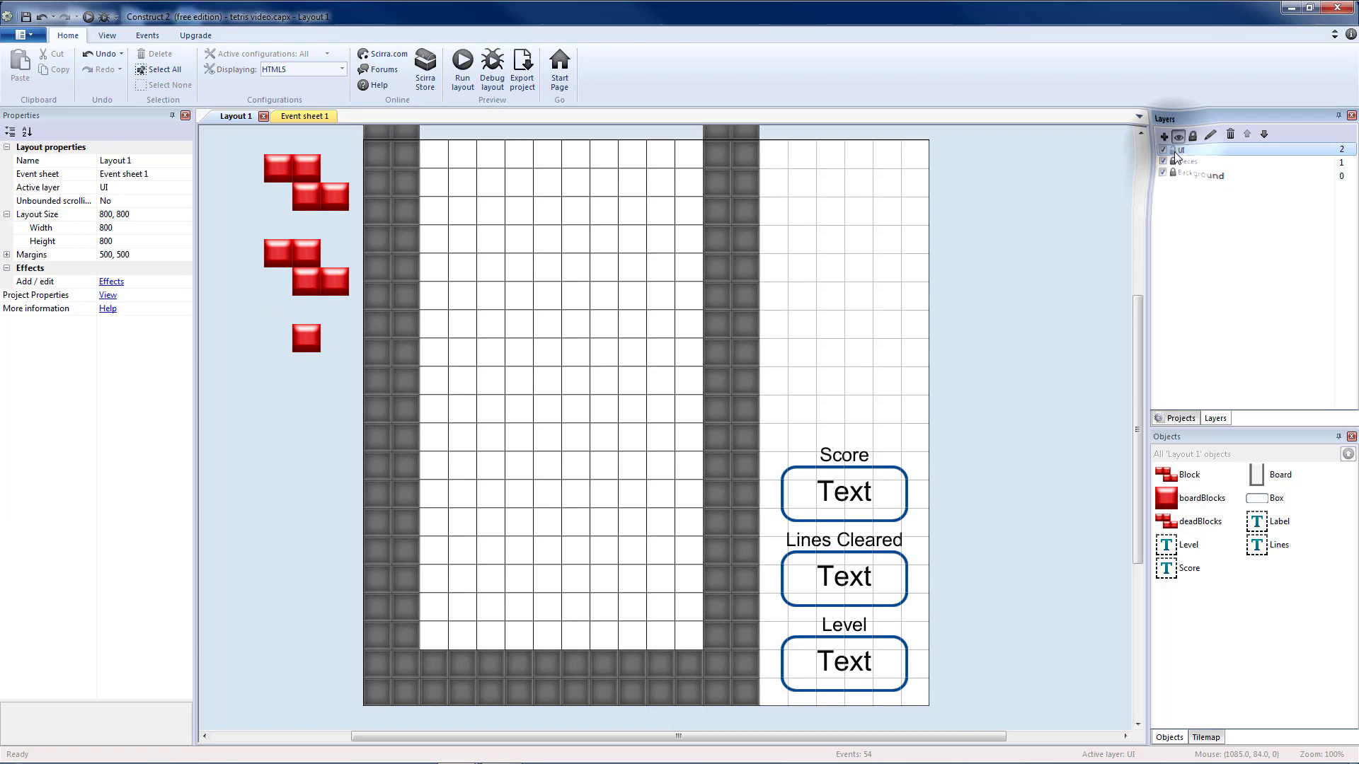
Load Z-Block2 into the Block sprite's red frame and fit its collision shape
{"action": "left_click", "coordinate": [314, 167]}
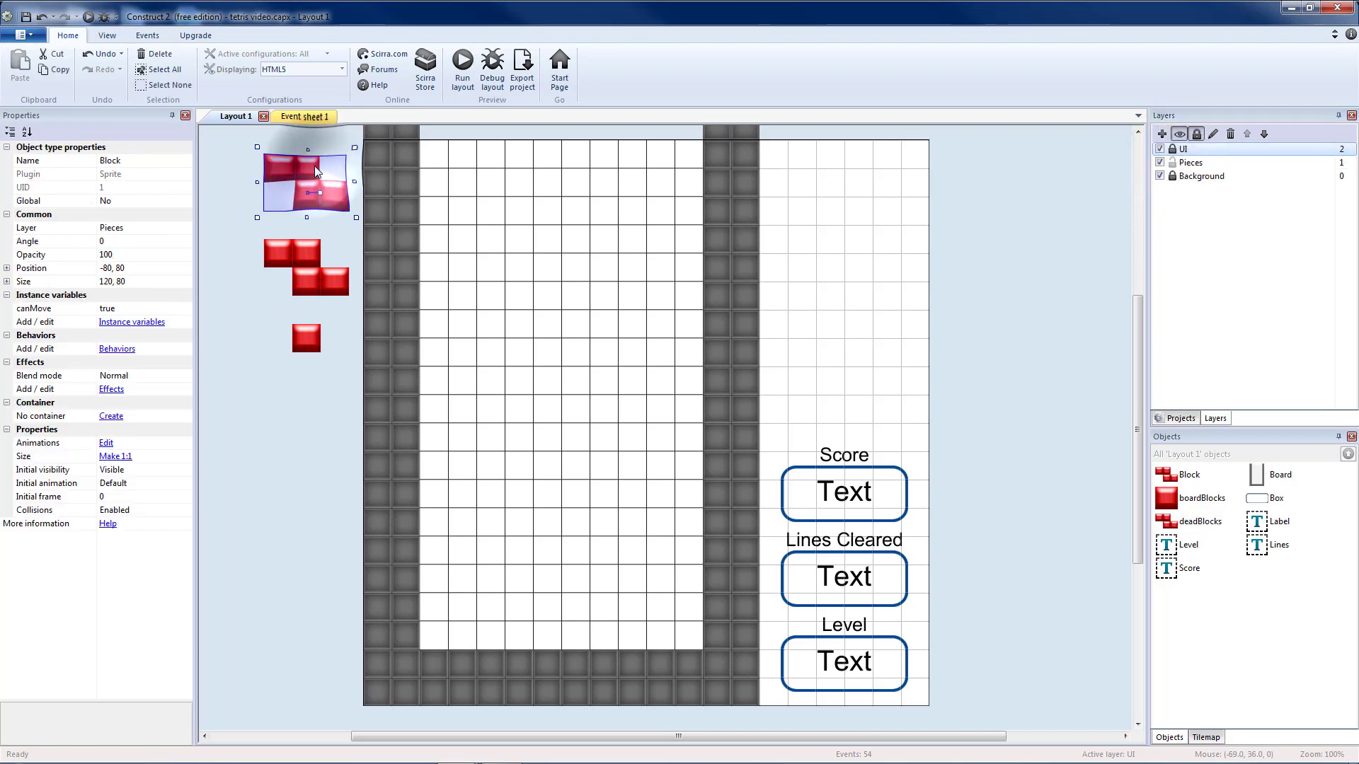
{"action": "double_click", "coordinate": [314, 165]}
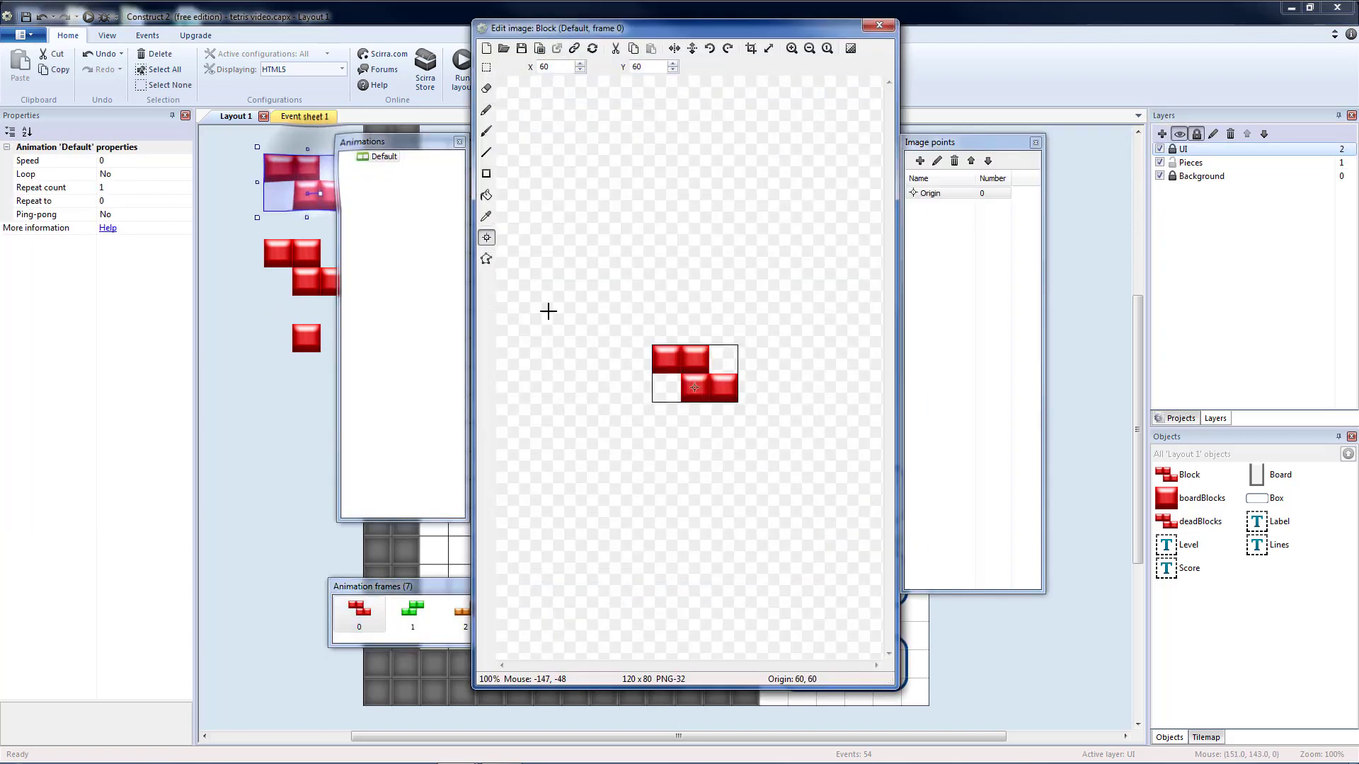
{"action": "left_click", "coordinate": [503, 50]}
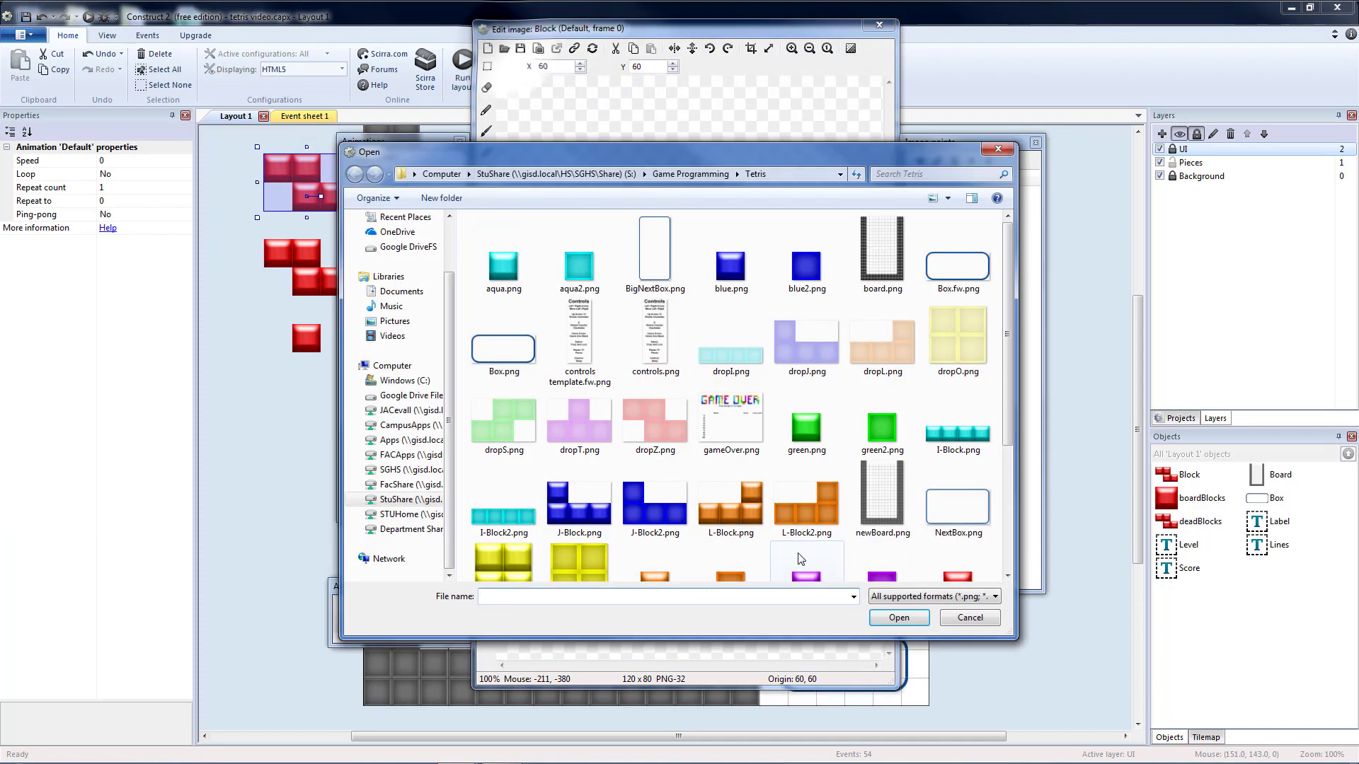
{"action": "scroll", "coordinate": [998, 318], "scroll_direction": "down", "scroll_amount": 3}
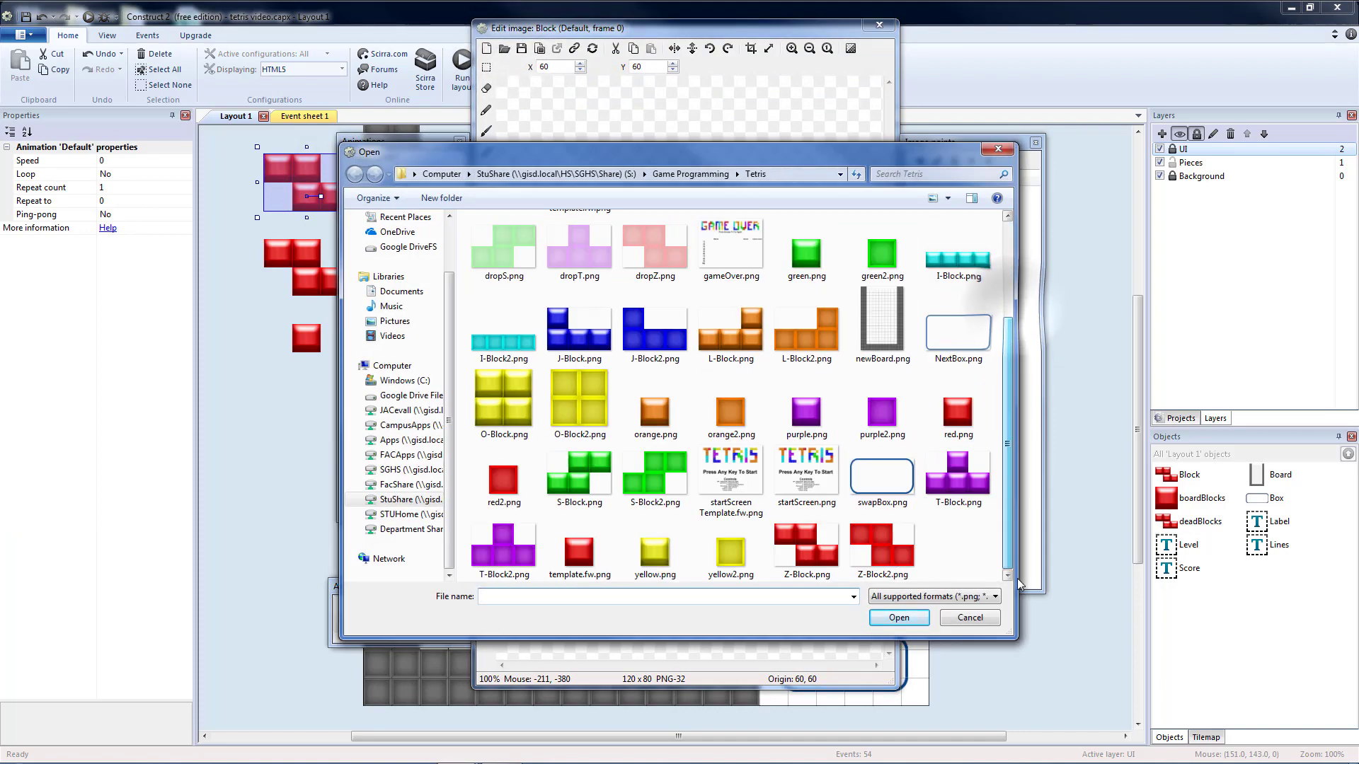
{"action": "left_click", "coordinate": [886, 560]}
{"action": "double_click", "coordinate": [886, 561]}
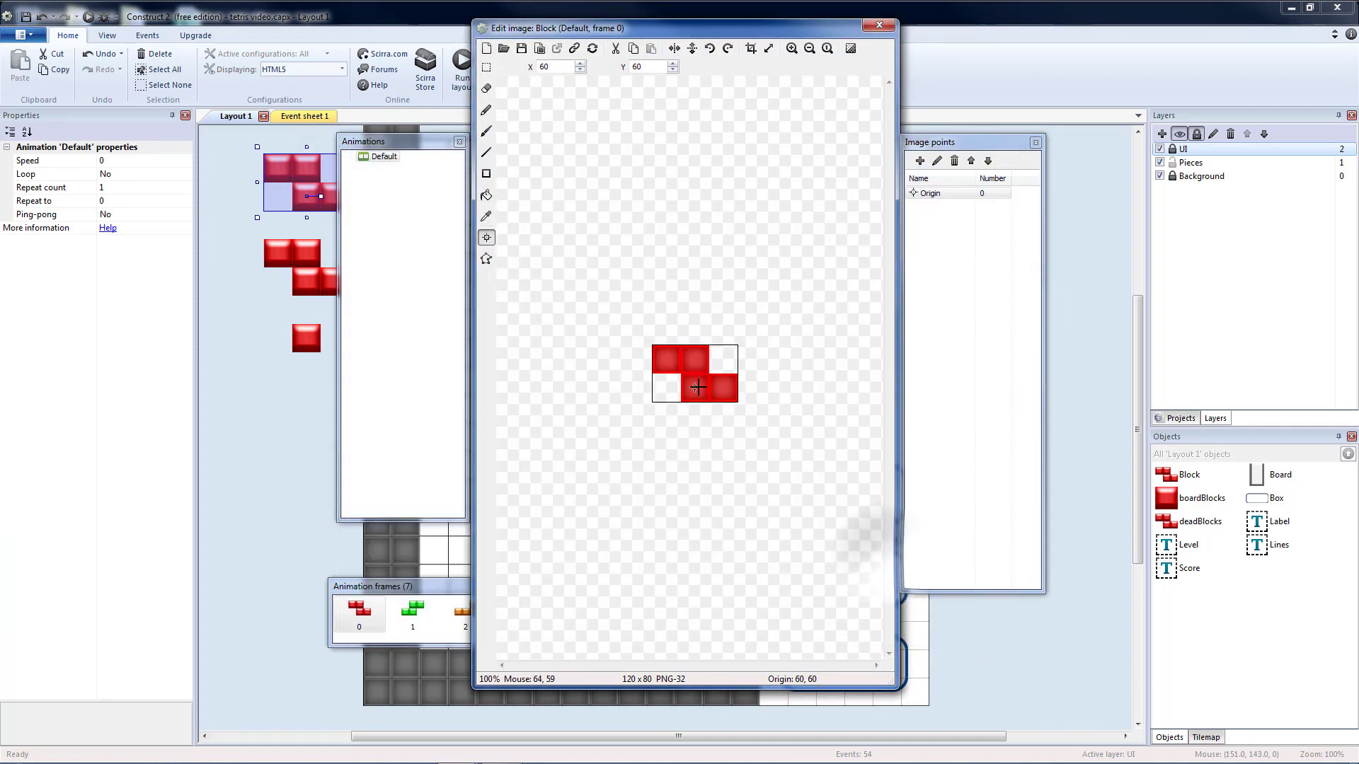
{"action": "left_click", "coordinate": [486, 259]}
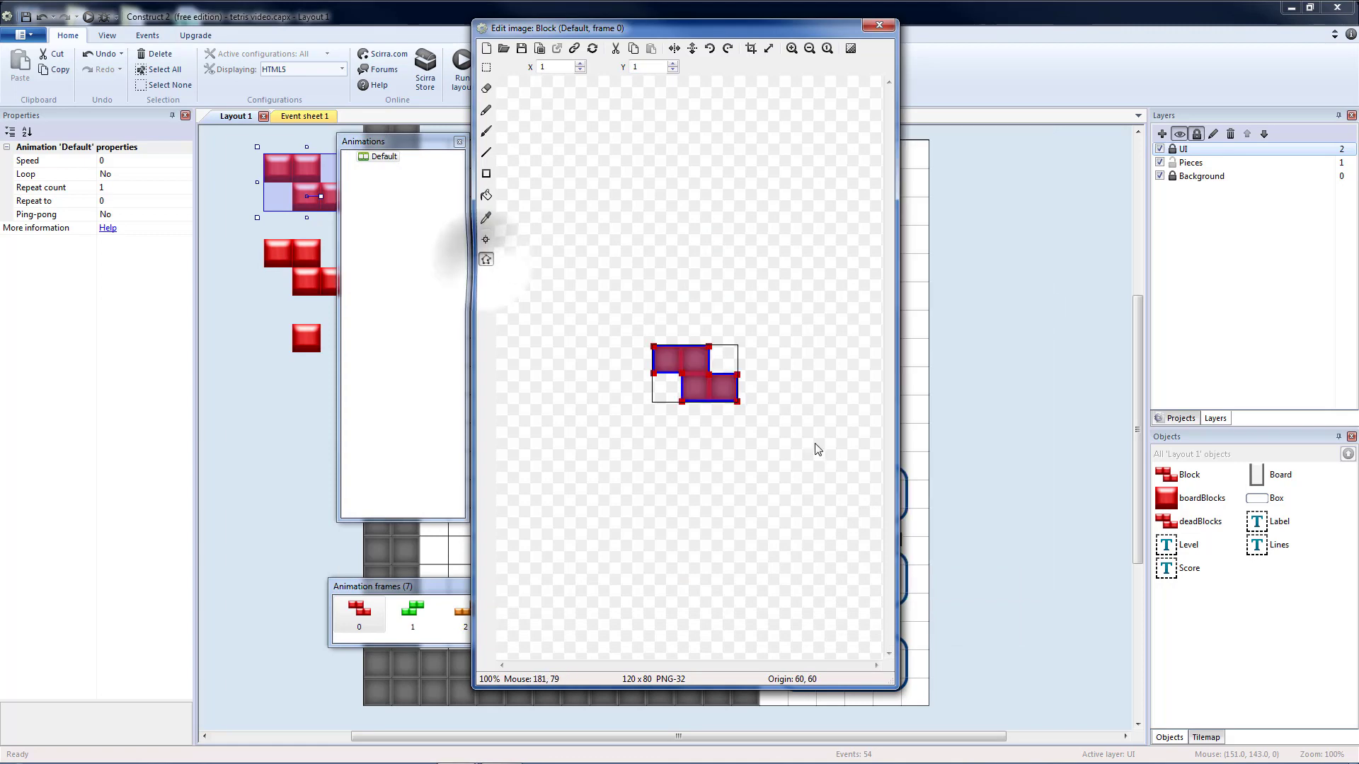
{"action": "left_click", "coordinate": [879, 25]}
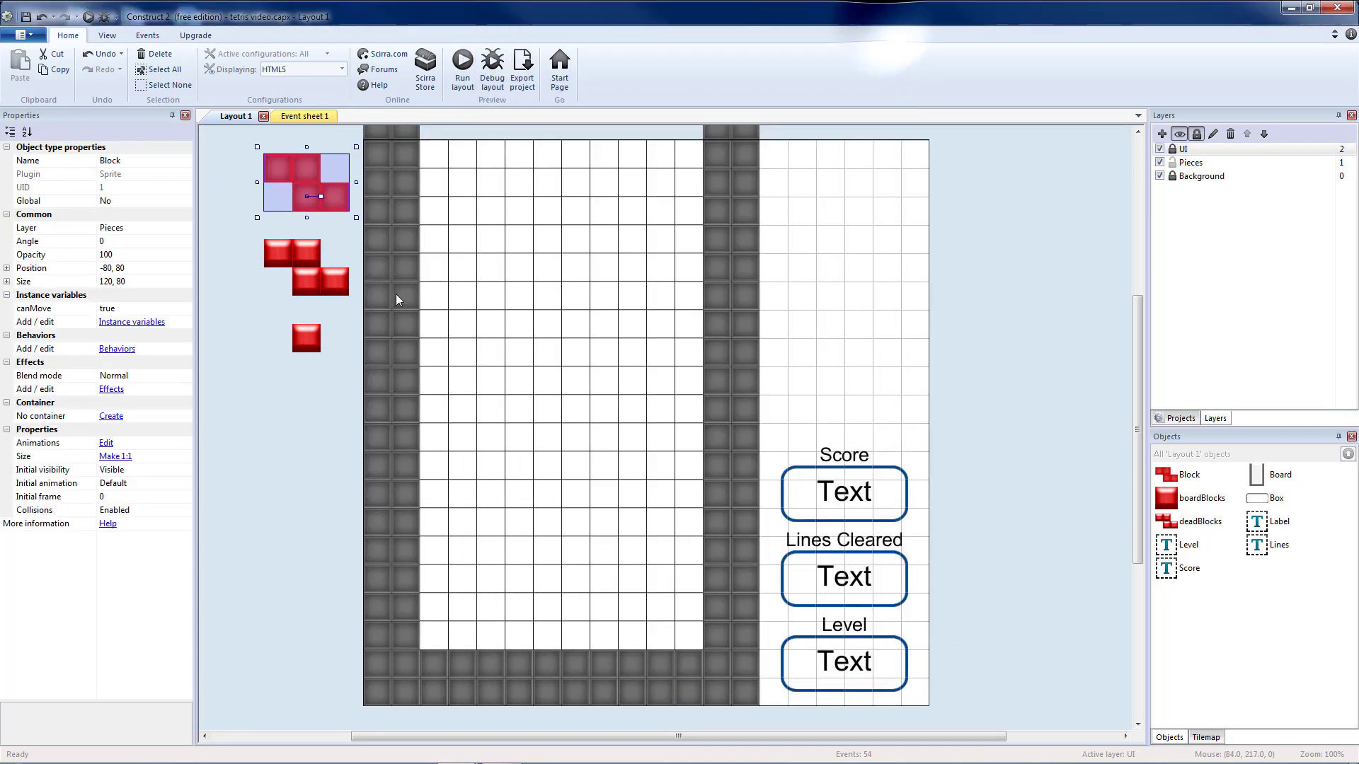
Review the Block sprite's green and last frames, then select deadBlocks
{"action": "double_click", "coordinate": [306, 183]}
{"action": "left_click", "coordinate": [424, 557]}
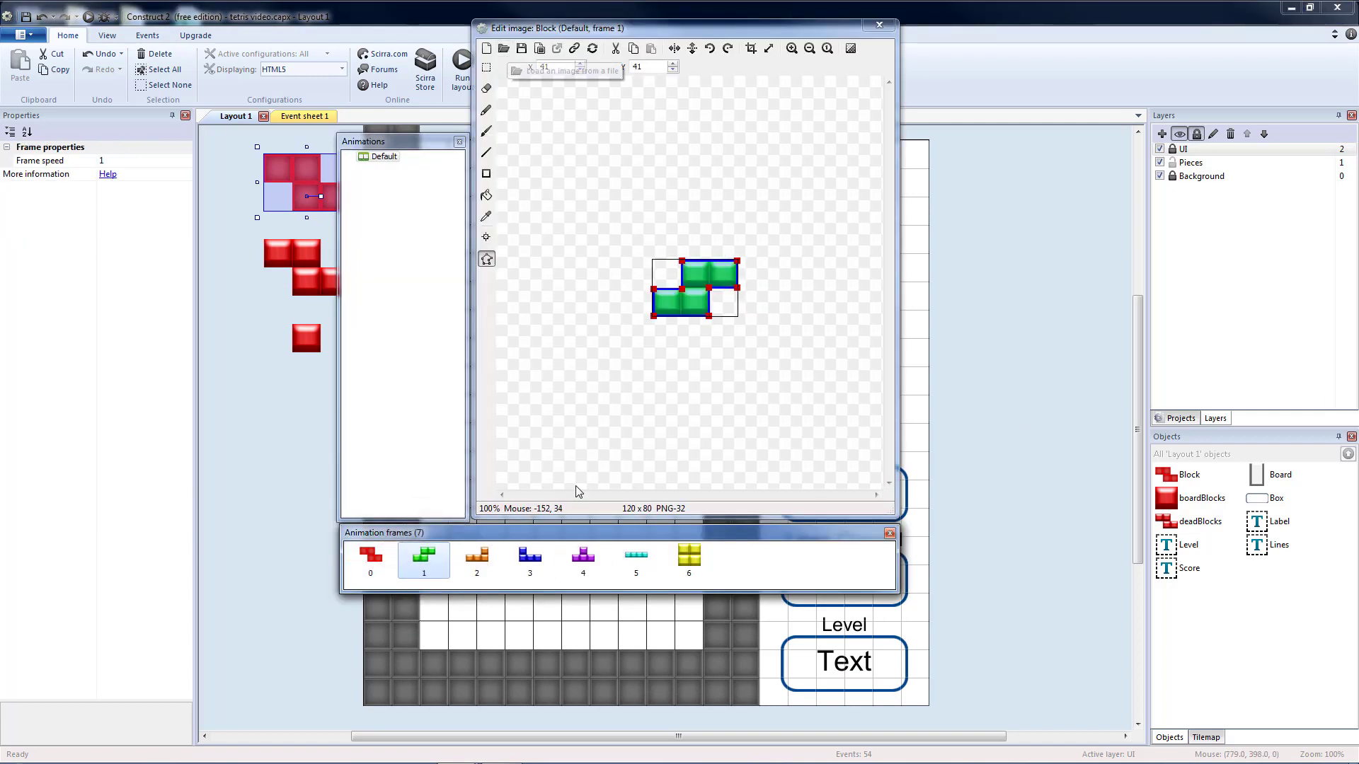
{"action": "left_click", "coordinate": [690, 557]}
{"action": "left_click", "coordinate": [879, 25]}
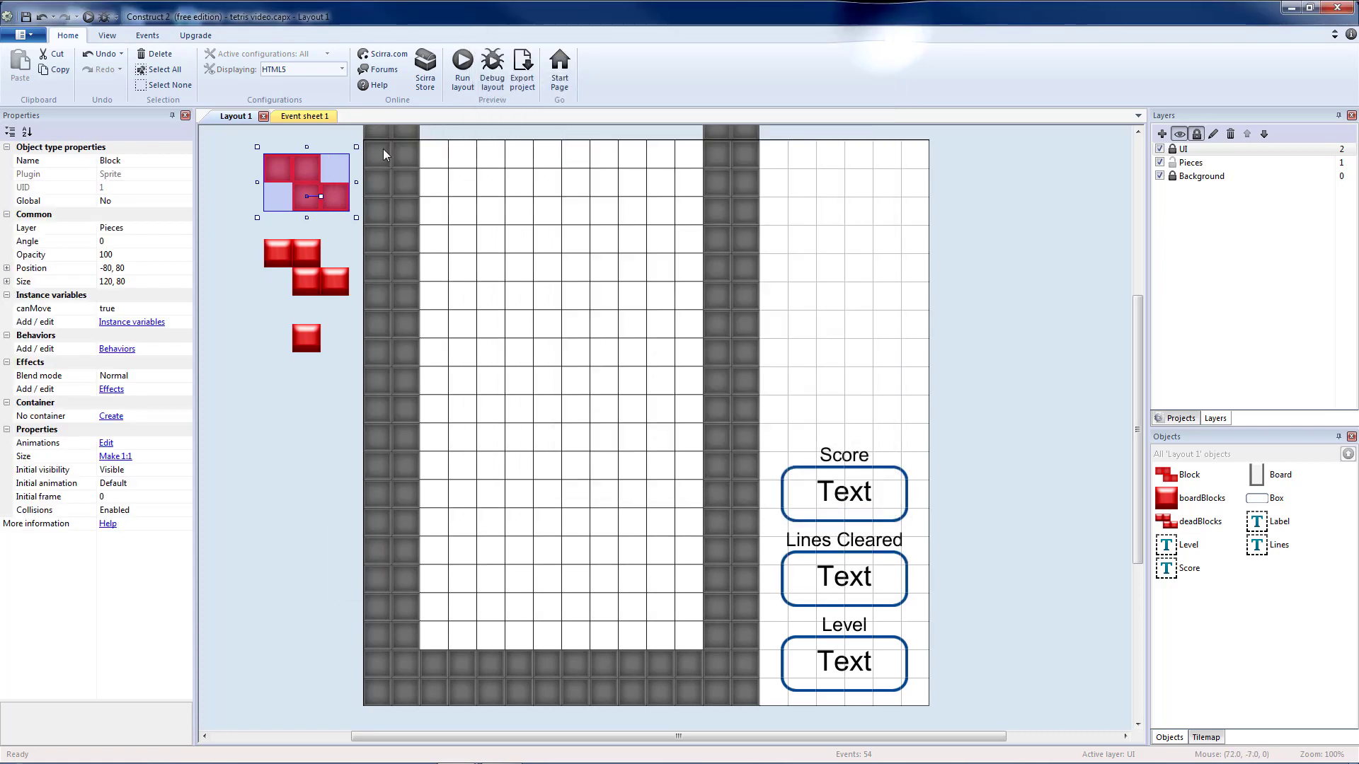
{"action": "left_click", "coordinate": [304, 271]}
Load Z-Block2.png into the deadBlocks sprite's image
{"action": "double_click", "coordinate": [301, 254]}
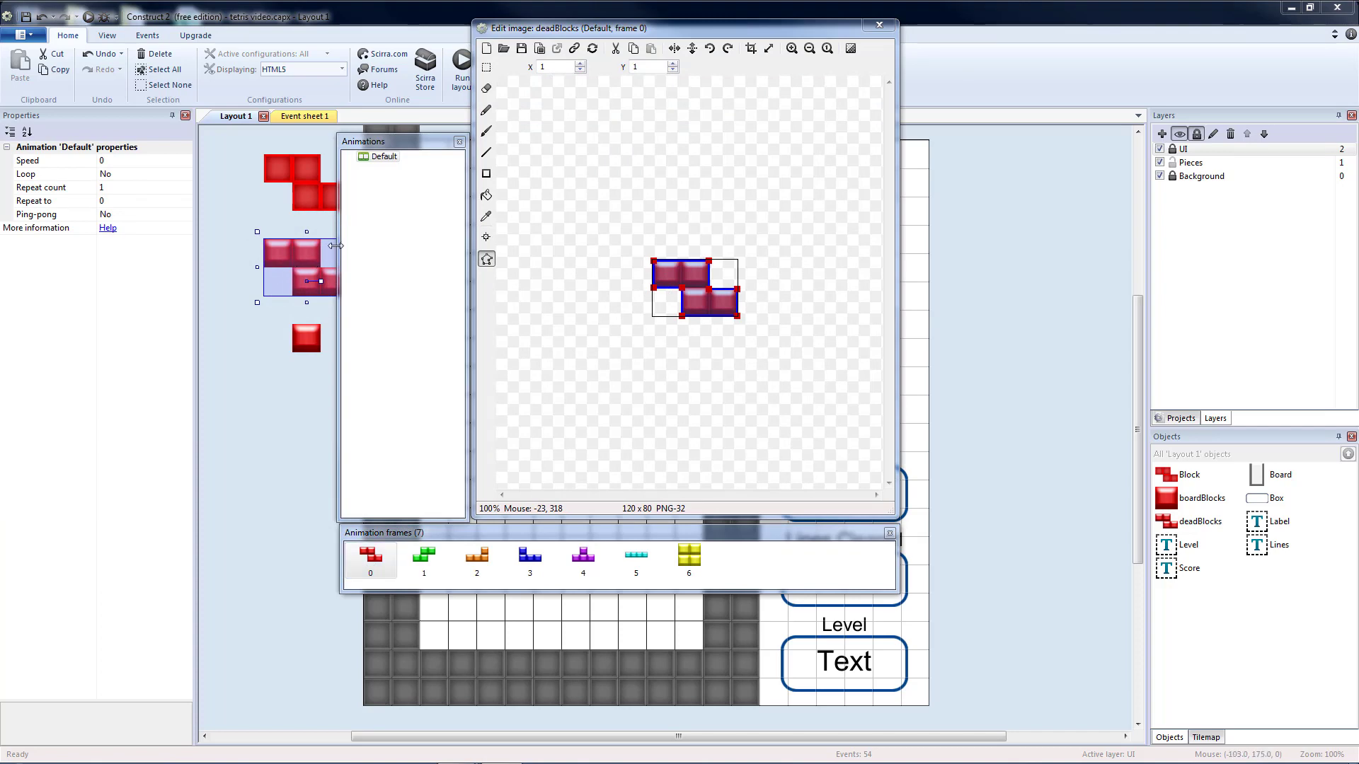
{"action": "left_click", "coordinate": [503, 48]}
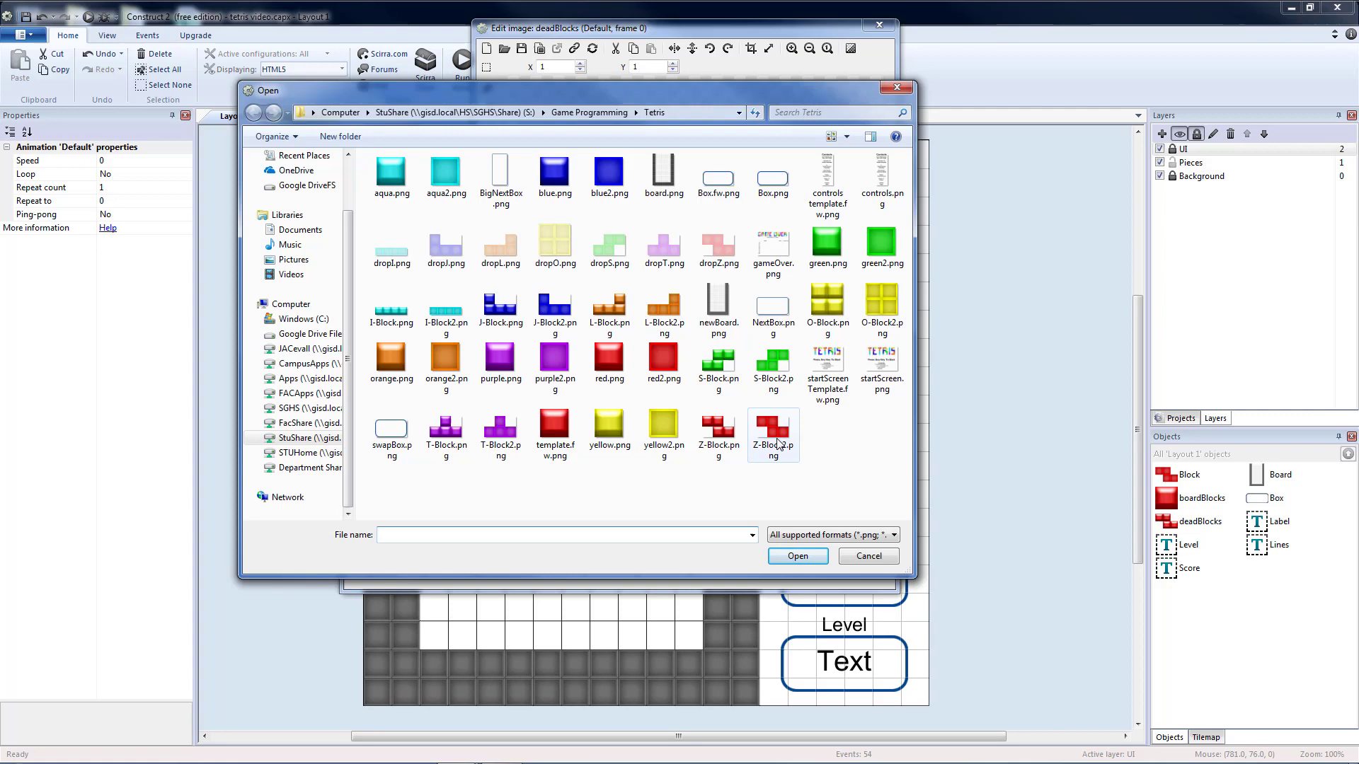
{"action": "double_click", "coordinate": [756, 425]}
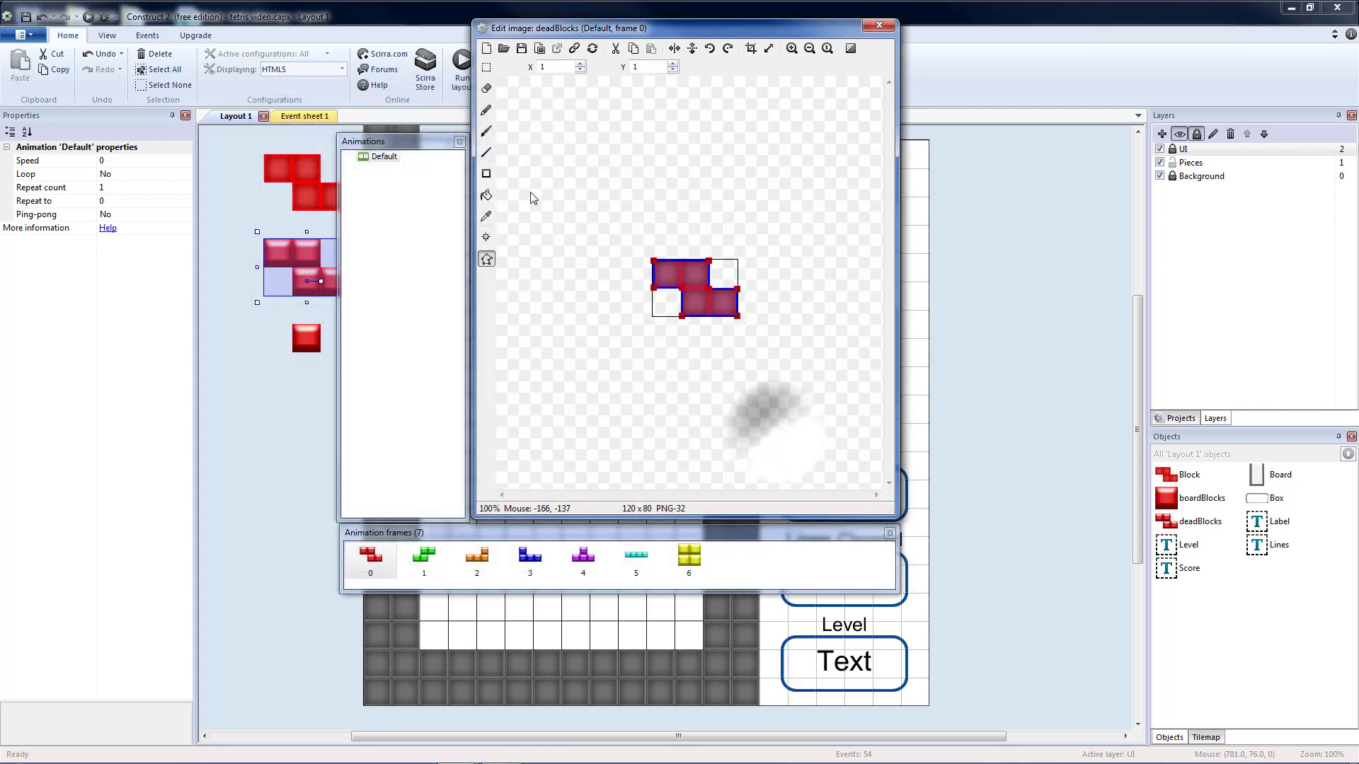
{"action": "left_click", "coordinate": [879, 24]}
Load red2, green2 and orange2 into the matching boardBlocks frames
{"action": "left_click", "coordinate": [307, 336]}
{"action": "double_click", "coordinate": [307, 336]}
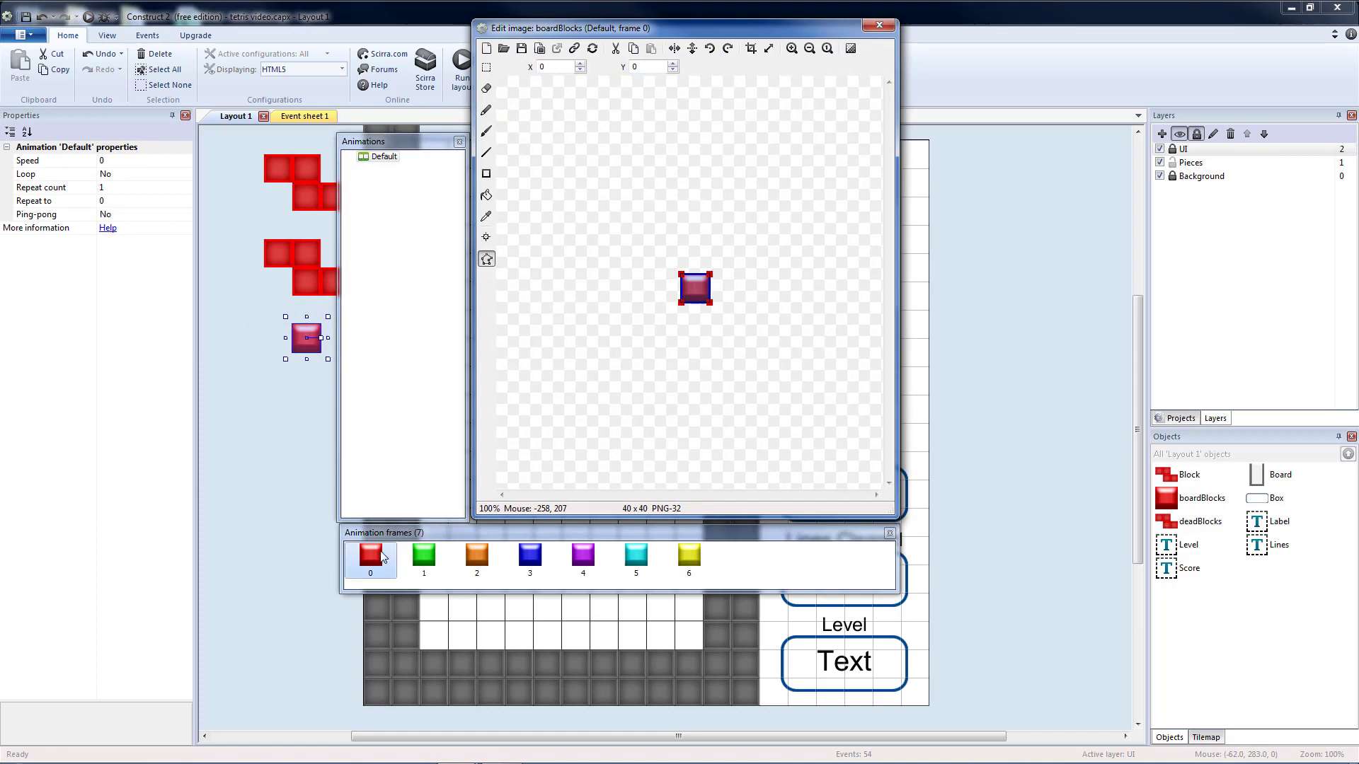
{"action": "left_click", "coordinate": [539, 48]}
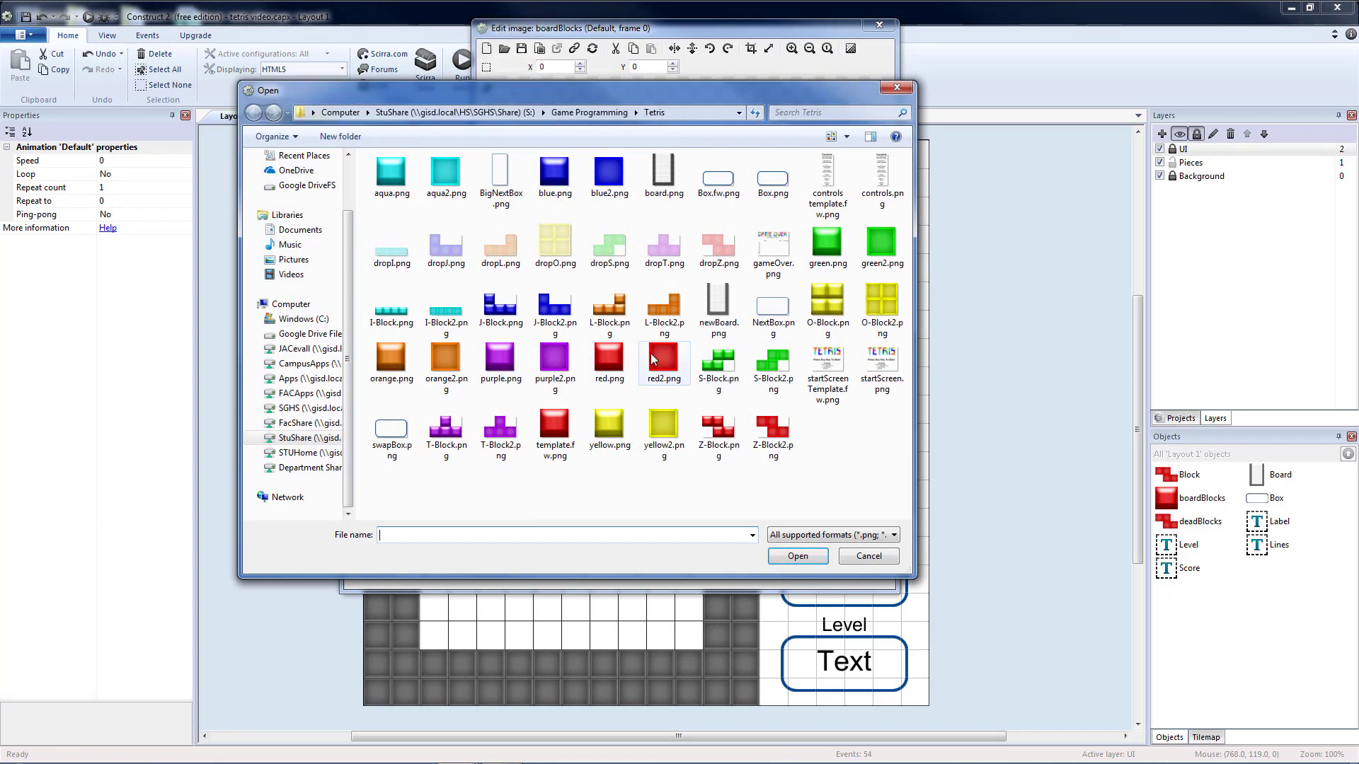
{"action": "double_click", "coordinate": [652, 361]}
{"action": "left_click", "coordinate": [423, 554]}
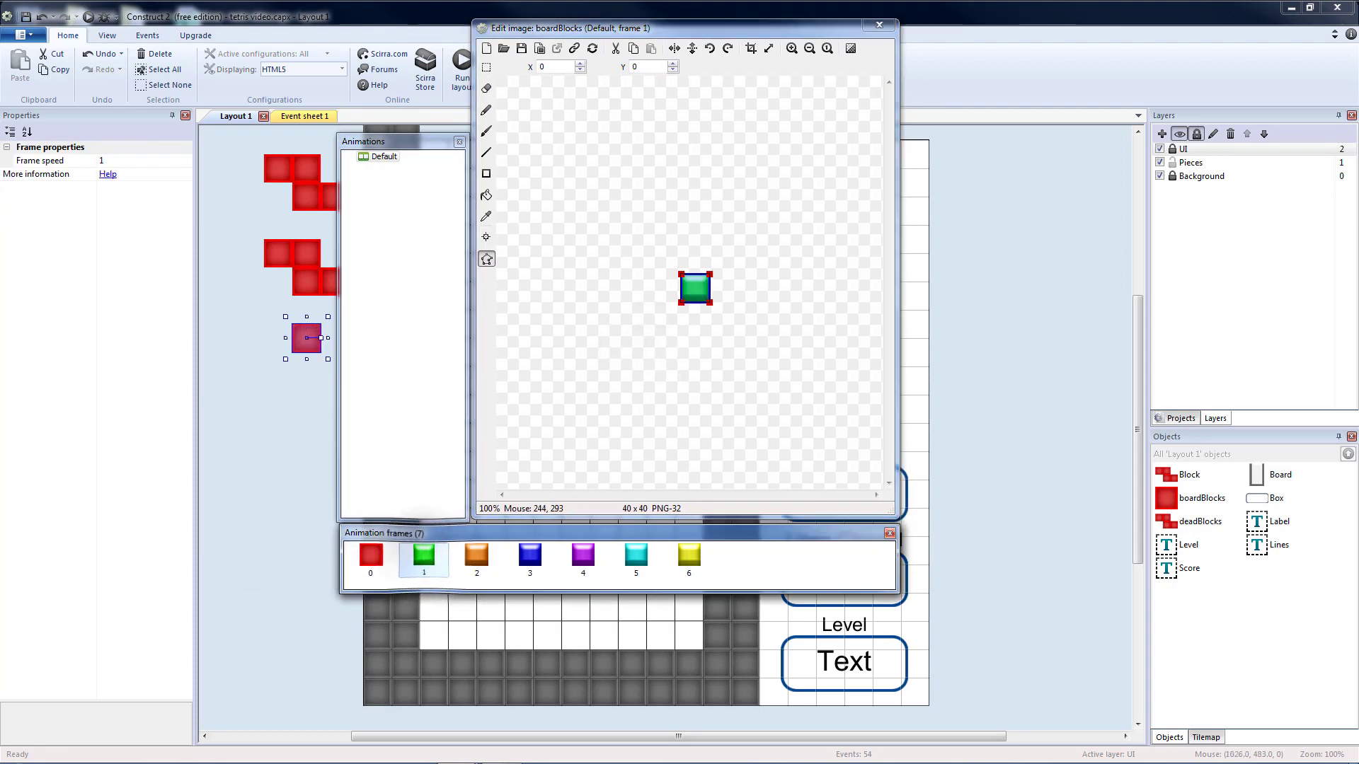
{"action": "left_click", "coordinate": [504, 48]}
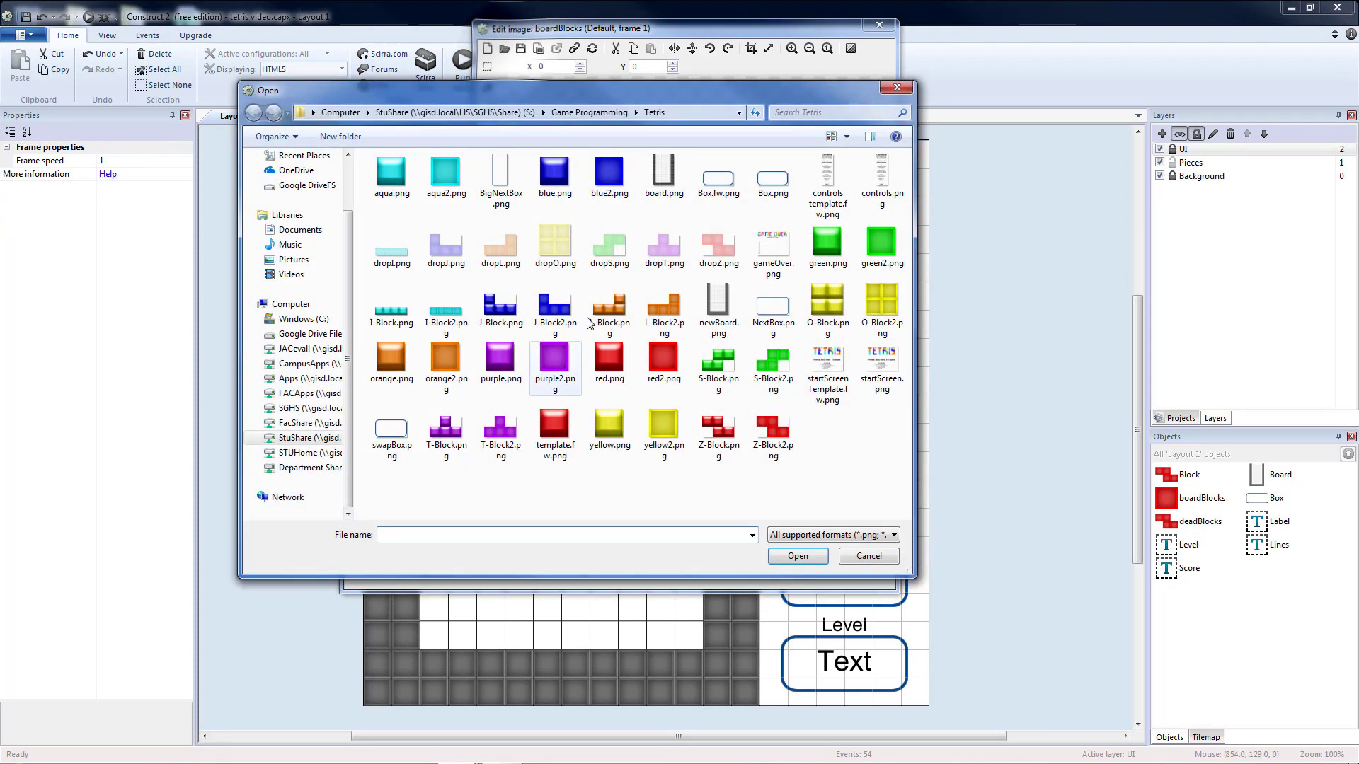
{"action": "double_click", "coordinate": [880, 244]}
{"action": "left_click", "coordinate": [477, 554]}
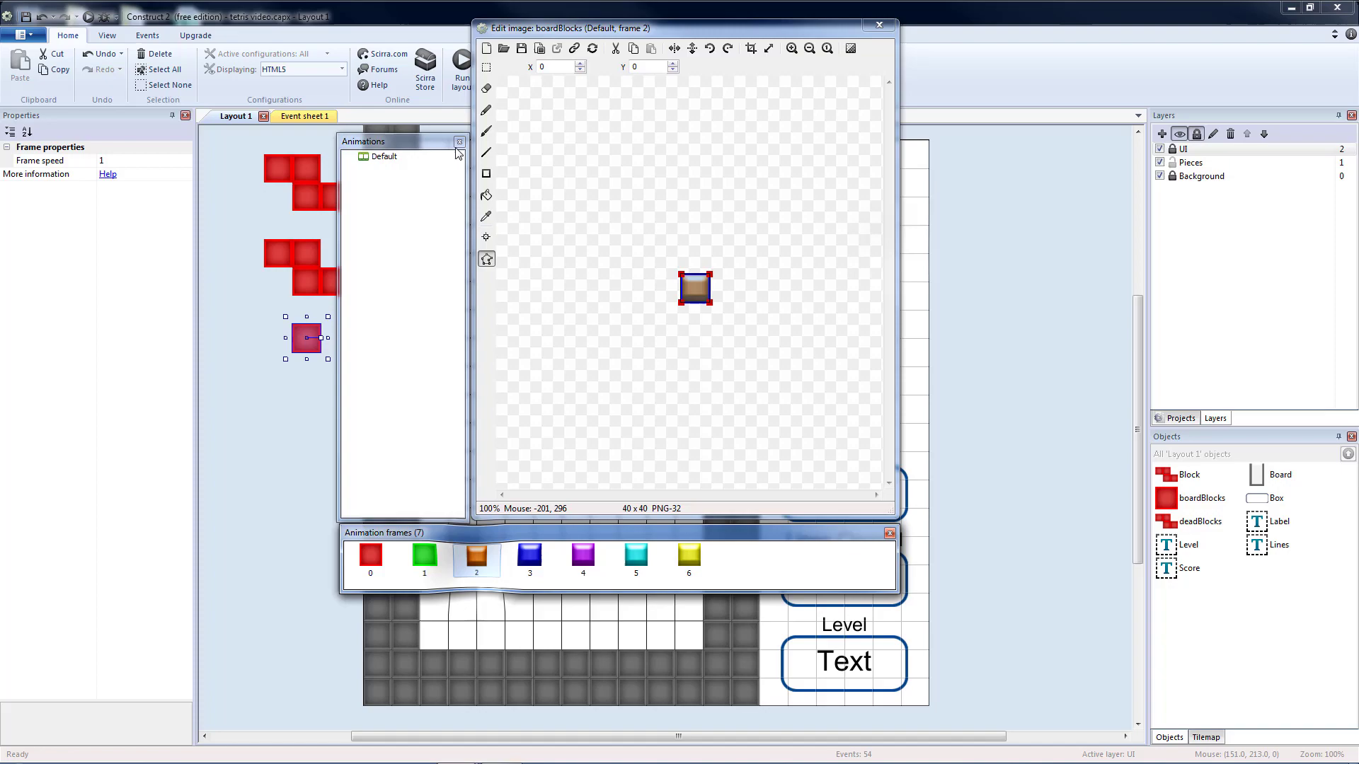
{"action": "left_click", "coordinate": [503, 47]}
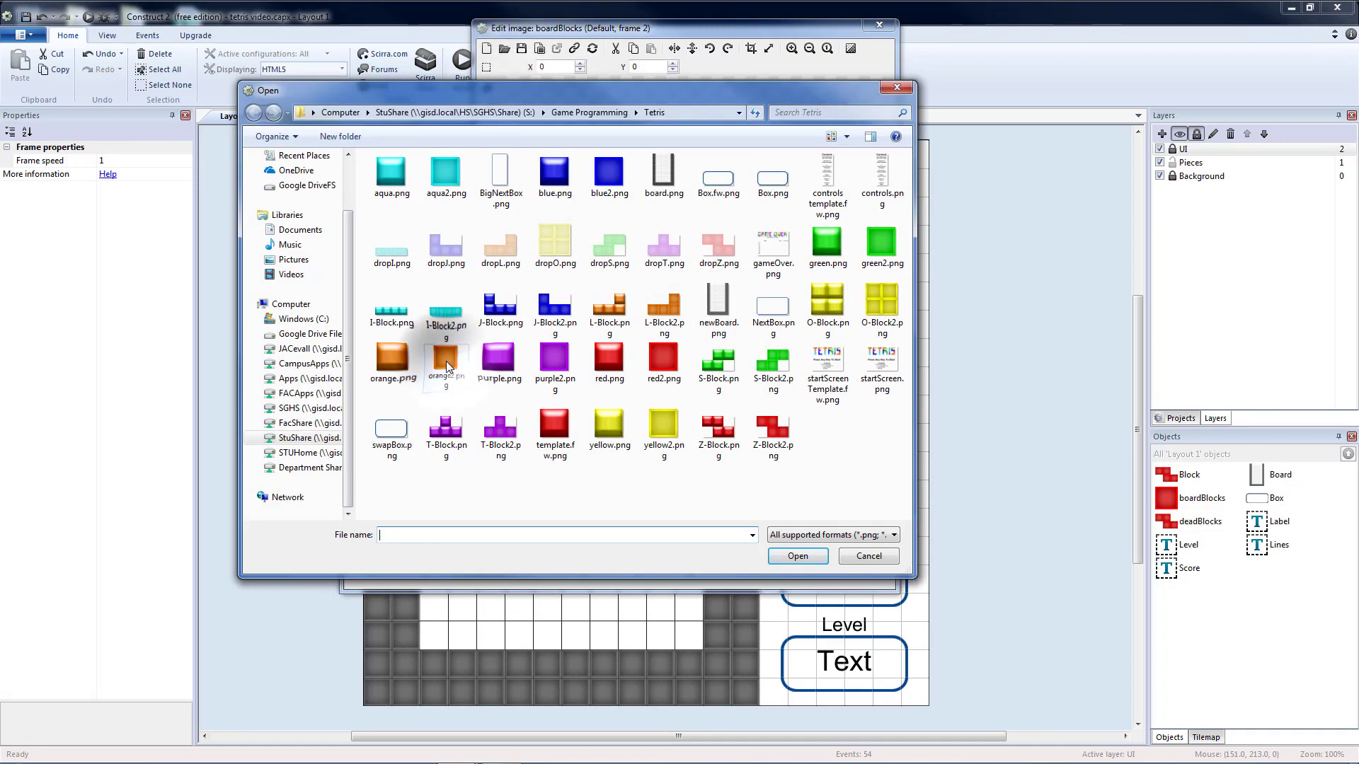
{"action": "double_click", "coordinate": [446, 361]}
Load blue2, purple2, aqua2 and the yellow image into the remaining boardBlocks frames
{"action": "left_click", "coordinate": [530, 555]}
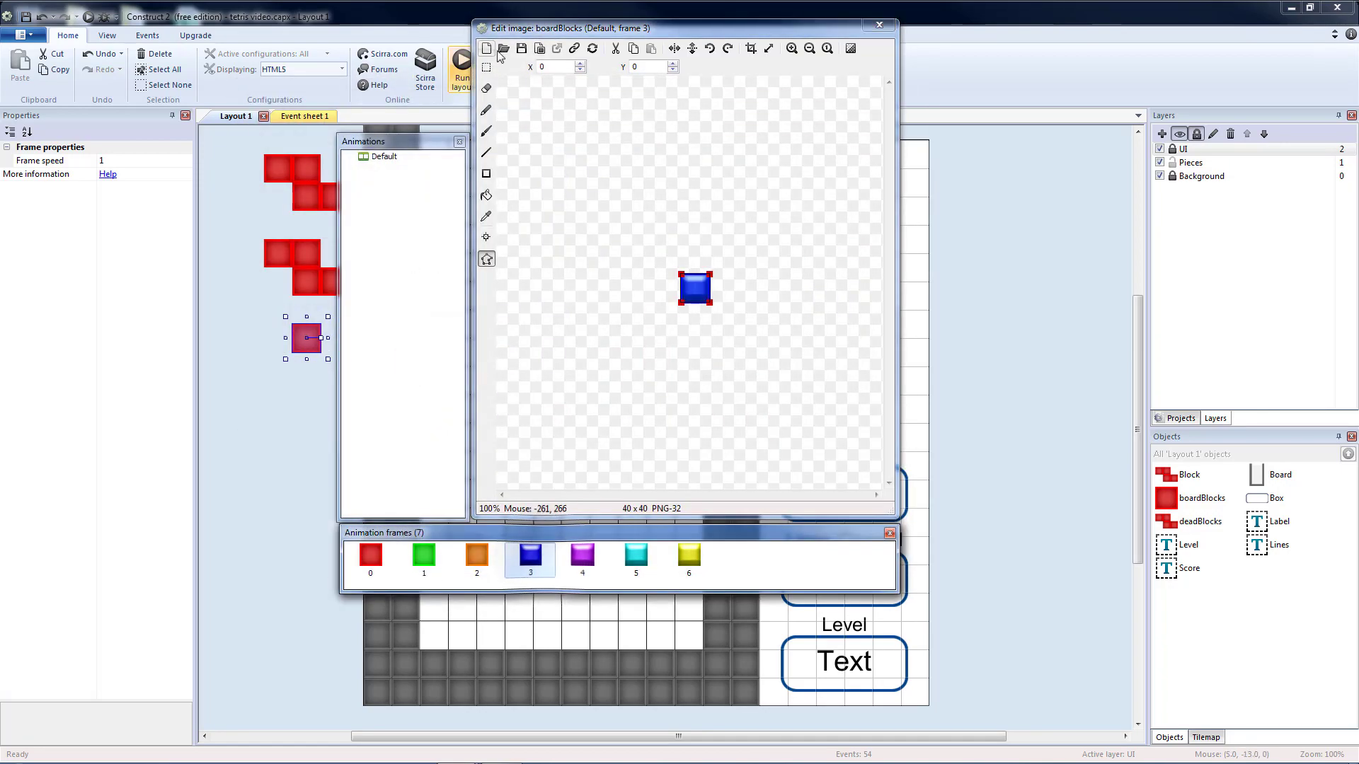
{"action": "left_click", "coordinate": [503, 48]}
{"action": "double_click", "coordinate": [603, 169]}
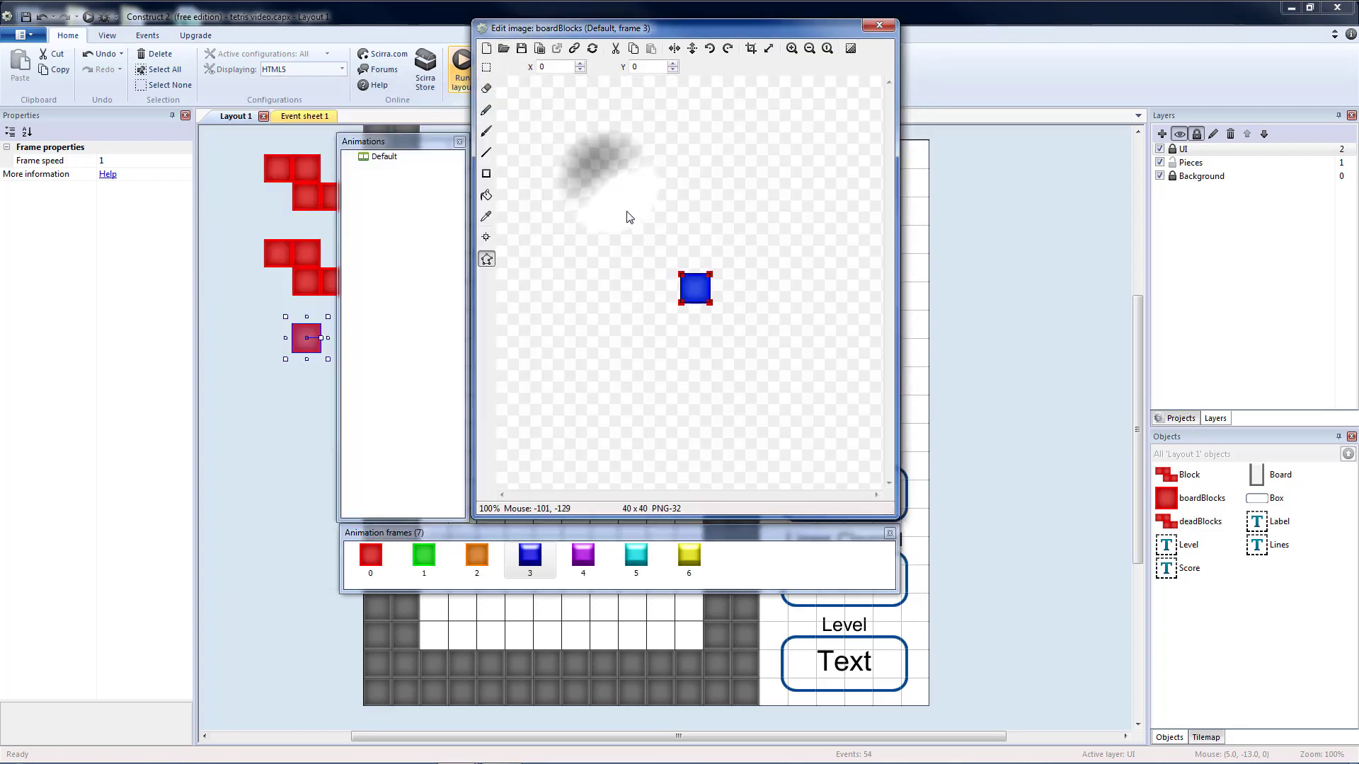
{"action": "left_click", "coordinate": [584, 554]}
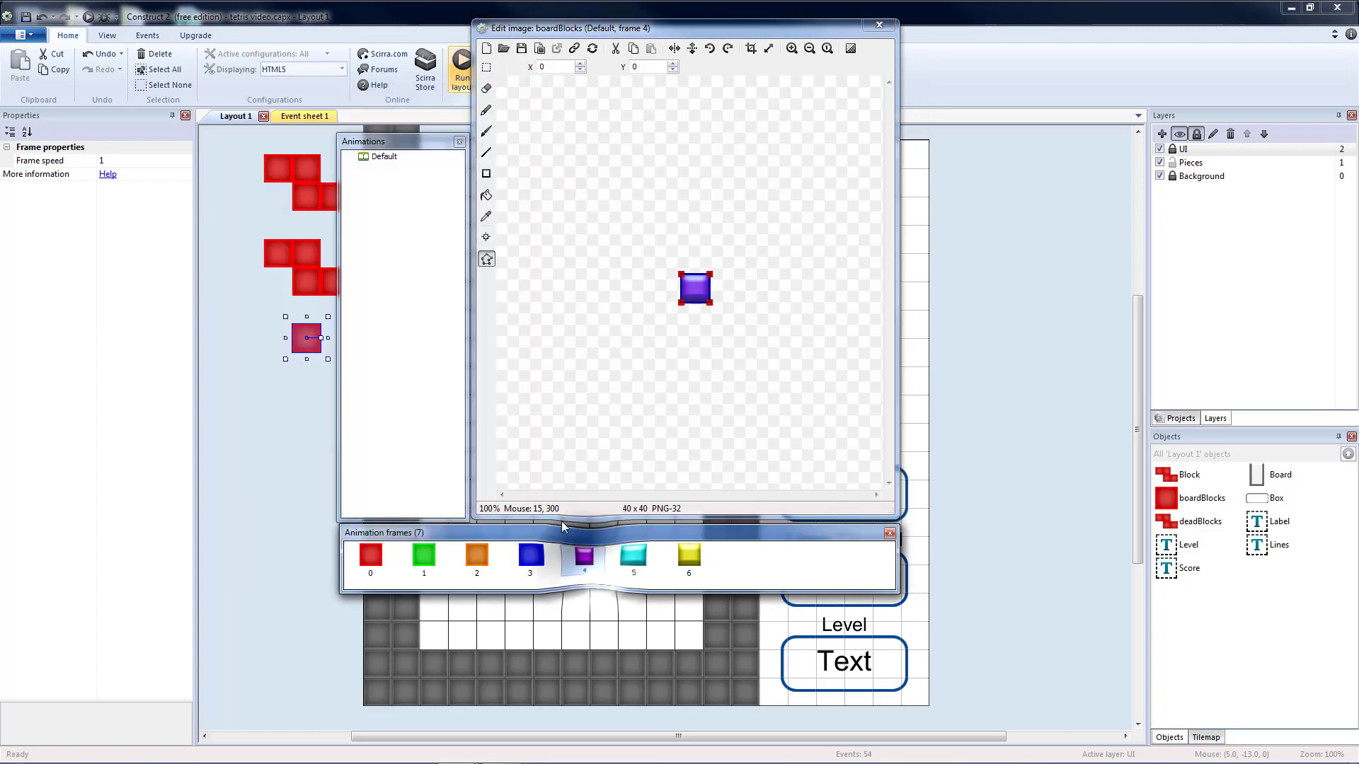
{"action": "left_click", "coordinate": [503, 48]}
{"action": "double_click", "coordinate": [552, 337]}
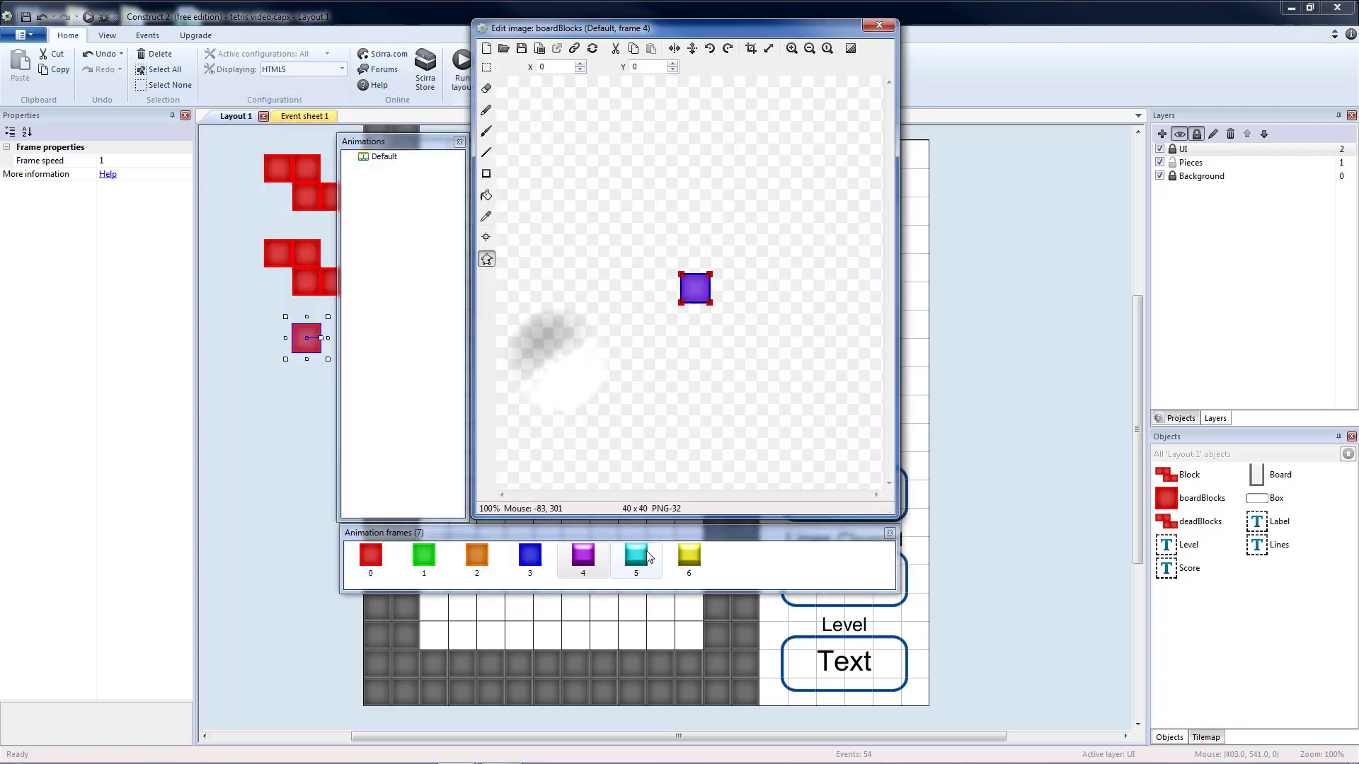
{"action": "left_click", "coordinate": [636, 554]}
{"action": "left_click", "coordinate": [503, 48]}
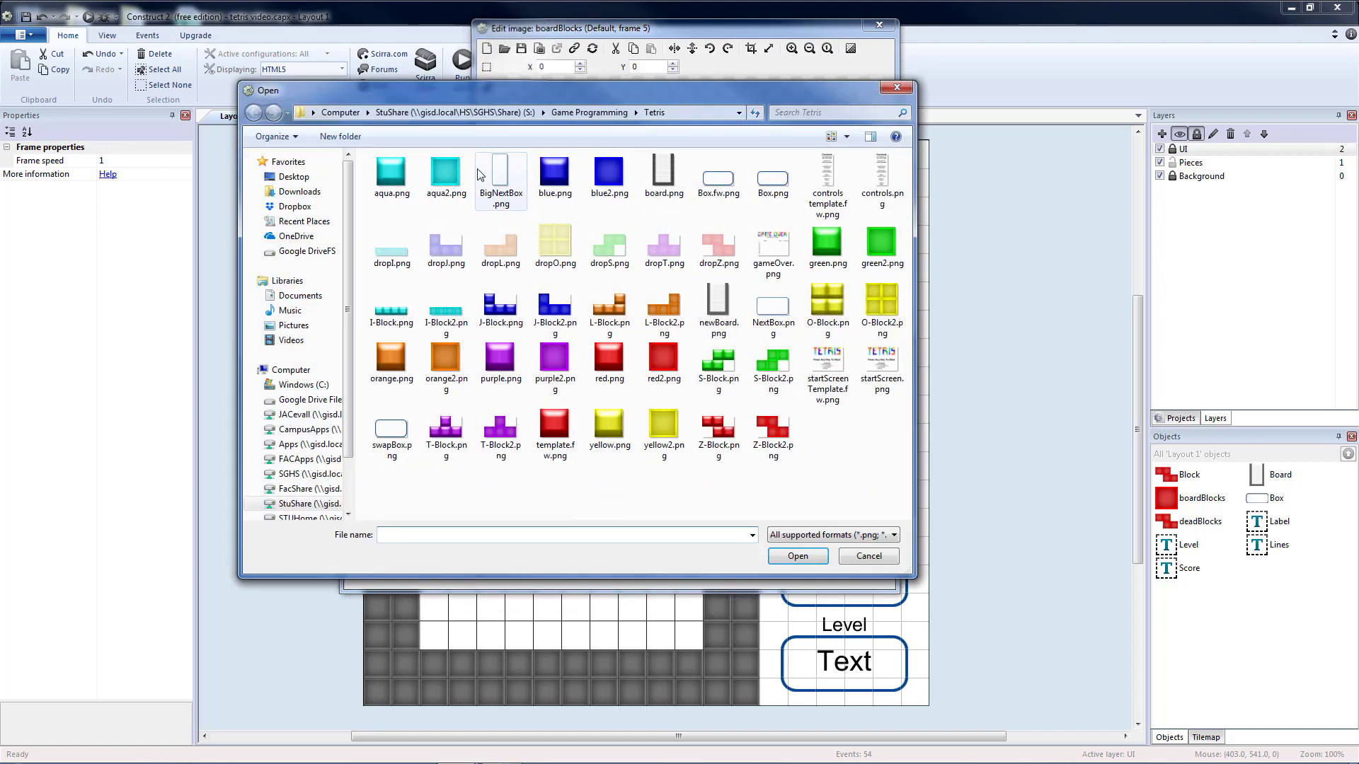
{"action": "double_click", "coordinate": [446, 173]}
{"action": "left_click", "coordinate": [689, 554]}
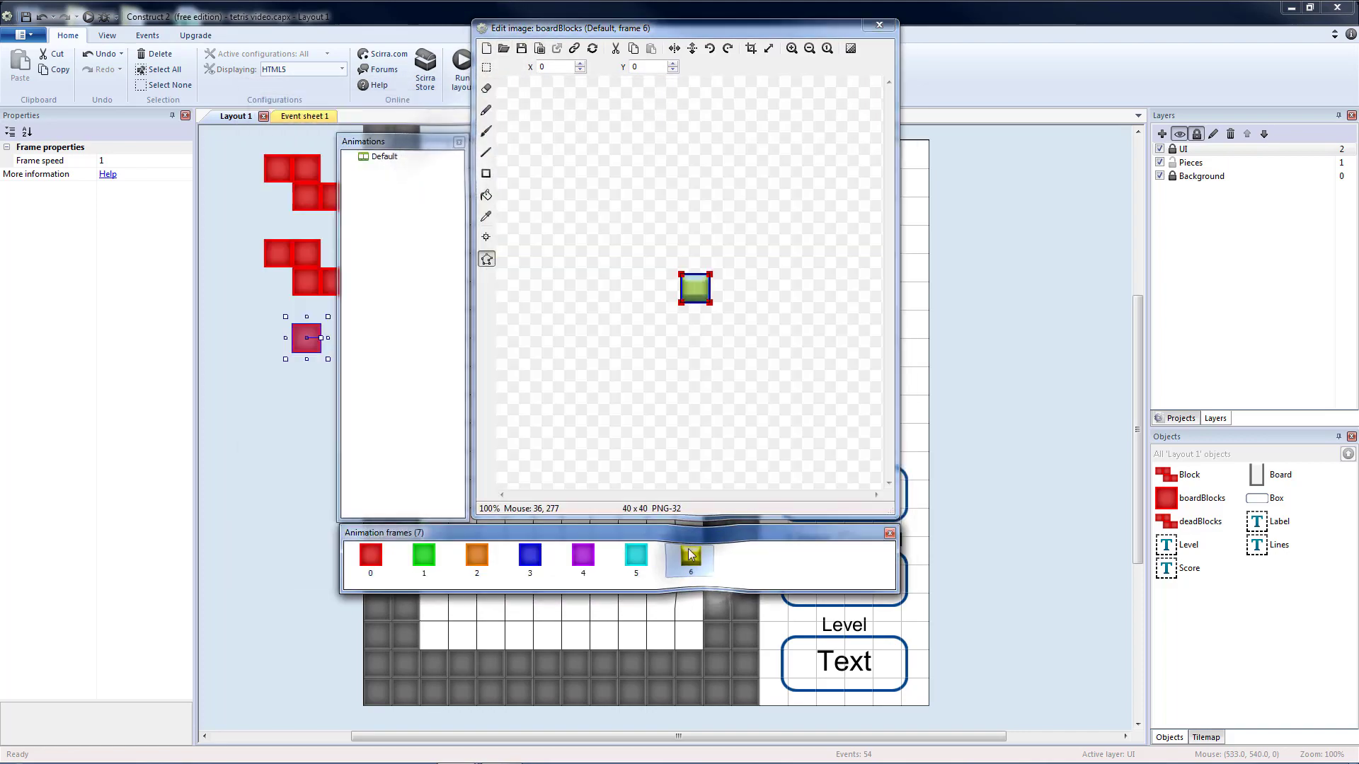
{"action": "left_click", "coordinate": [503, 48]}
{"action": "double_click", "coordinate": [634, 423]}
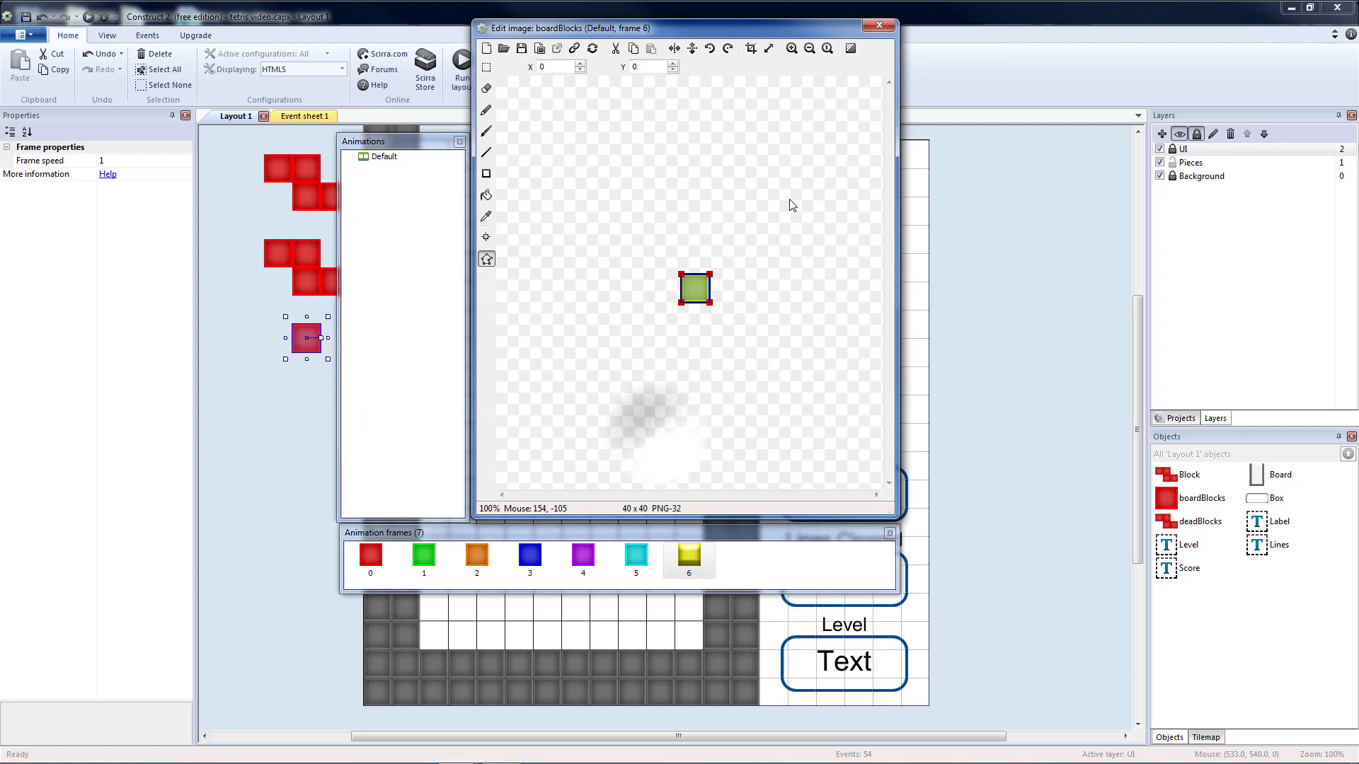
Insert a Tiled Background object on the UI layer
{"action": "left_click", "coordinate": [880, 25]}
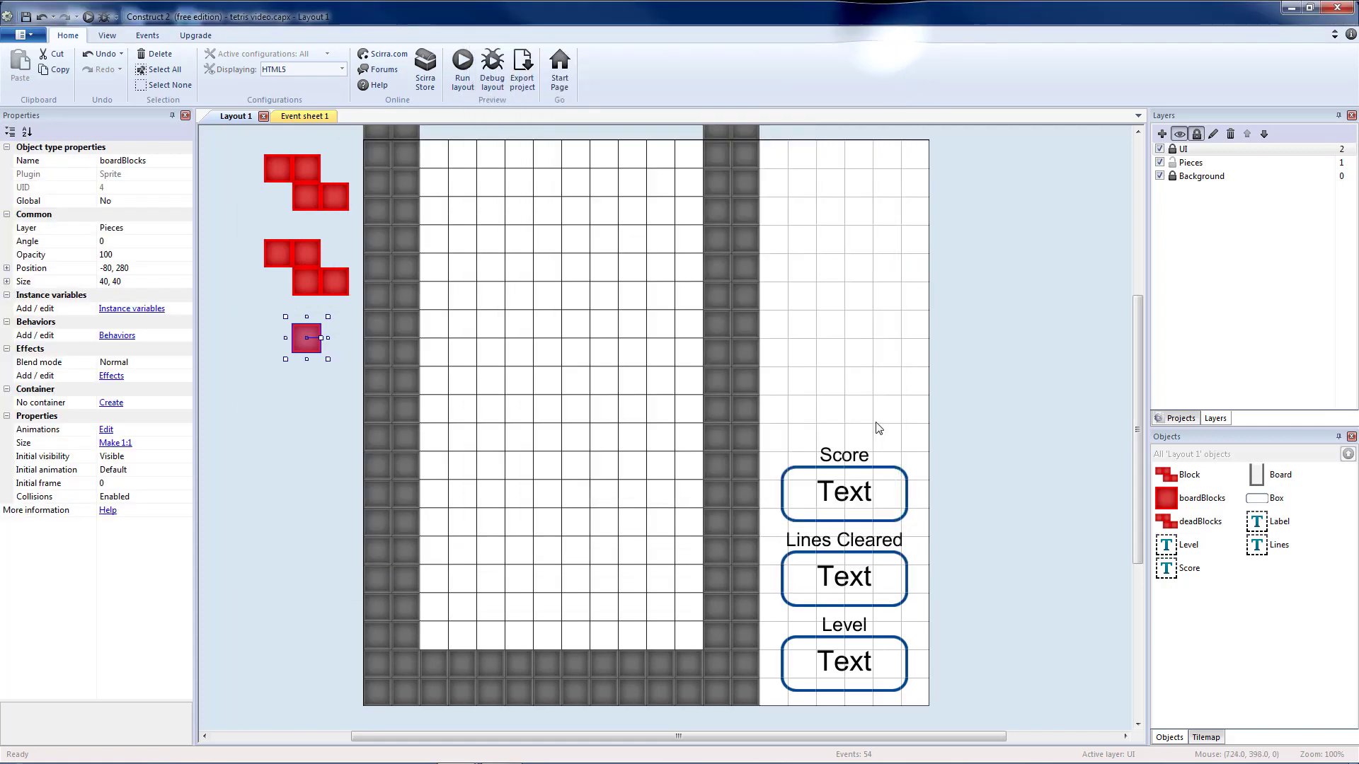
{"action": "left_click", "coordinate": [1200, 151]}
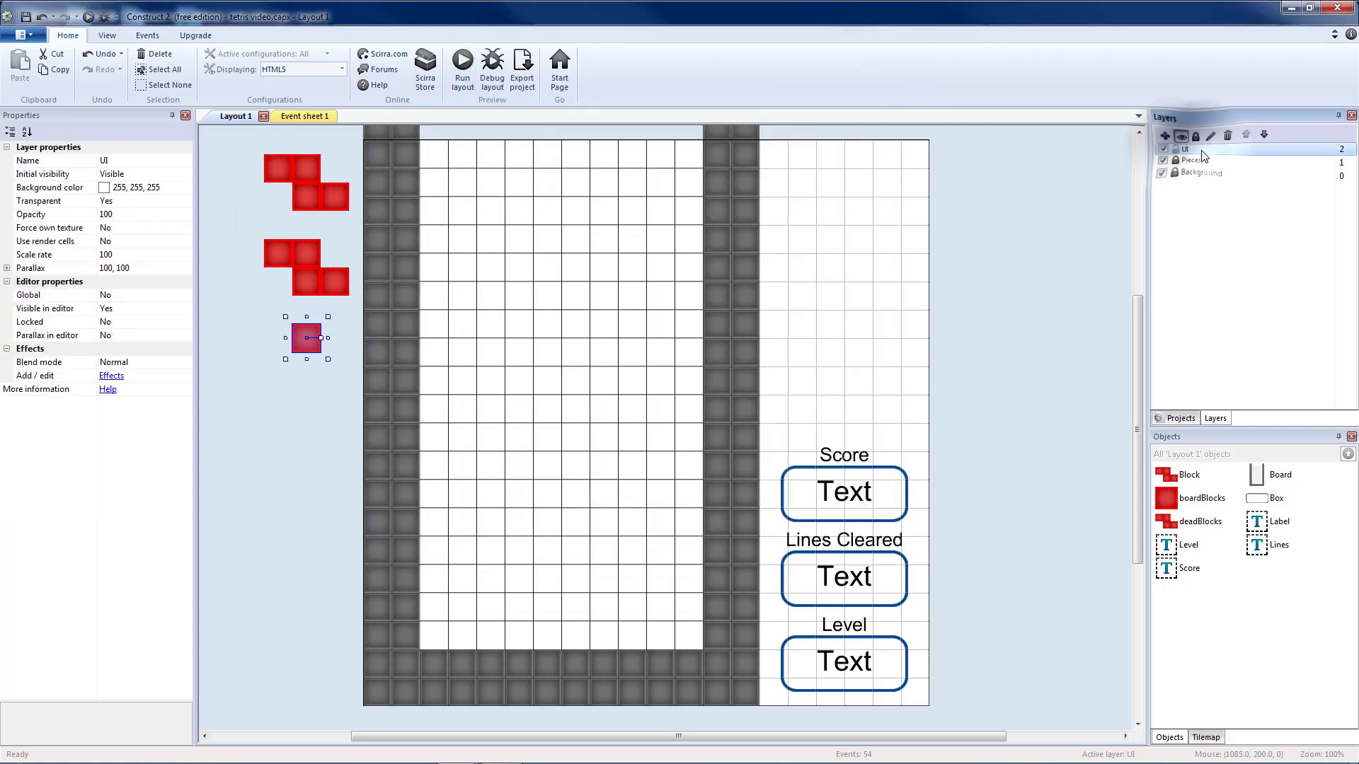
{"action": "double_click", "coordinate": [849, 225]}
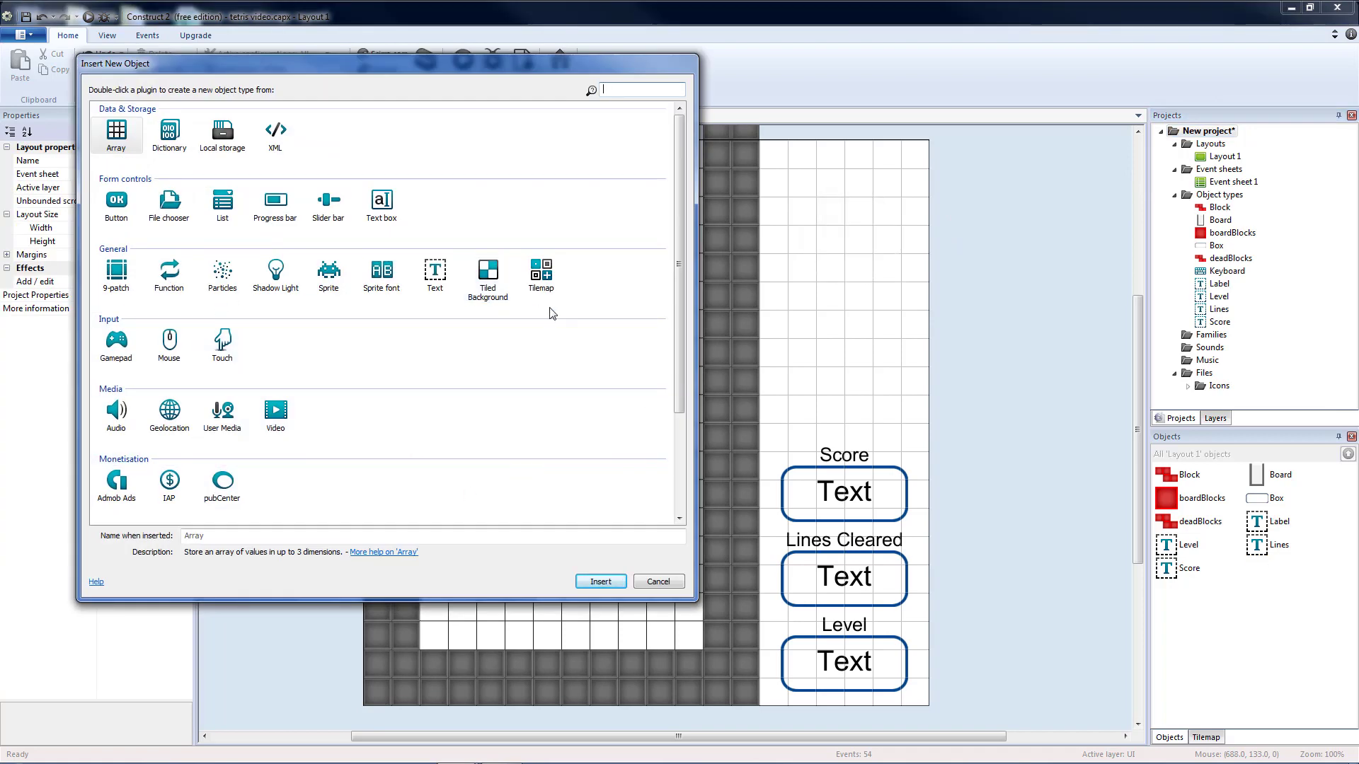
{"action": "double_click", "coordinate": [486, 268]}
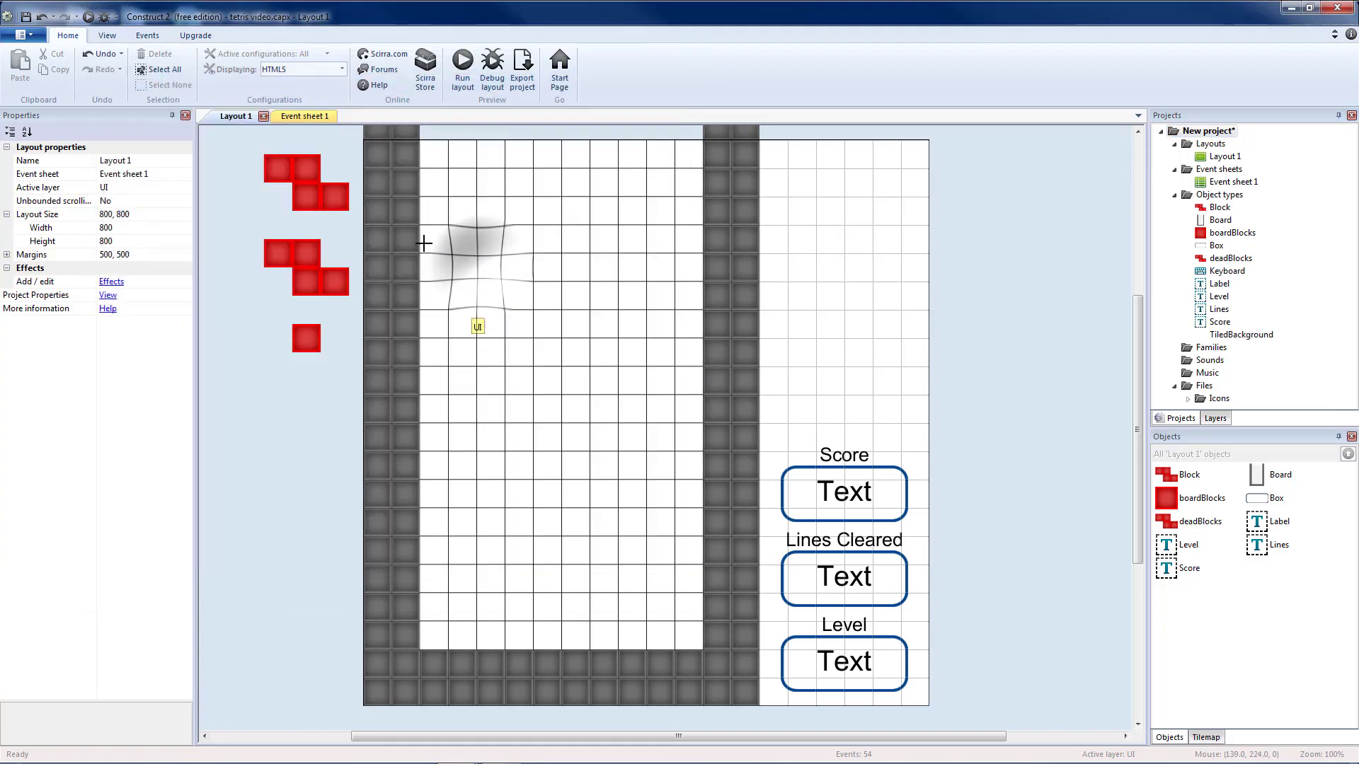
{"action": "left_click", "coordinate": [816, 167]}
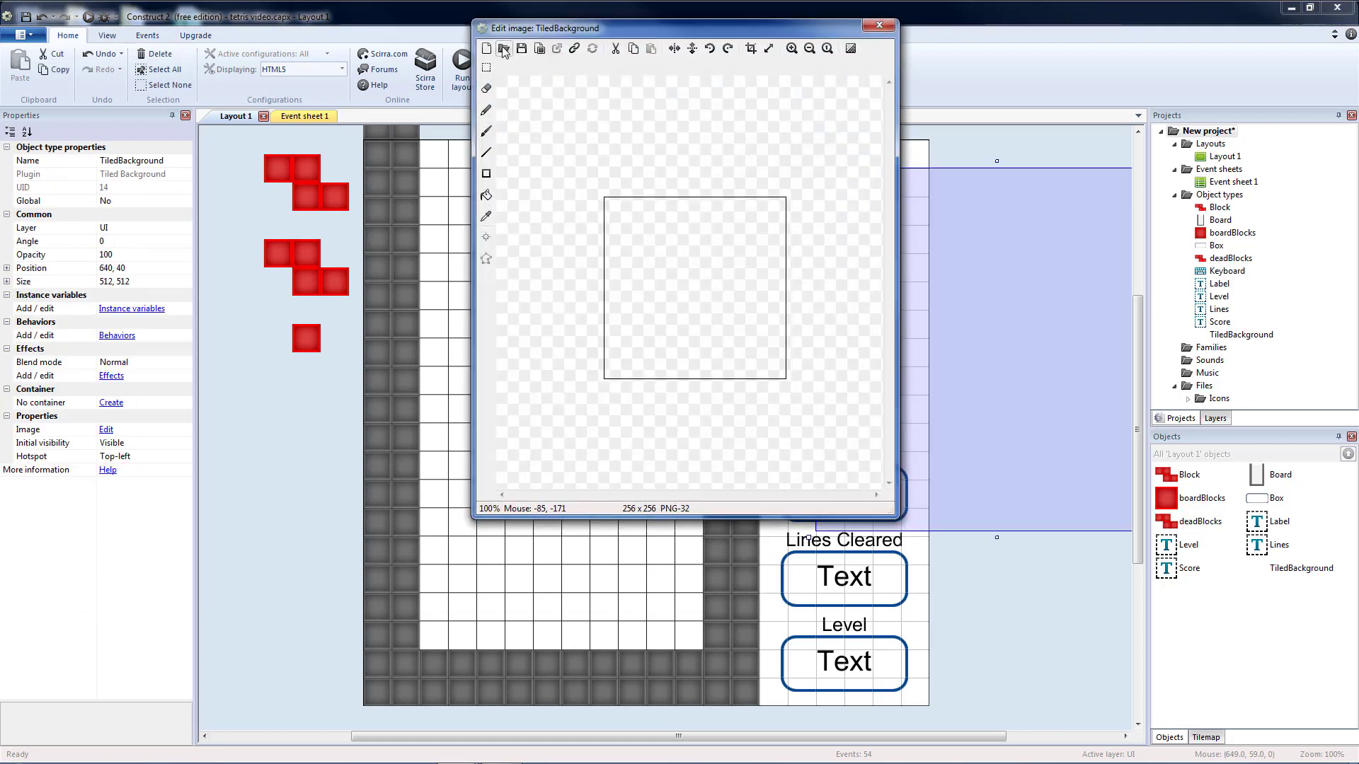
Load the tall rounded next-box picture as the tiled background's image
{"action": "left_click", "coordinate": [504, 50]}
{"action": "left_click", "coordinate": [500, 178]}
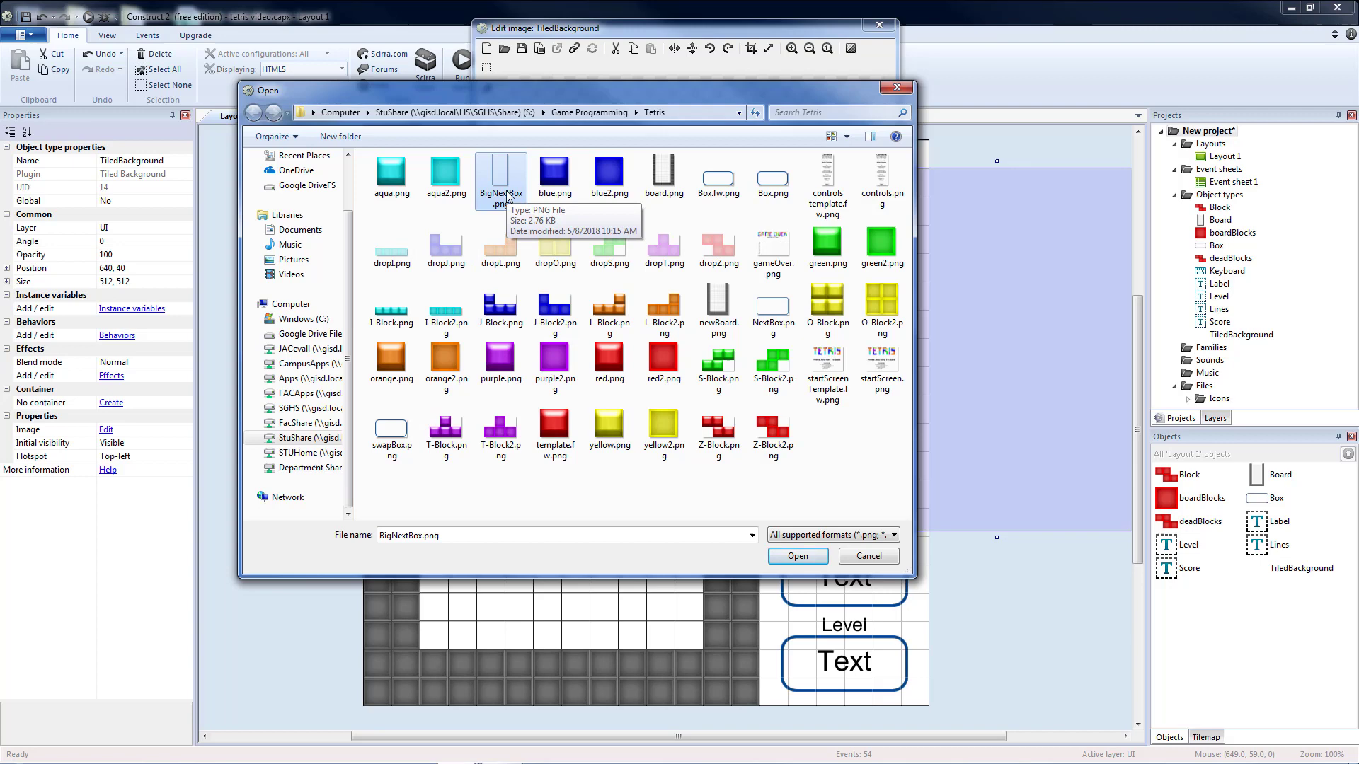
{"action": "left_click", "coordinate": [772, 308]}
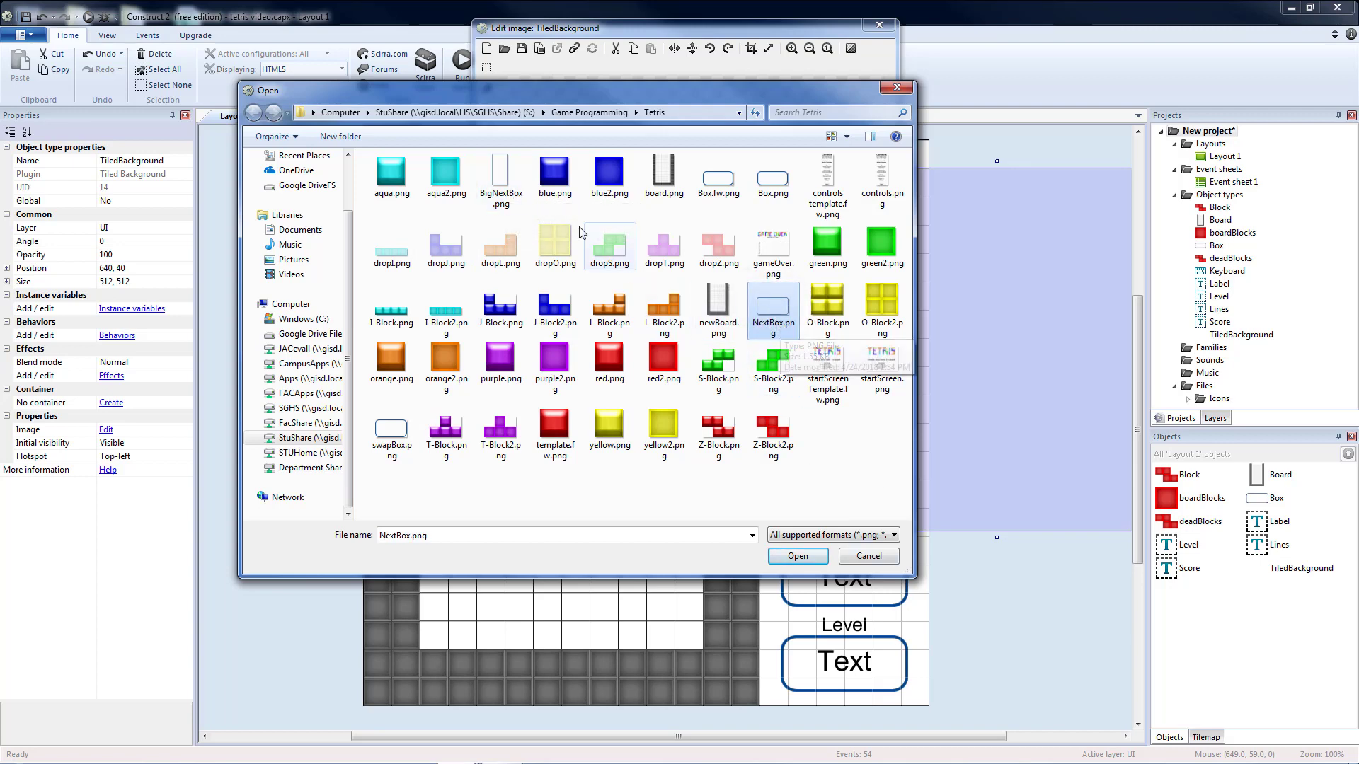
{"action": "double_click", "coordinate": [502, 176]}
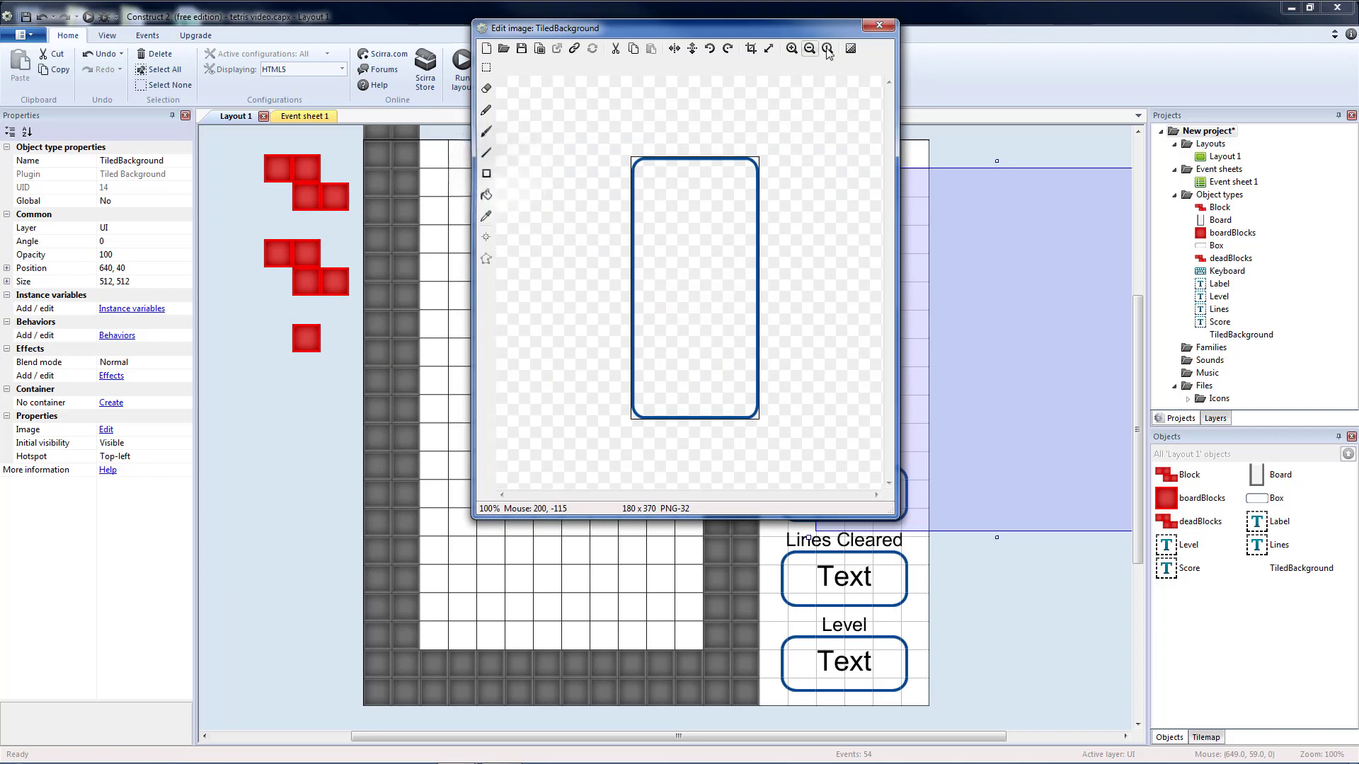
{"action": "left_click", "coordinate": [879, 24]}
Size the tiled background to 180 by 370
{"action": "left_click", "coordinate": [125, 296]}
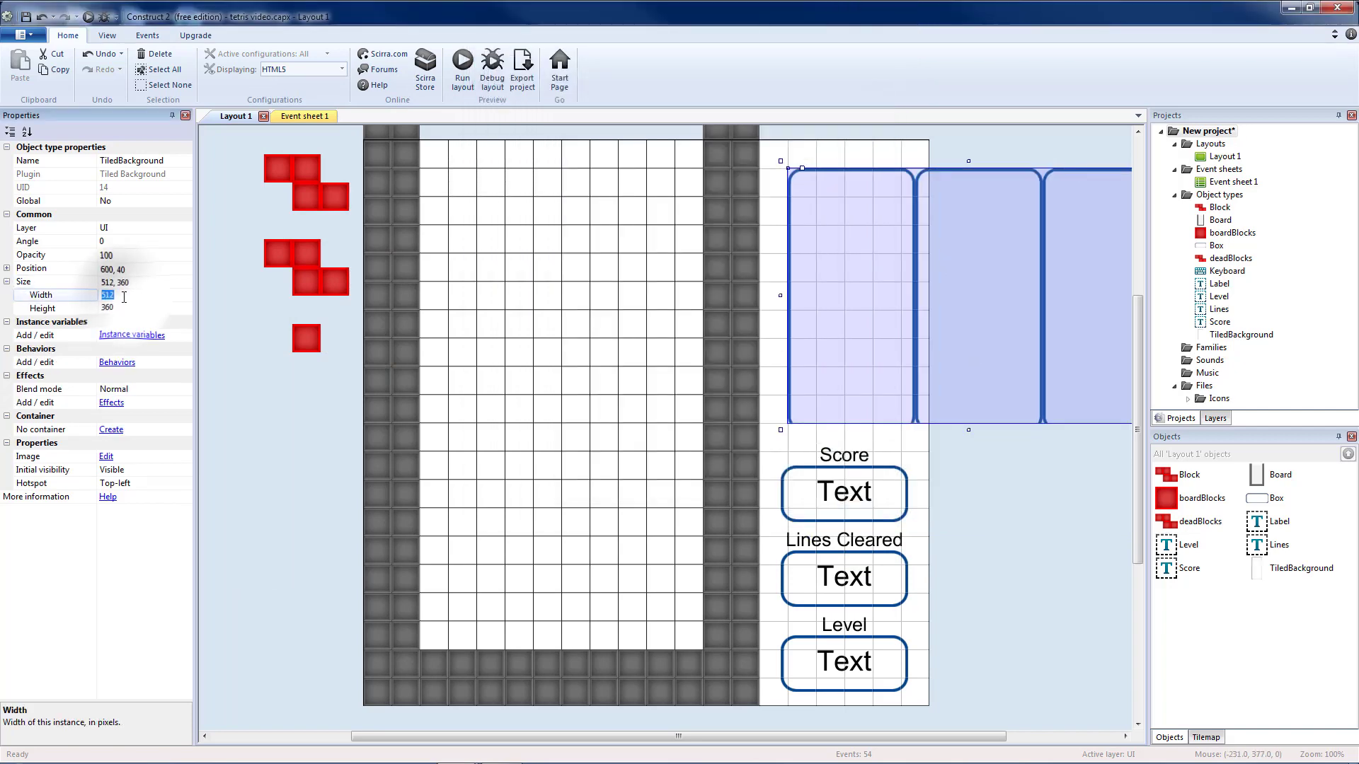
{"action": "double_click", "coordinate": [790, 228]}
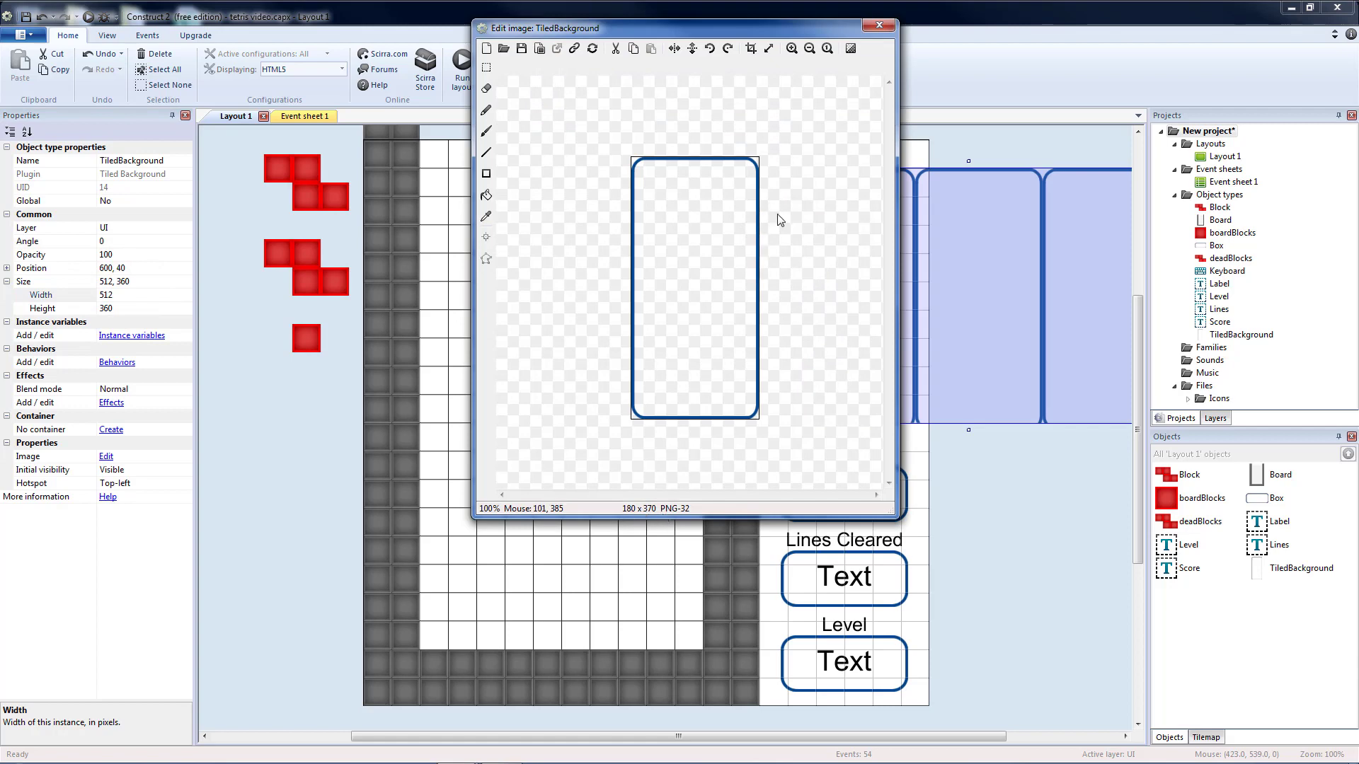
{"action": "left_click", "coordinate": [878, 24]}
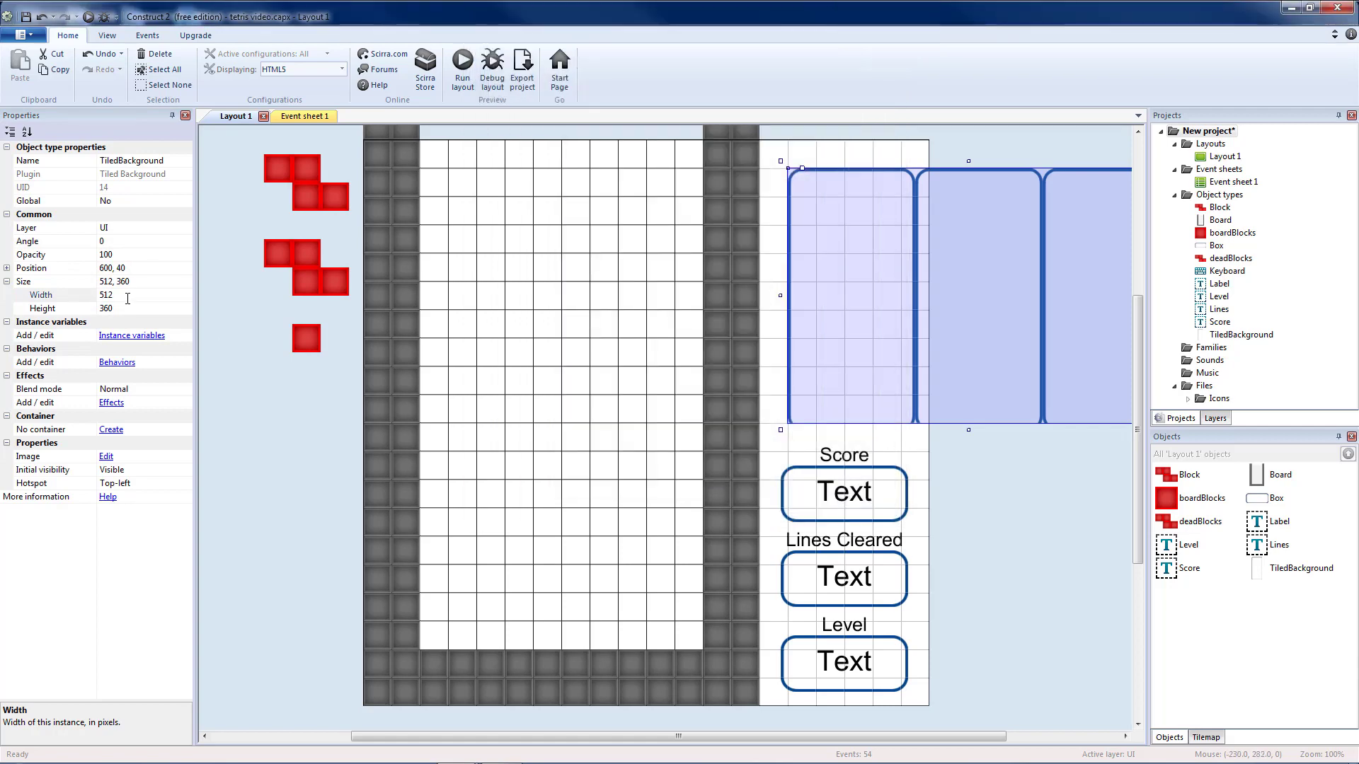
{"action": "left_click", "coordinate": [126, 299]}
{"action": "type", "text": "0"}
{"action": "key", "text": "Tab"}
{"action": "type", "text": "370"}
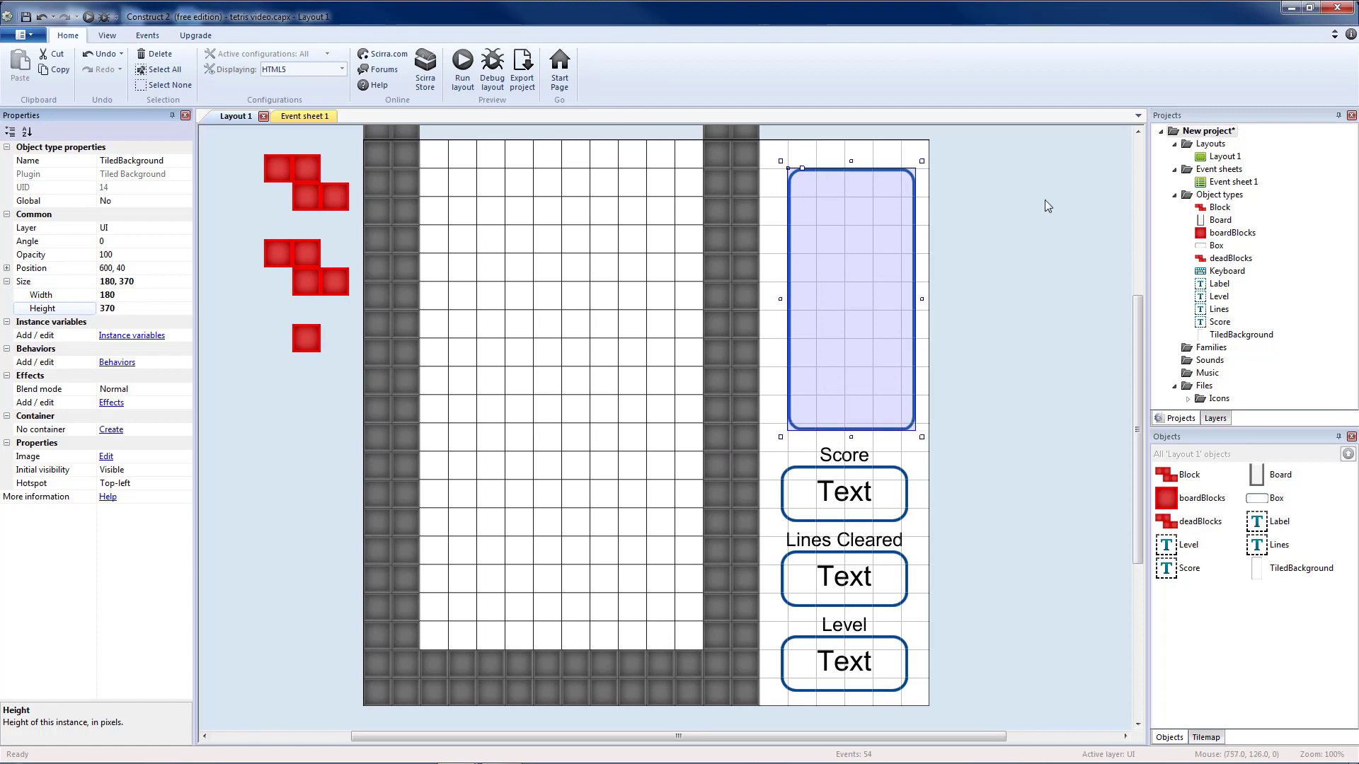
Shift the next box left to X 590 and reselect it
{"action": "left_click_drag", "start_coordinate": [850, 216], "coordinate": [842, 216]}
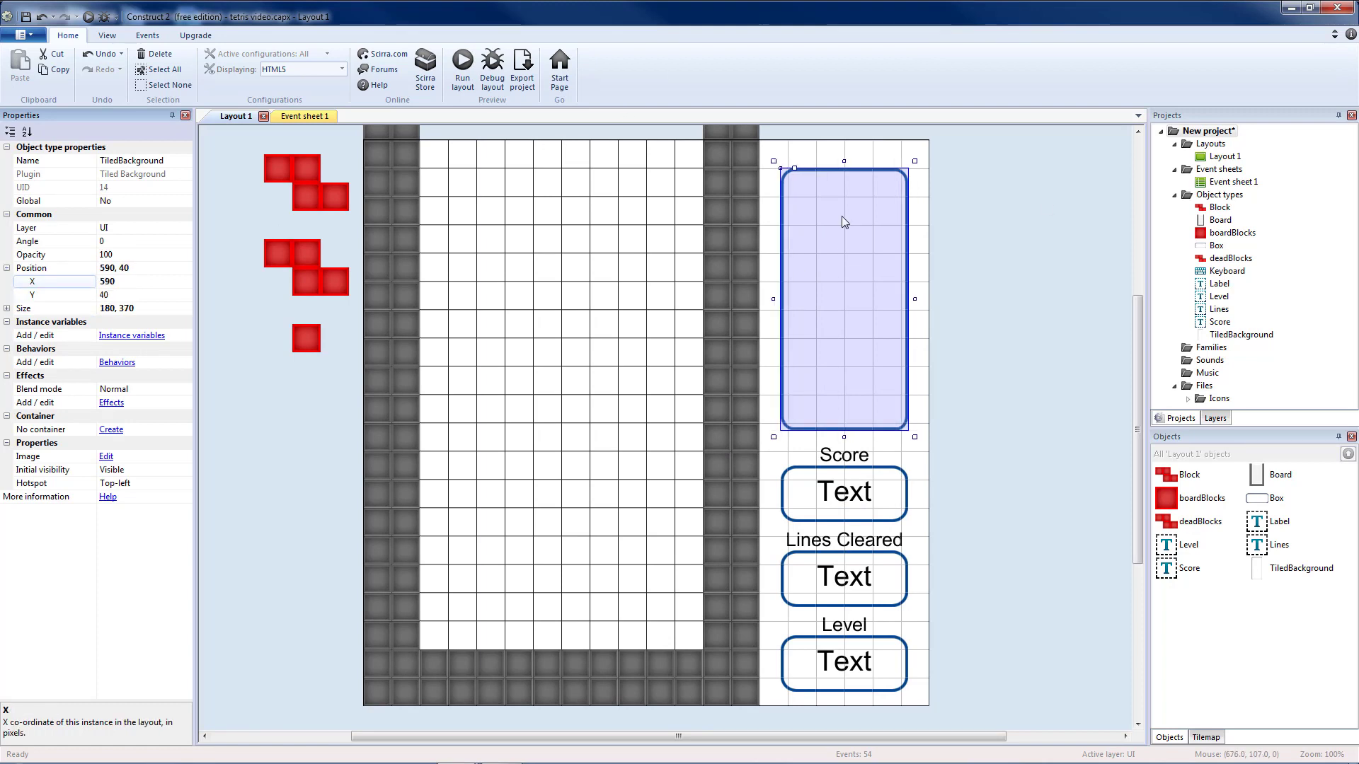
{"action": "left_click", "coordinate": [809, 517]}
{"action": "left_click", "coordinate": [839, 282]}
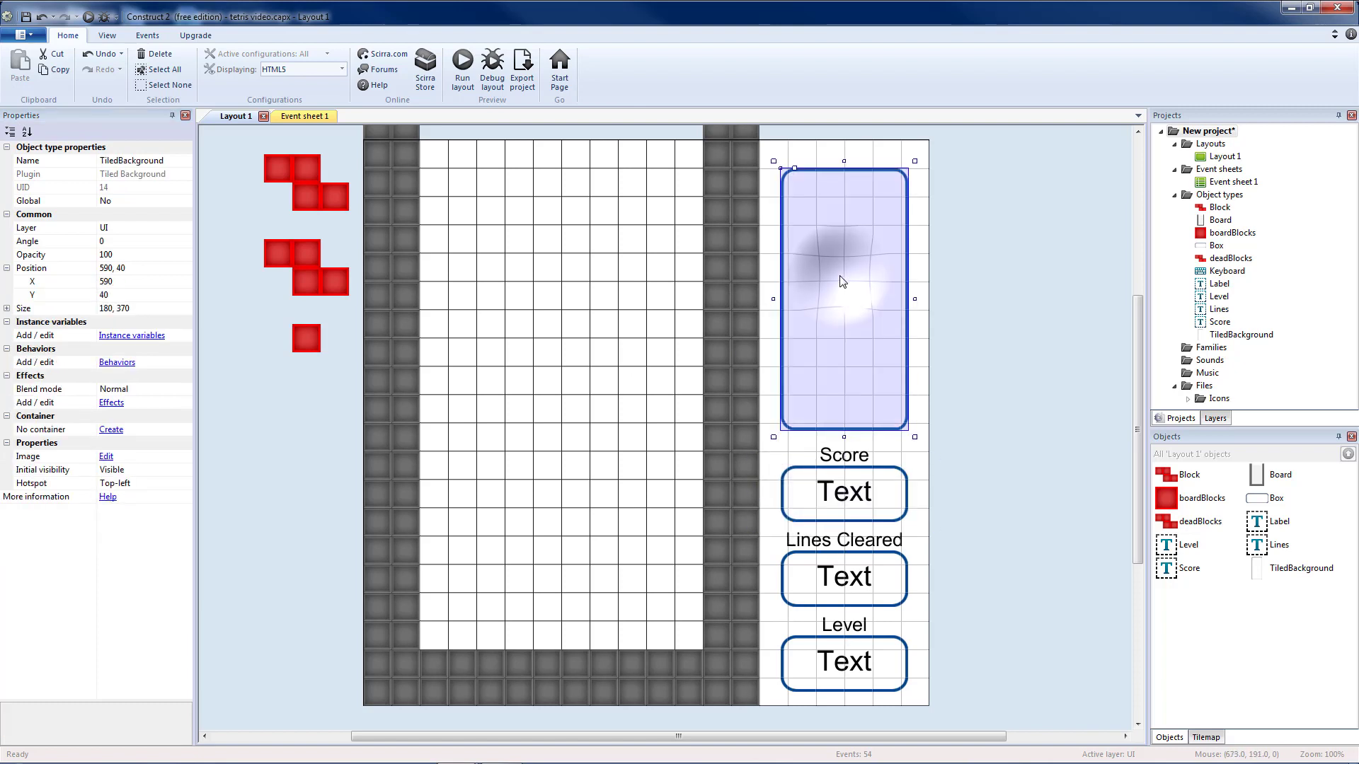
Duplicate the Score label above the preview box and set its text to Next
{"action": "left_click", "coordinate": [844, 455]}
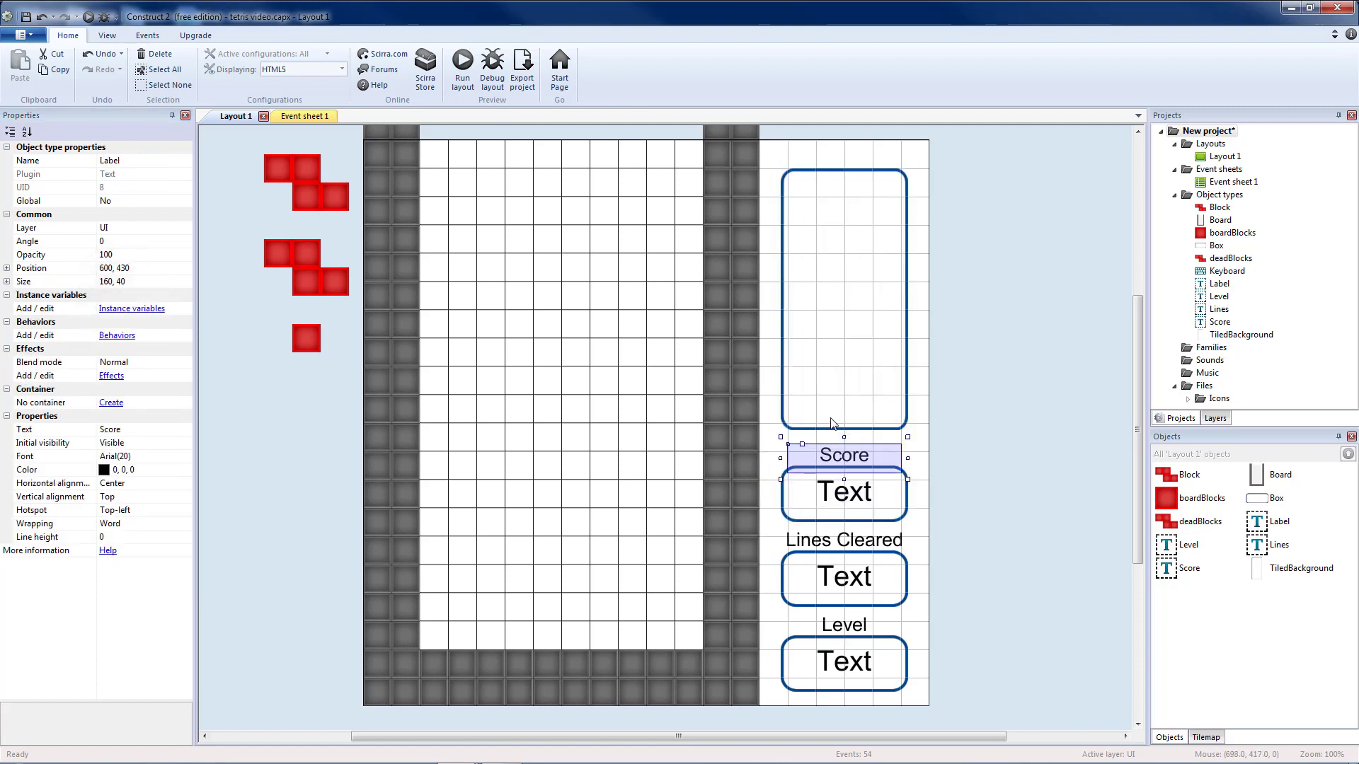
{"action": "key", "text": "ctrl+c"}
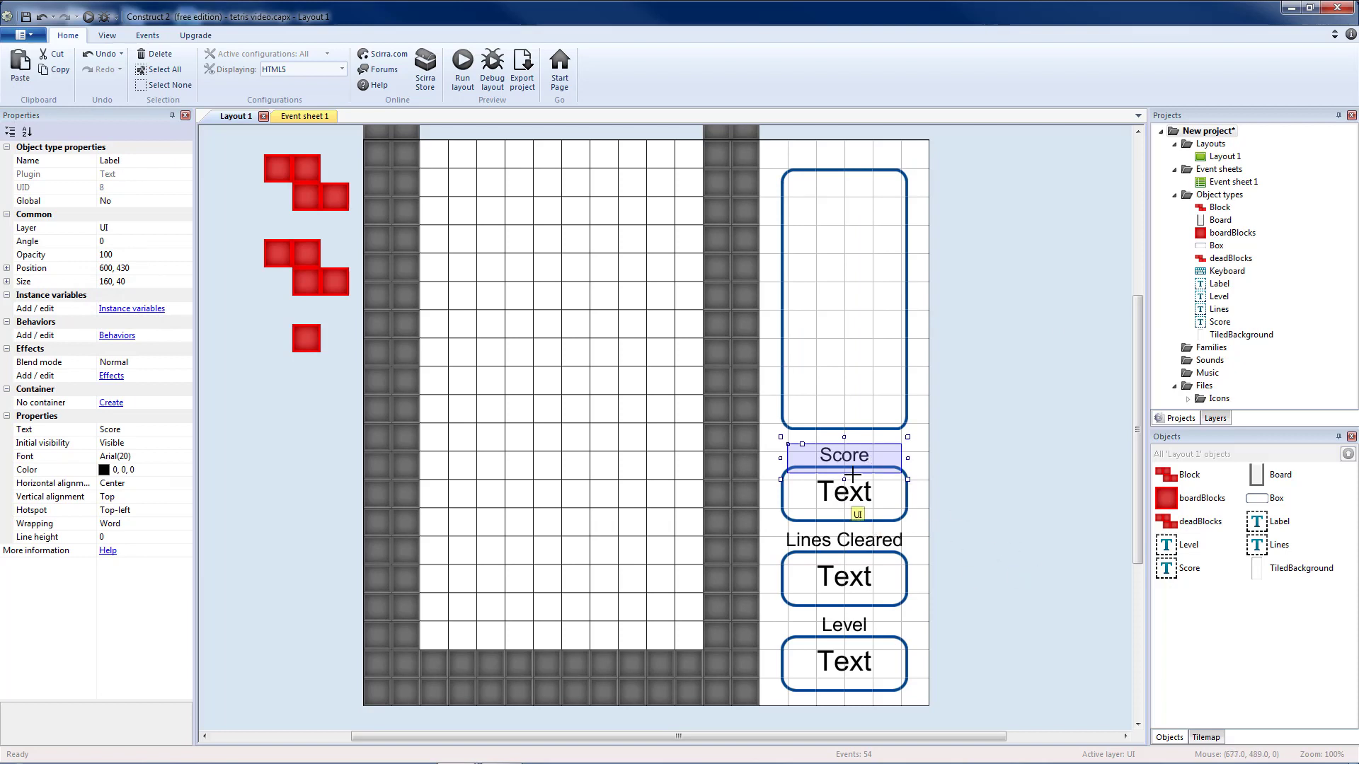
{"action": "key", "text": "ctrl+v"}
{"action": "left_click", "coordinate": [810, 161]}
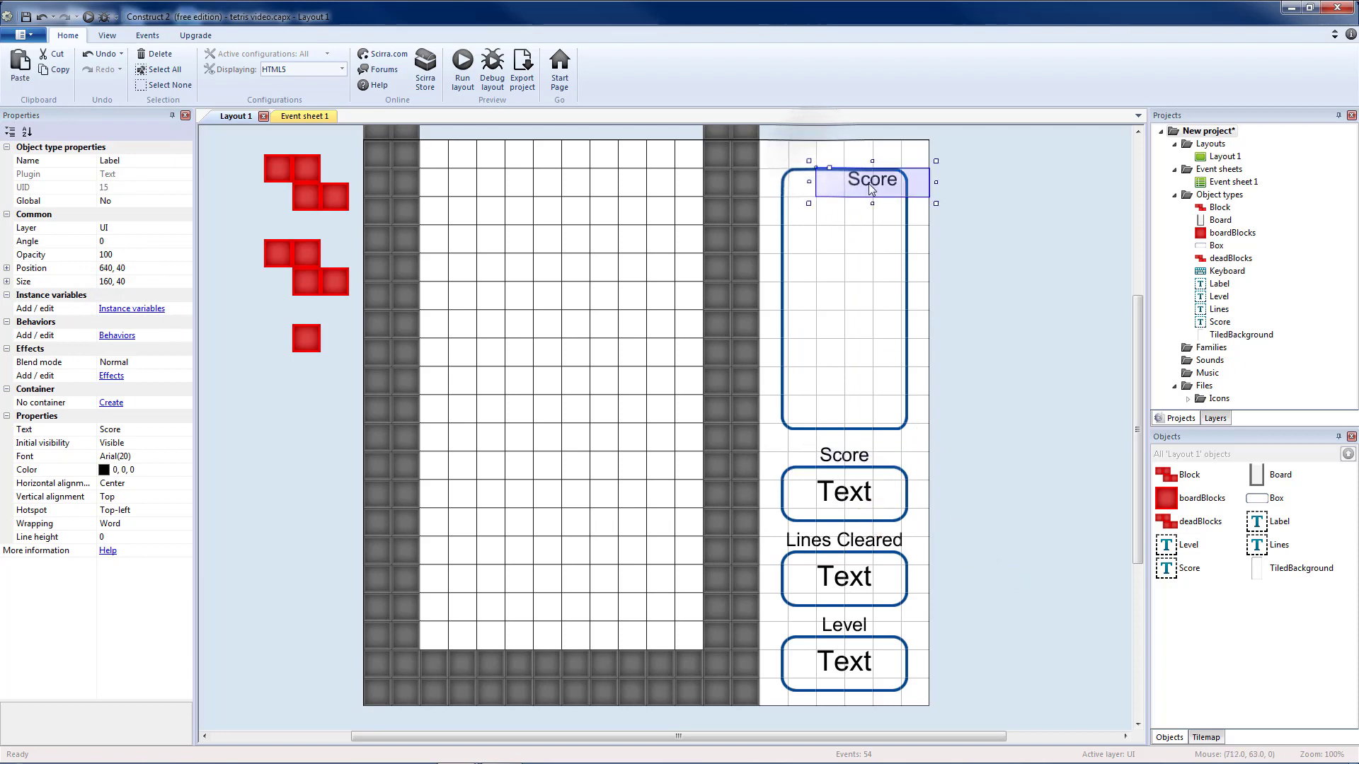
{"action": "left_click_drag", "start_coordinate": [862, 188], "coordinate": [834, 159]}
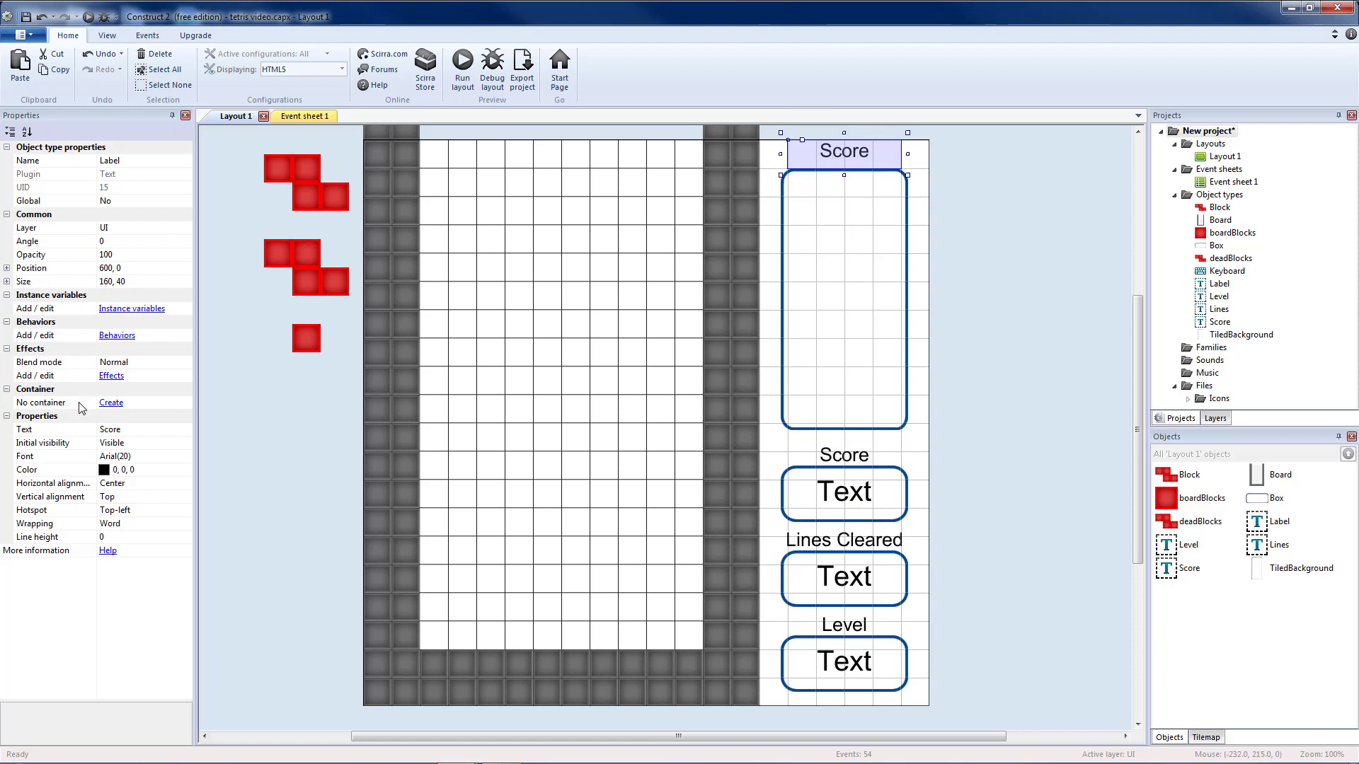
{"action": "left_click", "coordinate": [142, 429]}
{"action": "type", "text": "Next"}
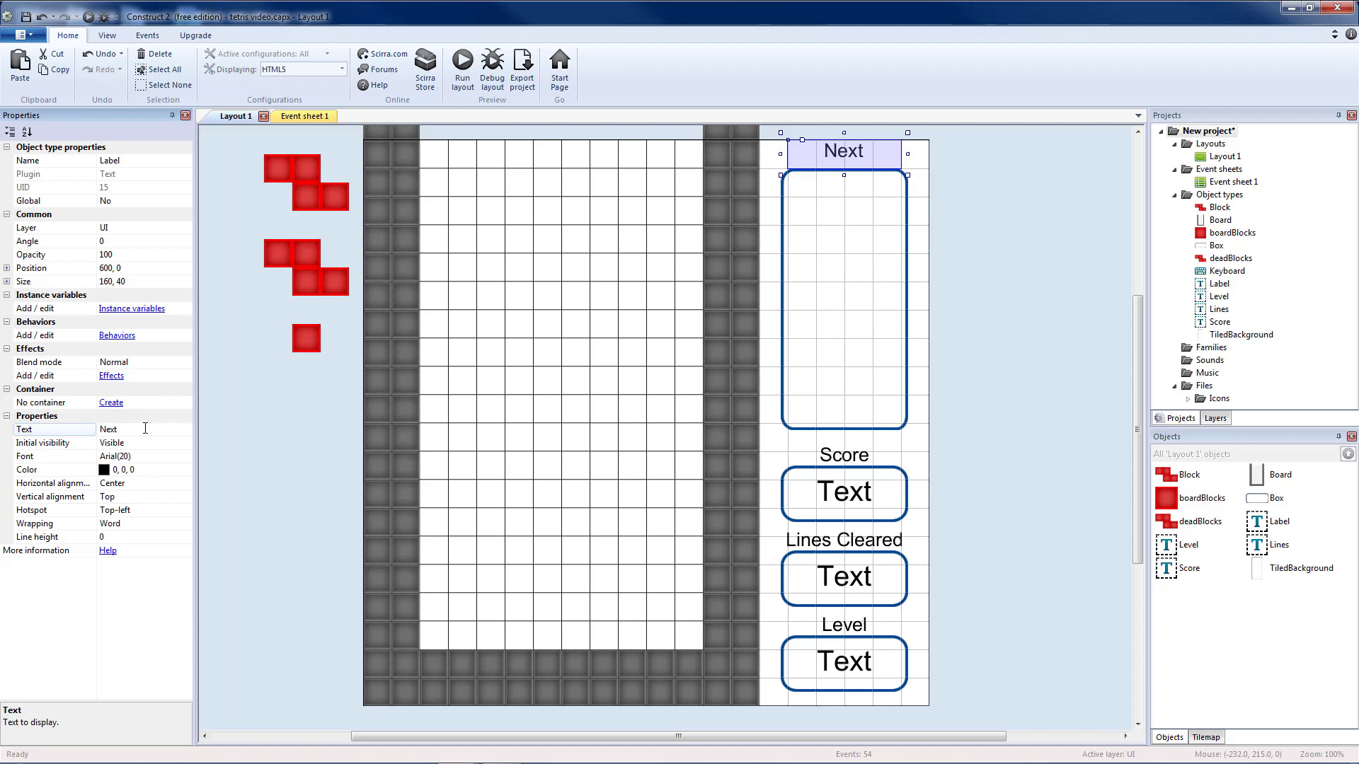
Bottom-align the Next label's text and nudge it down to 600, 6
{"action": "left_click", "coordinate": [124, 495]}
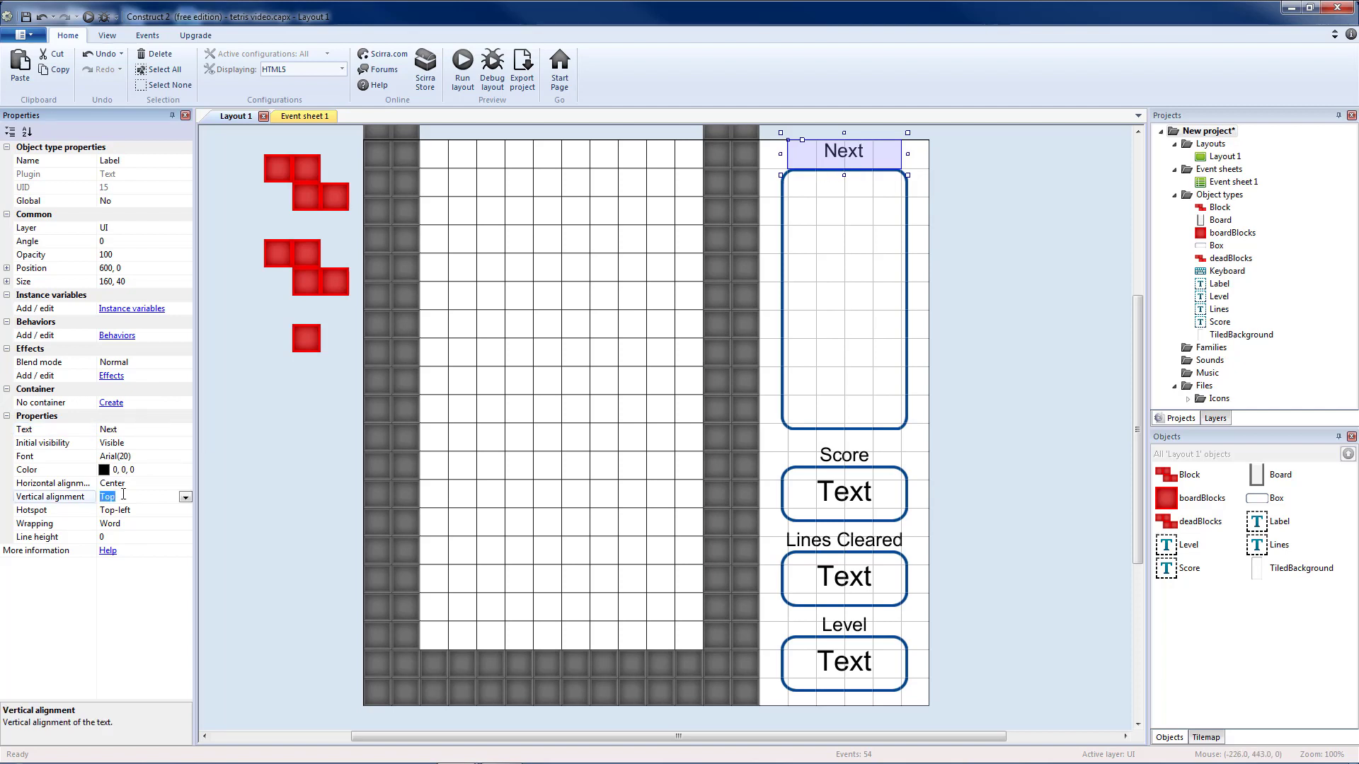
{"action": "left_click", "coordinate": [184, 496]}
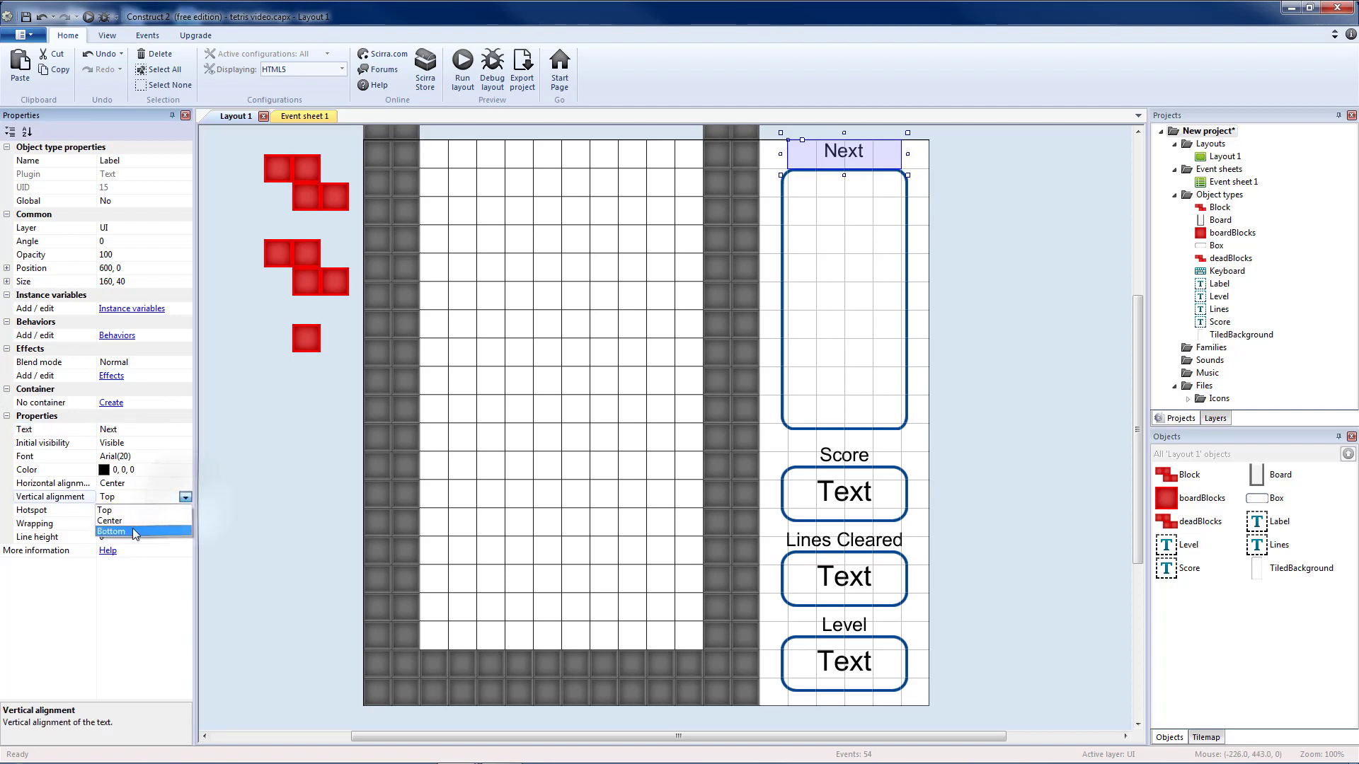
{"action": "left_click", "coordinate": [135, 534]}
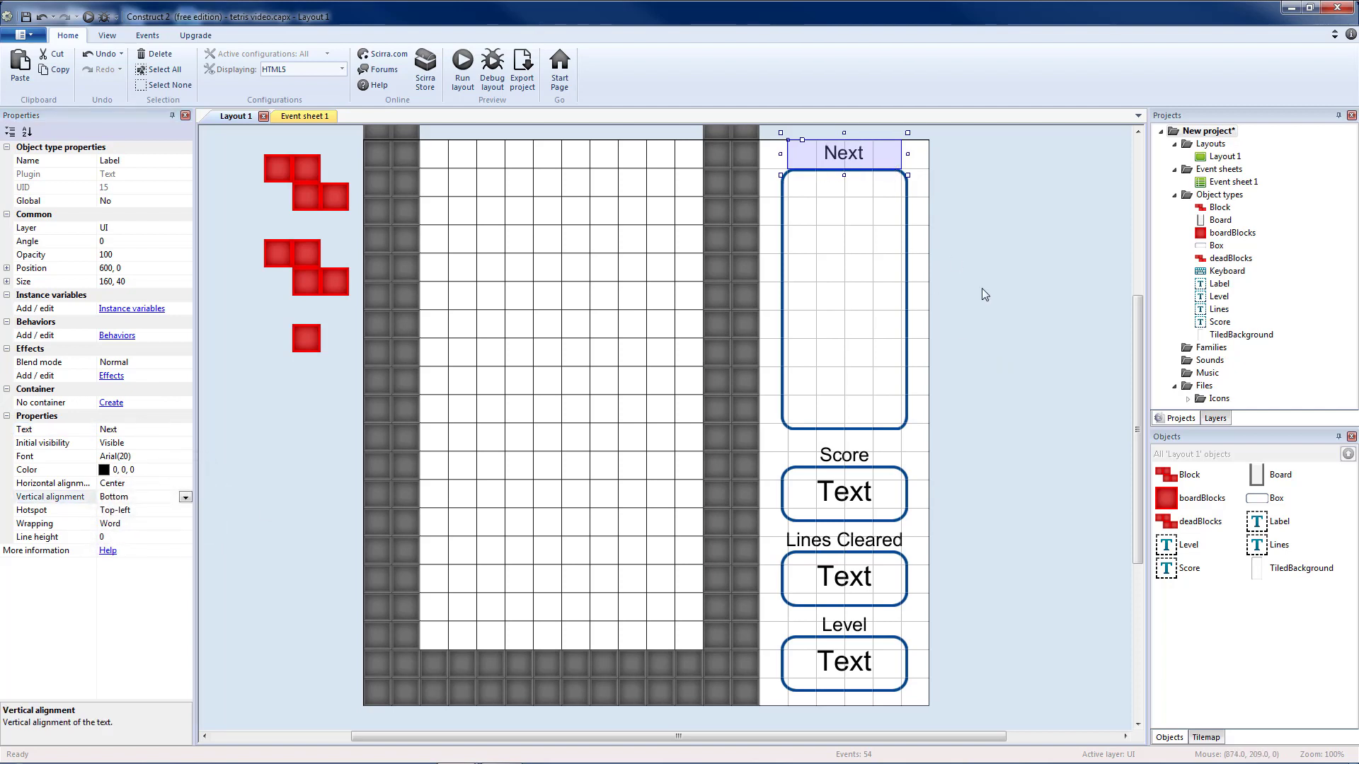
{"action": "key", "text": "Down"}
{"action": "key", "text": "Down"}
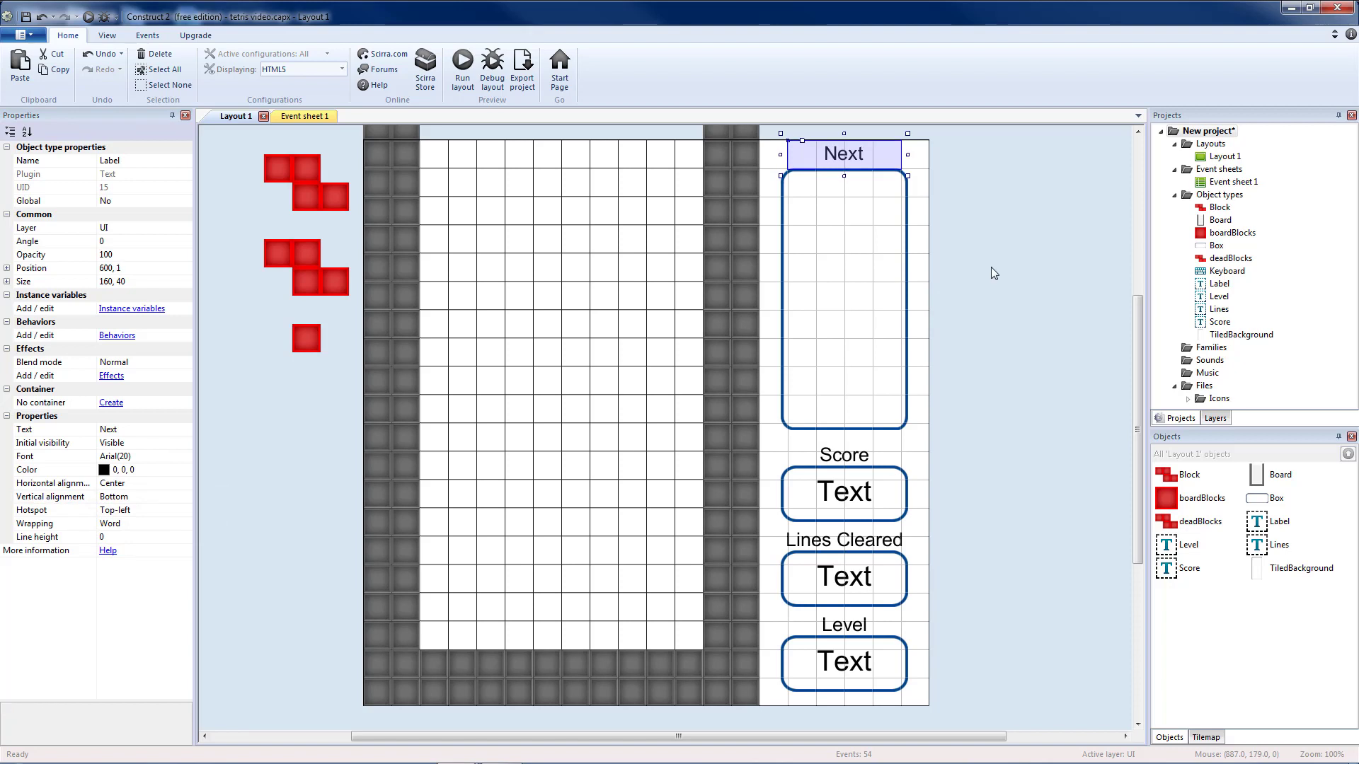
{"action": "key", "text": "Down"}
{"action": "key", "text": "Down"}
{"action": "key", "text": "Down"}
{"action": "key", "text": "Down"}
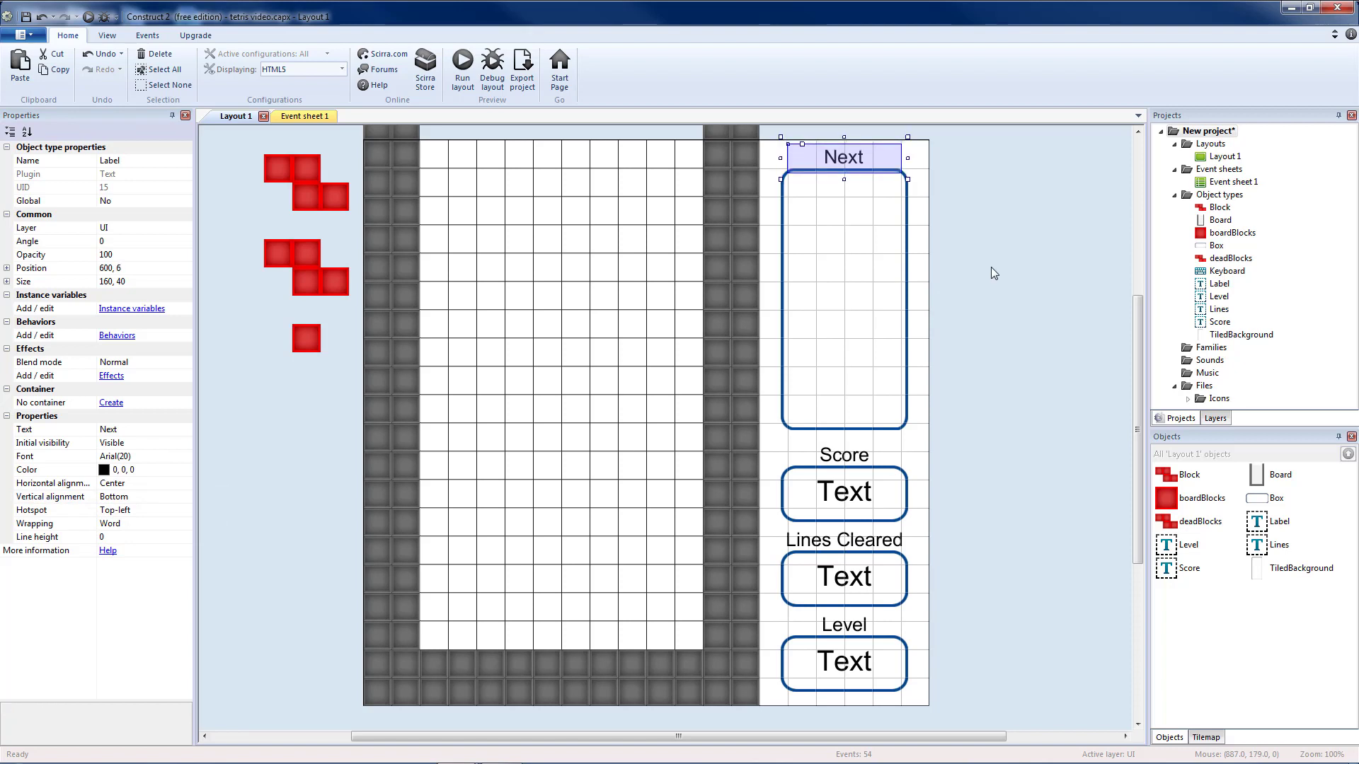
{"action": "left_click", "coordinate": [1010, 357]}
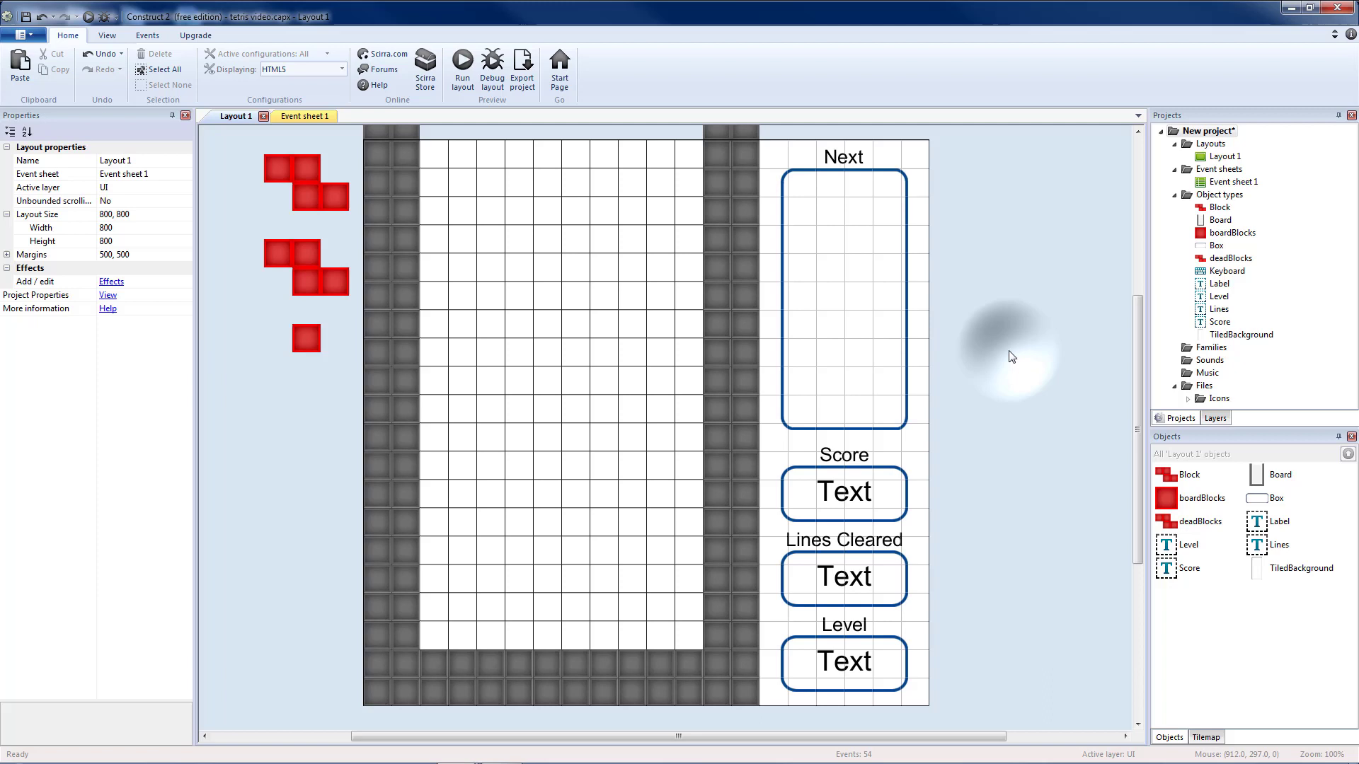
Clone the Block object type into Block2 and rename the copy
{"action": "left_click", "coordinate": [982, 201]}
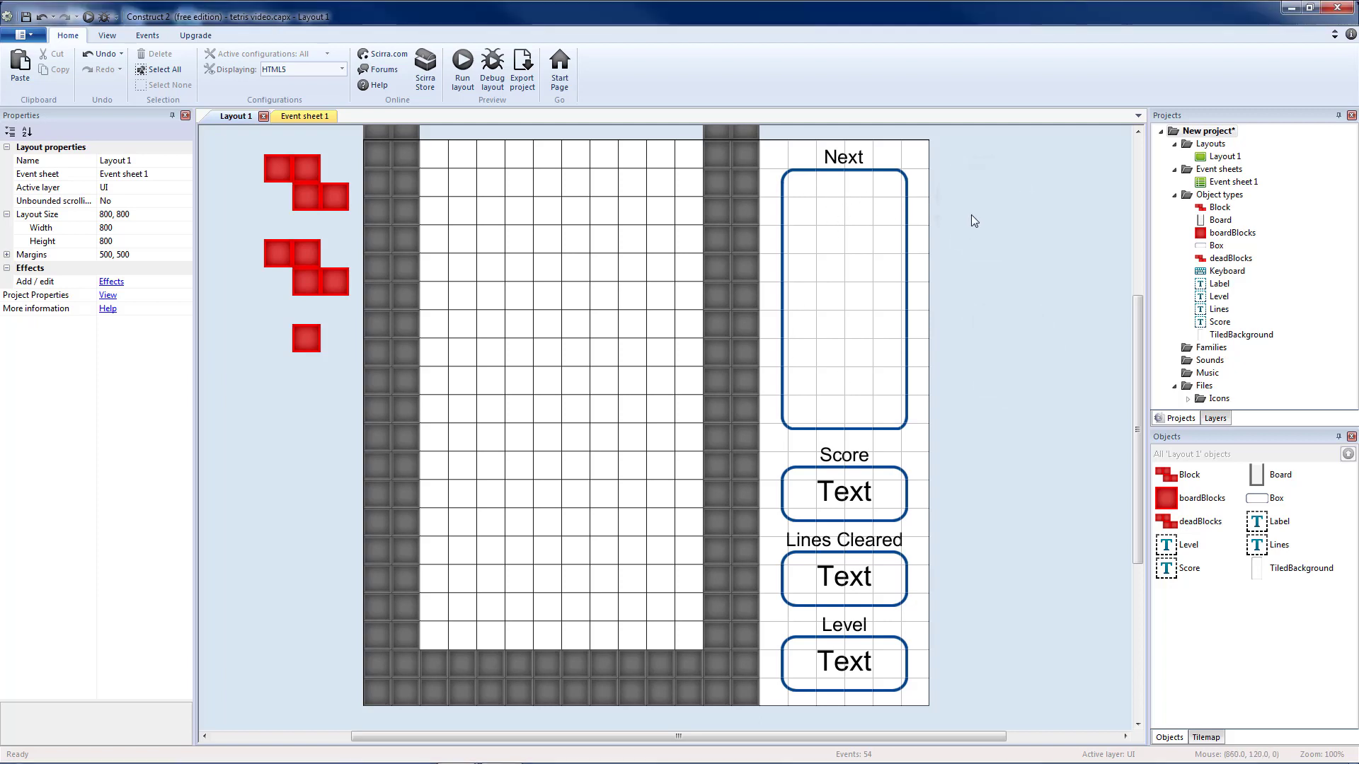
{"action": "left_click", "coordinate": [1219, 208]}
{"action": "right_click", "coordinate": [1219, 208]}
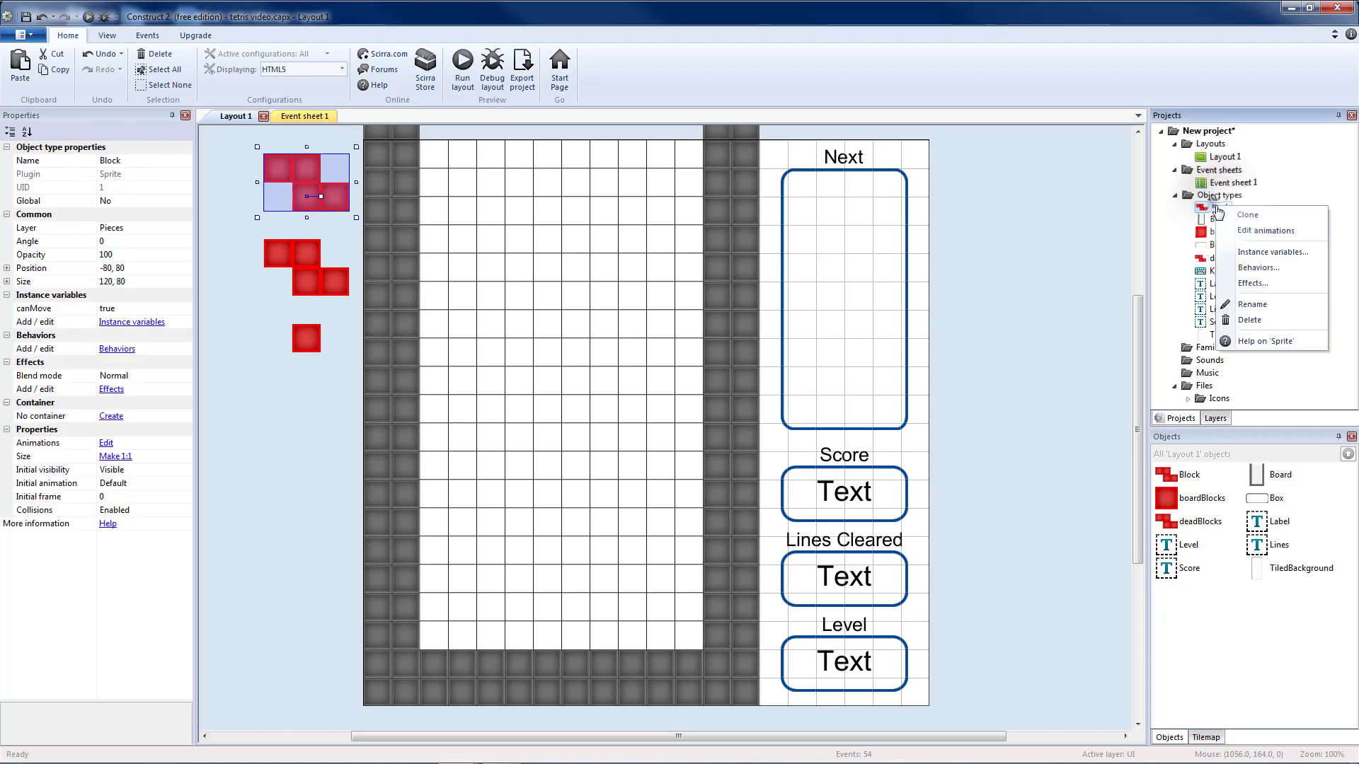
{"action": "left_click", "coordinate": [1275, 215]}
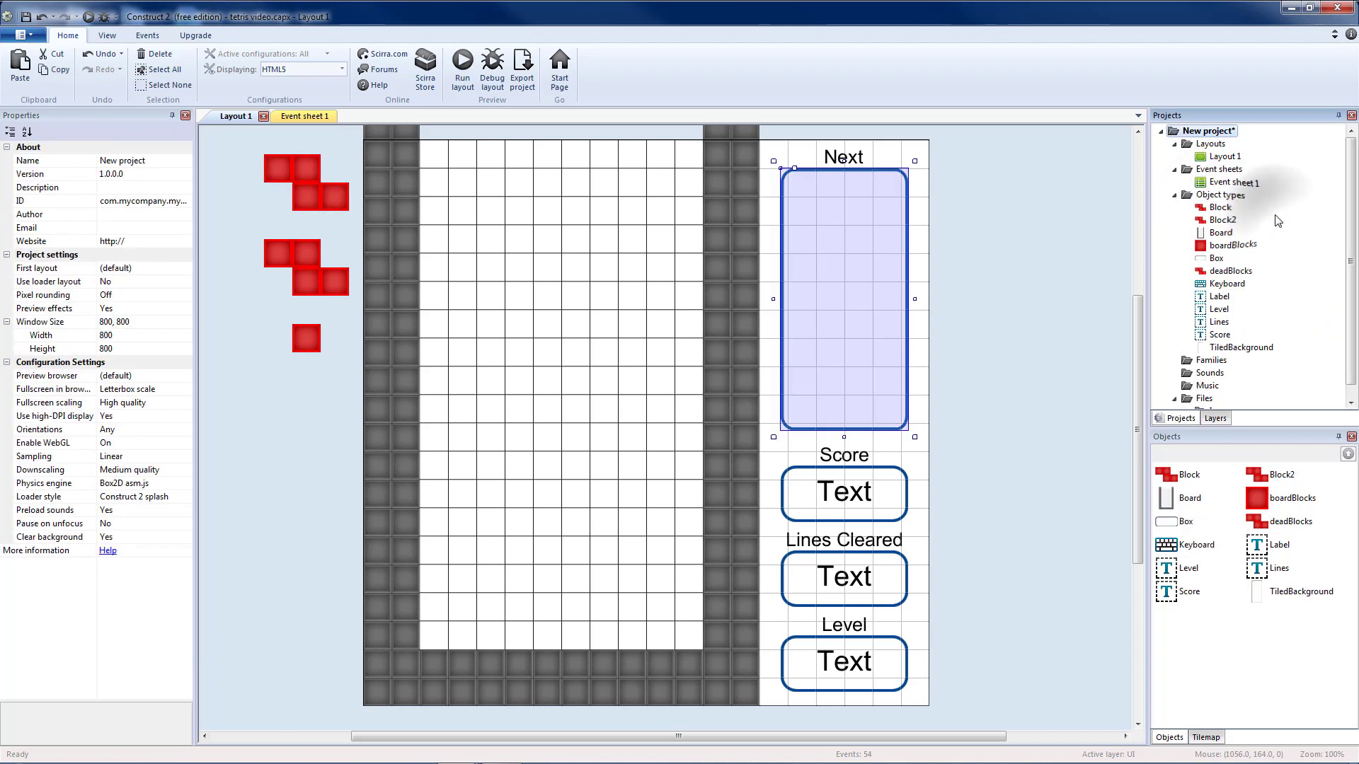
{"action": "left_click", "coordinate": [1221, 222]}
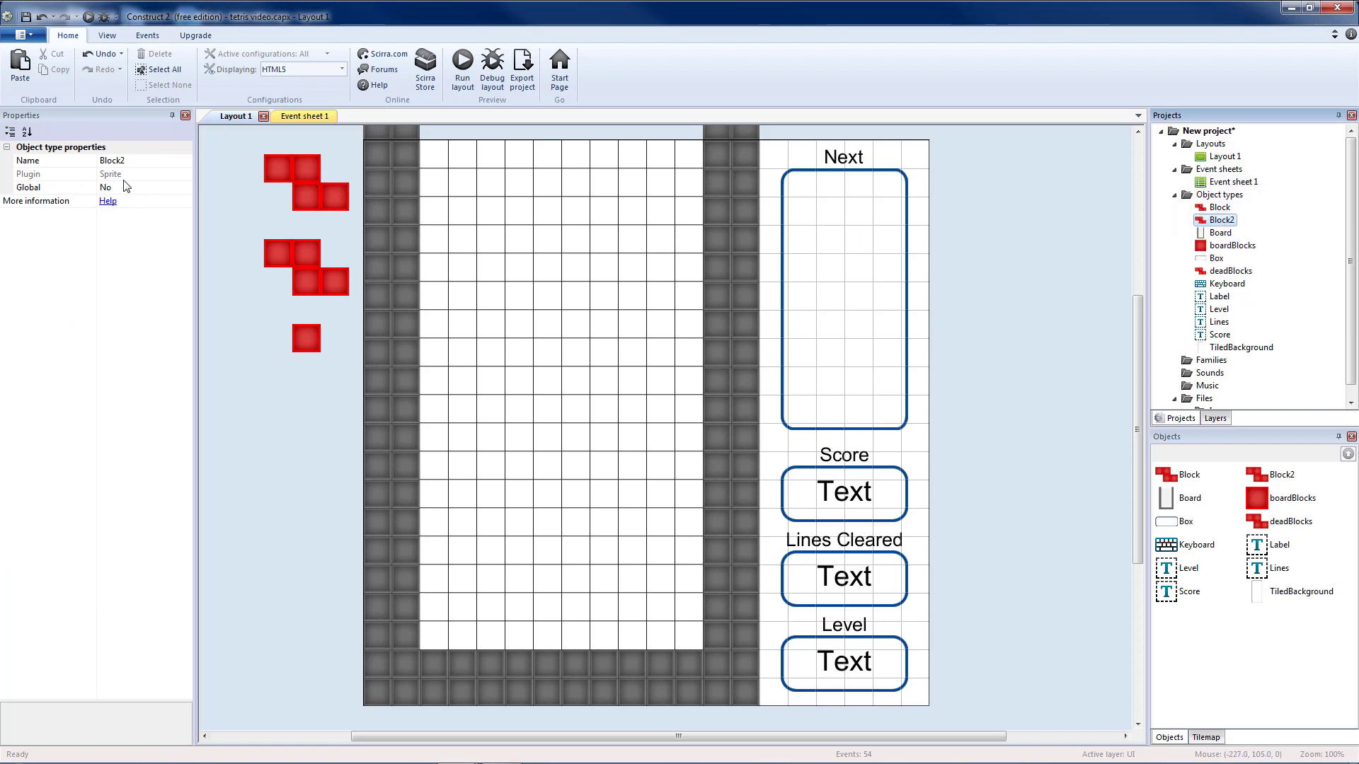
{"action": "left_click", "coordinate": [129, 162]}
{"action": "type", "text": "next"}
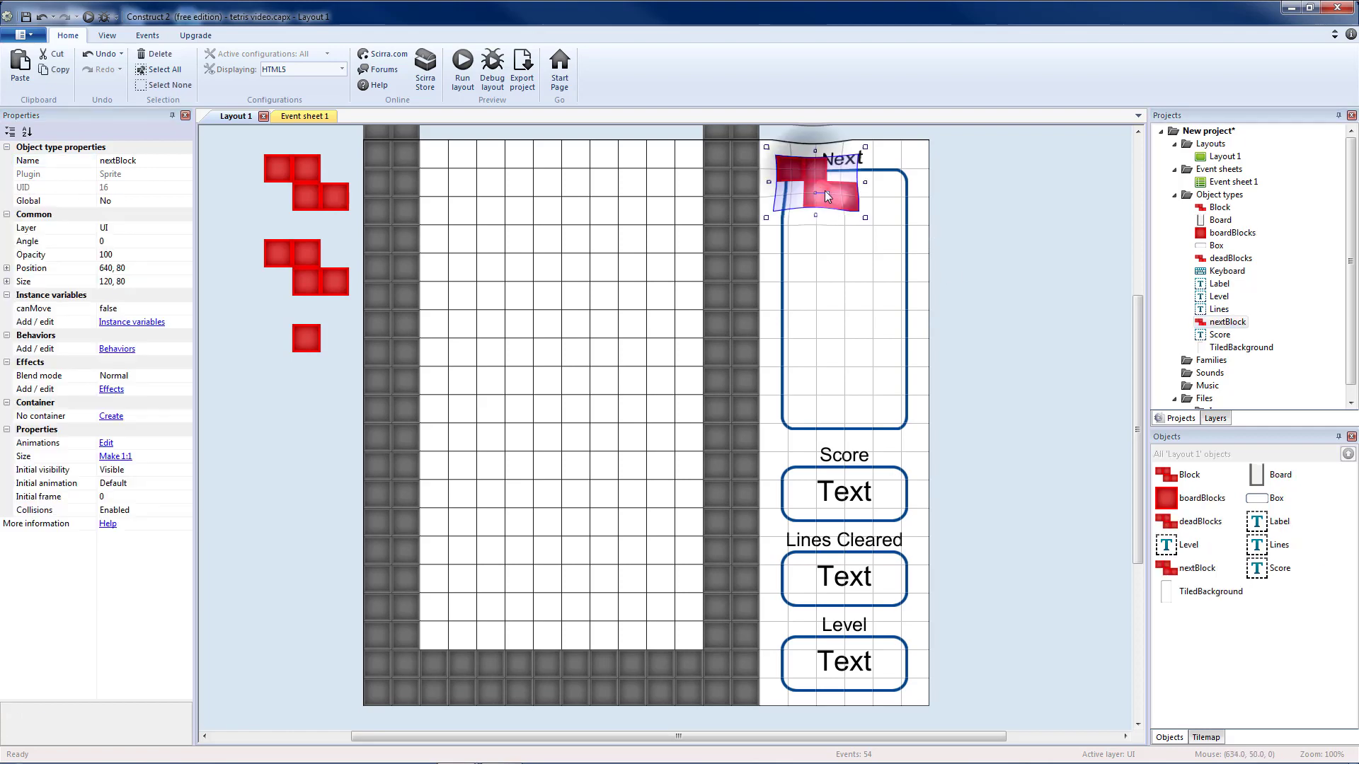
Open nextBlock's image editor in origin mode and review its seven piece frames
{"action": "double_click", "coordinate": [852, 211]}
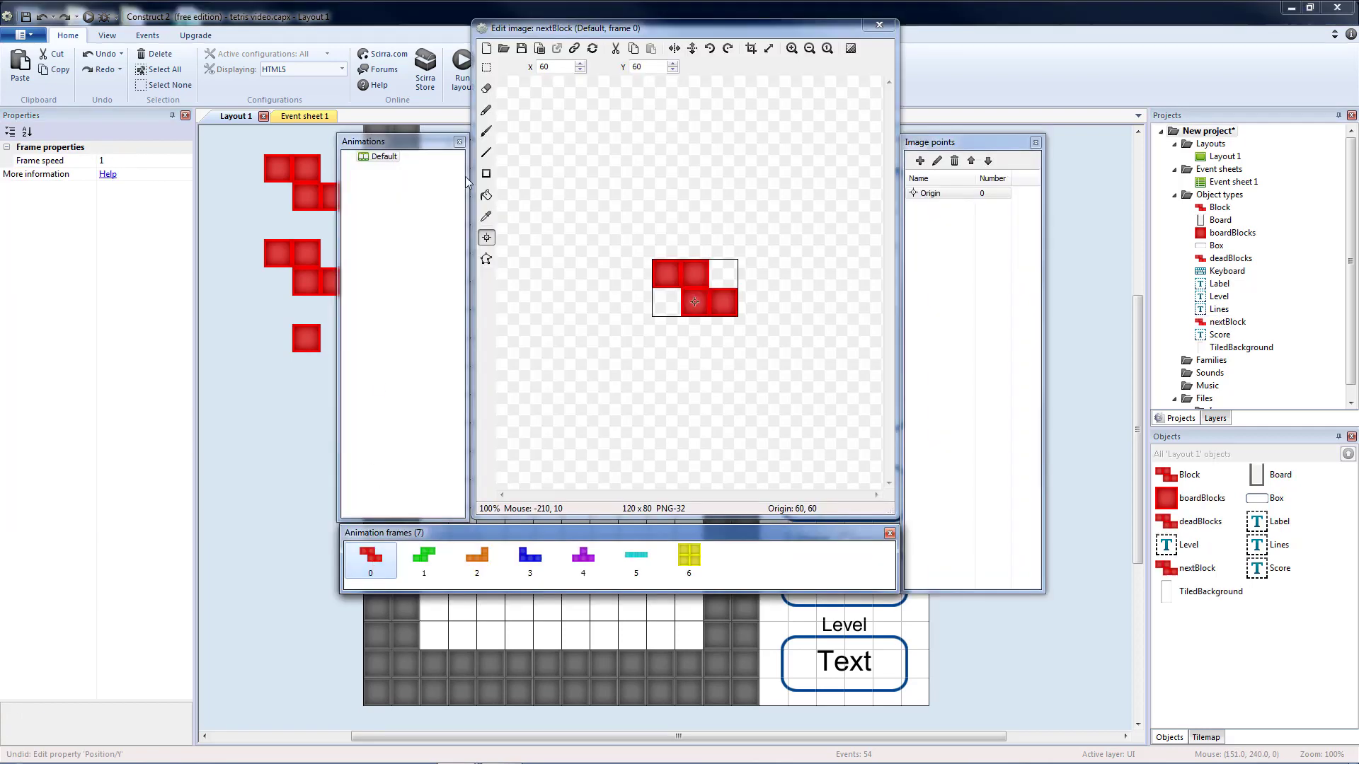
{"action": "left_click", "coordinate": [487, 239]}
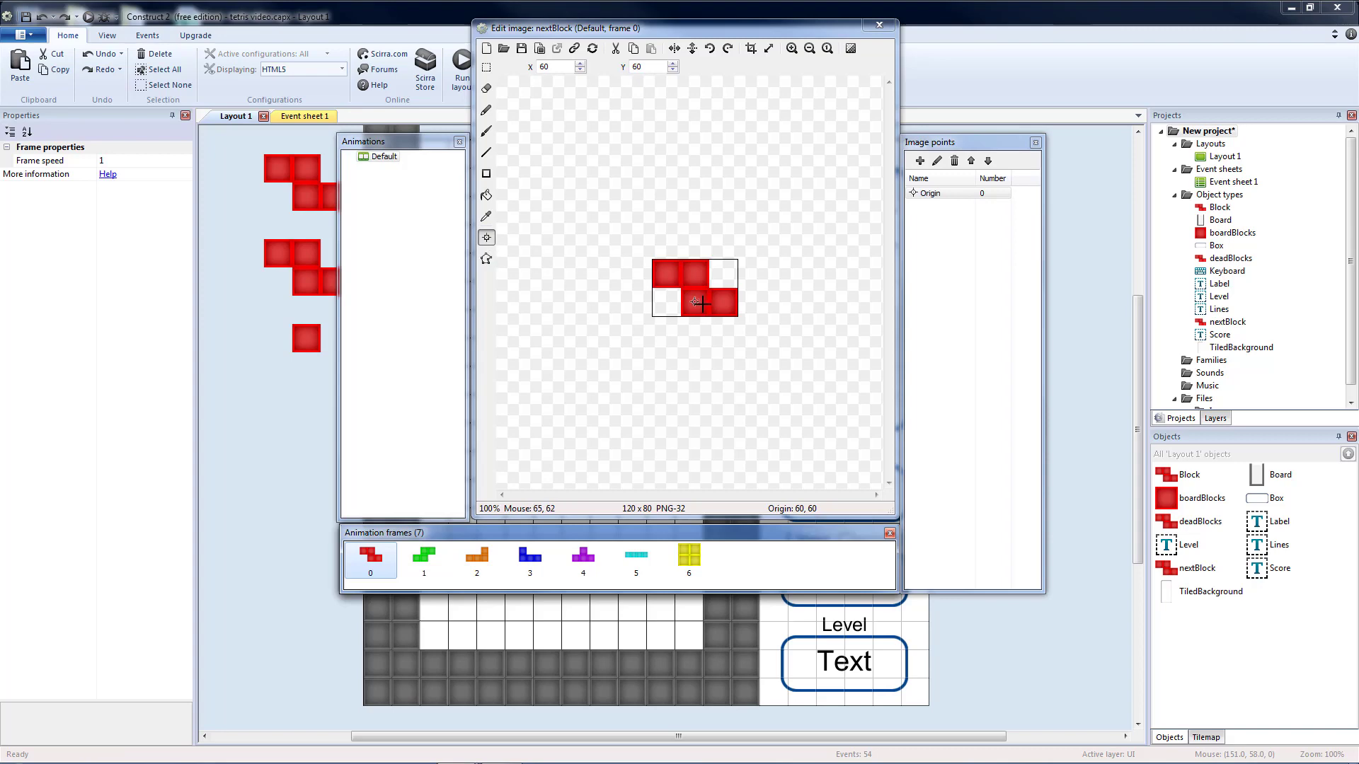
{"action": "left_click", "coordinate": [421, 563]}
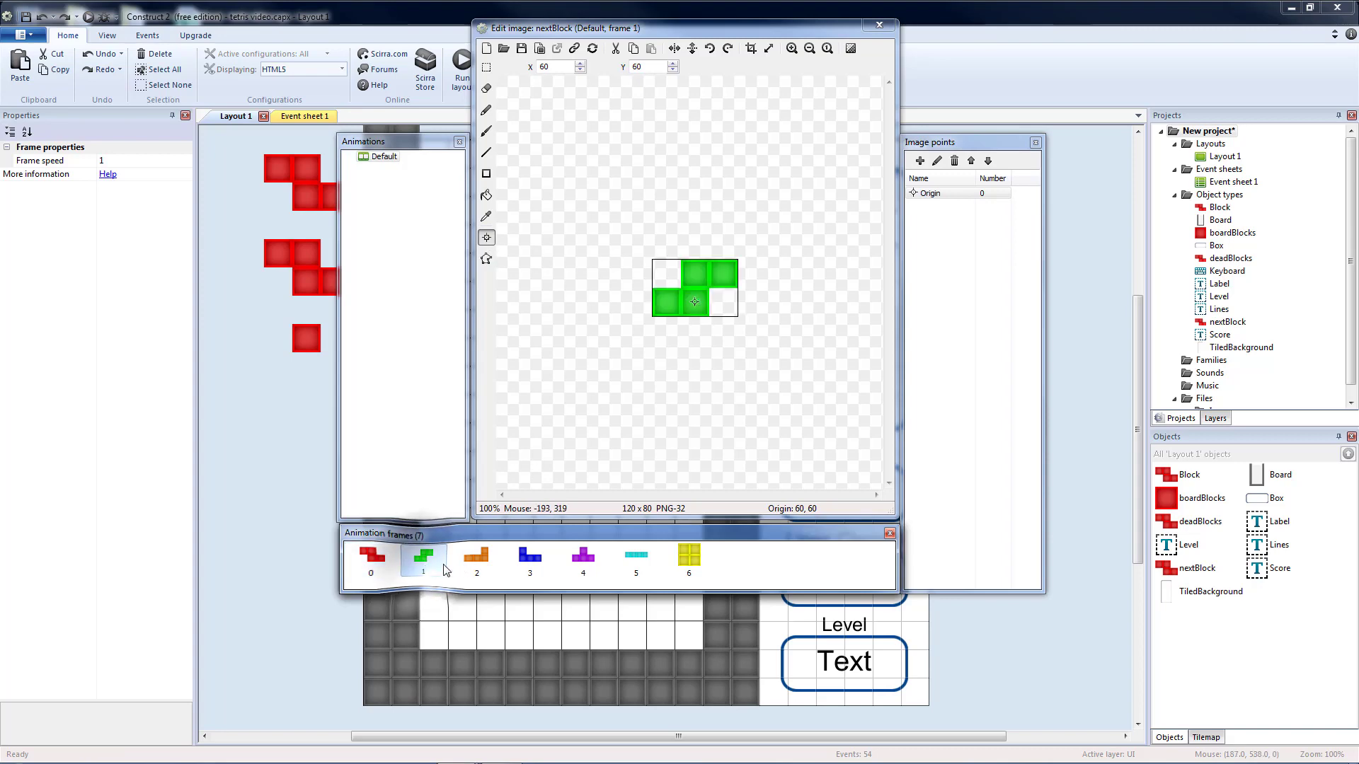
{"action": "left_click", "coordinate": [477, 562]}
{"action": "left_click", "coordinate": [530, 562]}
{"action": "left_click", "coordinate": [583, 564]}
{"action": "left_click", "coordinate": [530, 562]}
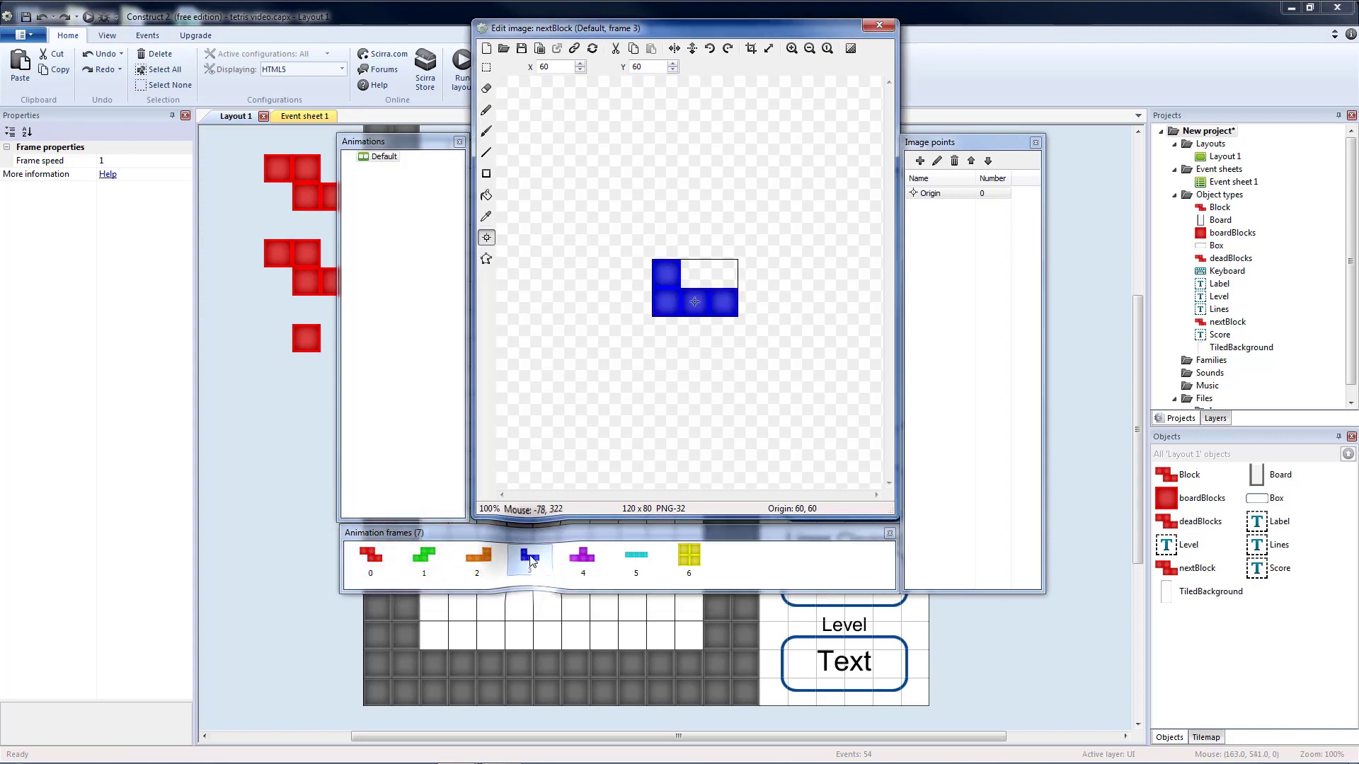
{"action": "left_click", "coordinate": [476, 562]}
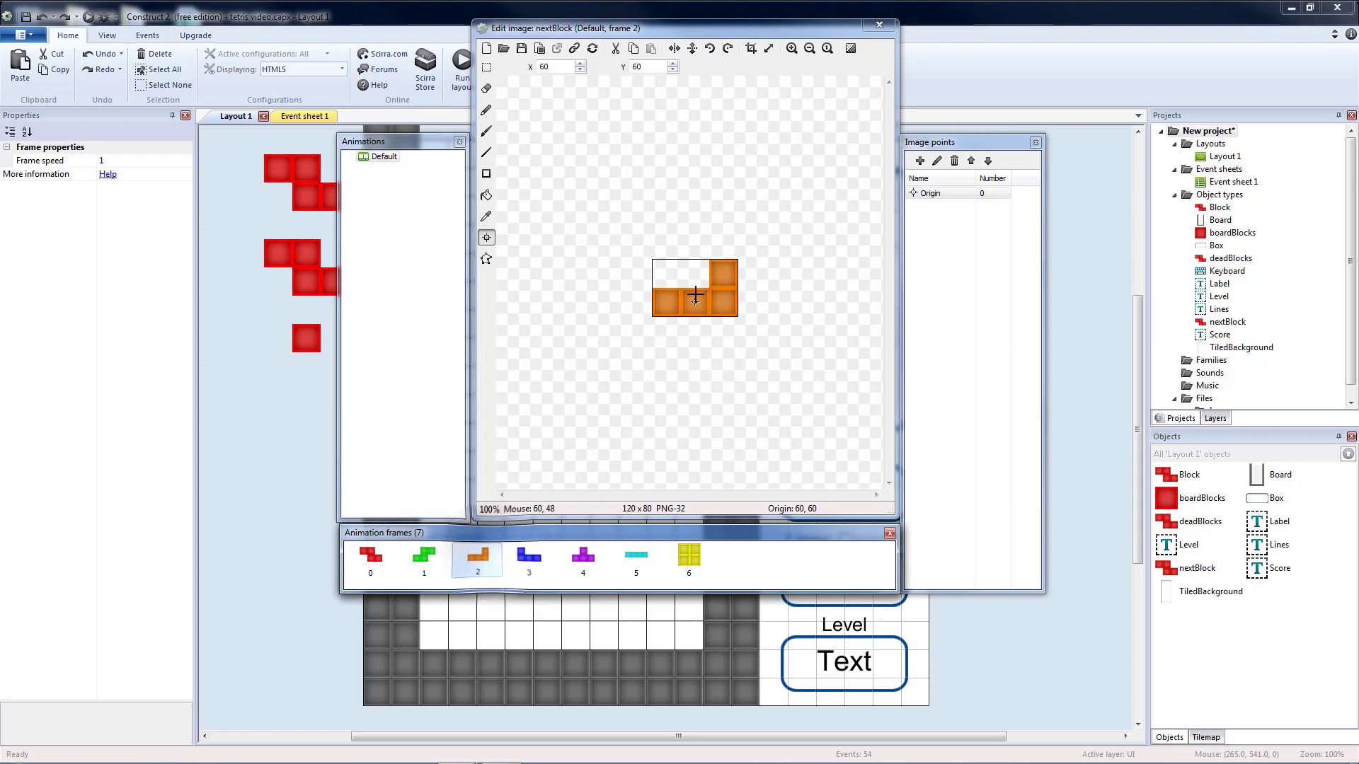
{"action": "left_click", "coordinate": [424, 559]}
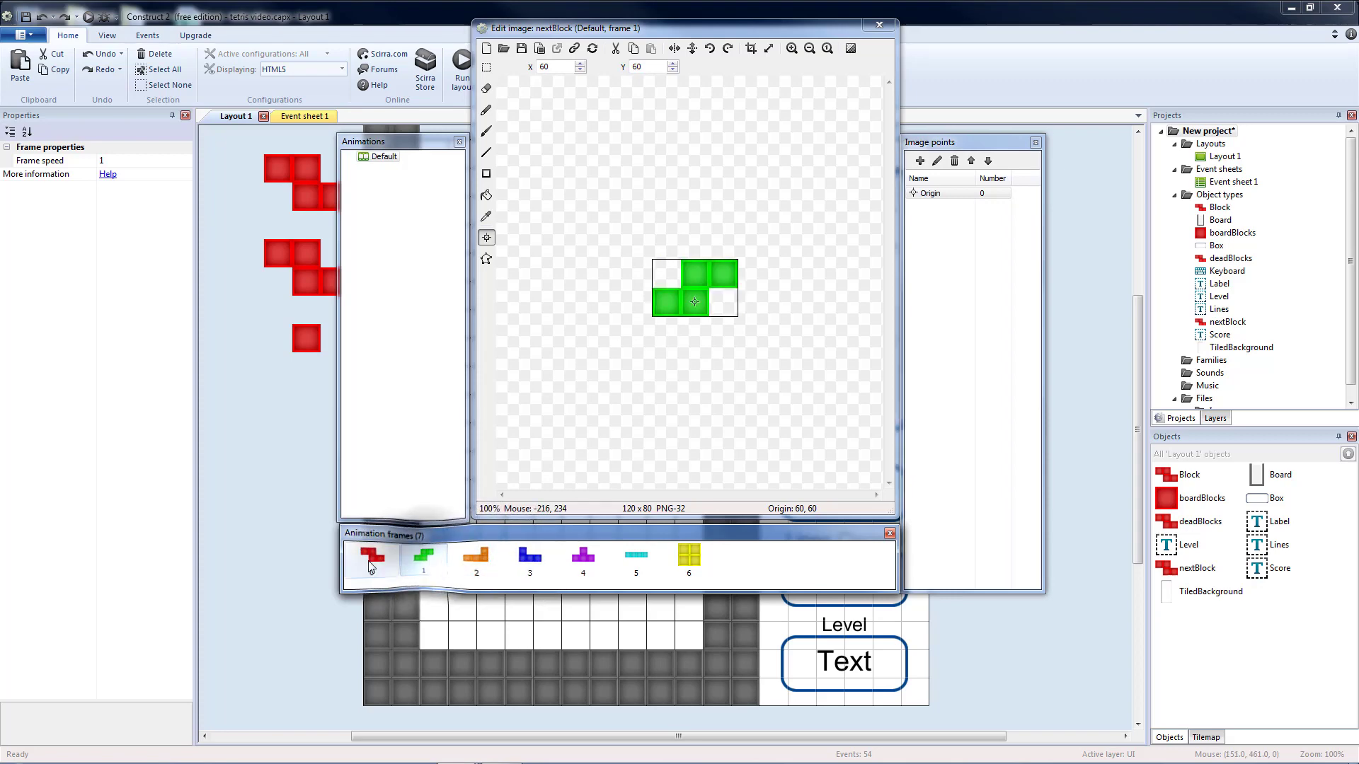
{"action": "left_click", "coordinate": [371, 560]}
{"action": "left_click", "coordinate": [635, 560]}
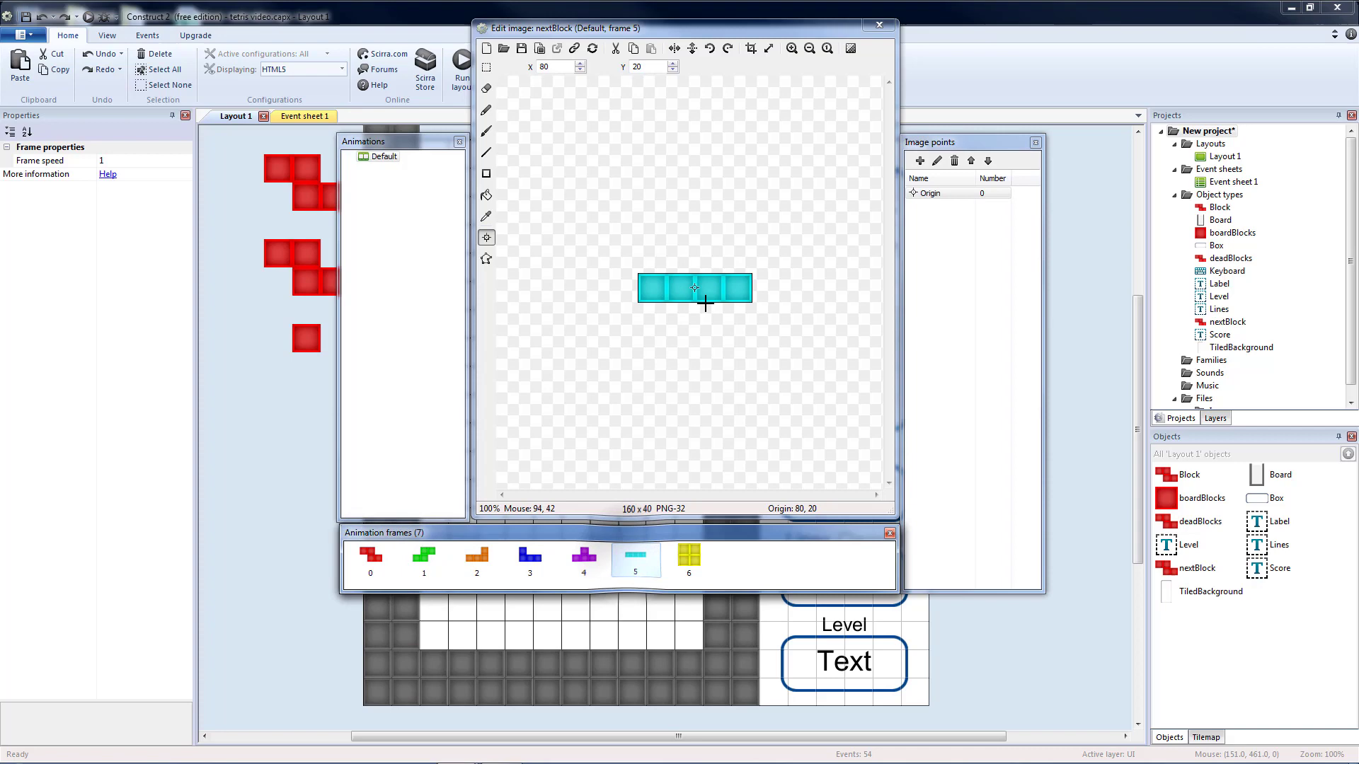
{"action": "left_click", "coordinate": [689, 557]}
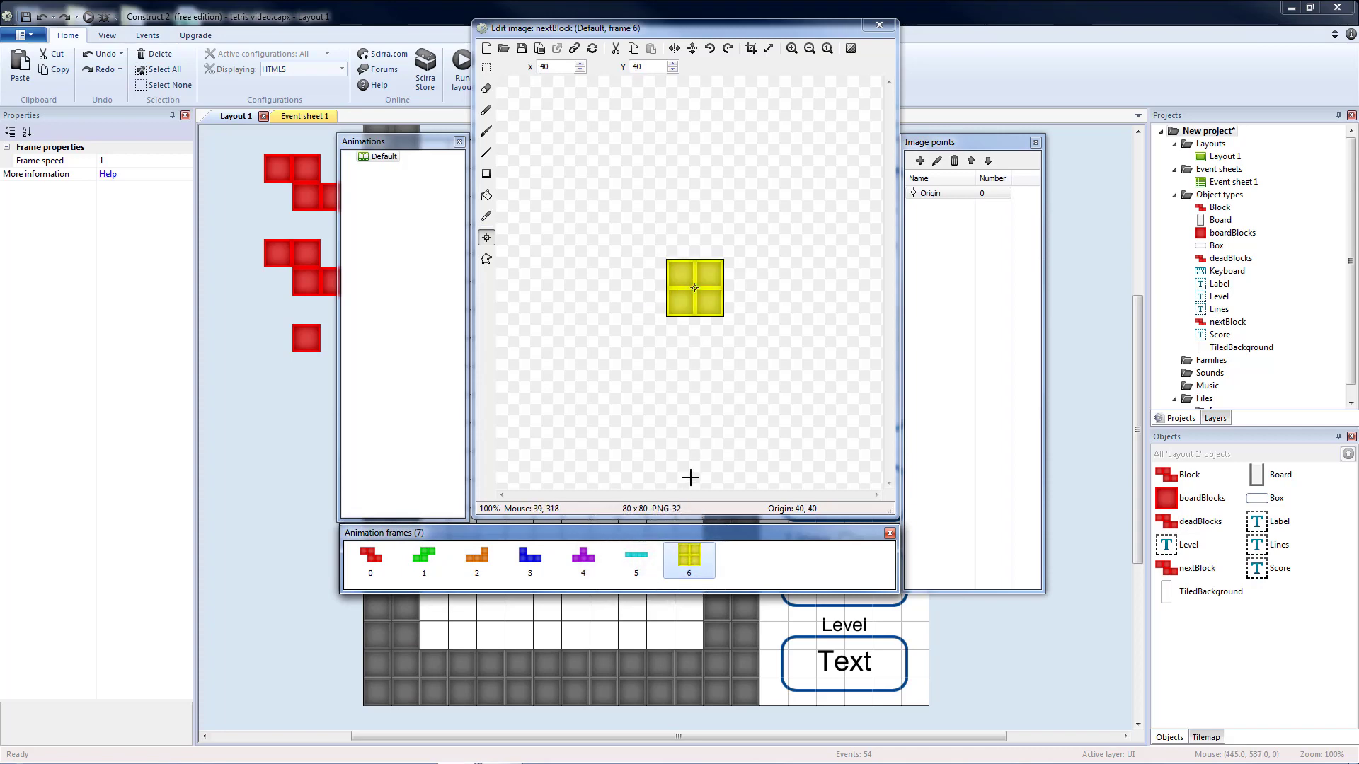
{"action": "left_click", "coordinate": [371, 559]}
Set the origin to Middle, apply it to the whole animation, verify the frames, and close
{"action": "right_click", "coordinate": [934, 194]}
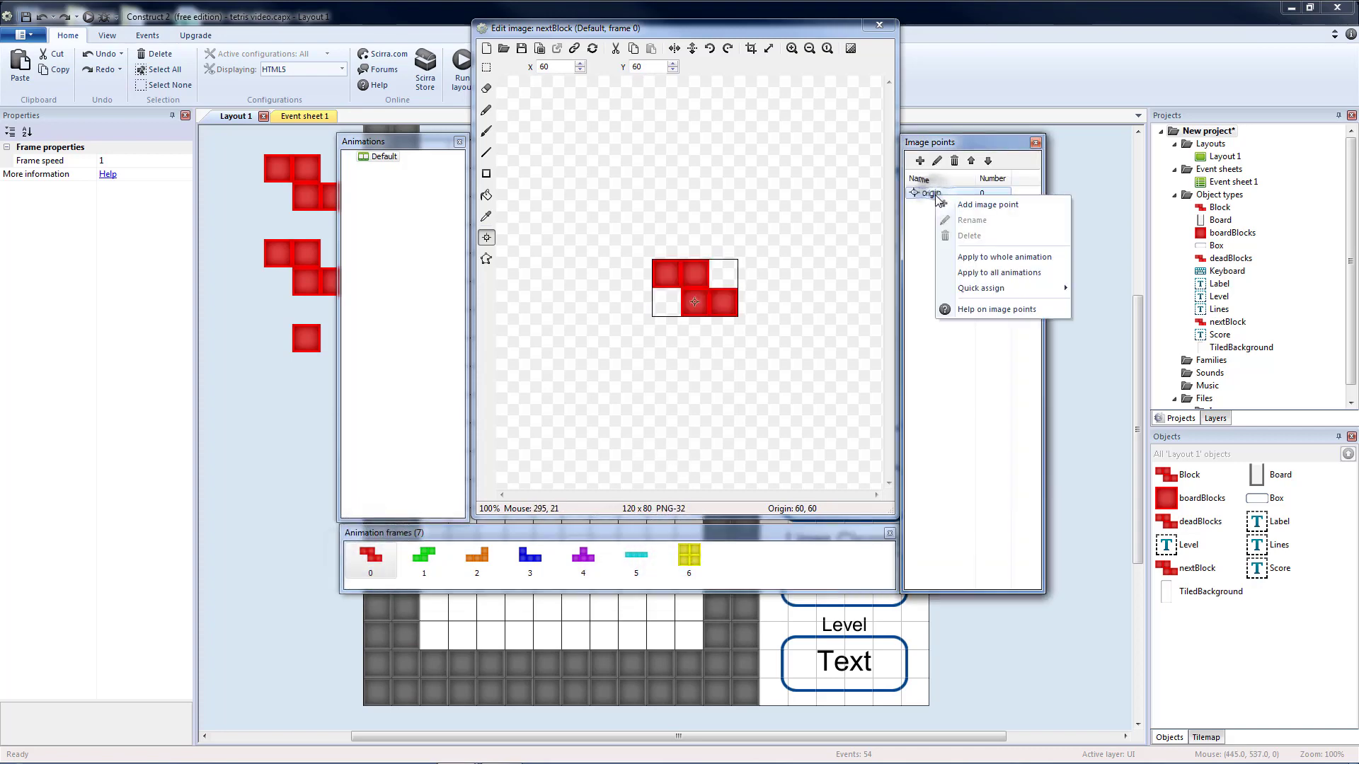
{"action": "mouse_move", "coordinate": [981, 288]}
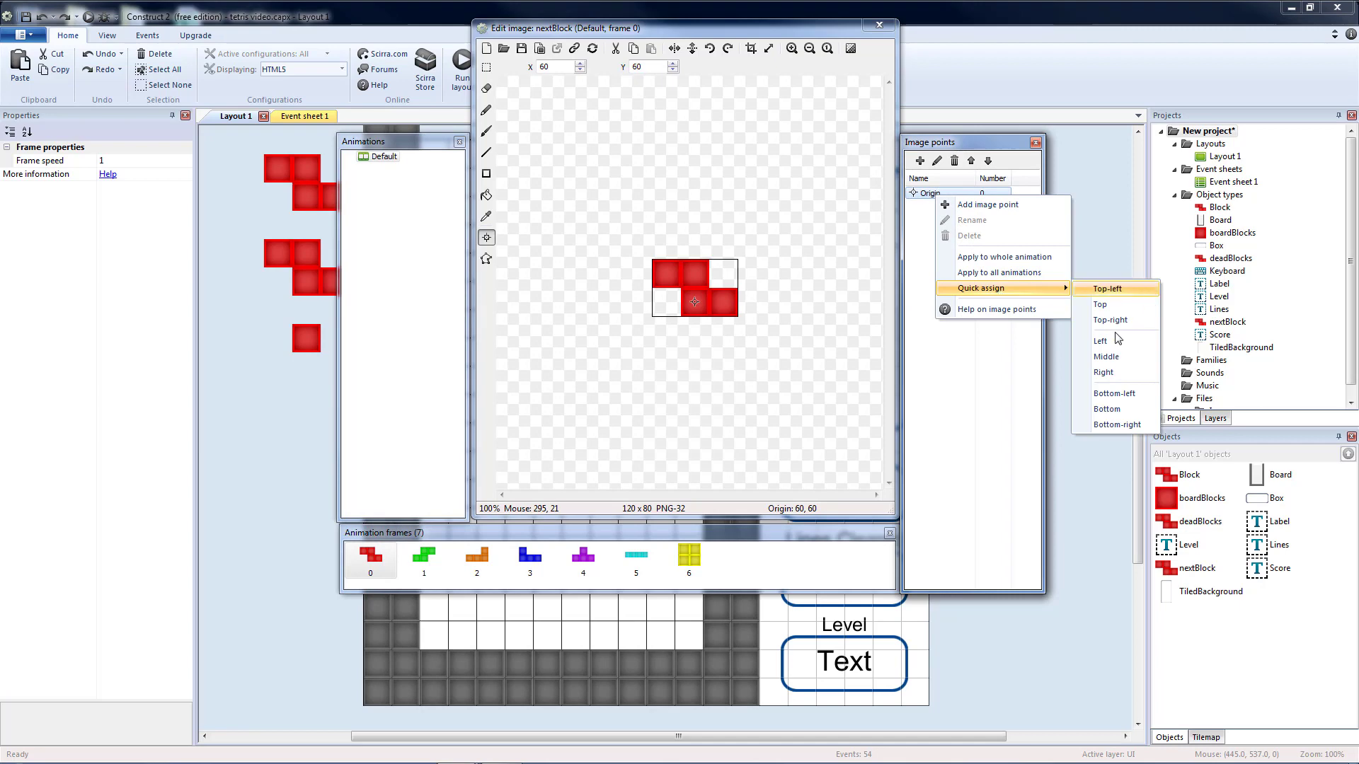
{"action": "left_click", "coordinate": [1106, 357]}
{"action": "right_click", "coordinate": [939, 195]}
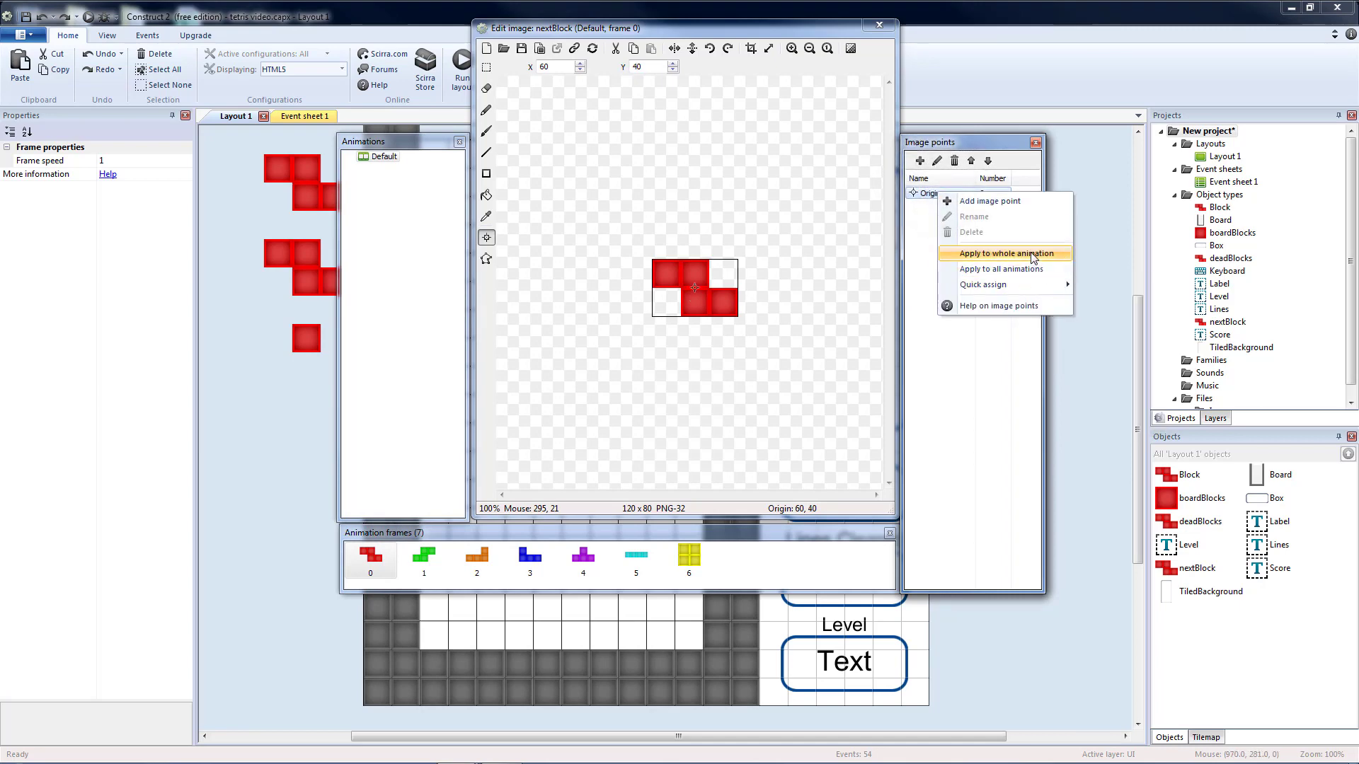
{"action": "left_click", "coordinate": [1006, 253]}
{"action": "left_click", "coordinate": [424, 558]}
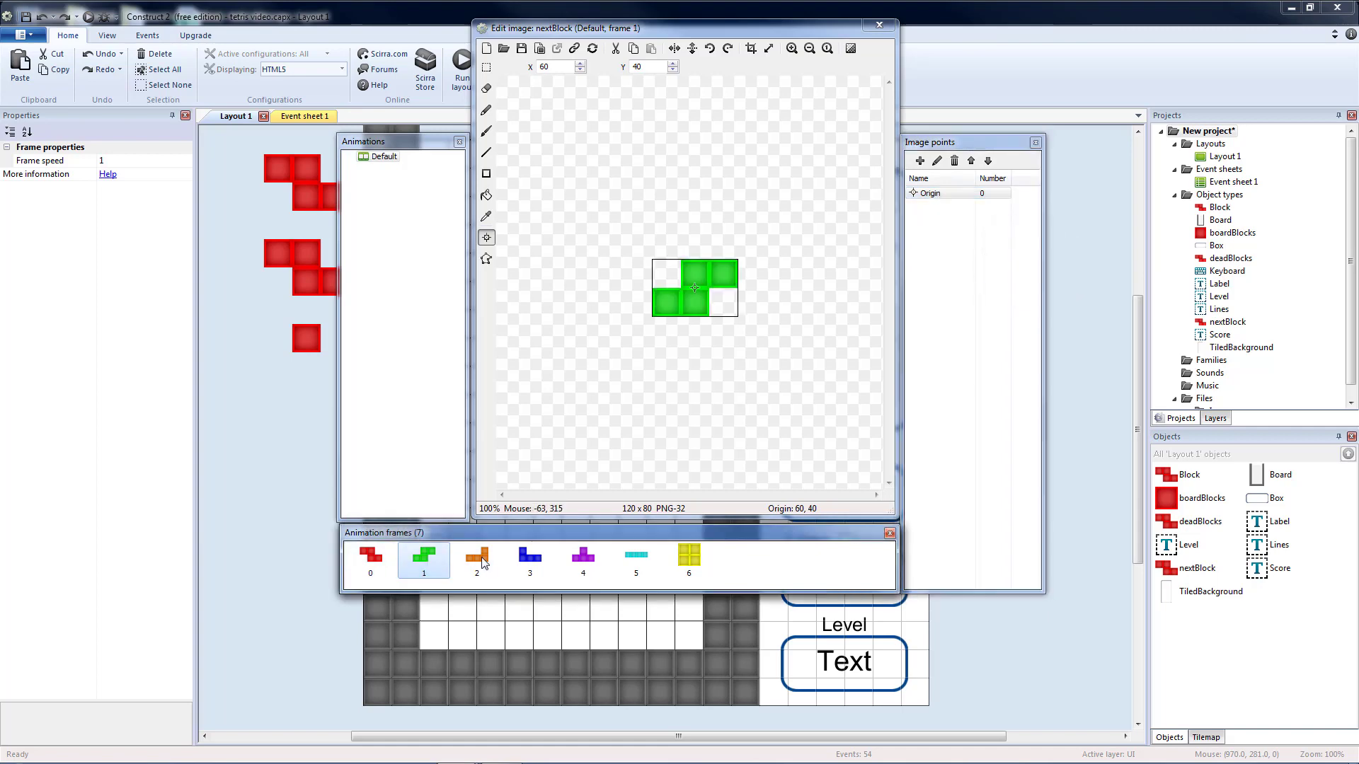
{"action": "left_click", "coordinate": [477, 557]}
{"action": "left_click", "coordinate": [529, 557]}
{"action": "left_click", "coordinate": [583, 557]}
{"action": "left_click", "coordinate": [635, 557]}
{"action": "left_click", "coordinate": [690, 558]}
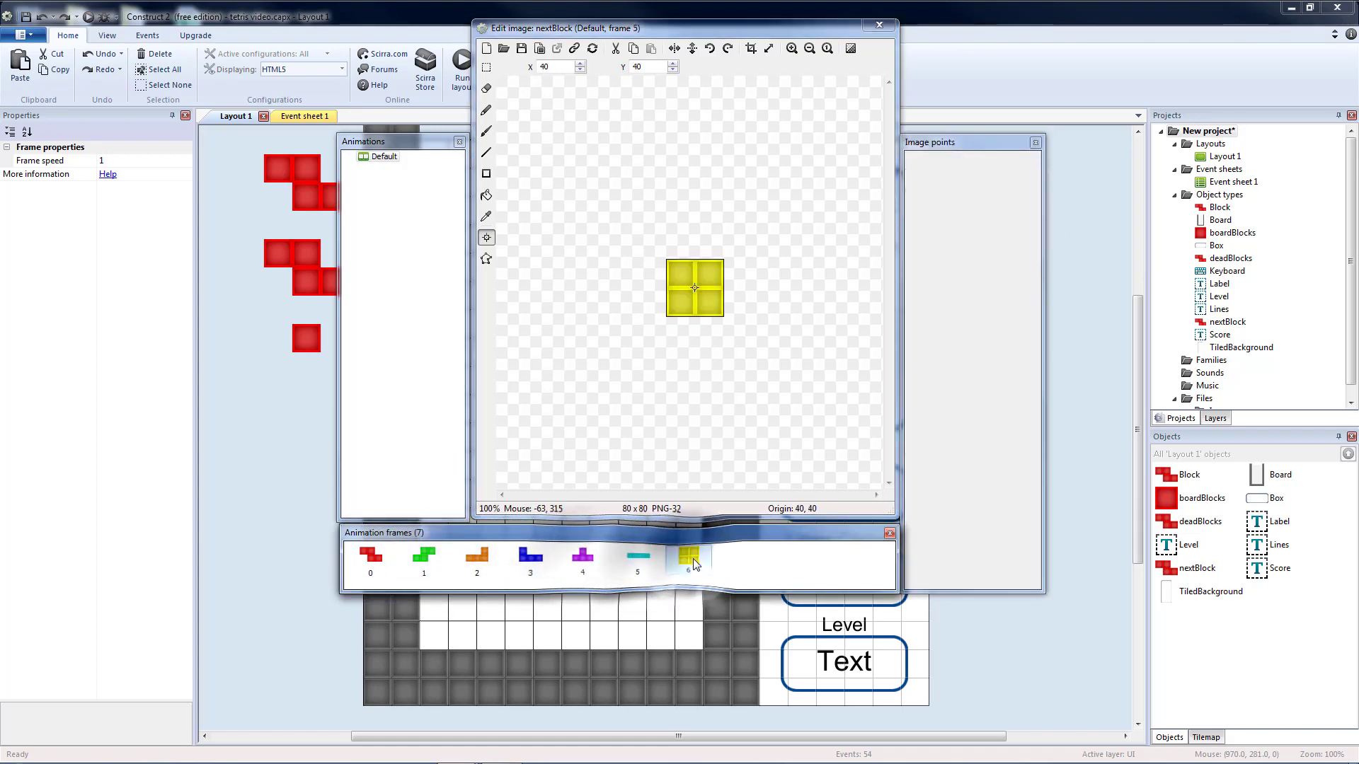
{"action": "left_click", "coordinate": [879, 24]}
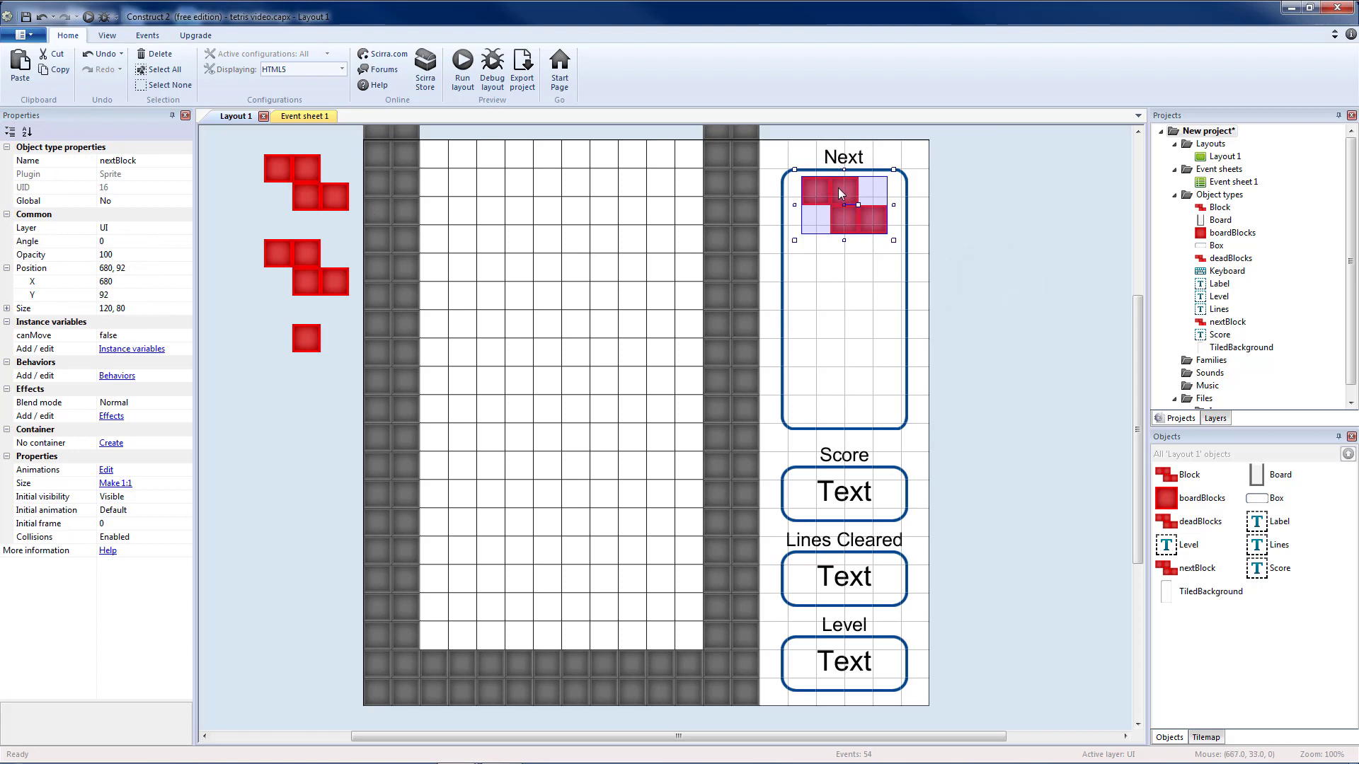
Clone nextBlock into nextBlock2 and place it below the first piece in the Next box
{"action": "right_click", "coordinate": [1227, 321]}
{"action": "left_click", "coordinate": [1253, 336]}
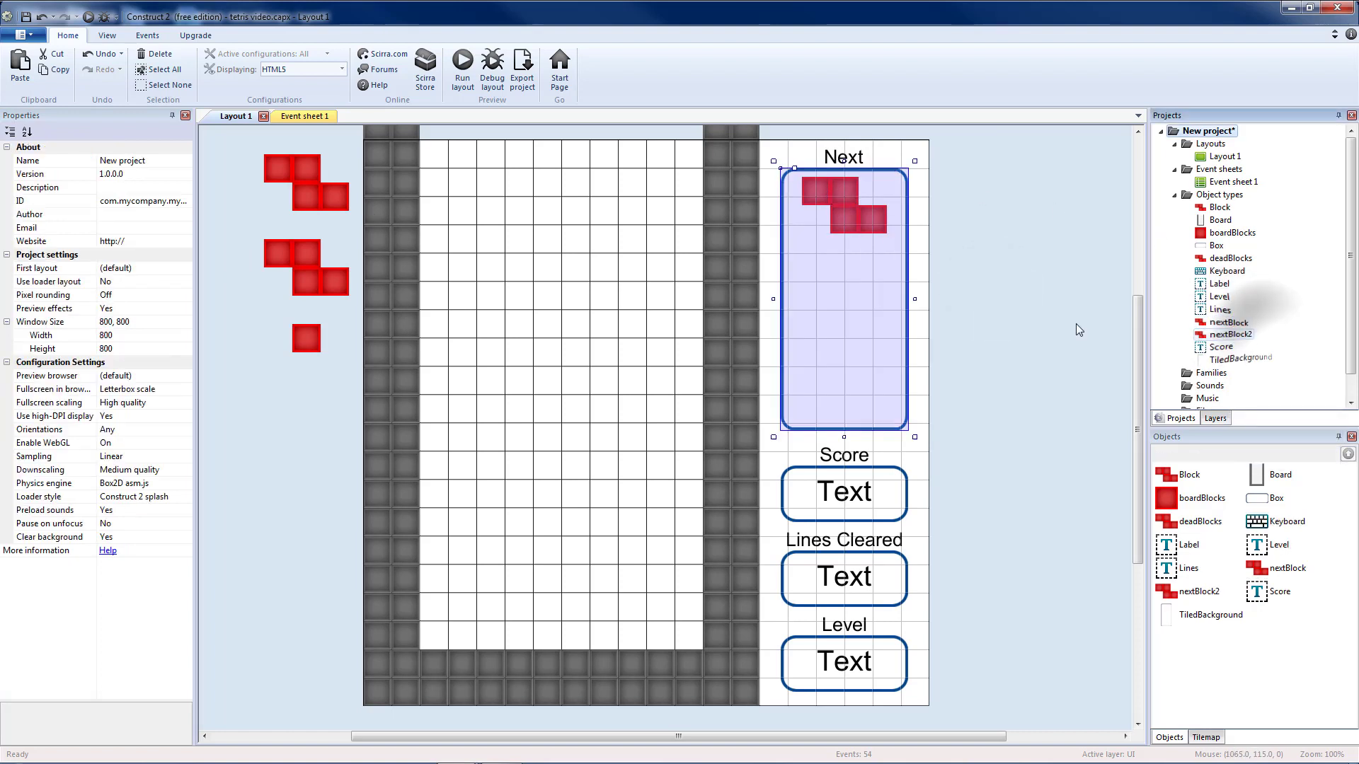
{"action": "left_click", "coordinate": [1228, 334]}
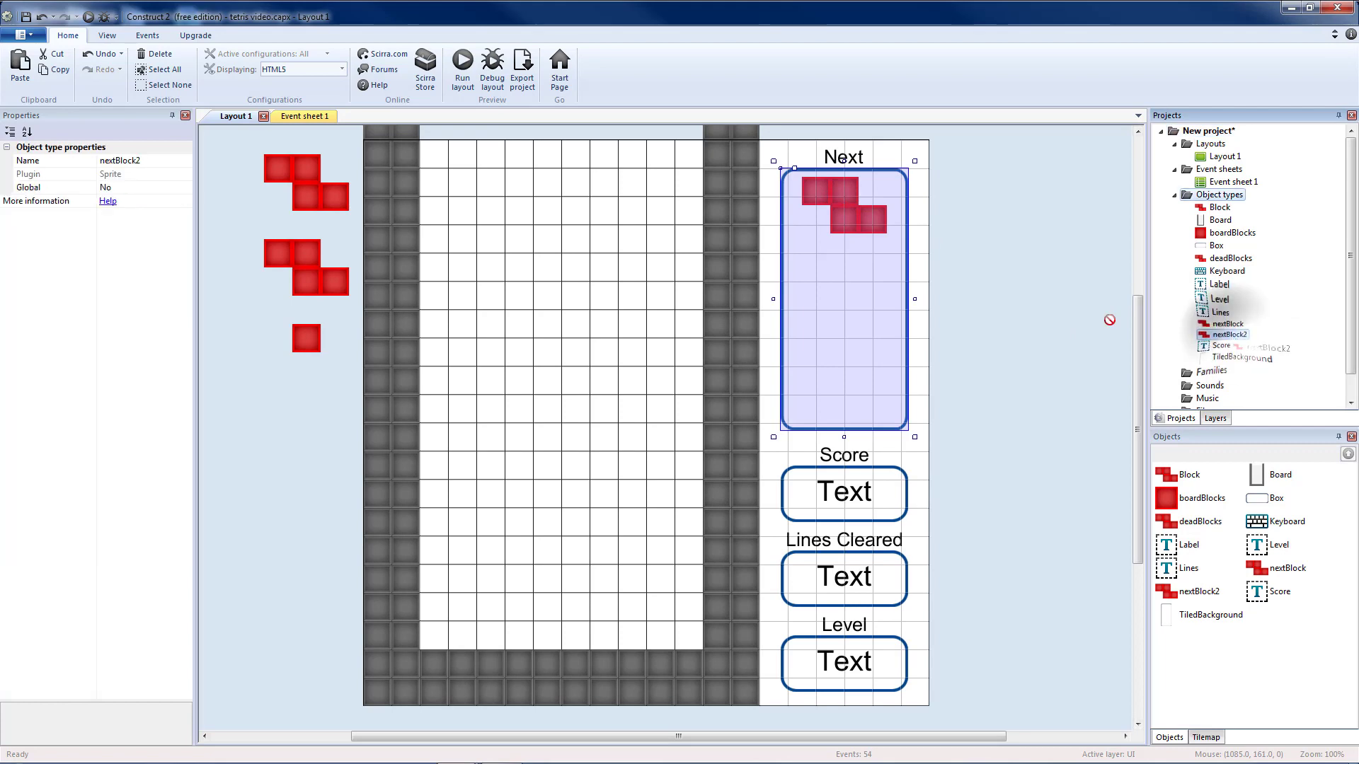
{"action": "left_click", "coordinate": [832, 281]}
{"action": "double_click", "coordinate": [835, 266]}
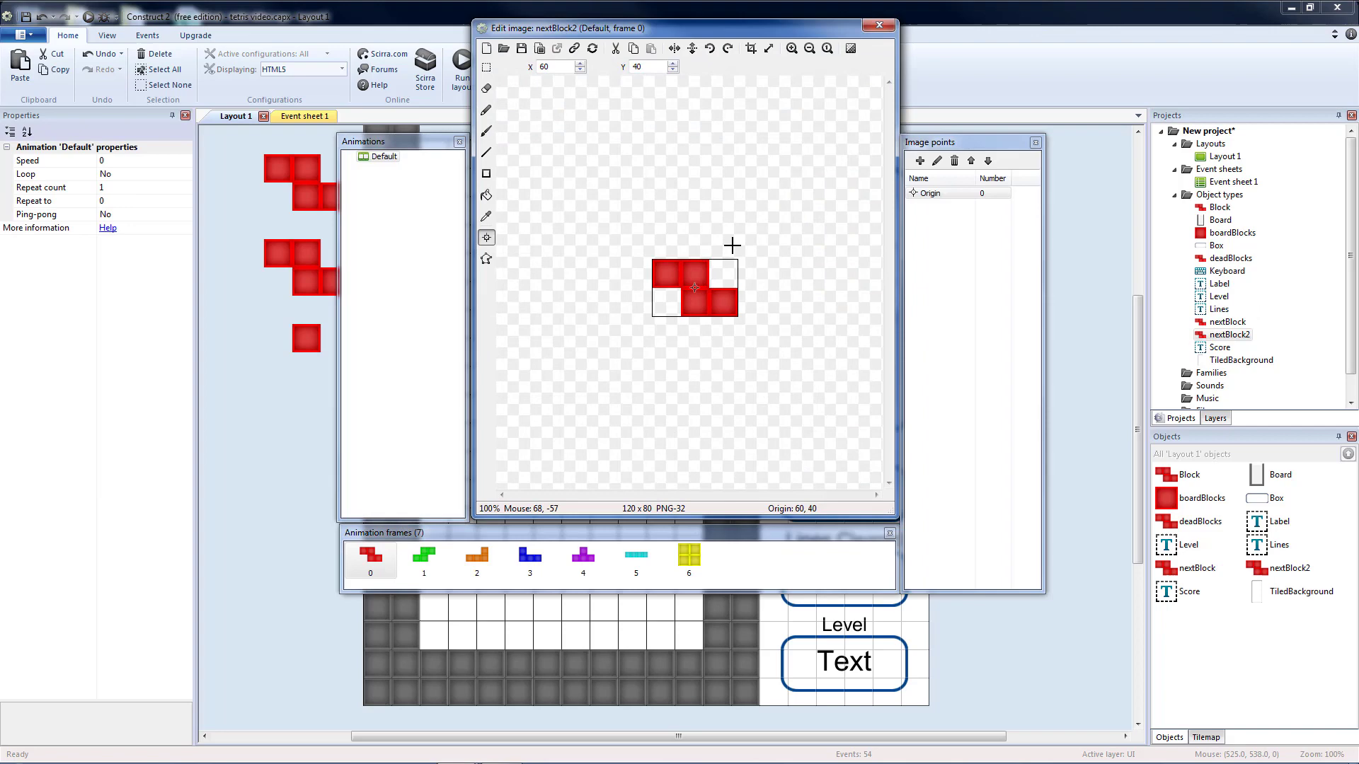
{"action": "left_click", "coordinate": [879, 25]}
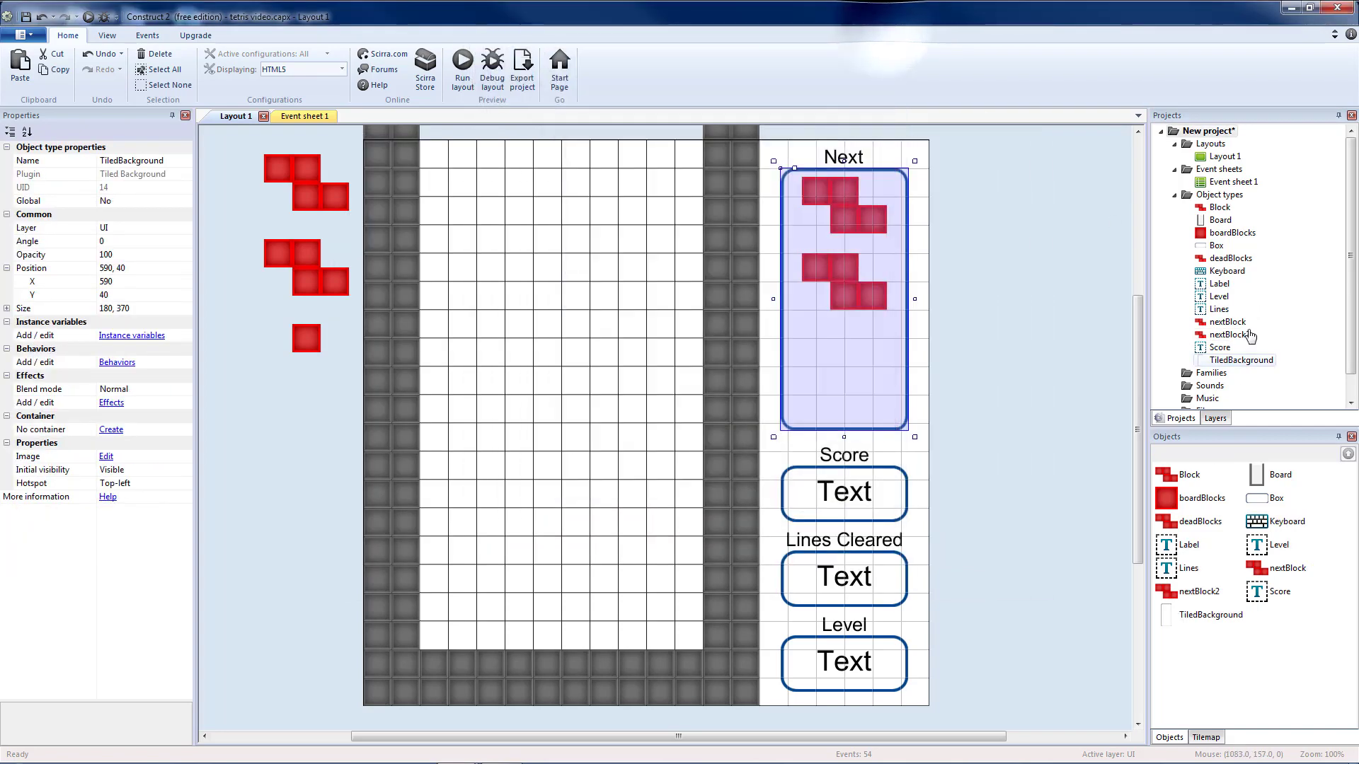
{"action": "left_click_drag", "start_coordinate": [1231, 323], "coordinate": [1231, 335]}
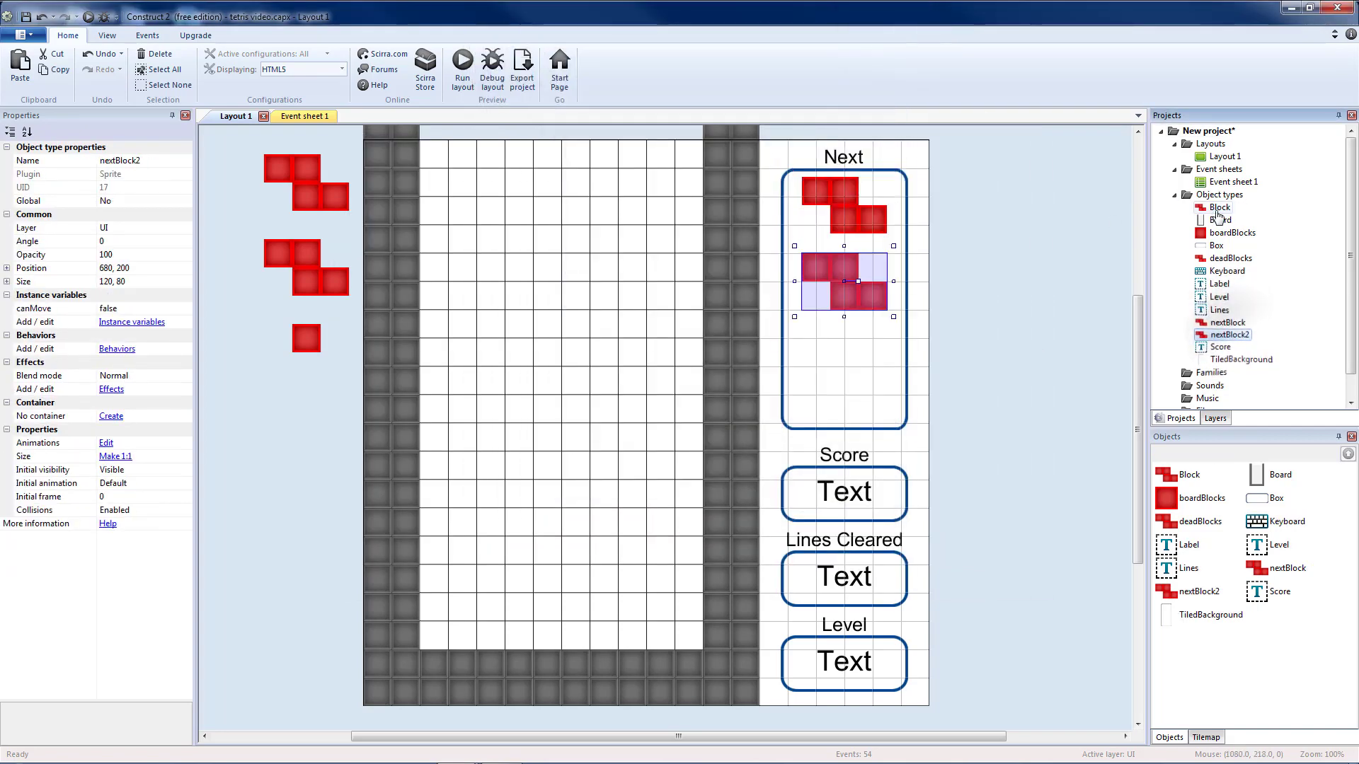
{"action": "left_click", "coordinate": [8, 268]}
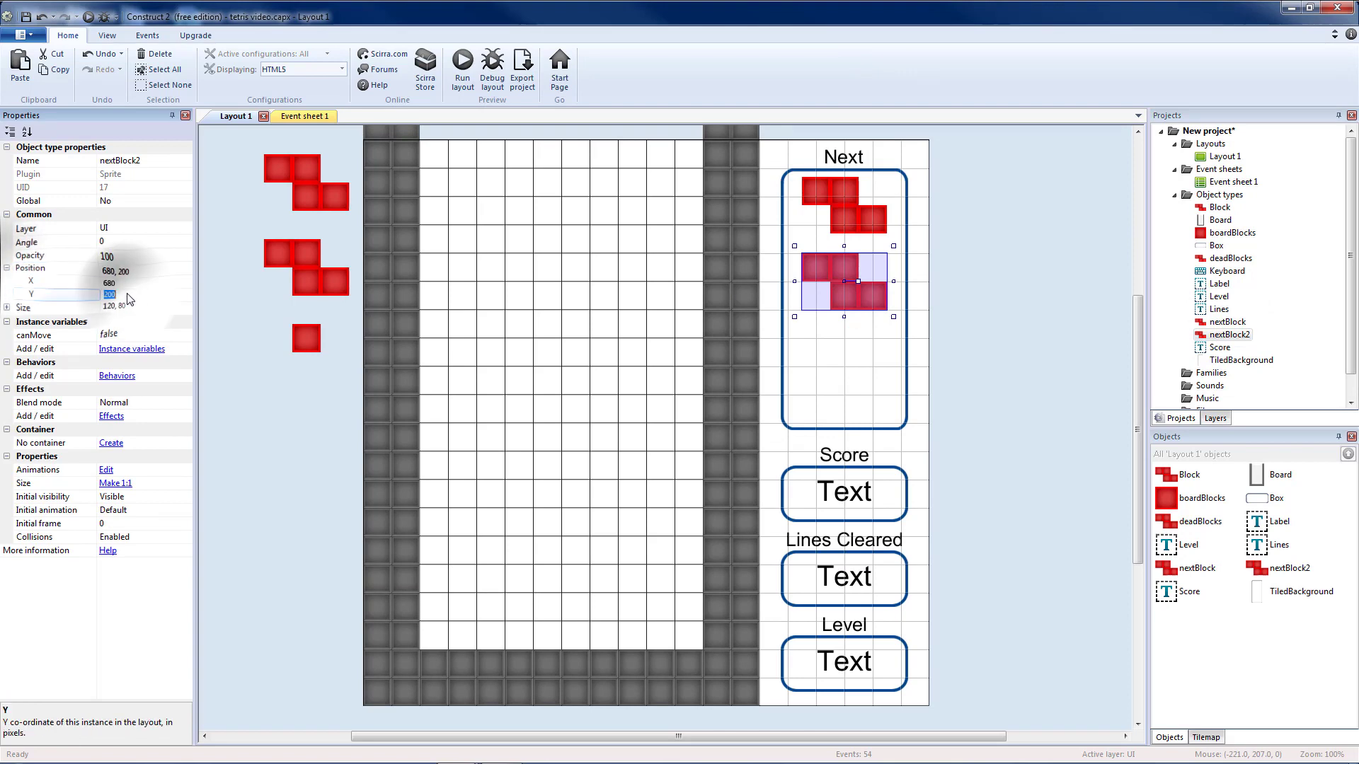
{"action": "left_click", "coordinate": [107, 293]}
{"action": "type", "text": "180"}
{"action": "key", "text": "Return"}
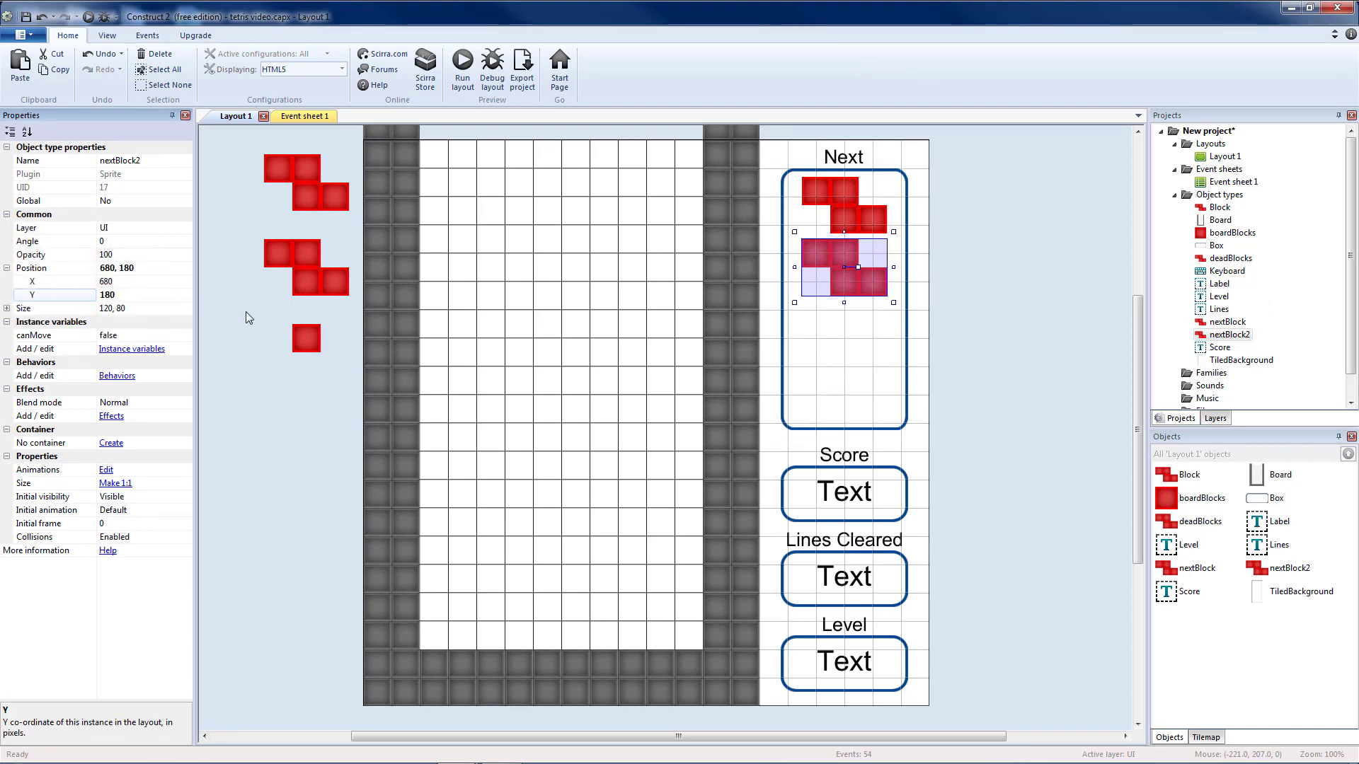
Clone nextBlock2 into nextBlock3 and drop it below the second piece
{"action": "right_click", "coordinate": [1229, 334]}
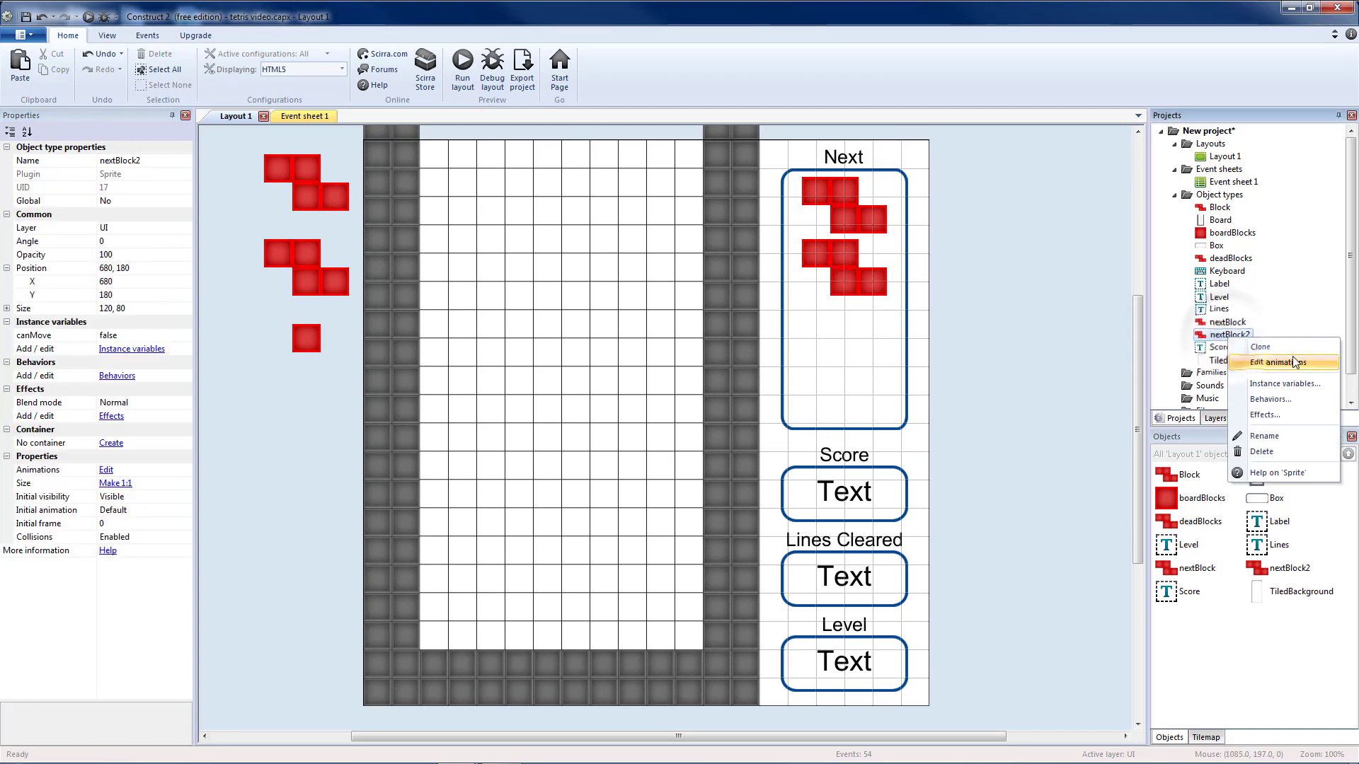
{"action": "left_click", "coordinate": [1273, 357]}
{"action": "left_click_drag", "start_coordinate": [1231, 347], "coordinate": [820, 315]}
{"action": "left_click", "coordinate": [138, 295]}
{"action": "type", "text": "276"}
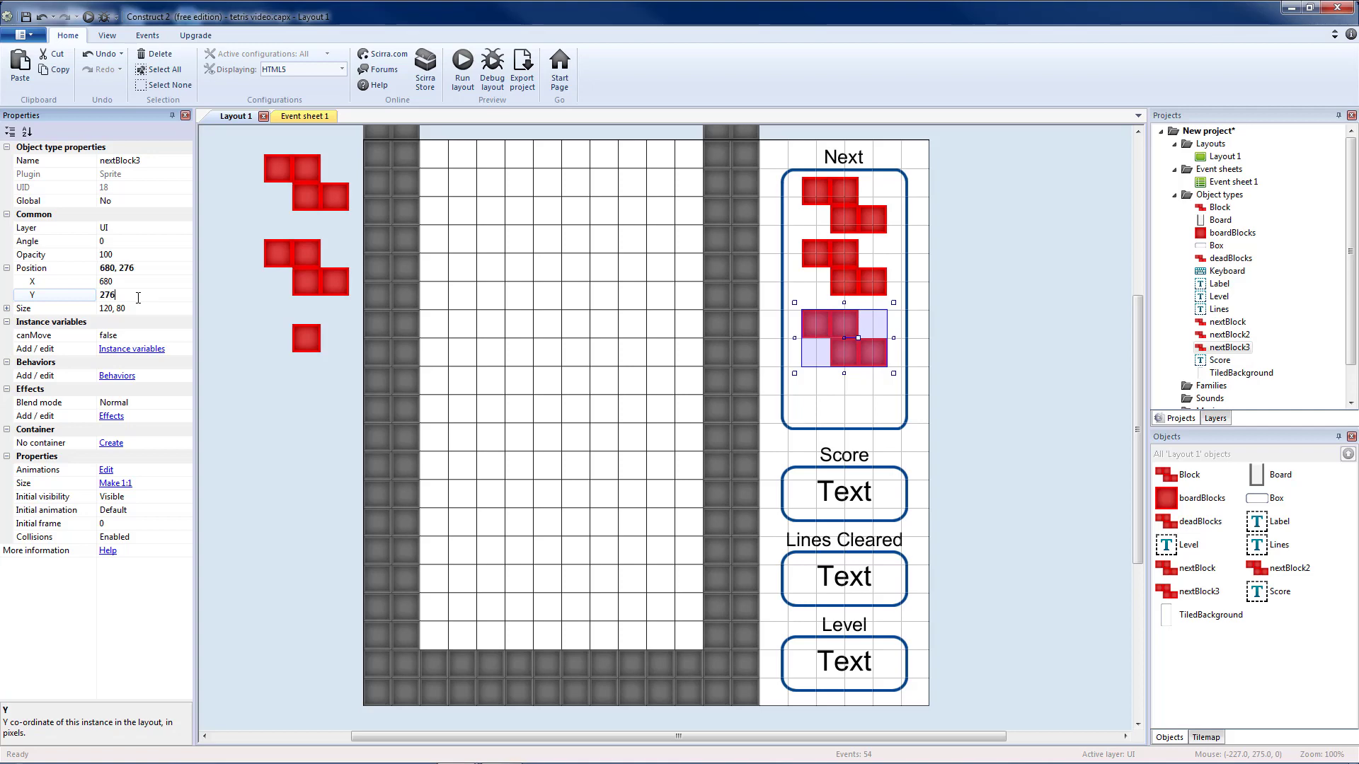
{"action": "key", "text": "Return"}
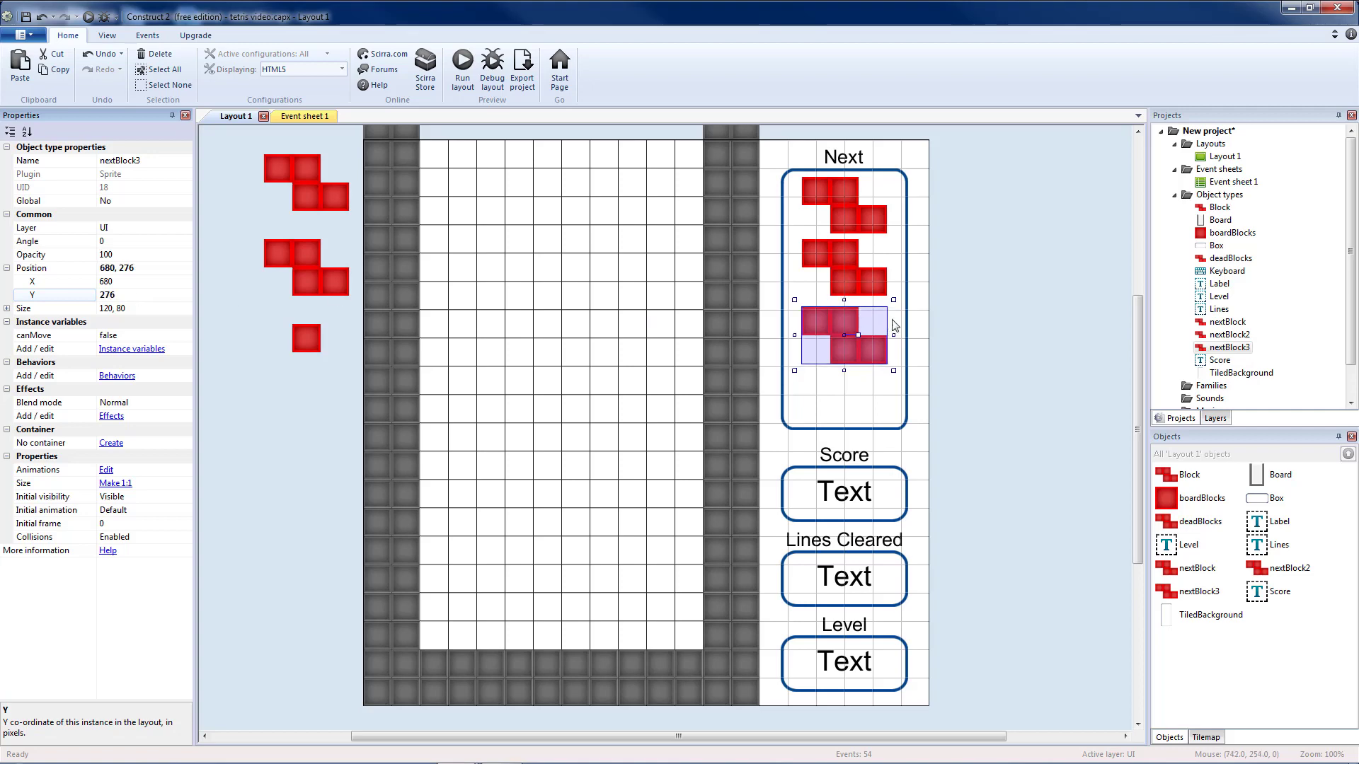
{"action": "left_click", "coordinate": [975, 309]}
Clone nextBlock3 into nextBlock4 at the bottom of the Next box
{"action": "right_click", "coordinate": [1229, 348]}
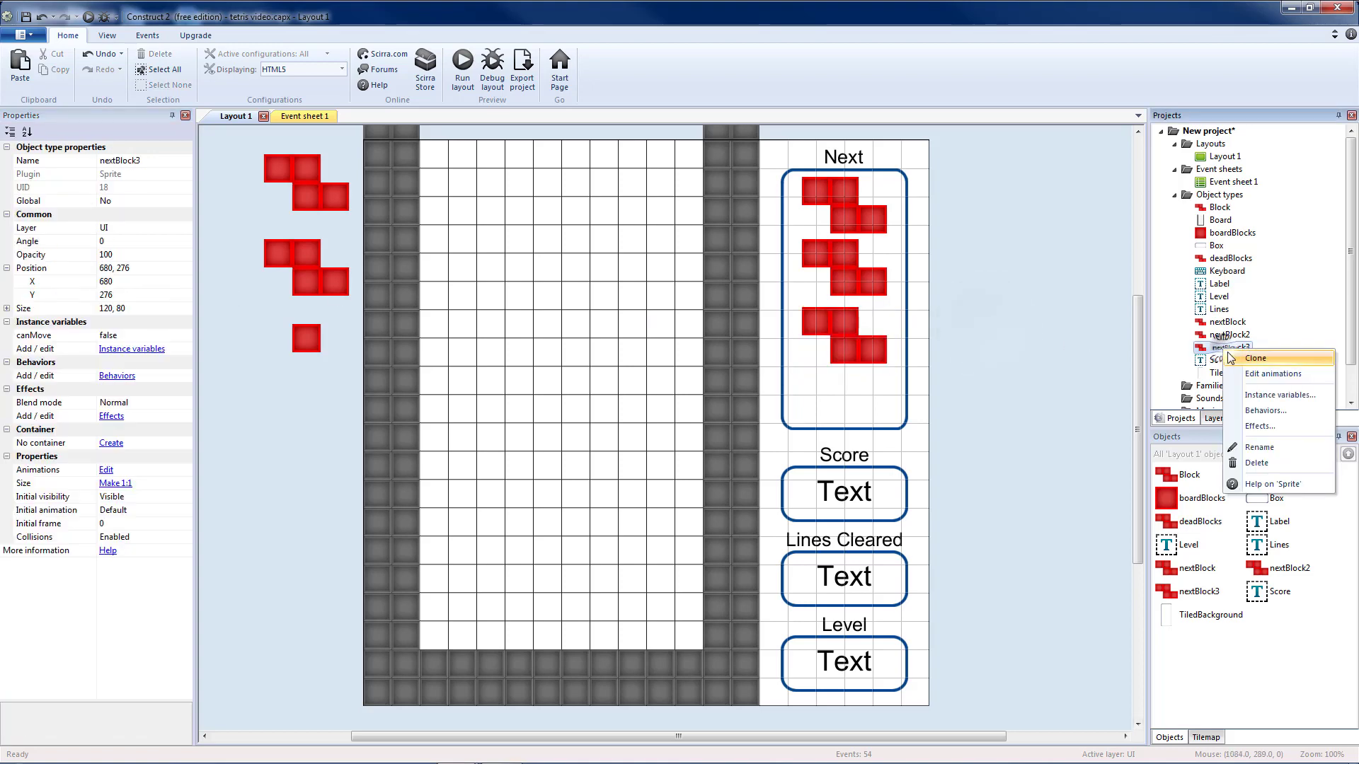
{"action": "left_click", "coordinate": [1281, 360]}
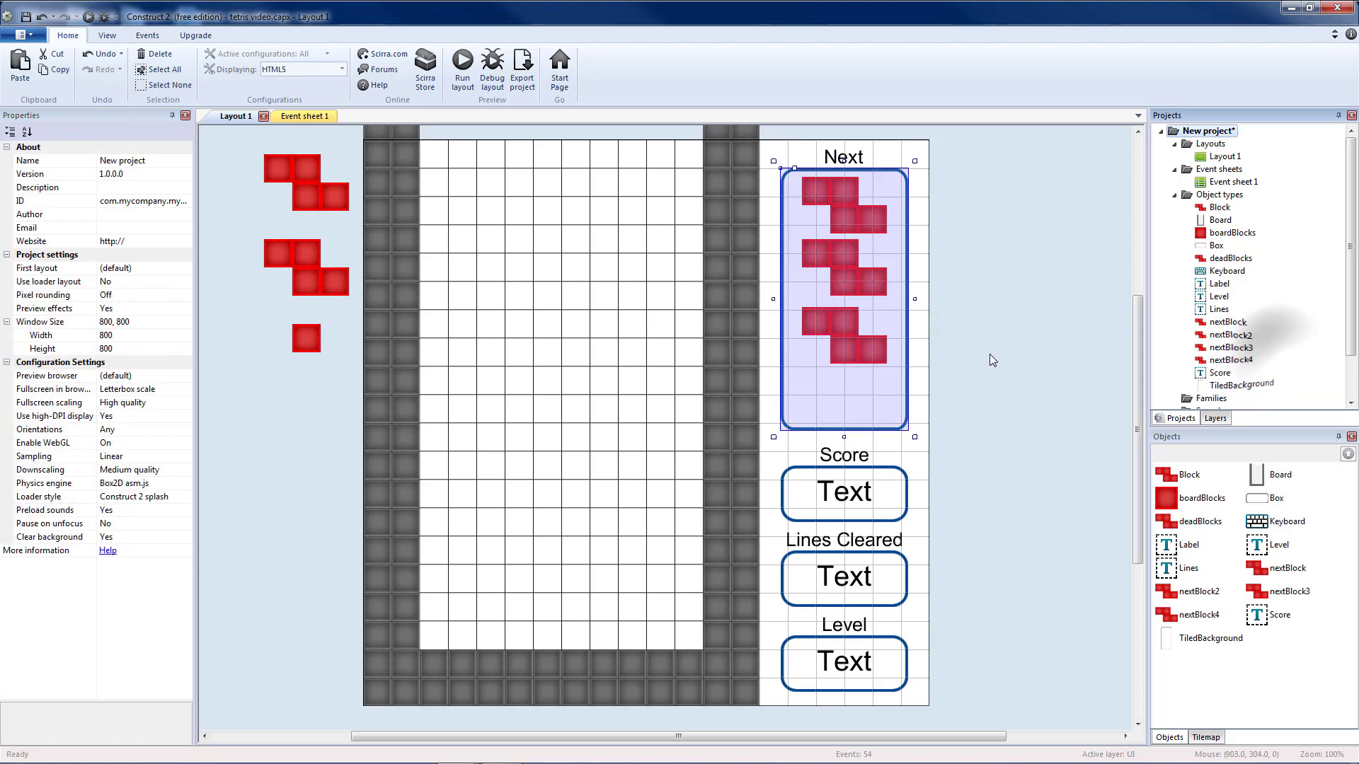
{"action": "left_click", "coordinate": [836, 382]}
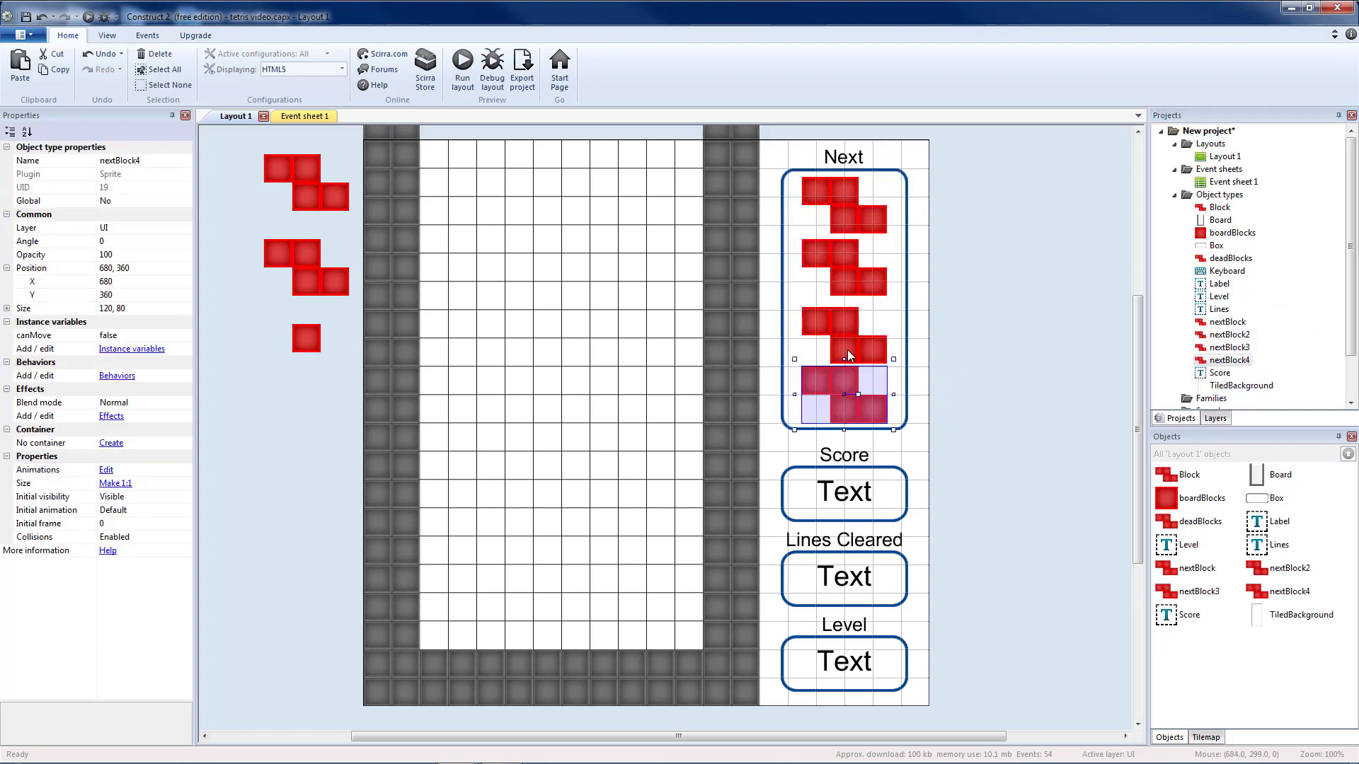
Adjust nextBlock3's vertical position and check nextBlock4 sits at 680, 356
{"action": "left_click", "coordinate": [848, 356]}
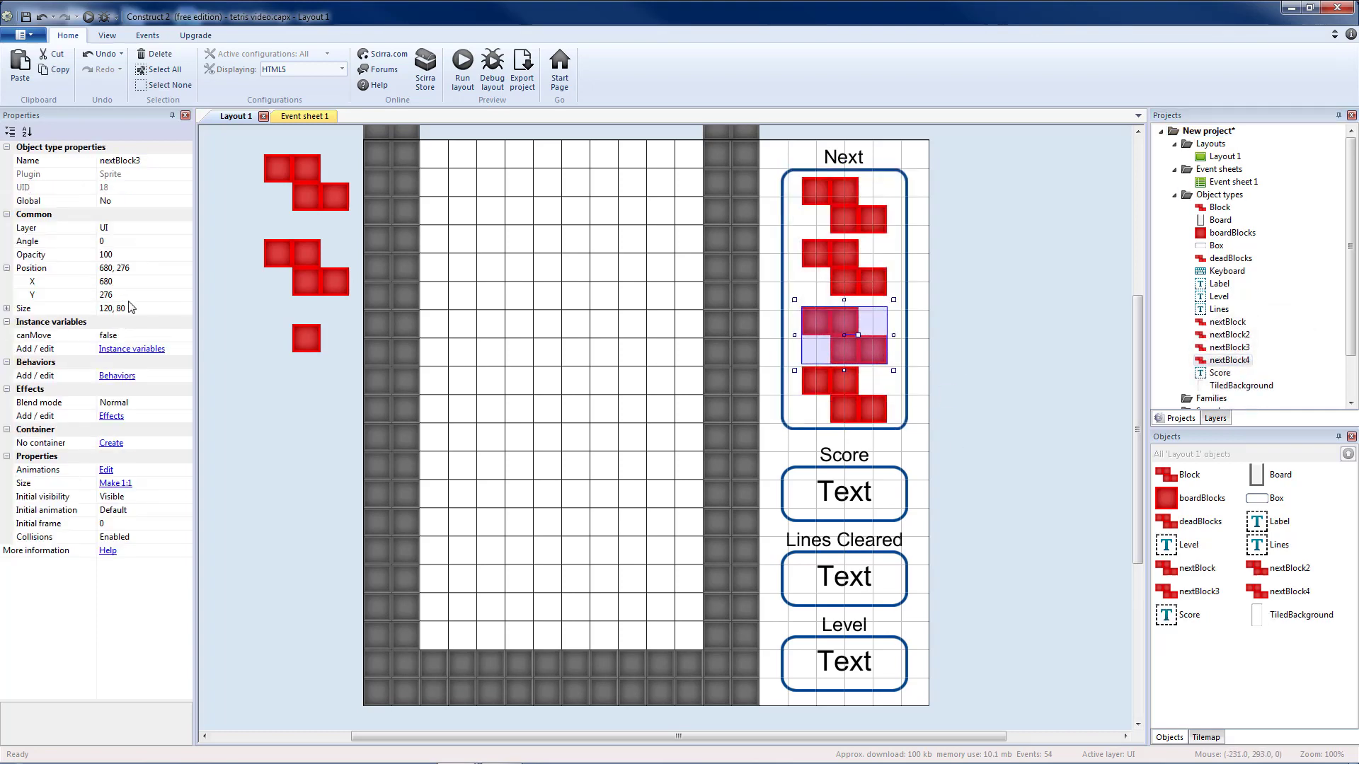
{"action": "left_click", "coordinate": [106, 294]}
{"action": "type", "text": "269"}
{"action": "left_click", "coordinate": [846, 324]}
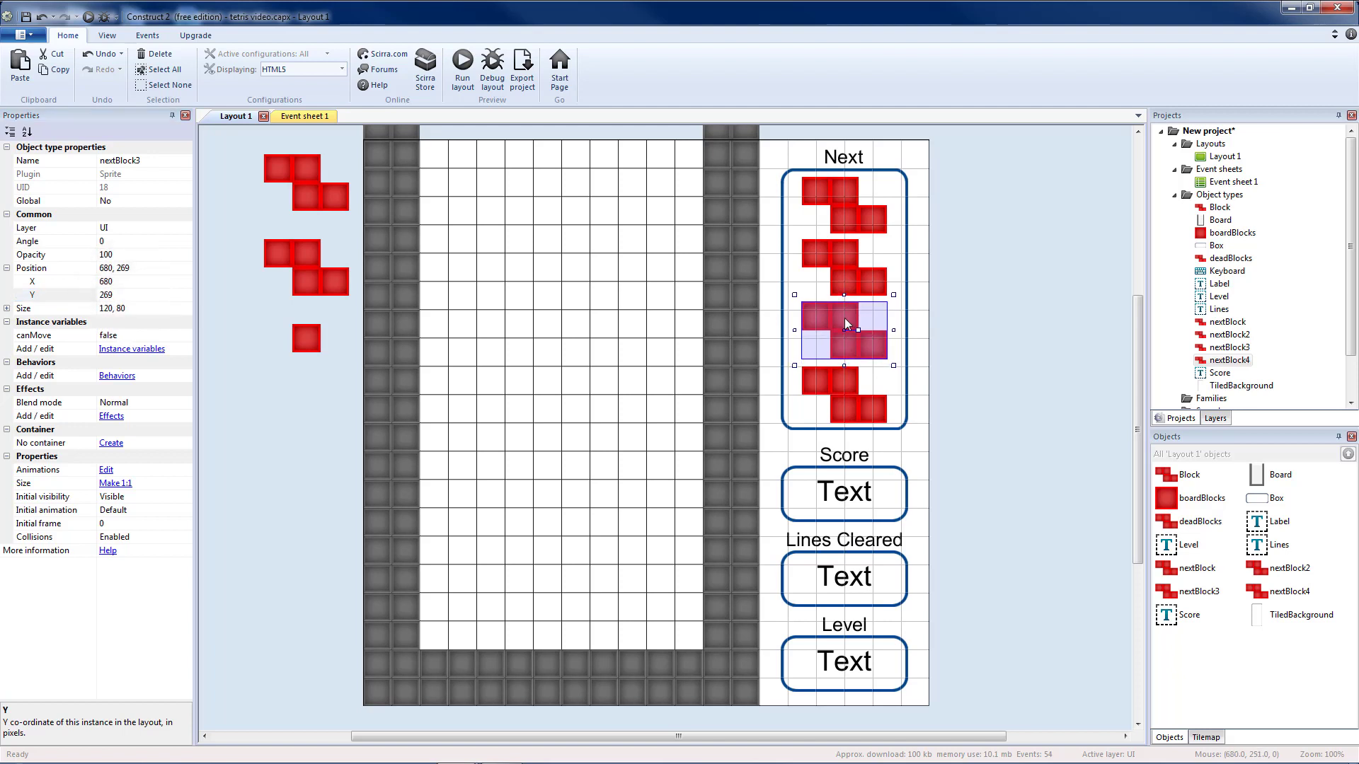
{"action": "left_click", "coordinate": [1032, 394]}
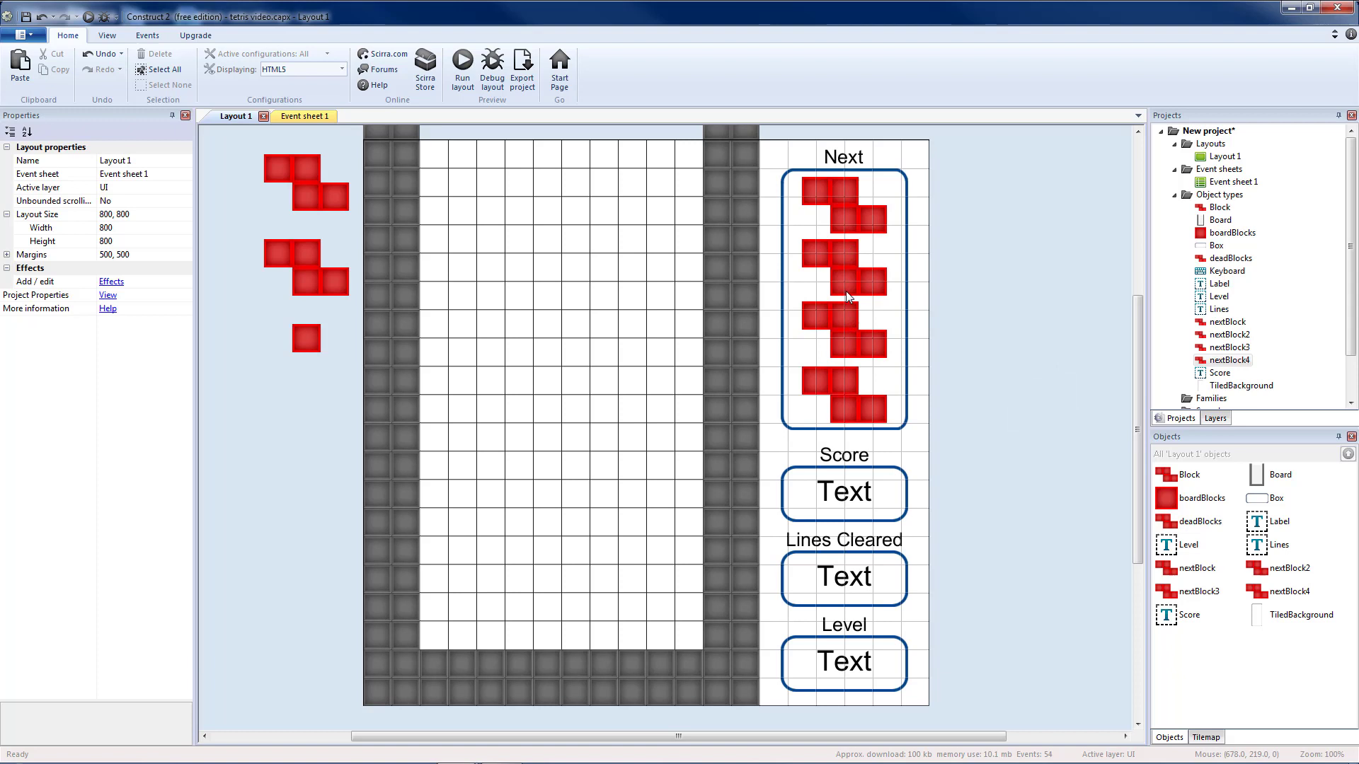
{"action": "left_click", "coordinate": [845, 380]}
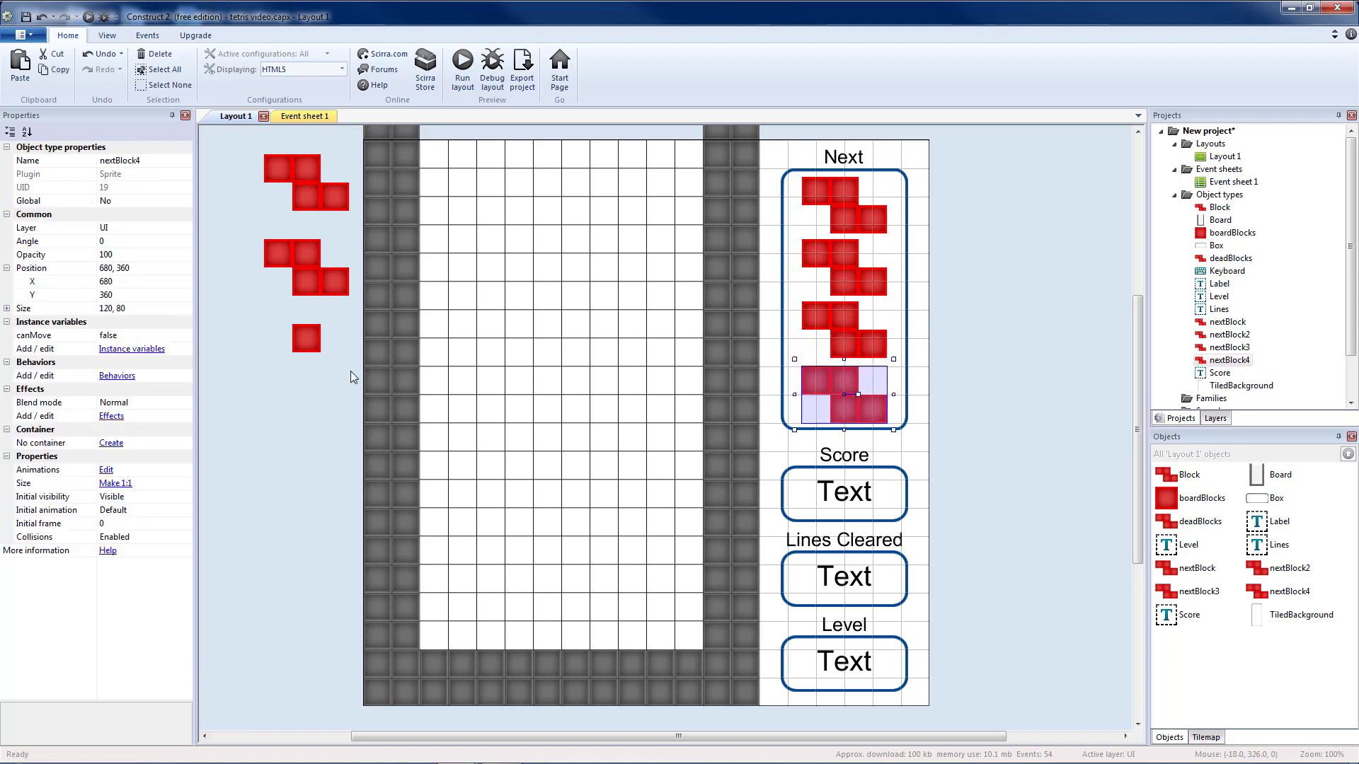
{"action": "left_click", "coordinate": [979, 314]}
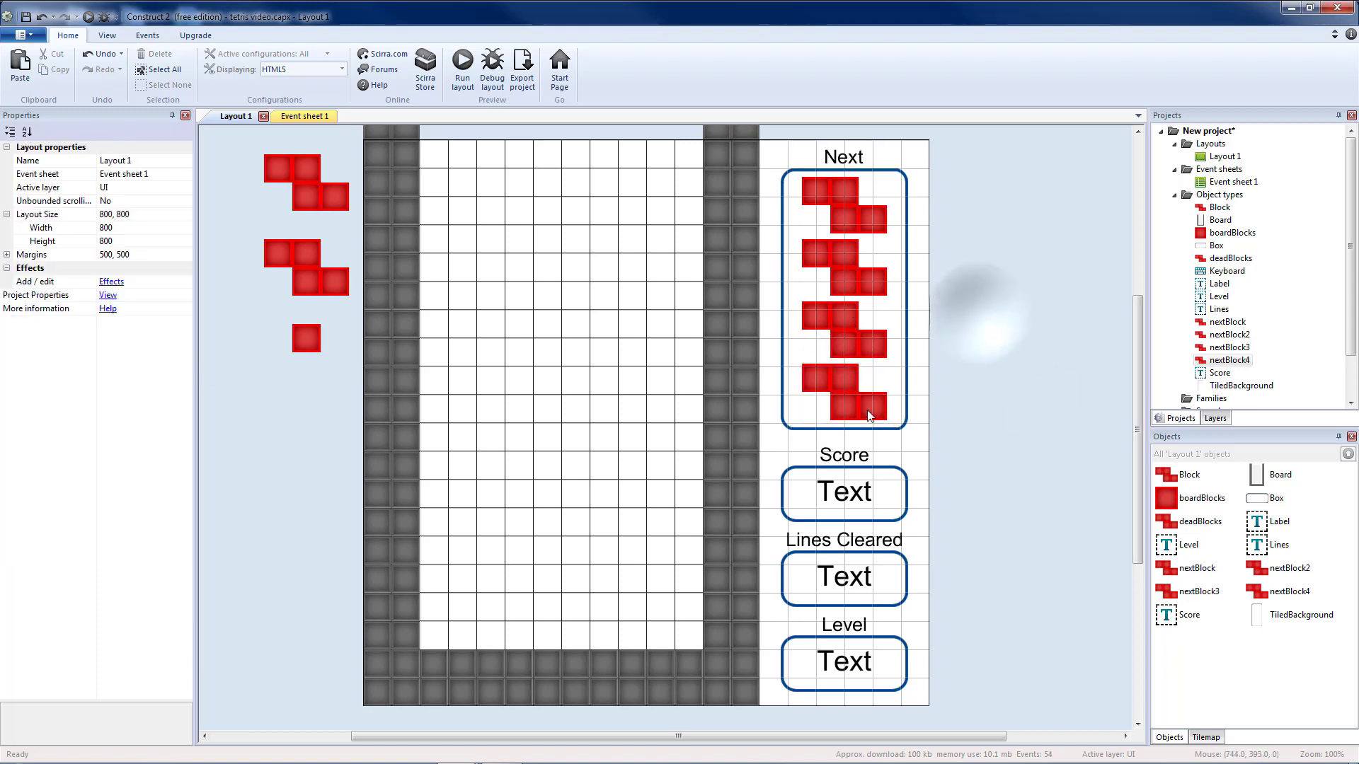
{"action": "left_click", "coordinate": [832, 387]}
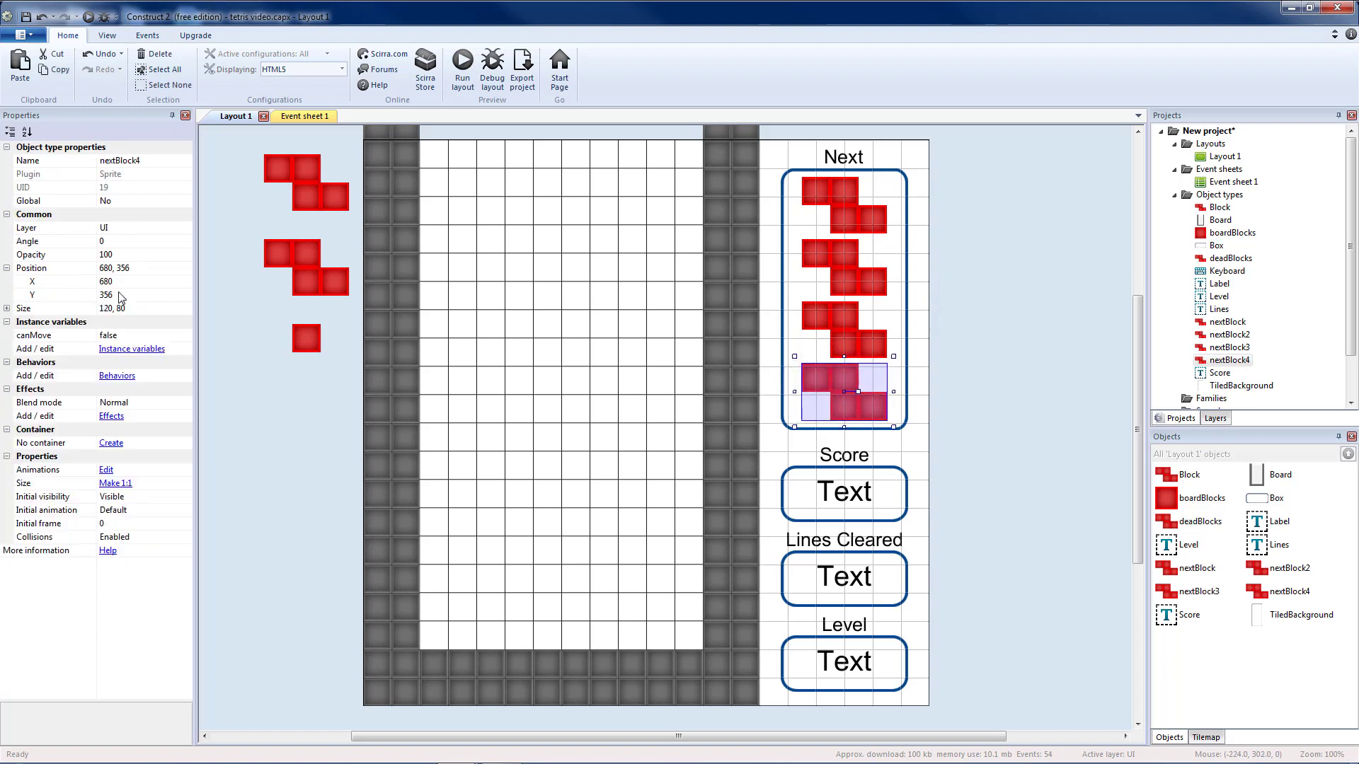
{"action": "left_click", "coordinate": [951, 386]}
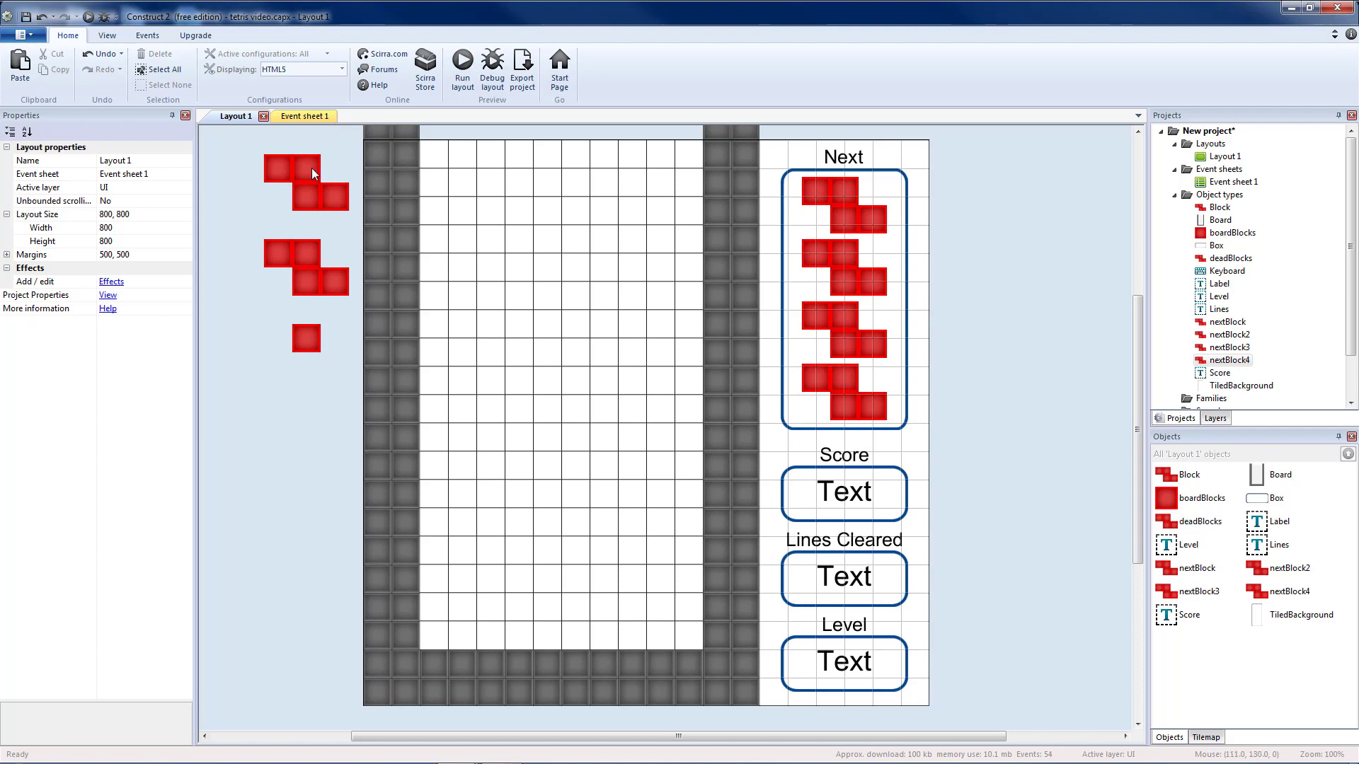
In Create New Block, add an action setting nextBlock4's frame to random(0,7)
{"action": "left_click", "coordinate": [303, 115]}
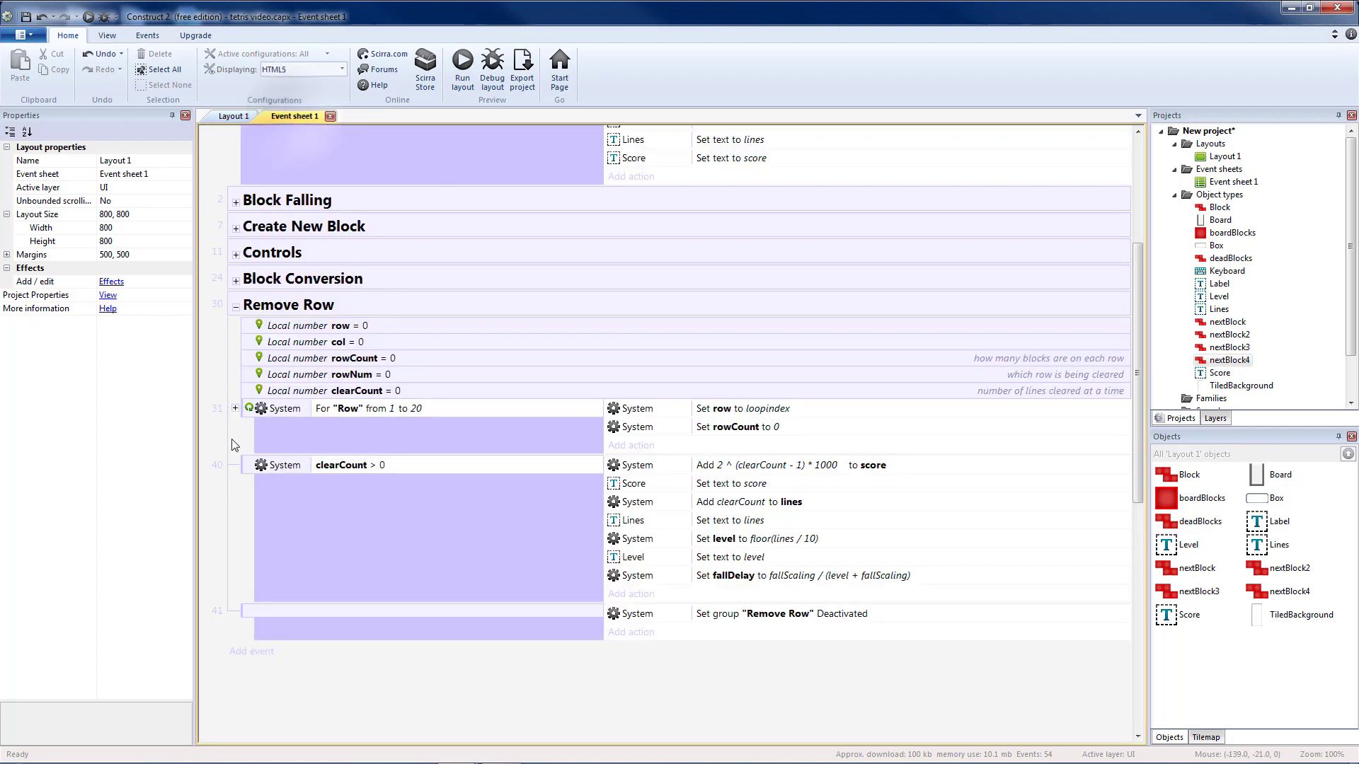
{"action": "scroll", "coordinate": [332, 390], "scroll_direction": "up", "scroll_amount": 2}
{"action": "scroll", "coordinate": [331, 389], "scroll_direction": "up", "scroll_amount": 3}
{"action": "left_click", "coordinate": [234, 475]}
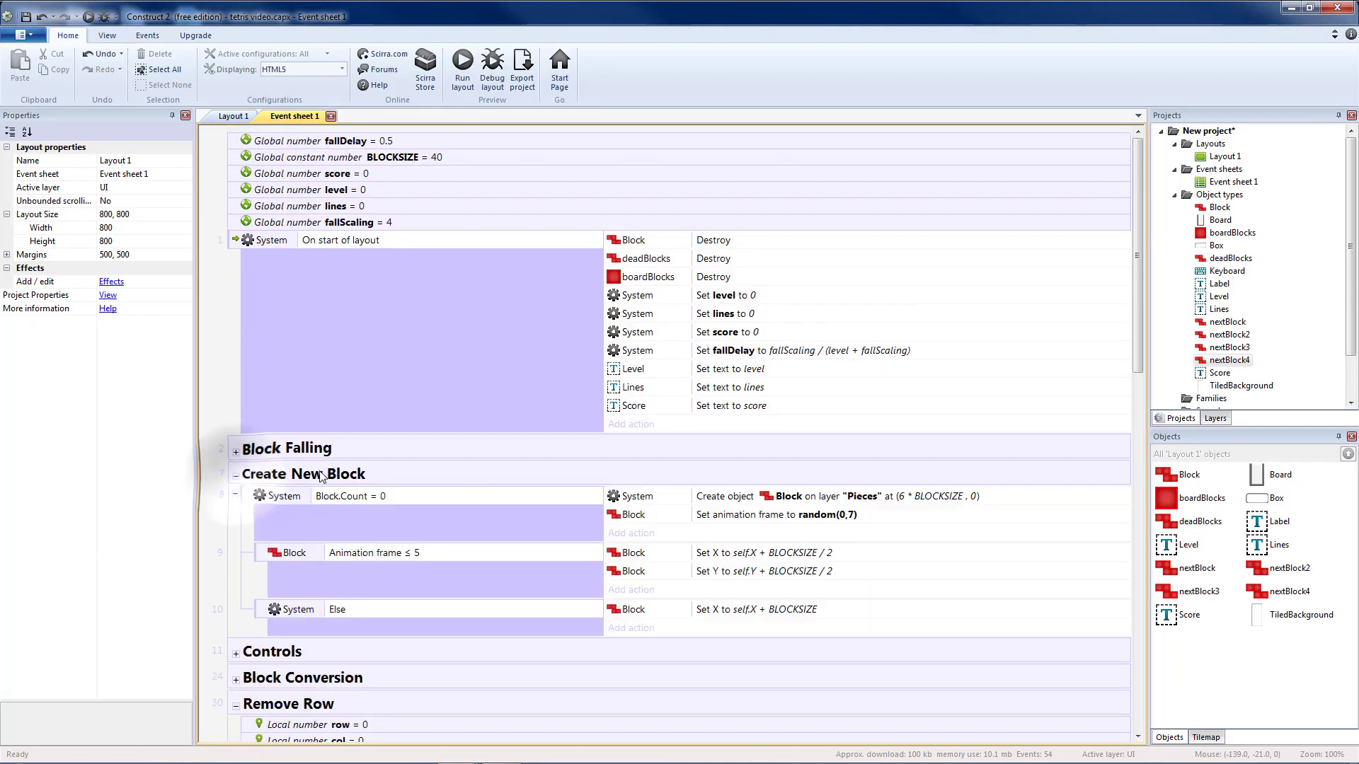
{"action": "scroll", "coordinate": [437, 569], "scroll_direction": "down", "scroll_amount": 2}
{"action": "scroll", "coordinate": [476, 563], "scroll_direction": "down", "scroll_amount": 2}
{"action": "left_click", "coordinate": [768, 285]}
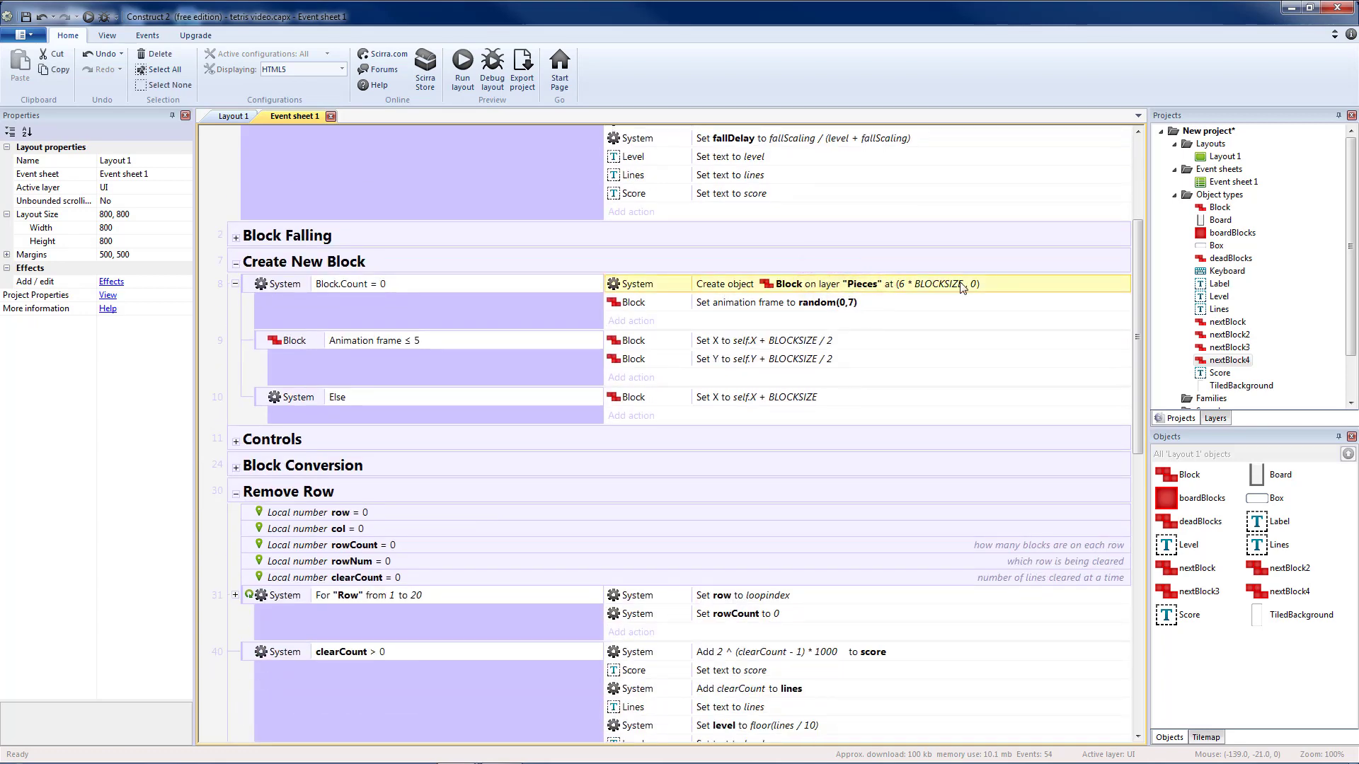
{"action": "left_click", "coordinate": [630, 304]}
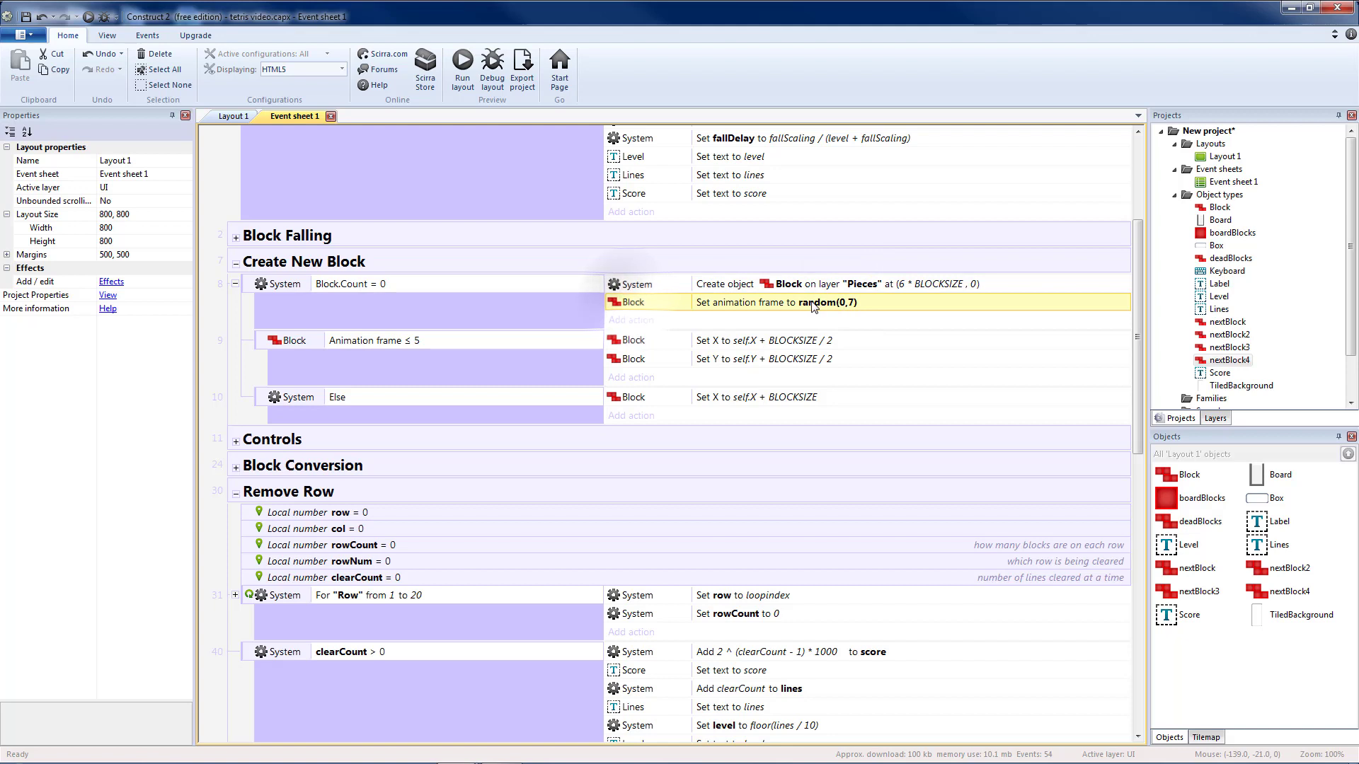
{"action": "double_click", "coordinate": [638, 308]}
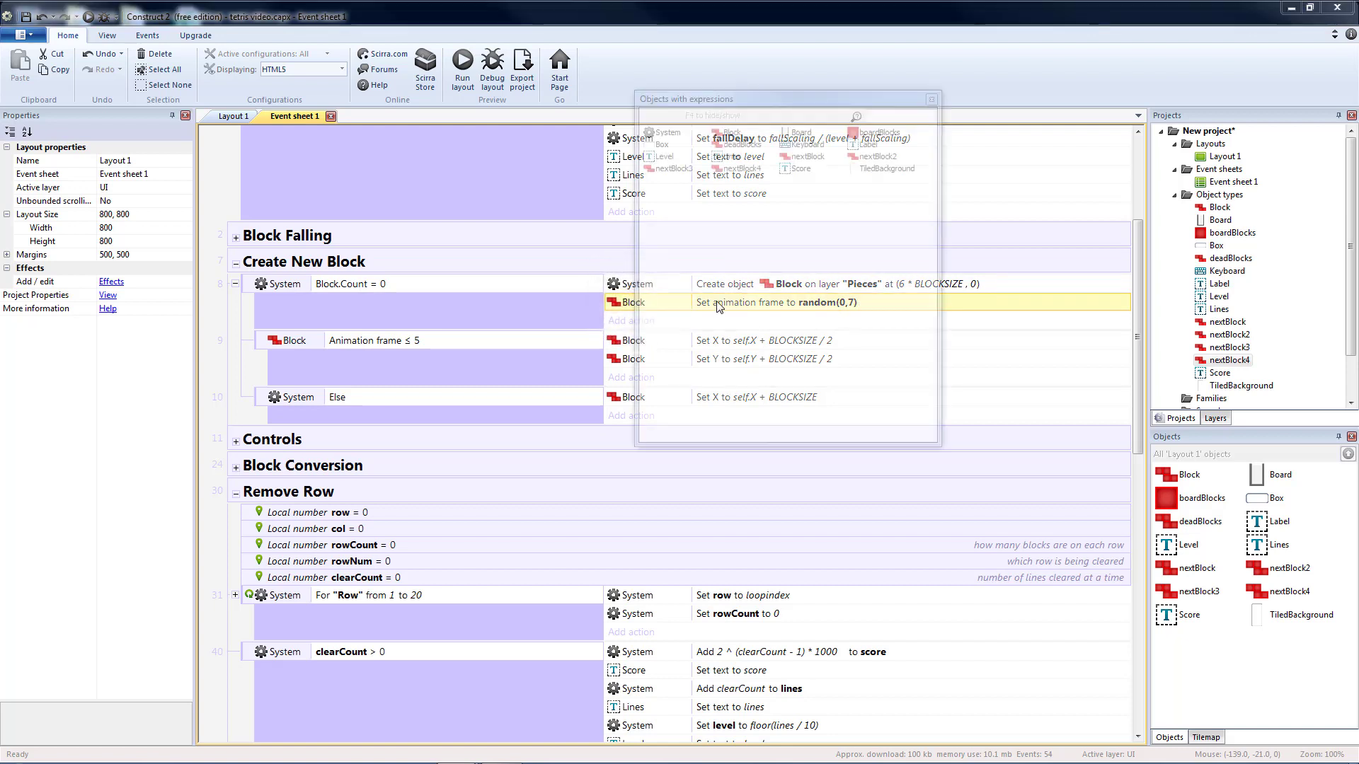
{"action": "left_click", "coordinate": [817, 508]}
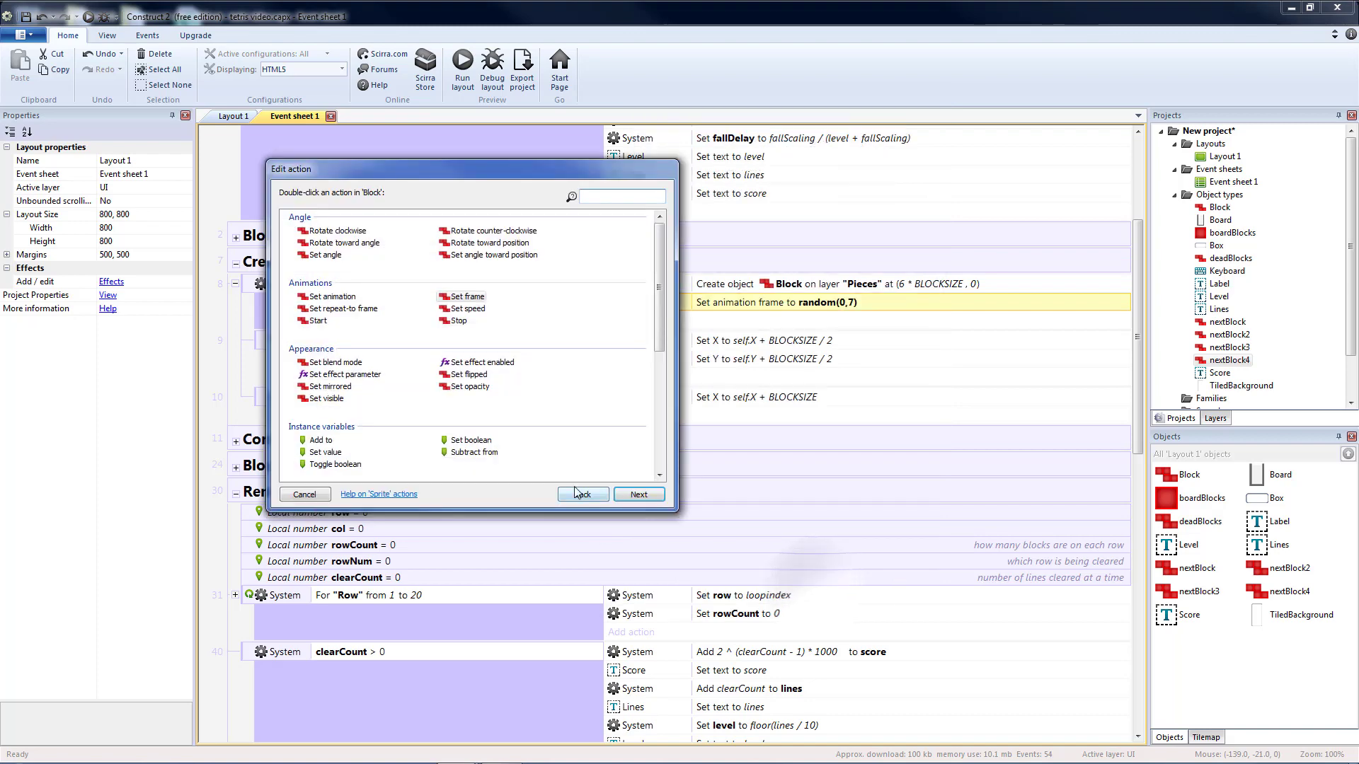
{"action": "left_click", "coordinate": [578, 412]}
{"action": "double_click", "coordinate": [571, 282]}
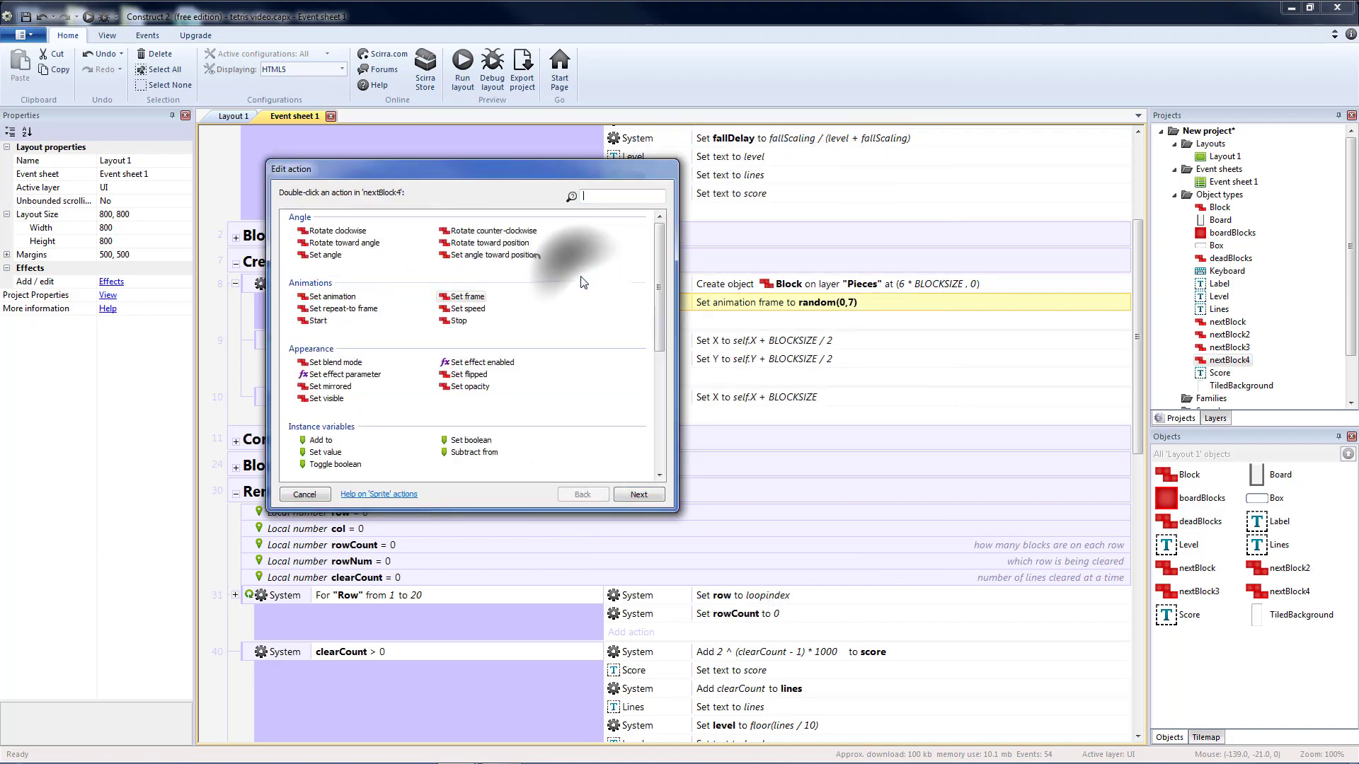
{"action": "left_click", "coordinate": [639, 494]}
{"action": "key", "text": "Return"}
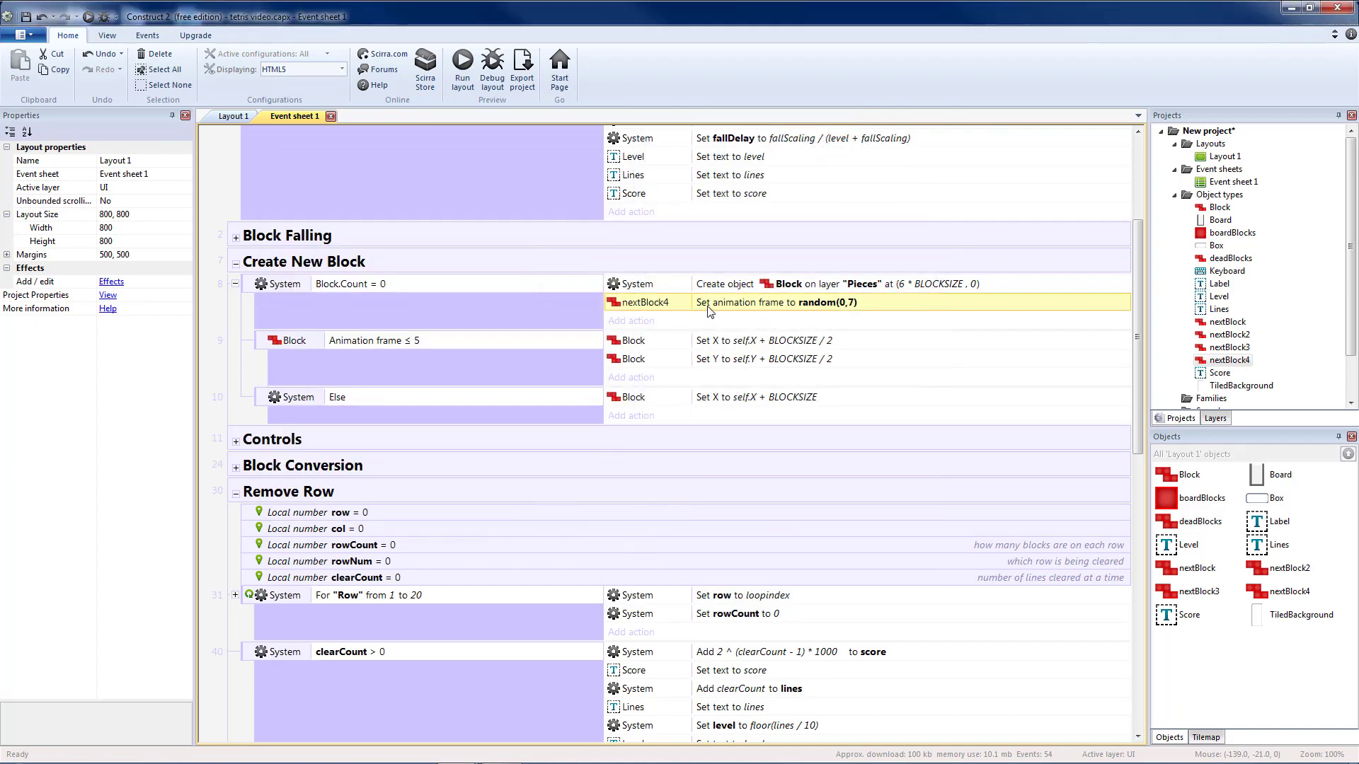
Add an action setting nextBlock3's frame to nextBlock4.AnimationFrame
{"action": "left_click", "coordinate": [632, 322]}
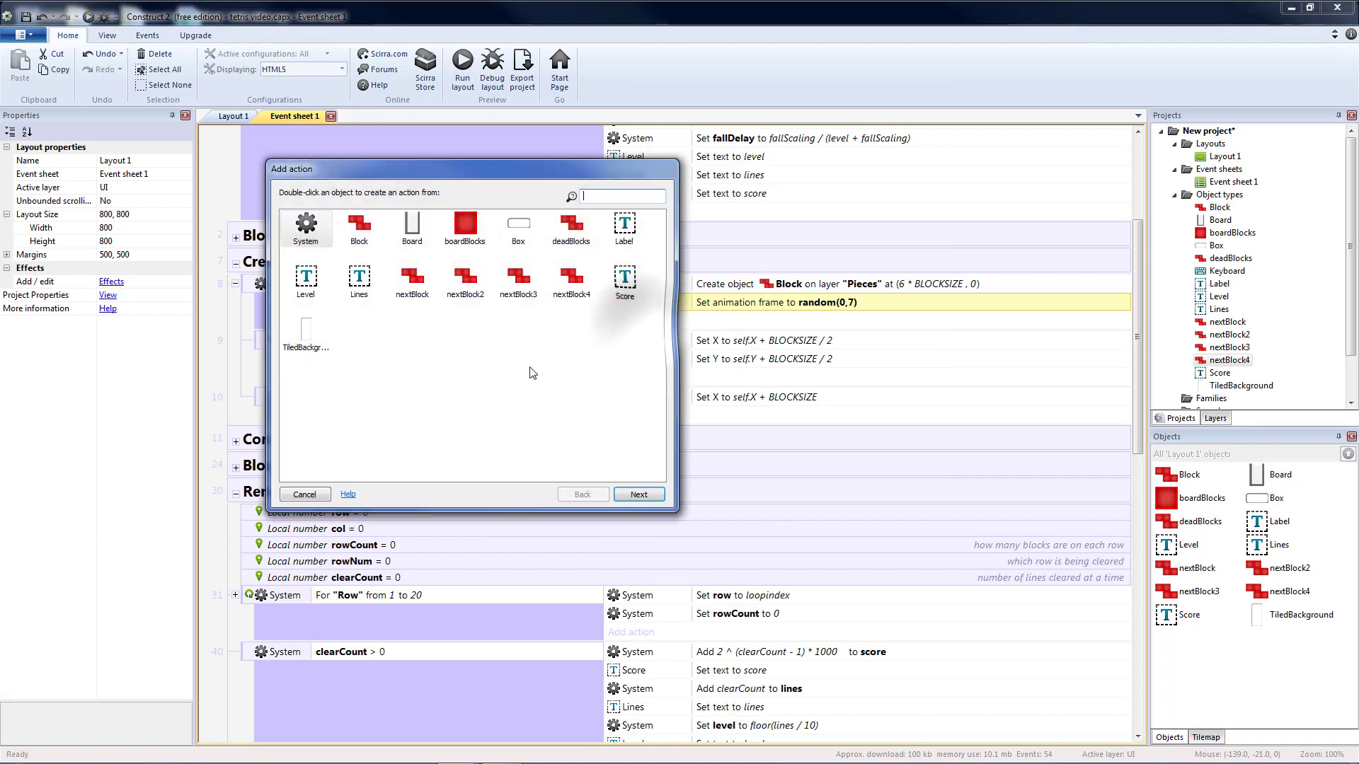
{"action": "double_click", "coordinate": [523, 285]}
{"action": "double_click", "coordinate": [458, 296]}
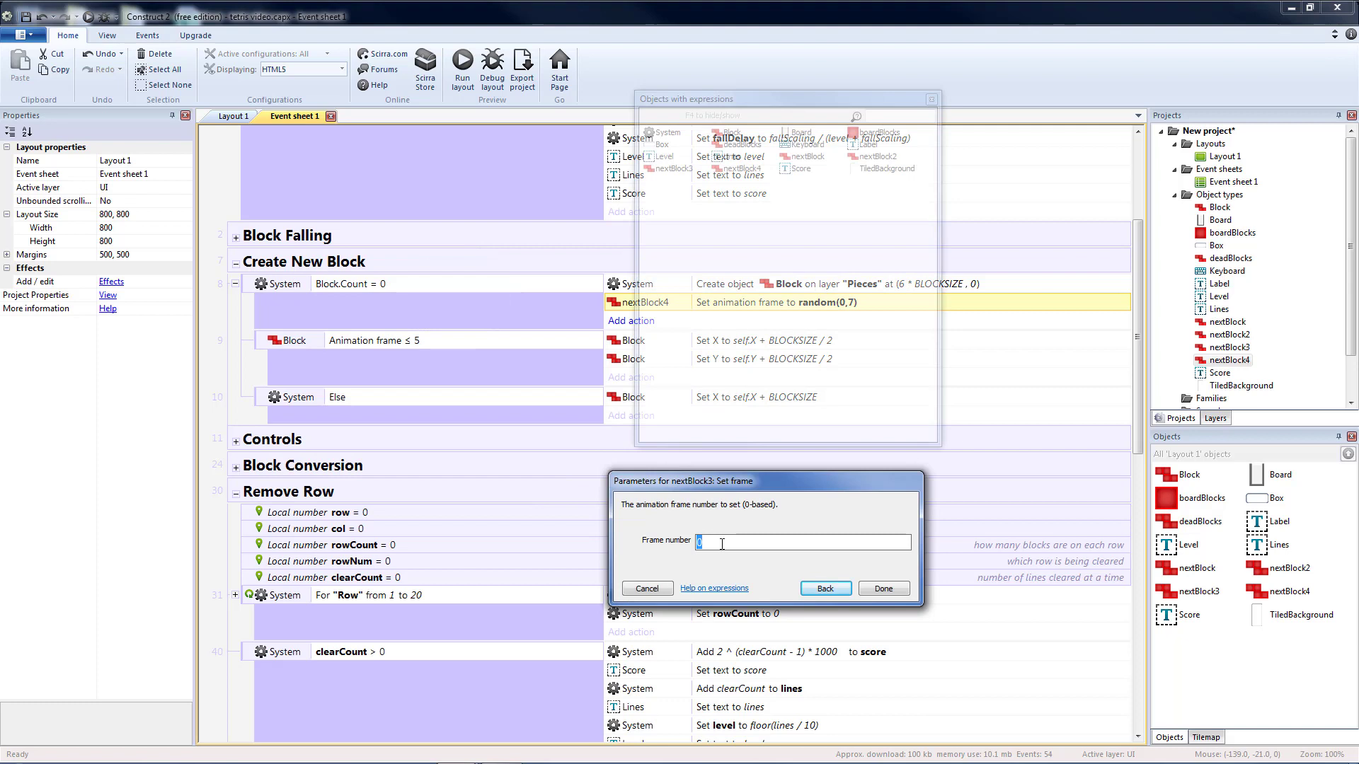
{"action": "type", "text": "nextBlock4"}
{"action": "type", "text": ".an"}
{"action": "key", "text": "Down"}
{"action": "key", "text": "Return"}
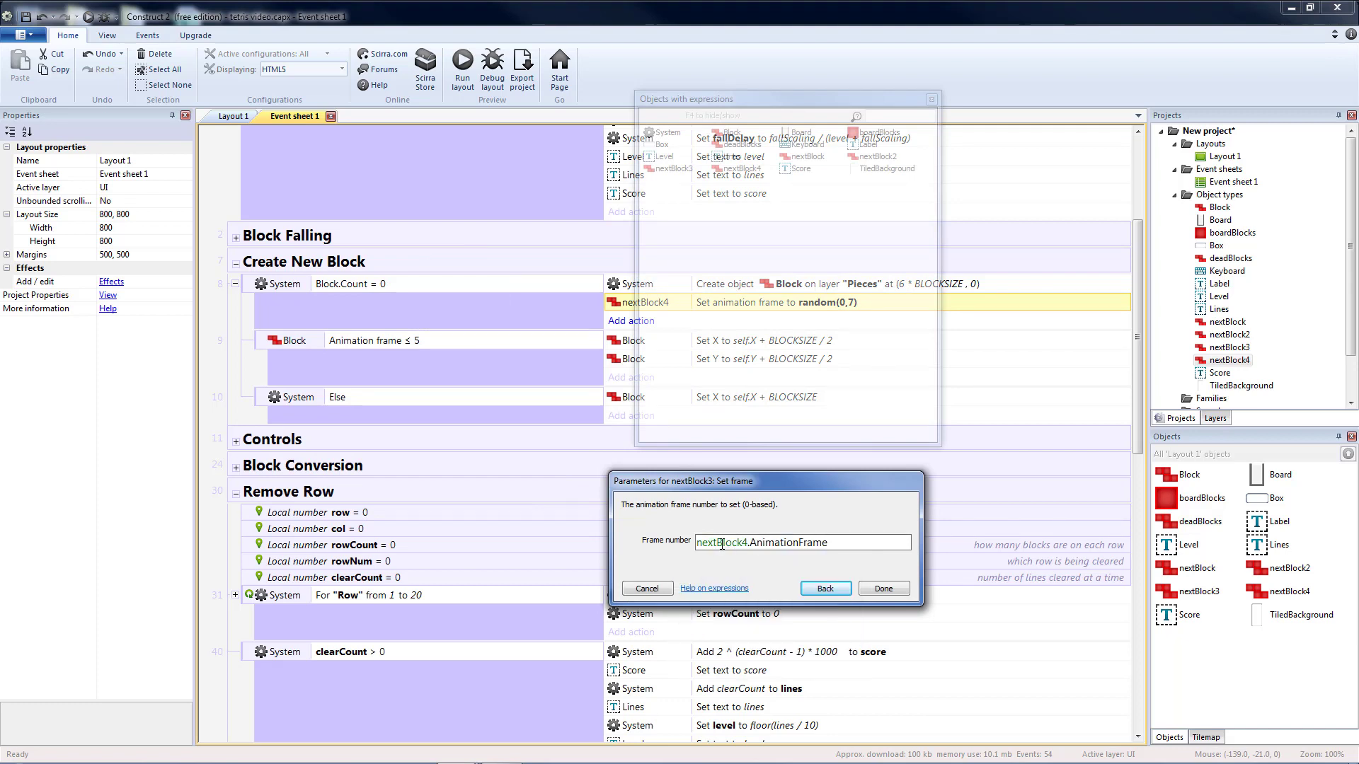
{"action": "key", "text": "Return"}
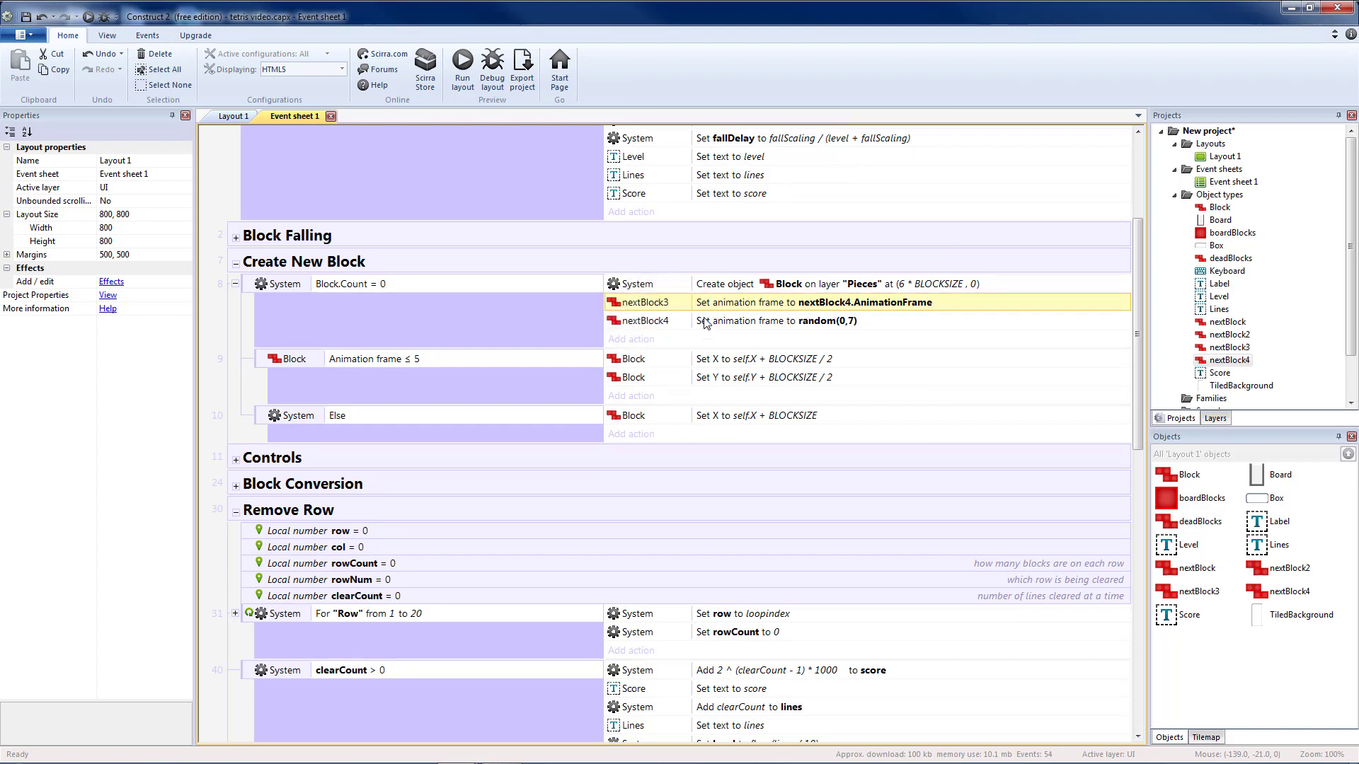
Duplicate that action so nextBlock2's frame takes nextBlock3.AnimationFrame
{"action": "mouse_move", "coordinate": [656, 307]}
{"action": "left_mouse_down", "text": "ctrl"}
{"action": "mouse_move", "coordinate": [669, 344]}
{"action": "mouse_move", "coordinate": [680, 303]}
{"action": "left_mouse_up", "text": "ctrl"}
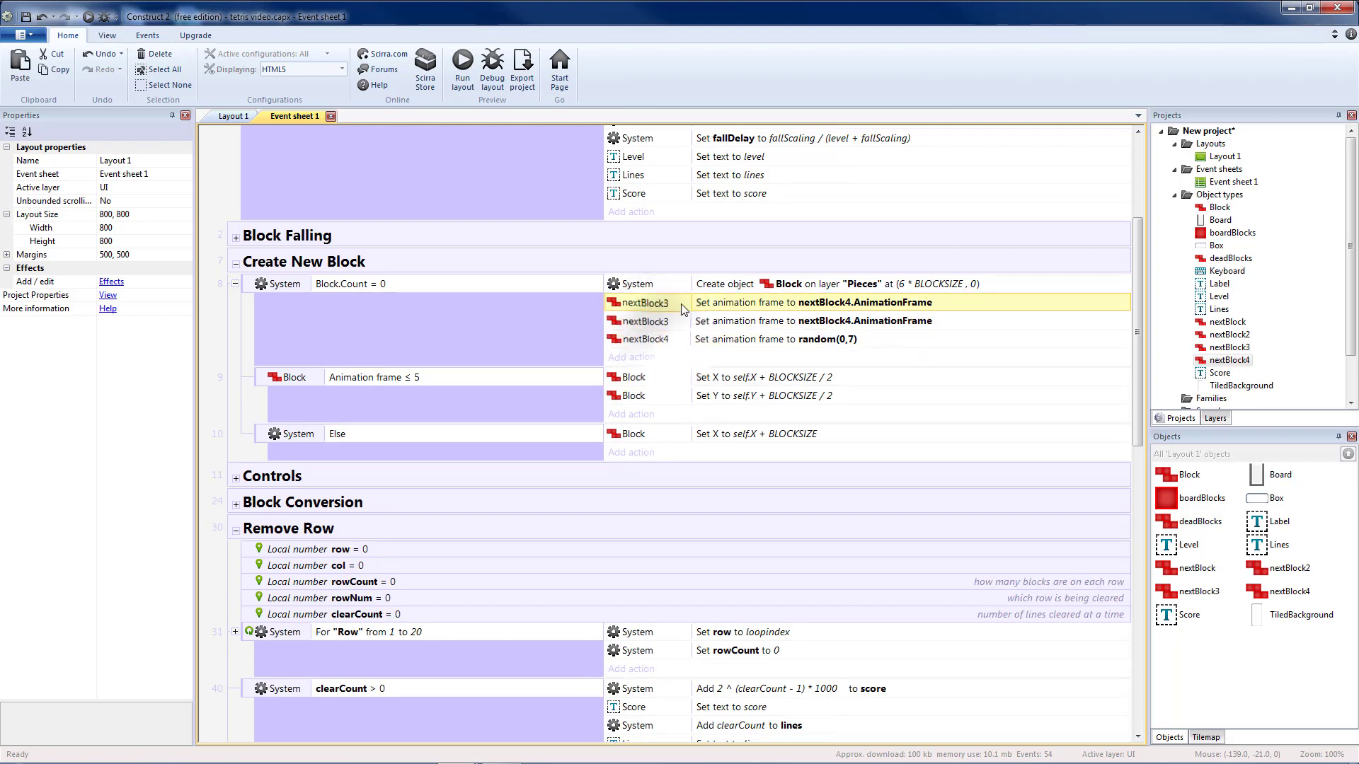
{"action": "double_click", "coordinate": [817, 303]}
{"action": "left_click", "coordinate": [750, 542]}
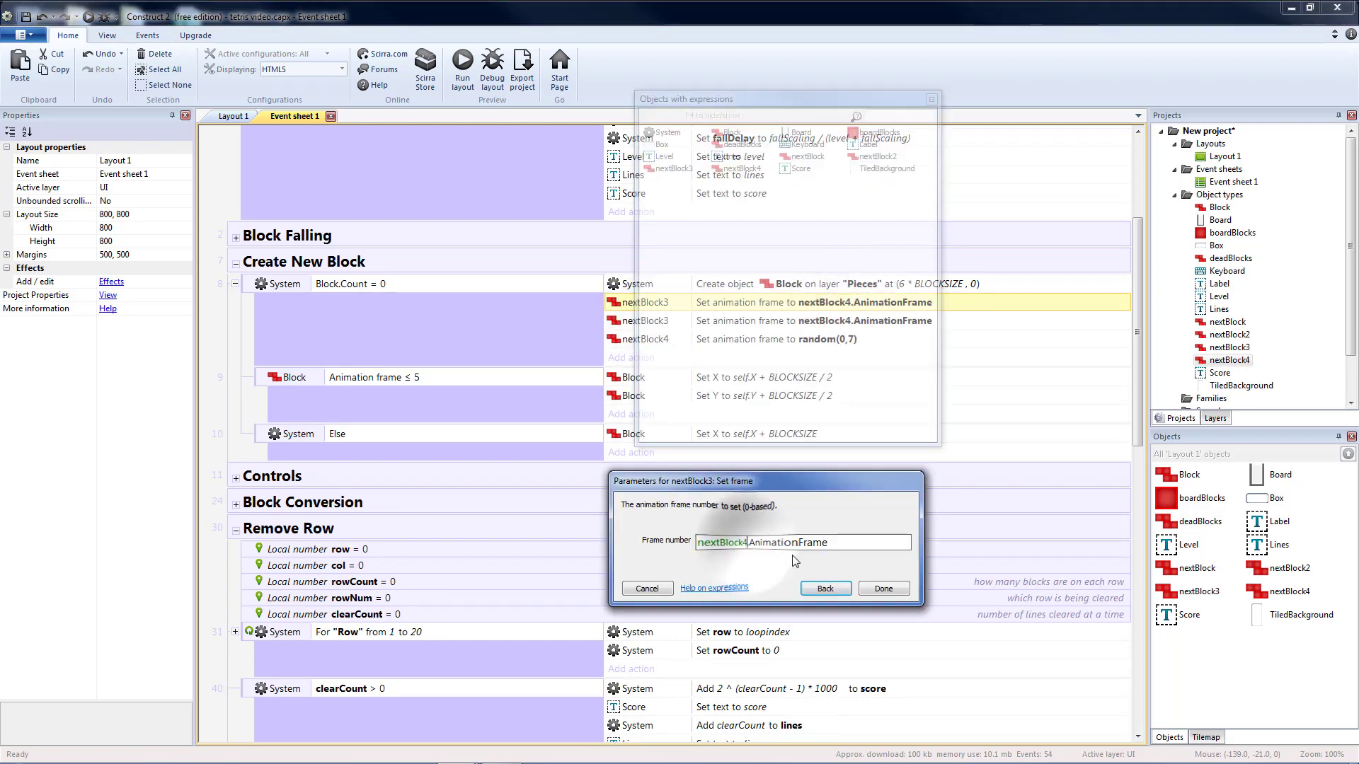
{"action": "key", "text": "BackSpace"}
{"action": "type", "text": "3"}
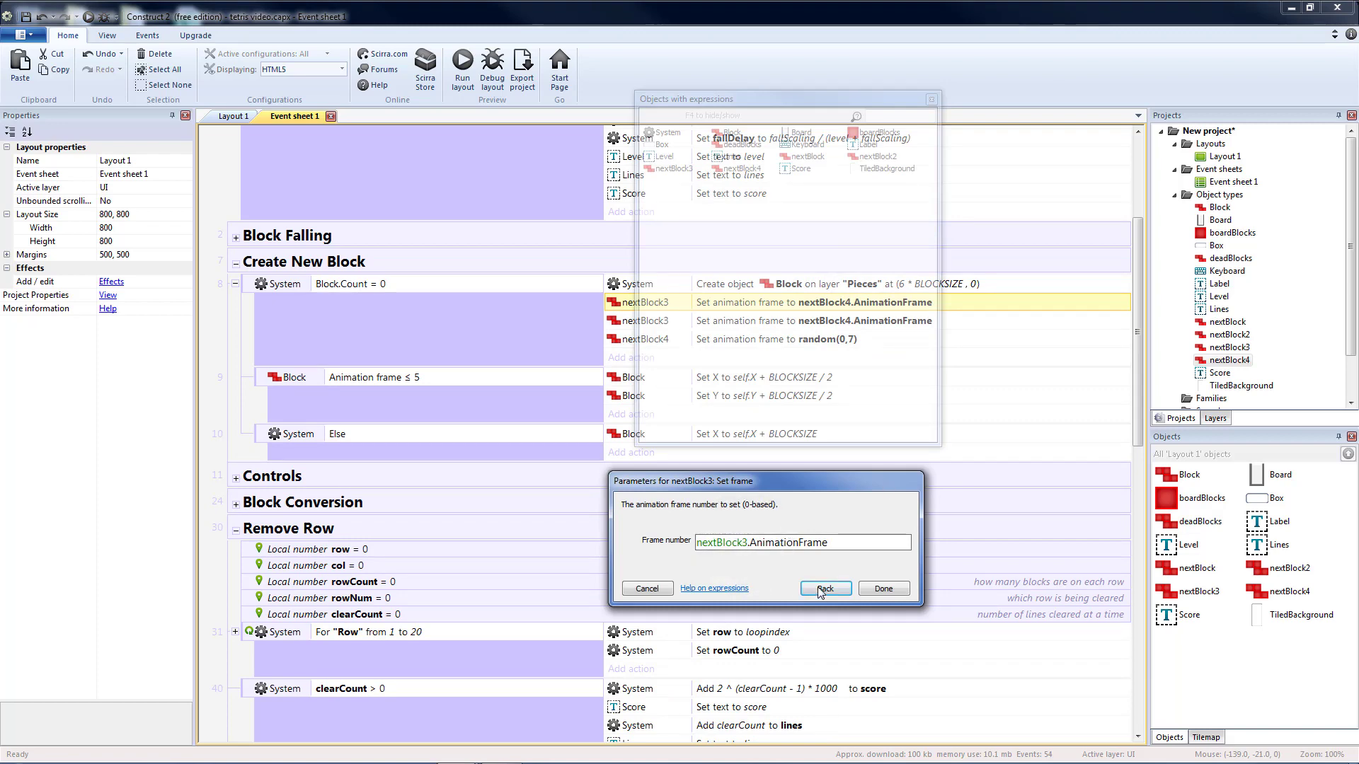
{"action": "left_click", "coordinate": [823, 589]}
{"action": "left_click", "coordinate": [582, 495]}
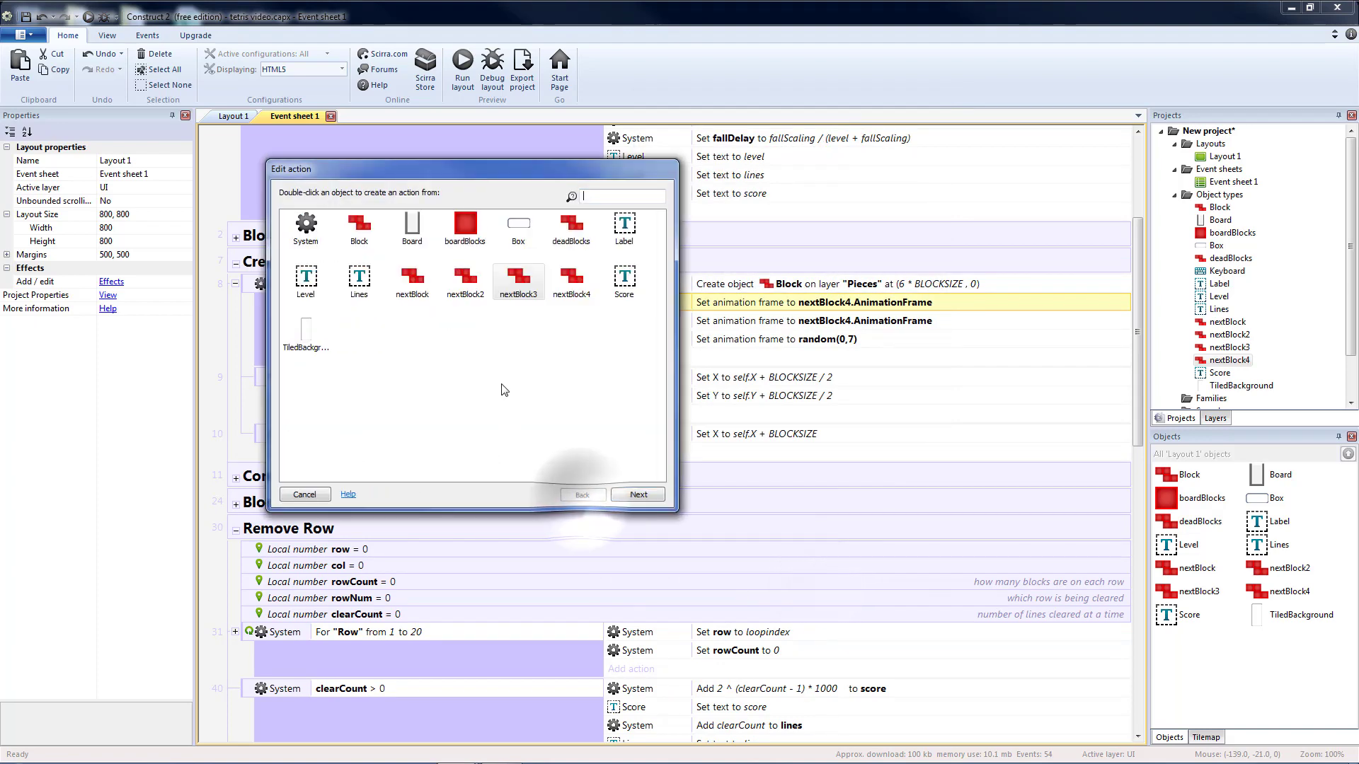
{"action": "double_click", "coordinate": [474, 287]}
{"action": "left_click", "coordinate": [468, 274]}
{"action": "left_click", "coordinate": [638, 495]}
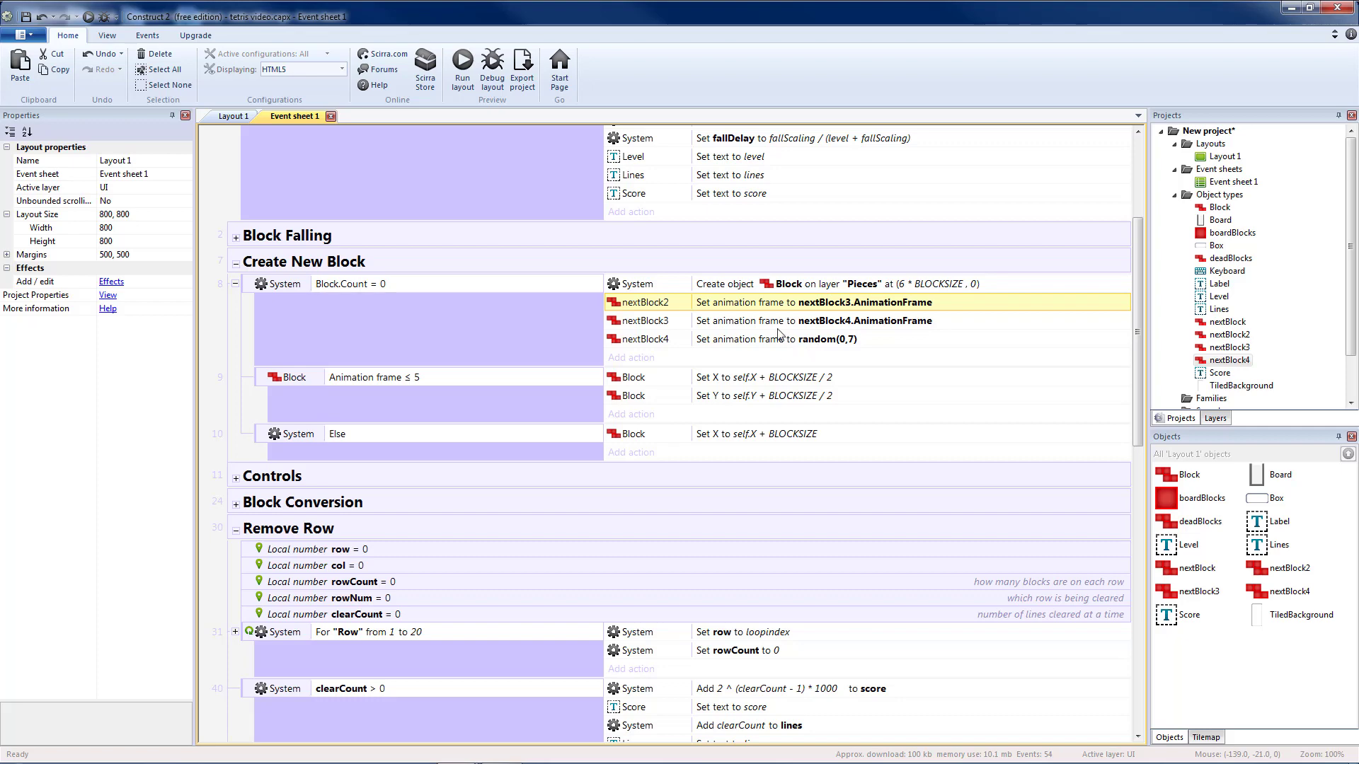
Add an action at the top setting nextBlock's frame to nextBlock2.AnimationFrame
{"action": "key", "text": "ctrl+v"}
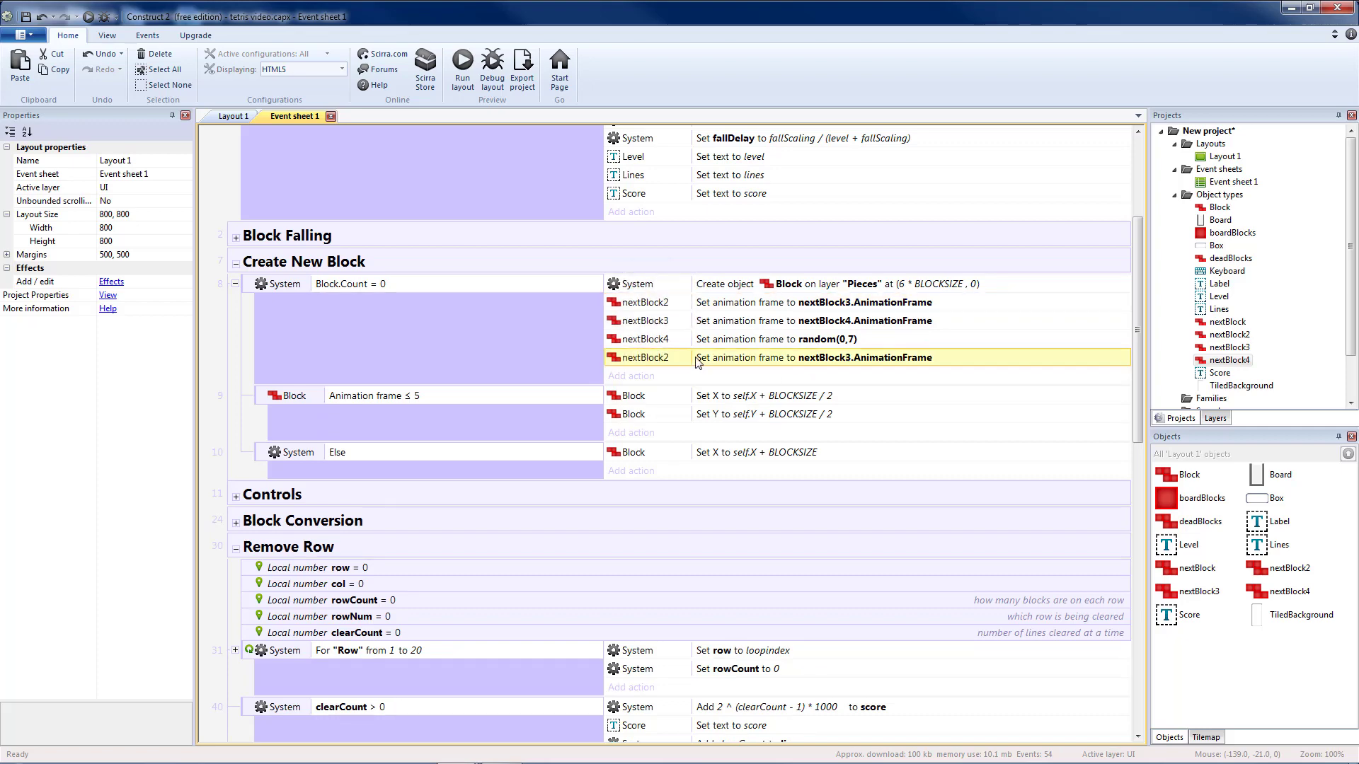
{"action": "left_click_drag", "start_coordinate": [659, 289], "coordinate": [658, 301]}
{"action": "double_click", "coordinate": [659, 303]}
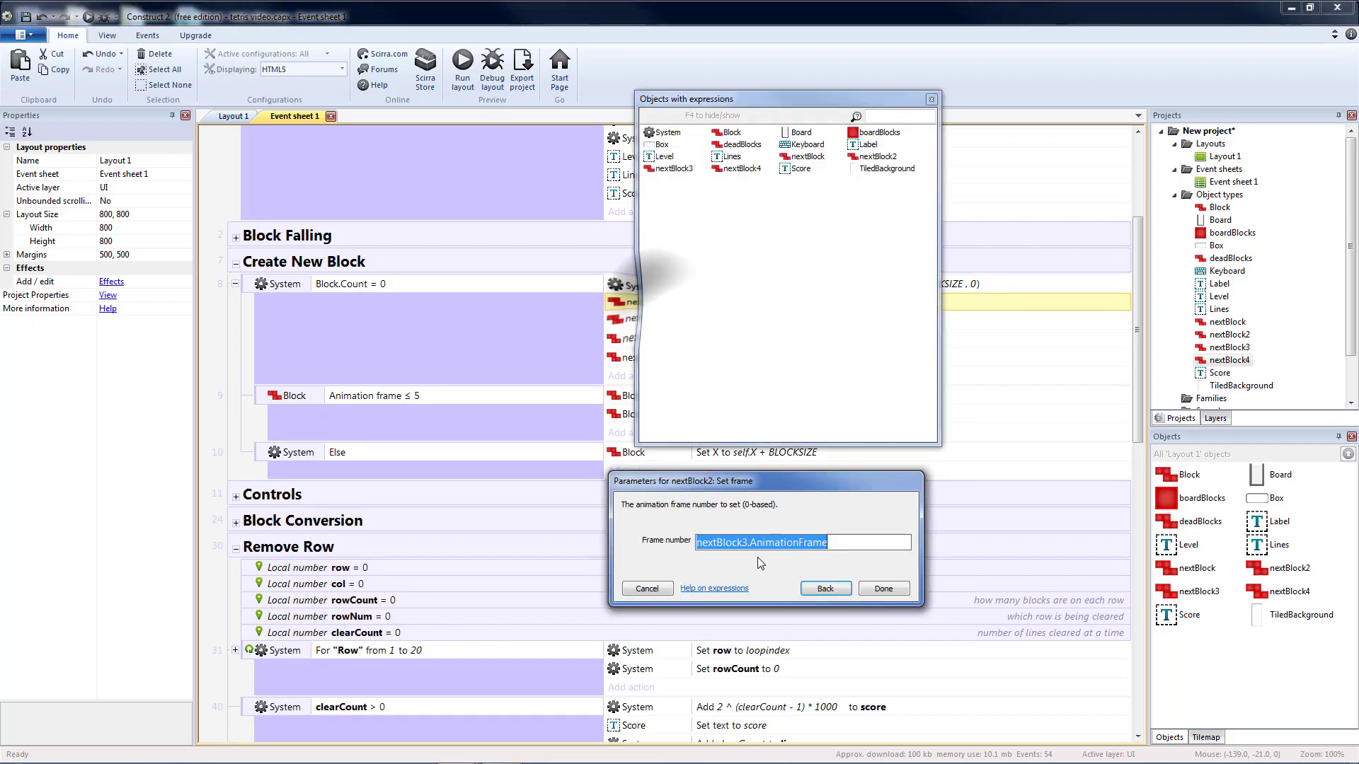
{"action": "left_click", "coordinate": [824, 588]}
{"action": "left_click", "coordinate": [583, 494]}
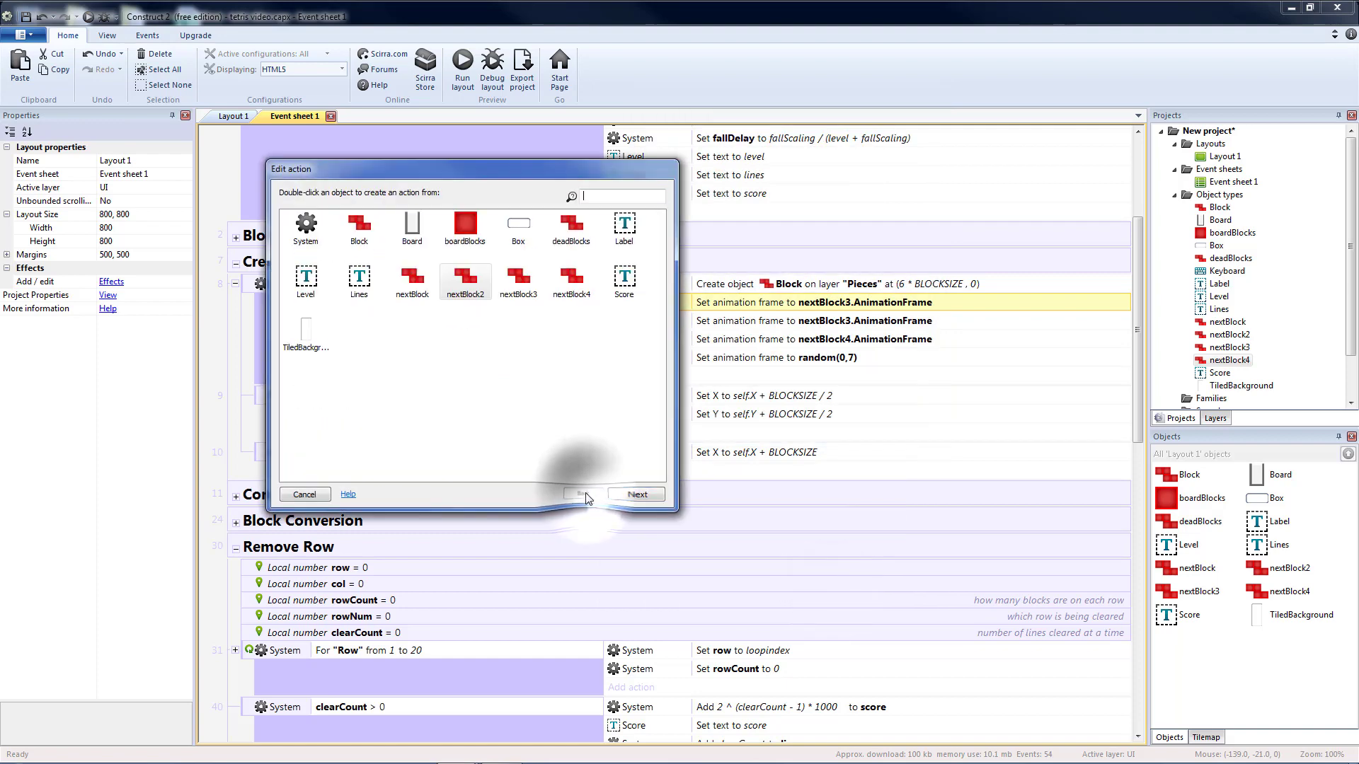
{"action": "double_click", "coordinate": [413, 282]}
{"action": "double_click", "coordinate": [440, 295]}
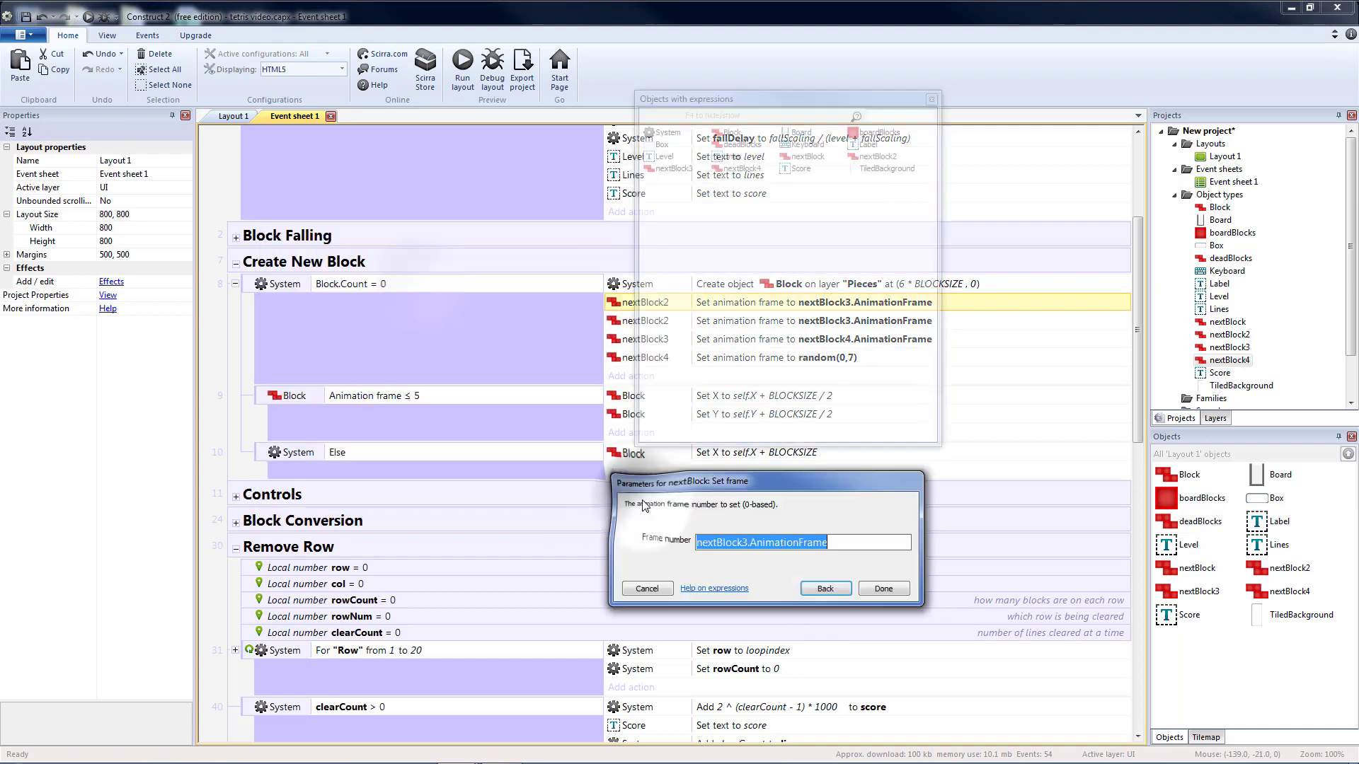
{"action": "left_click", "coordinate": [829, 540]}
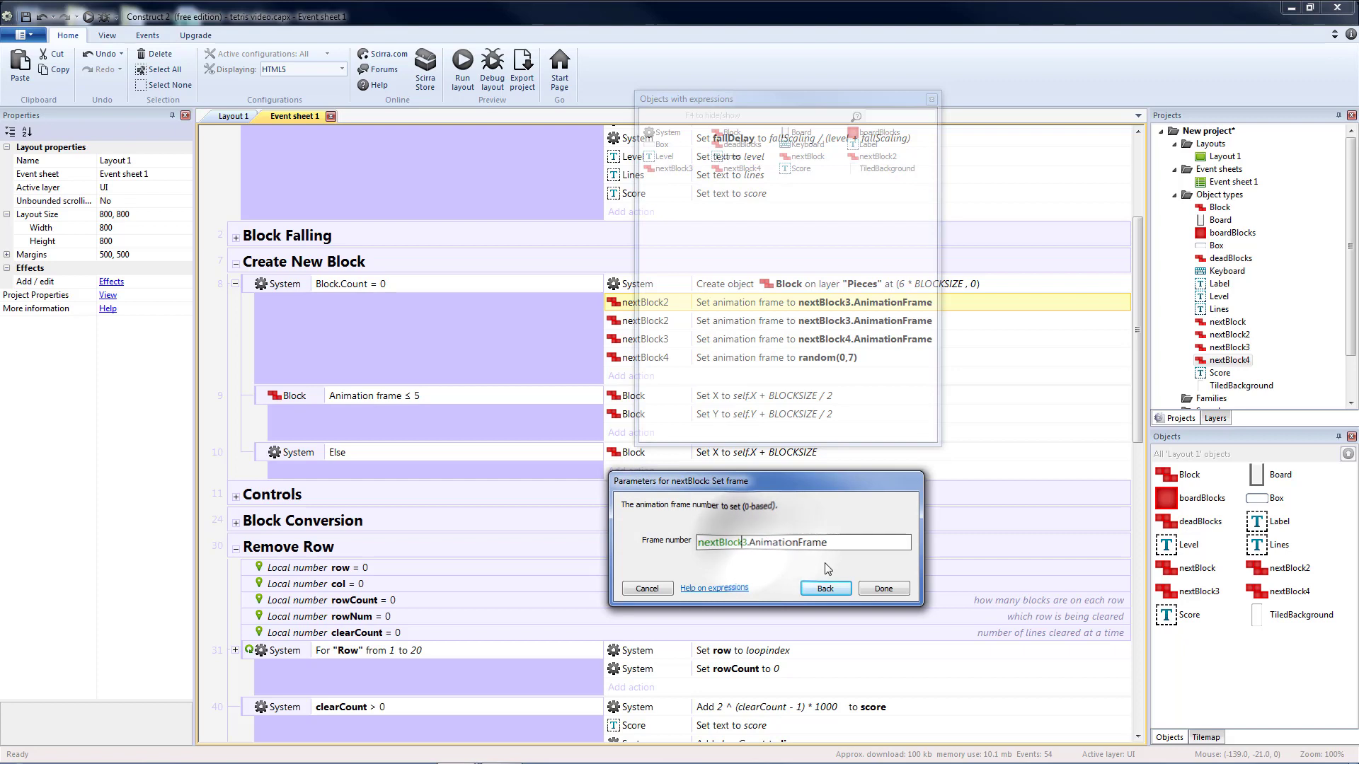
{"action": "key", "text": "BackSpace"}
{"action": "type", "text": "2"}
{"action": "key", "text": "Return"}
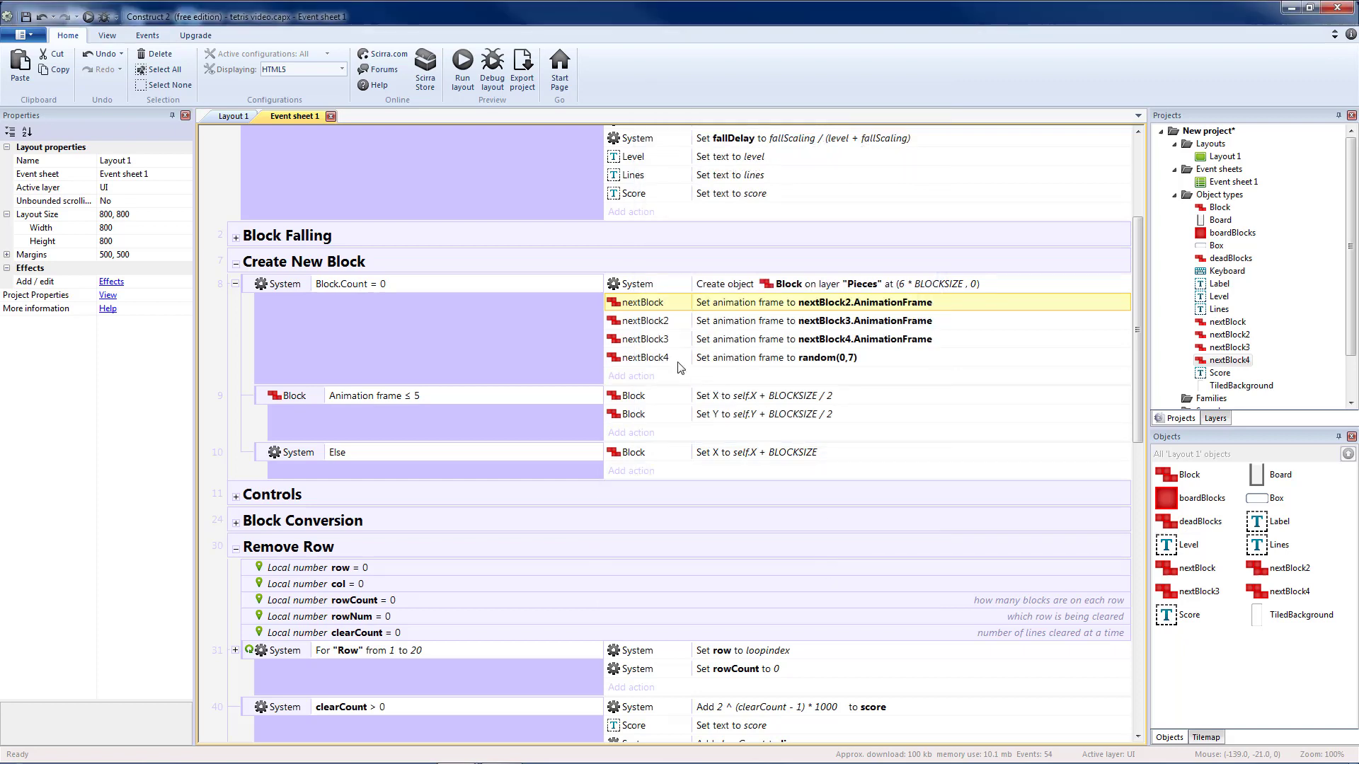
Add an action below Create object setting Block's frame to nextBlock.AnimationFrame, then run the layout
{"action": "key", "text": "ctrl+v"}
{"action": "left_click_drag", "start_coordinate": [651, 380], "coordinate": [648, 304]}
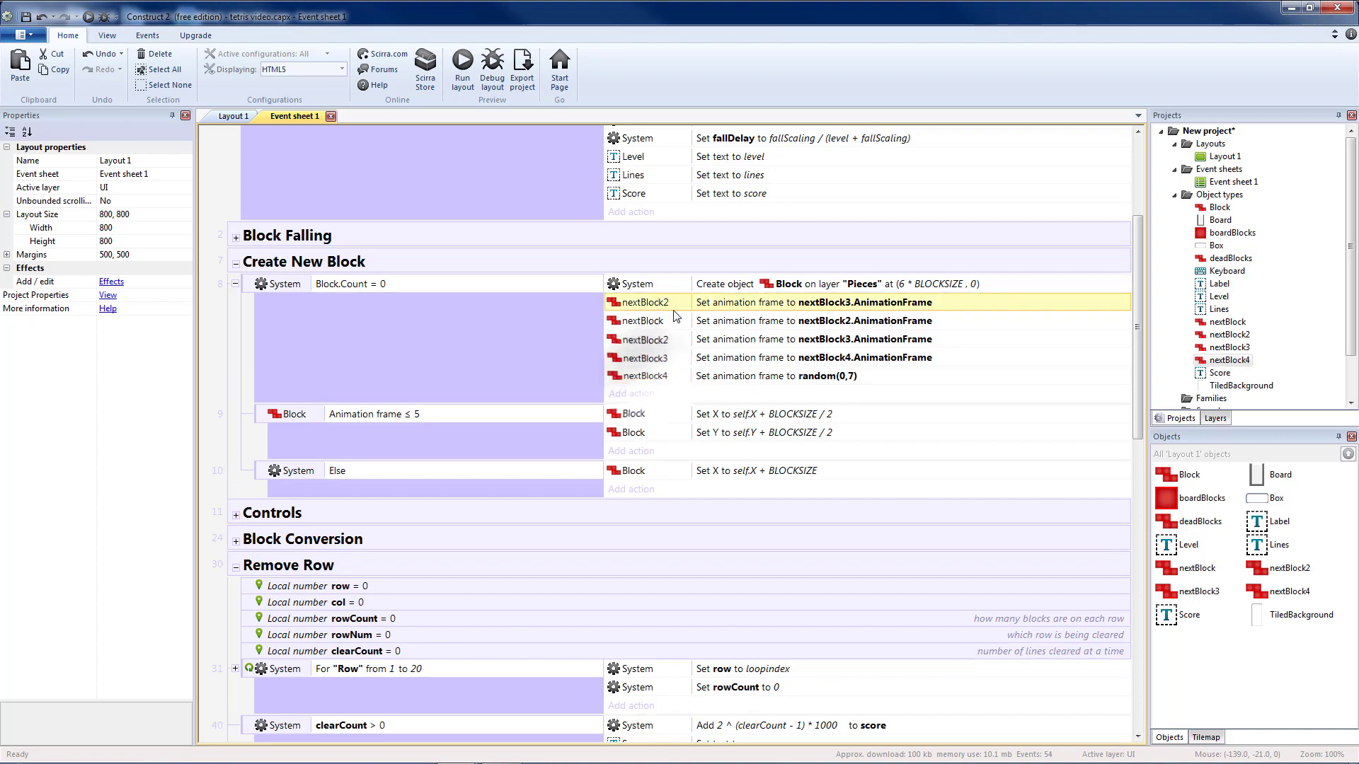
{"action": "double_click", "coordinate": [643, 303]}
{"action": "left_click", "coordinate": [825, 588]}
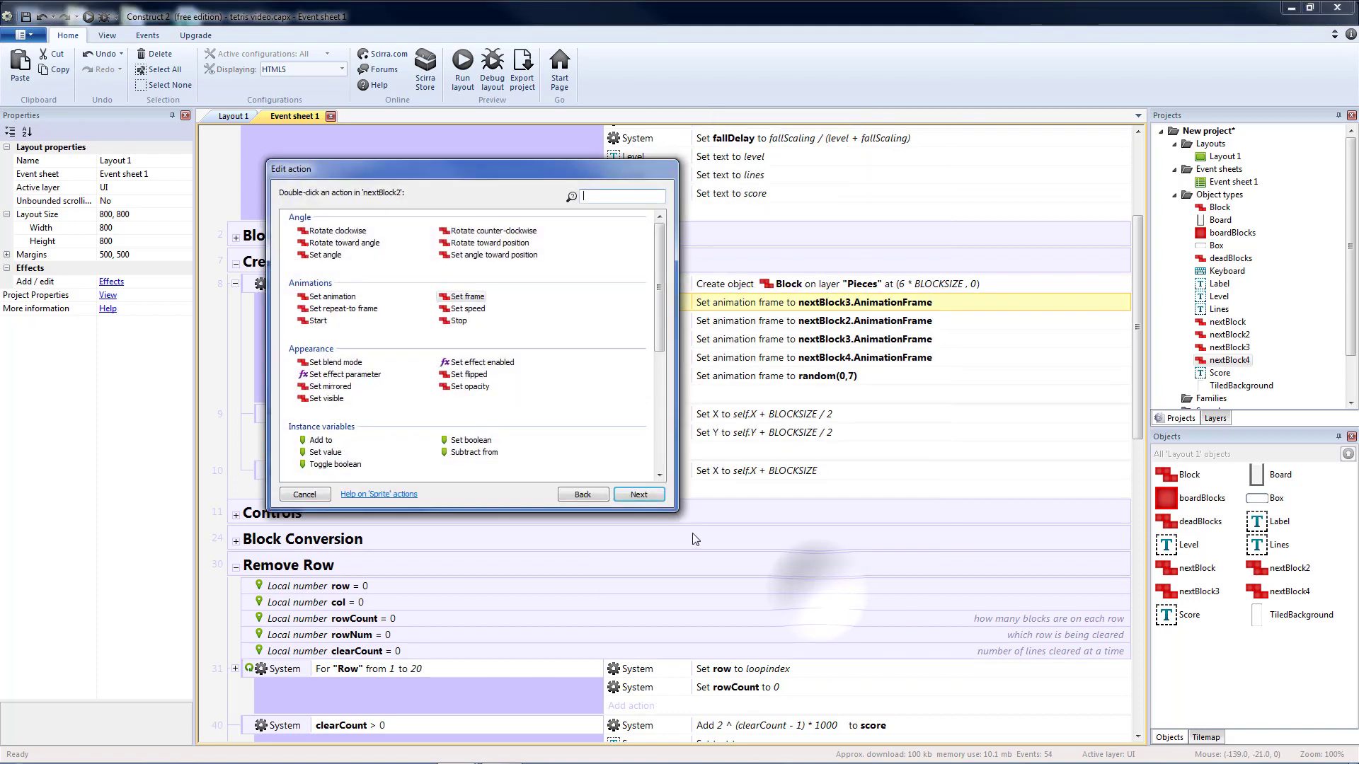
{"action": "left_click", "coordinate": [586, 492]}
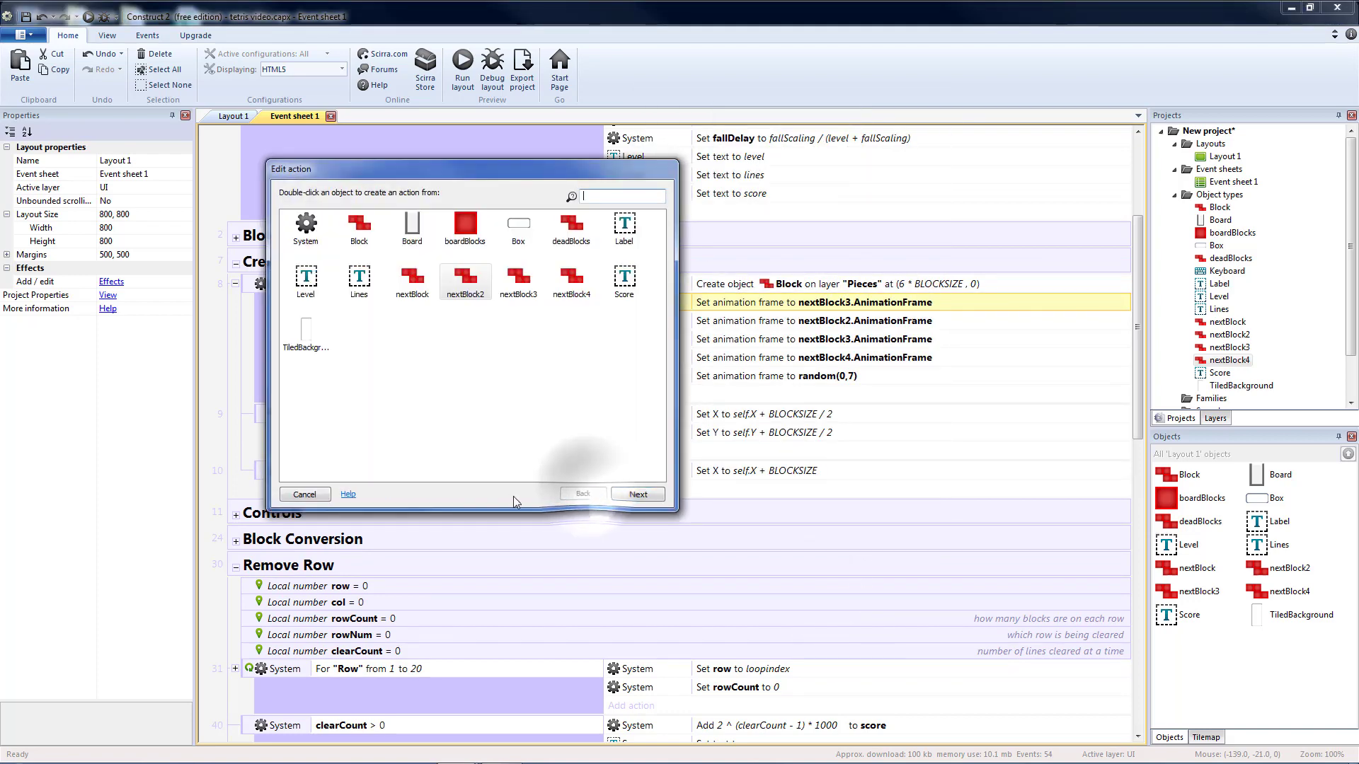
{"action": "double_click", "coordinate": [369, 226]}
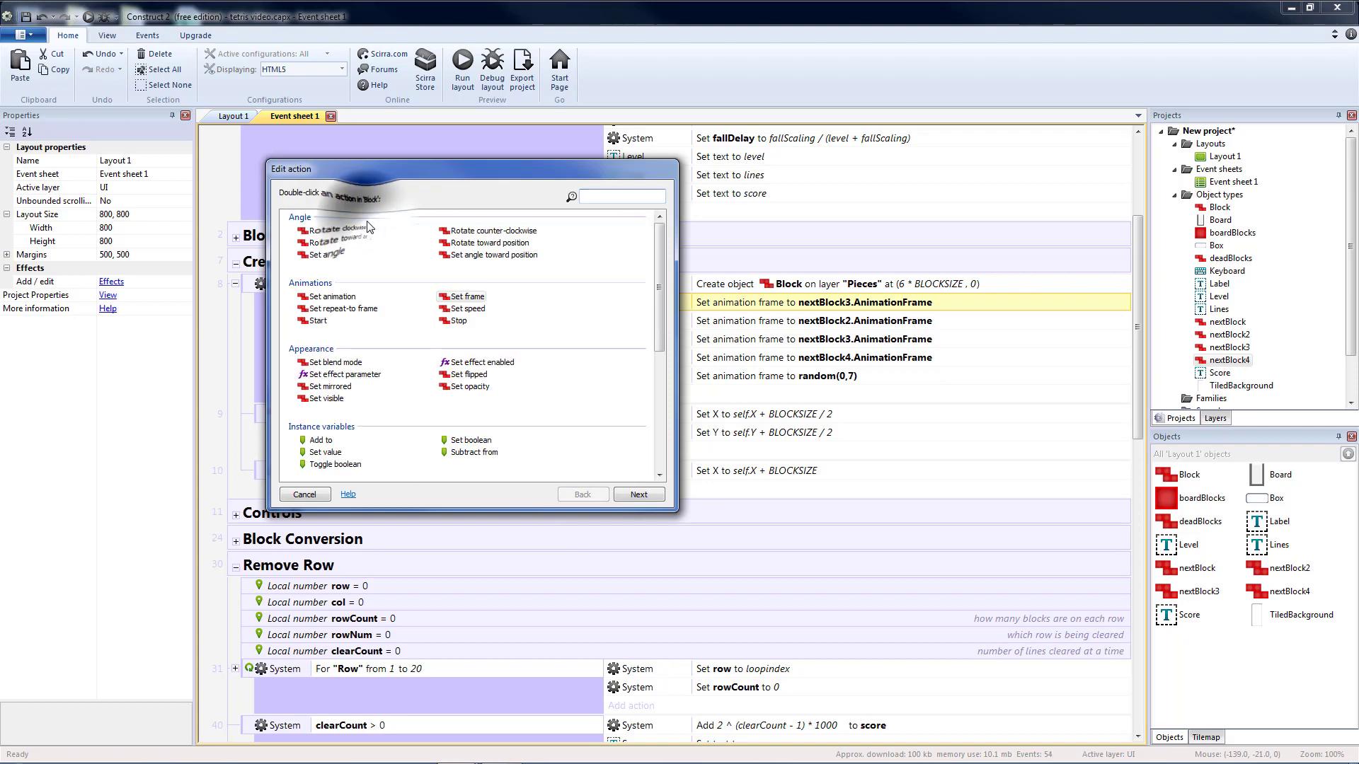
{"action": "left_click", "coordinate": [638, 494]}
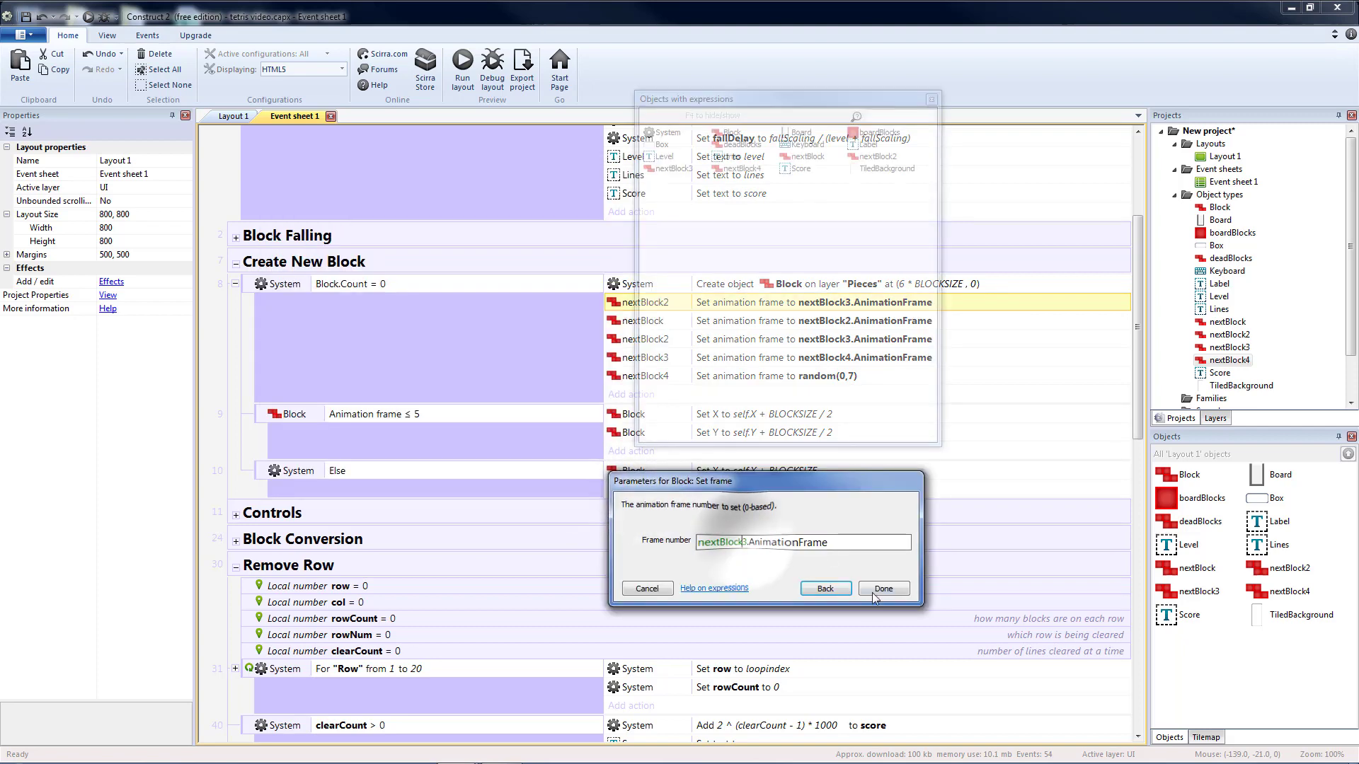
{"action": "key", "text": "BackSpace"}
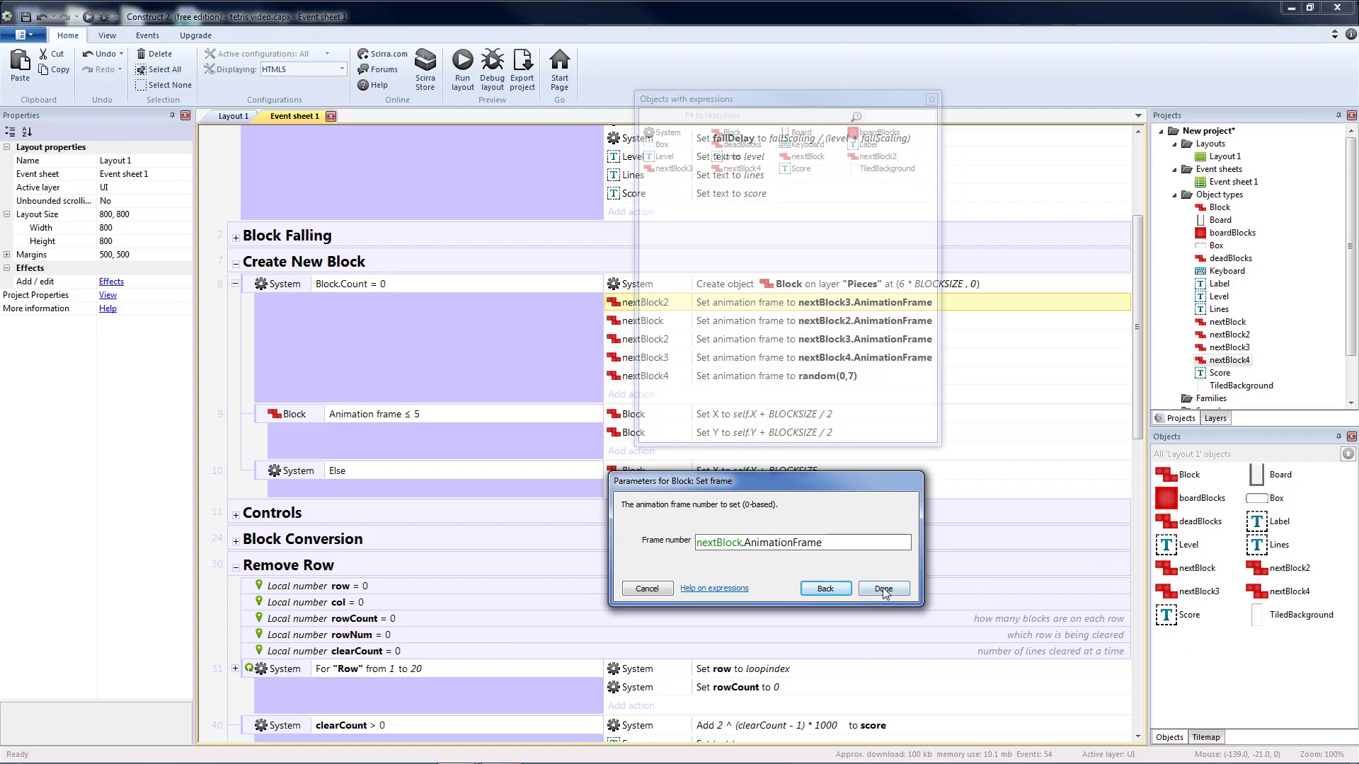
{"action": "left_click", "coordinate": [883, 590]}
{"action": "left_click", "coordinate": [461, 67]}
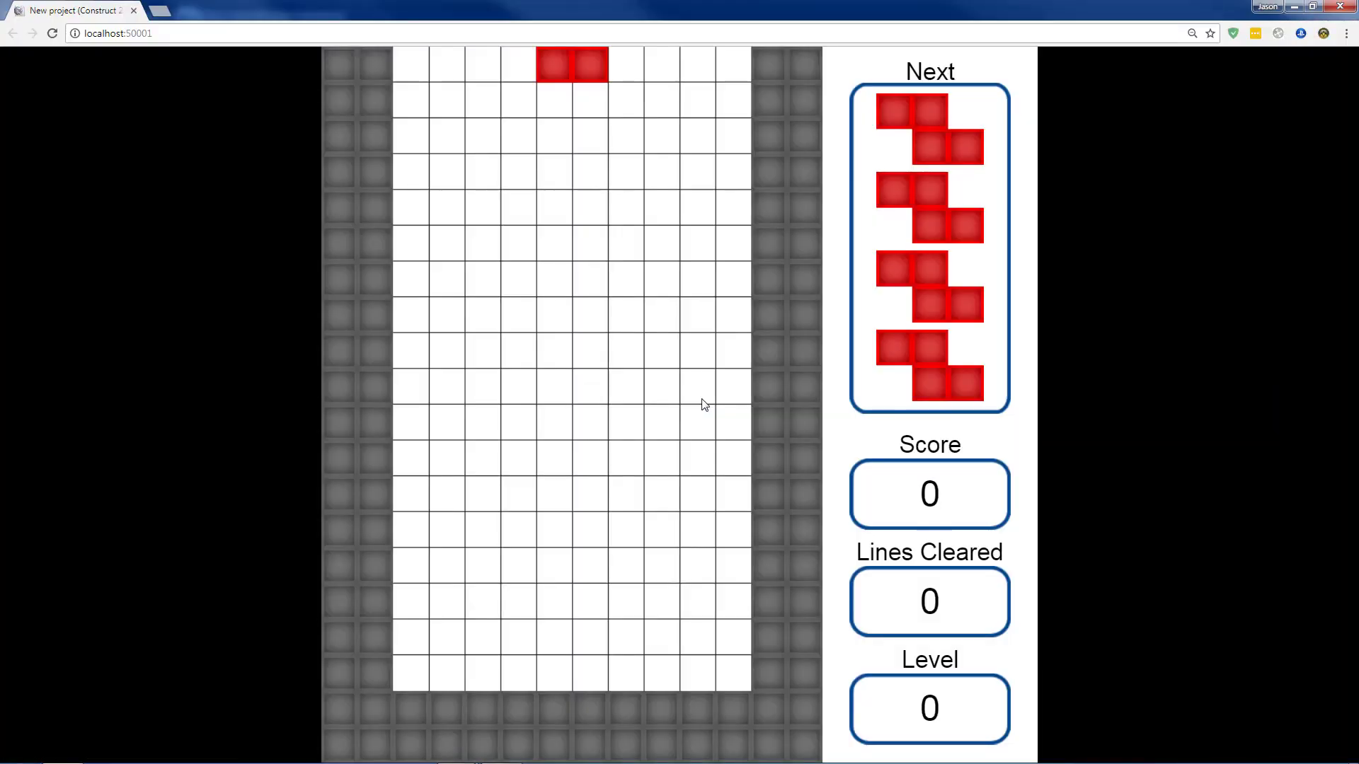
Move and drop the first several pieces while the Next queue advances
{"action": "key", "text": "Left"}
{"action": "key", "text": "Left"}
{"action": "key", "text": "Left"}
{"action": "key", "text": "Left"}
{"action": "key", "text": "space"}
{"action": "key", "text": "Left"}
{"action": "key", "text": "space"}
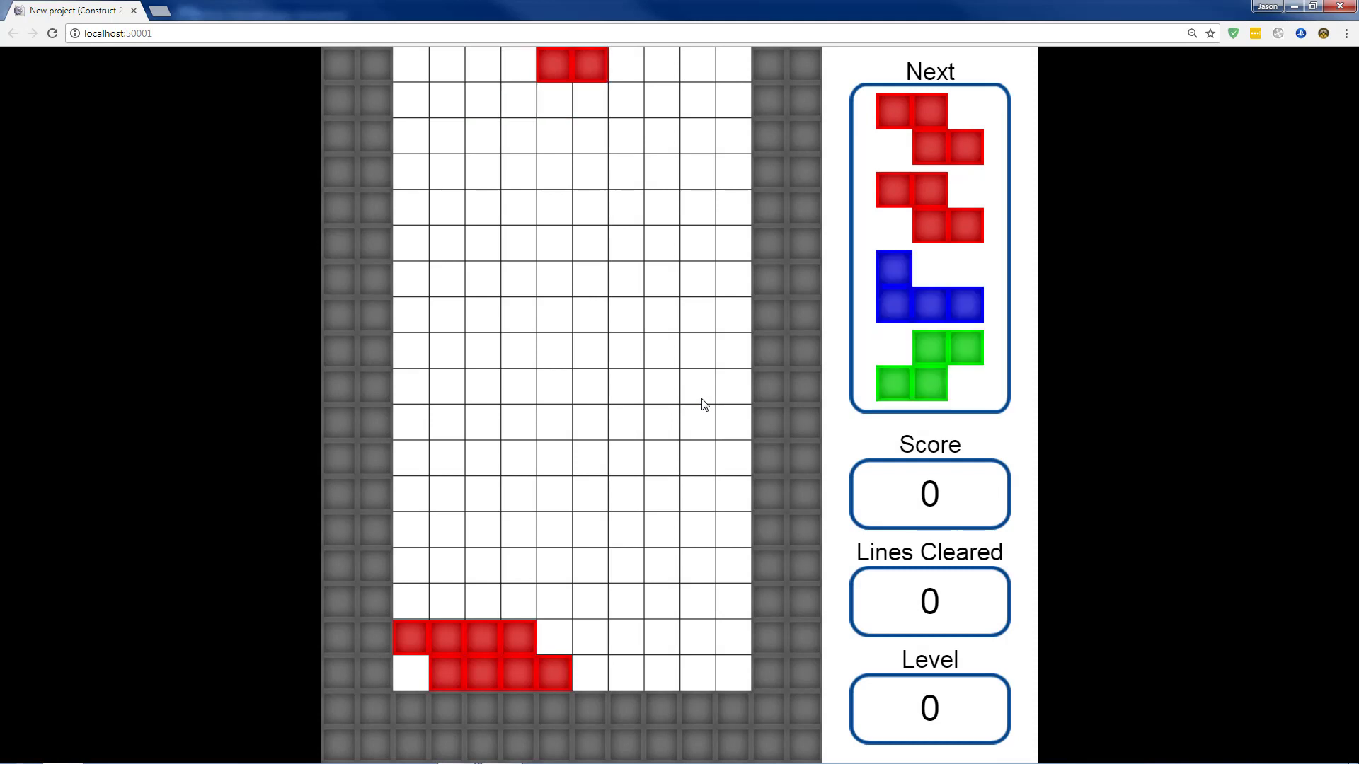
{"action": "key", "text": "Right"}
{"action": "key", "text": "space"}
{"action": "key", "text": "Right"}
{"action": "key", "text": "space"}
{"action": "key", "text": "Right"}
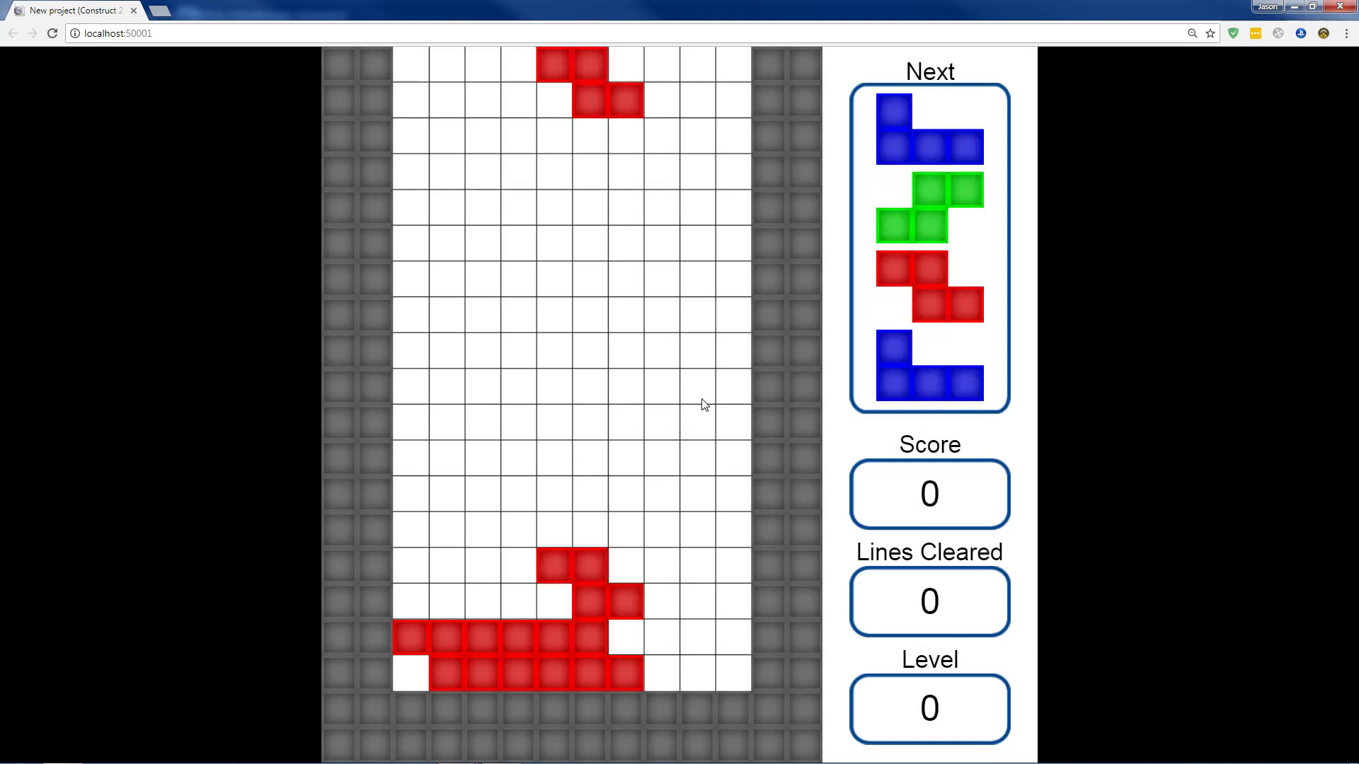
{"action": "key", "text": "space"}
{"action": "key", "text": "Right"}
{"action": "key", "text": "Right"}
{"action": "key", "text": "Right"}
{"action": "key", "text": "Right"}
{"action": "key", "text": "space"}
{"action": "key", "text": "Right"}
{"action": "key", "text": "Right"}
{"action": "key", "text": "Right"}
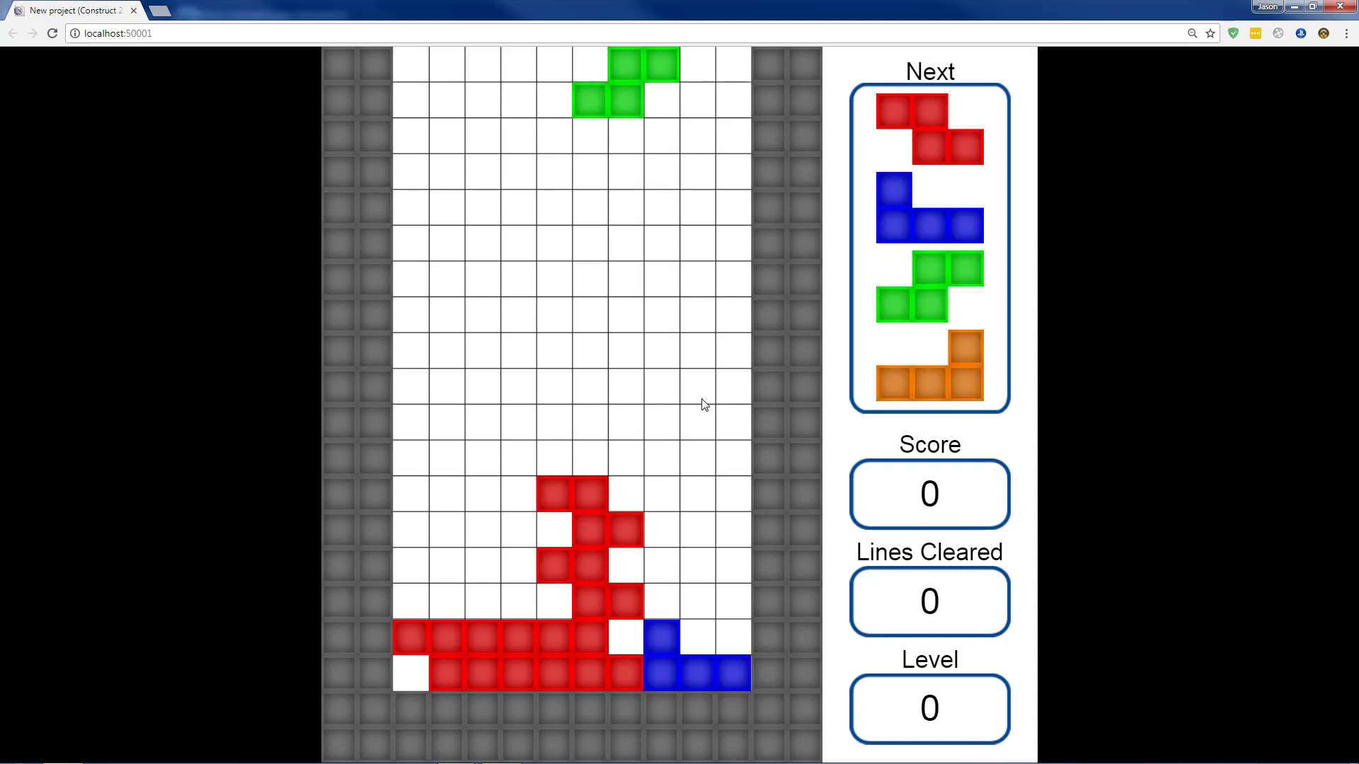
{"action": "key", "text": "Right"}
{"action": "key", "text": "Right"}
{"action": "key", "text": "space"}
{"action": "key", "text": "Right"}
{"action": "key", "text": "Right"}
Stack more red Z, blue J, green S and orange L pieces
{"action": "key", "text": "space"}
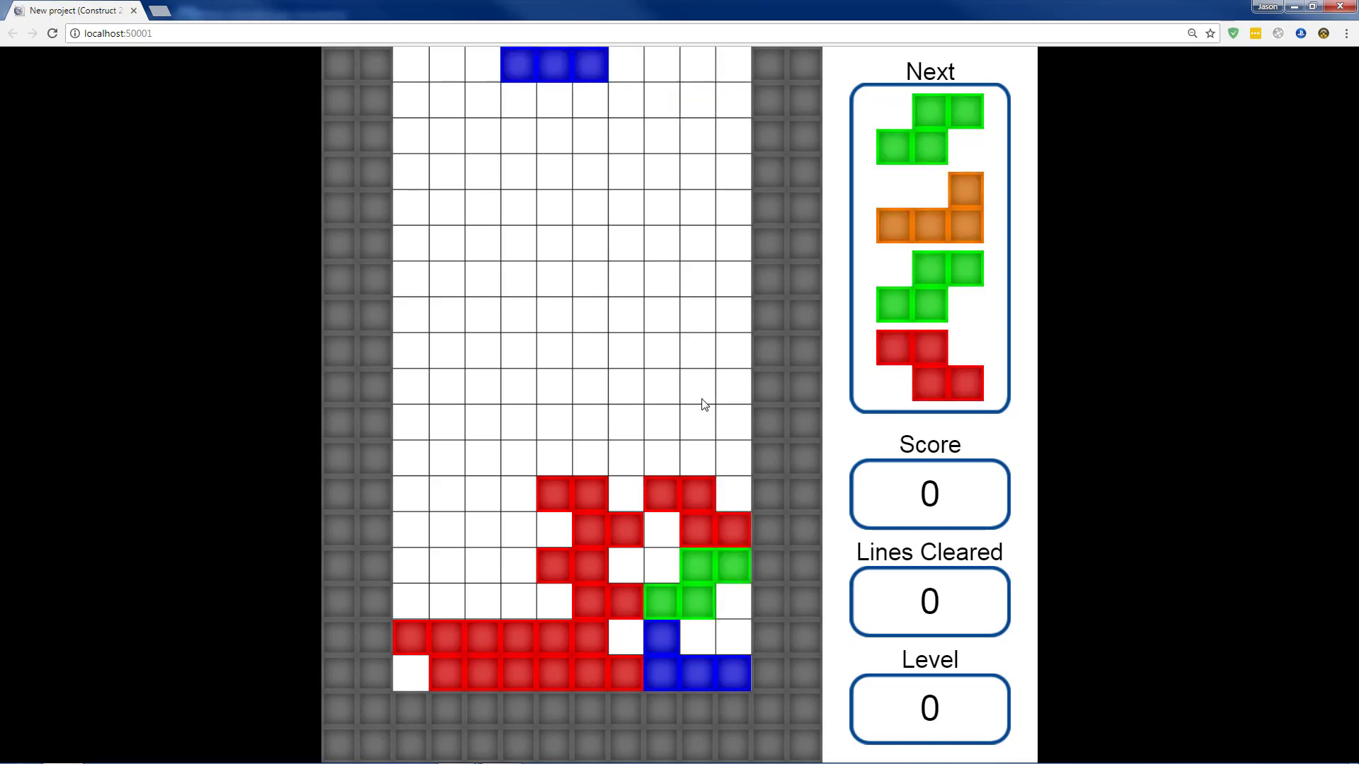
{"action": "key", "text": "Left"}
{"action": "key", "text": "Left"}
{"action": "key", "text": "Left"}
{"action": "key", "text": "space"}
{"action": "key", "text": "Left"}
{"action": "key", "text": "space"}
{"action": "key", "text": "Left"}
{"action": "key", "text": "Left"}
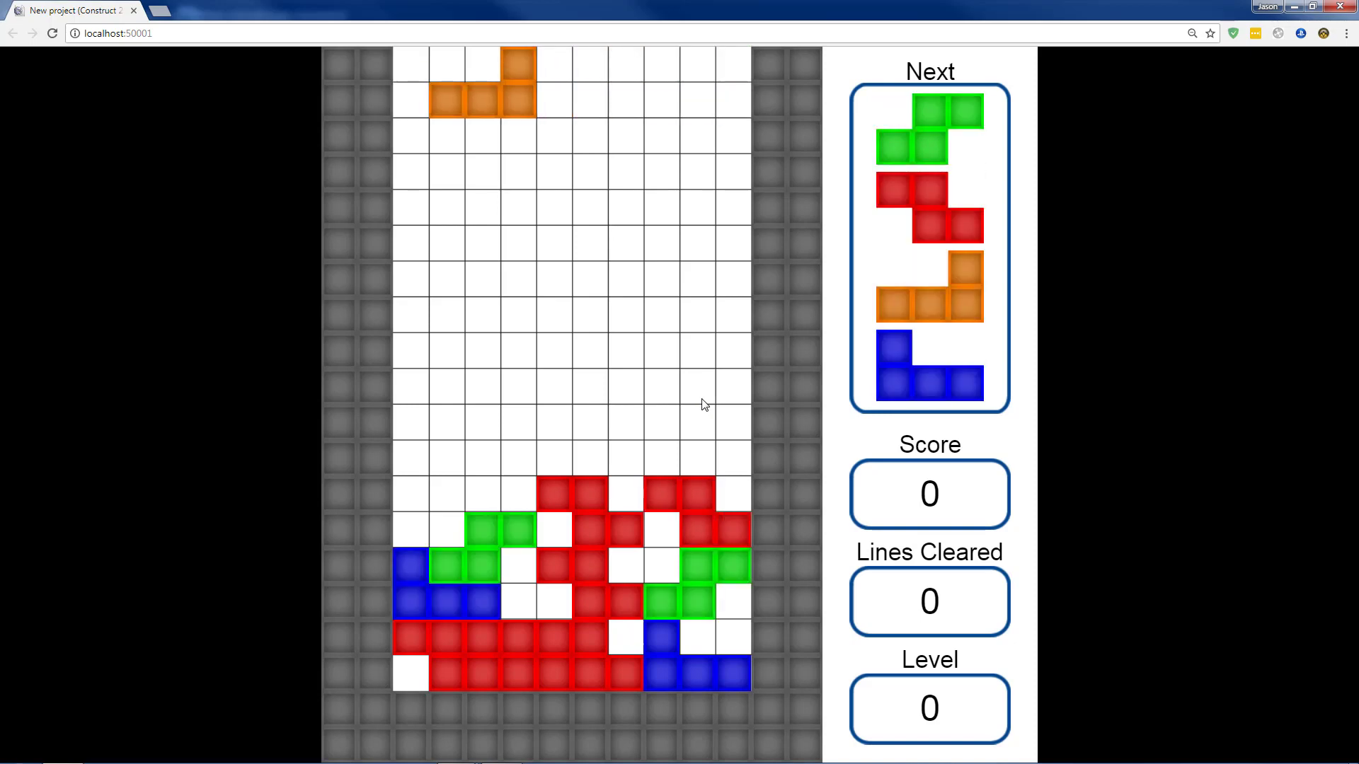
{"action": "key", "text": "Left"}
{"action": "key", "text": "space"}
{"action": "key", "text": "Right"}
{"action": "key", "text": "Right"}
{"action": "key", "text": "Right"}
{"action": "key", "text": "Right"}
{"action": "key", "text": "Right"}
{"action": "key", "text": "space"}
{"action": "key", "text": "Left"}
{"action": "key", "text": "Left"}
{"action": "key", "text": "Left"}
{"action": "key", "text": "space"}
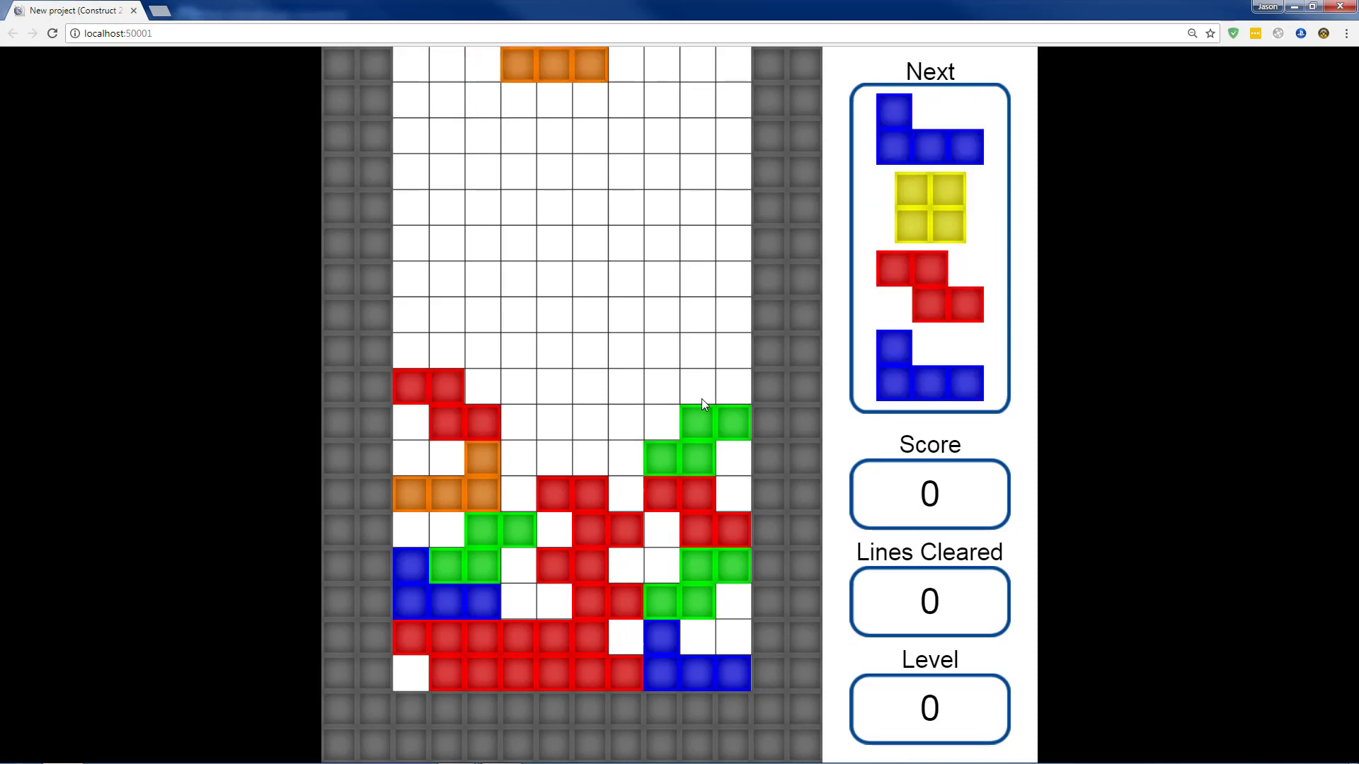
{"action": "key", "text": "space"}
{"action": "key", "text": "space"}
{"action": "key", "text": "space"}
{"action": "key", "text": "space"}
{"action": "key", "text": "space"}
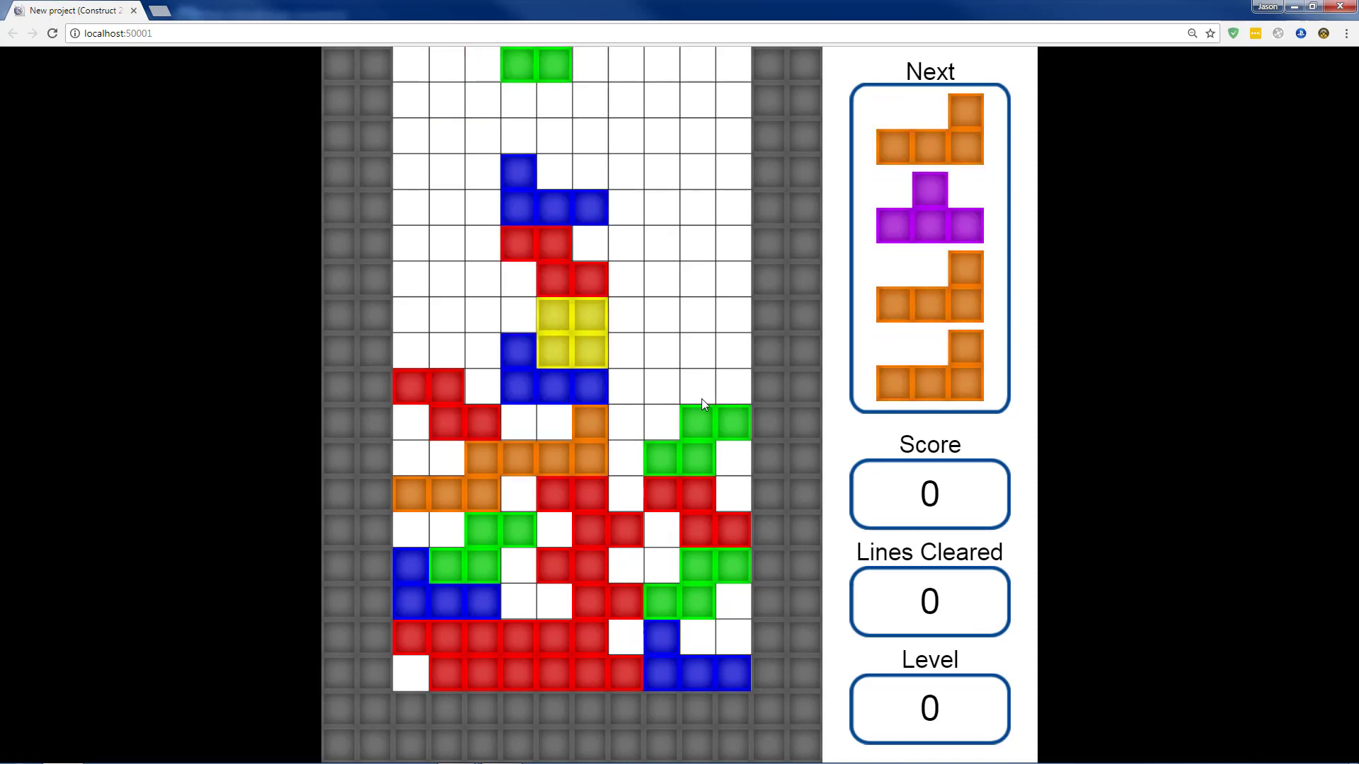
Paste the five Set animation frame actions into On start of layout; set nextBlock4's to random(0,7)
{"action": "left_click", "coordinate": [659, 591]}
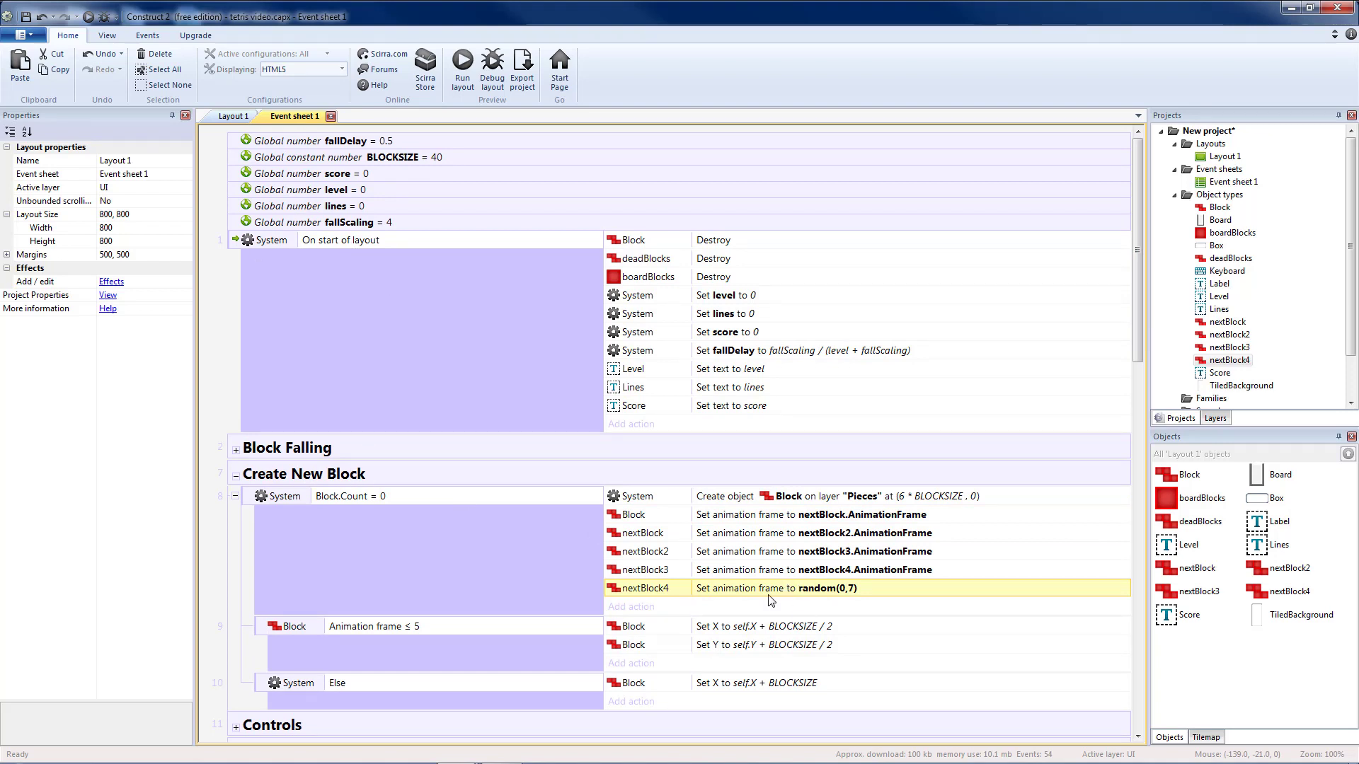
{"action": "key", "text": "ctrl+z"}
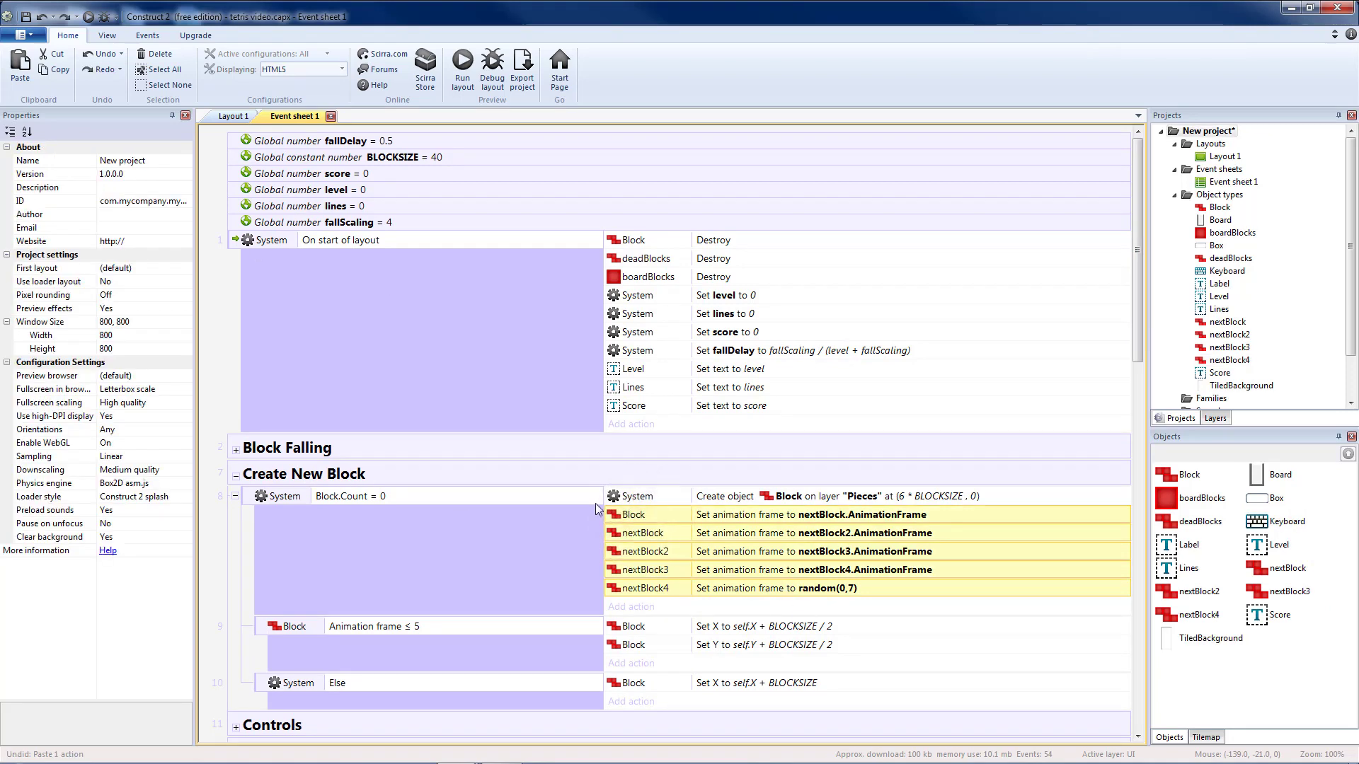
{"action": "key", "text": "ctrl+v"}
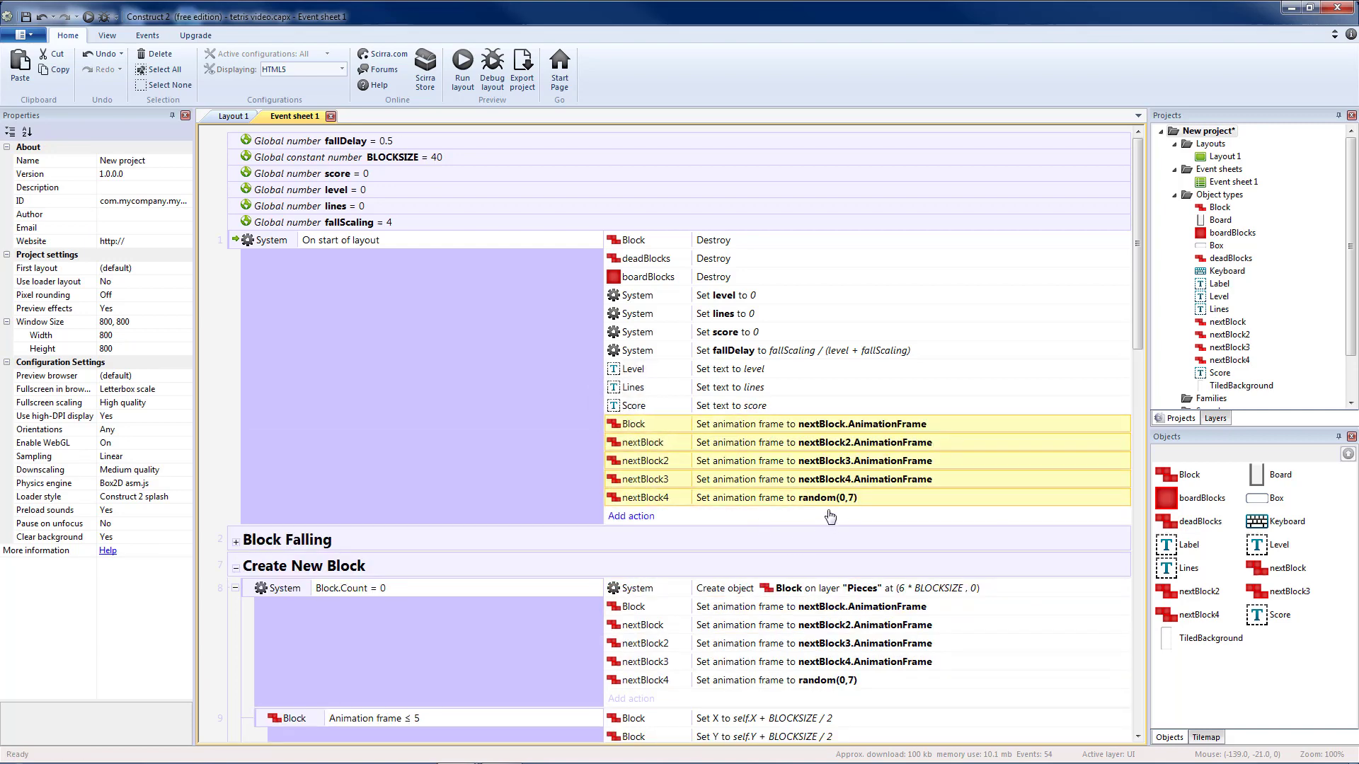
{"action": "double_click", "coordinate": [831, 499]}
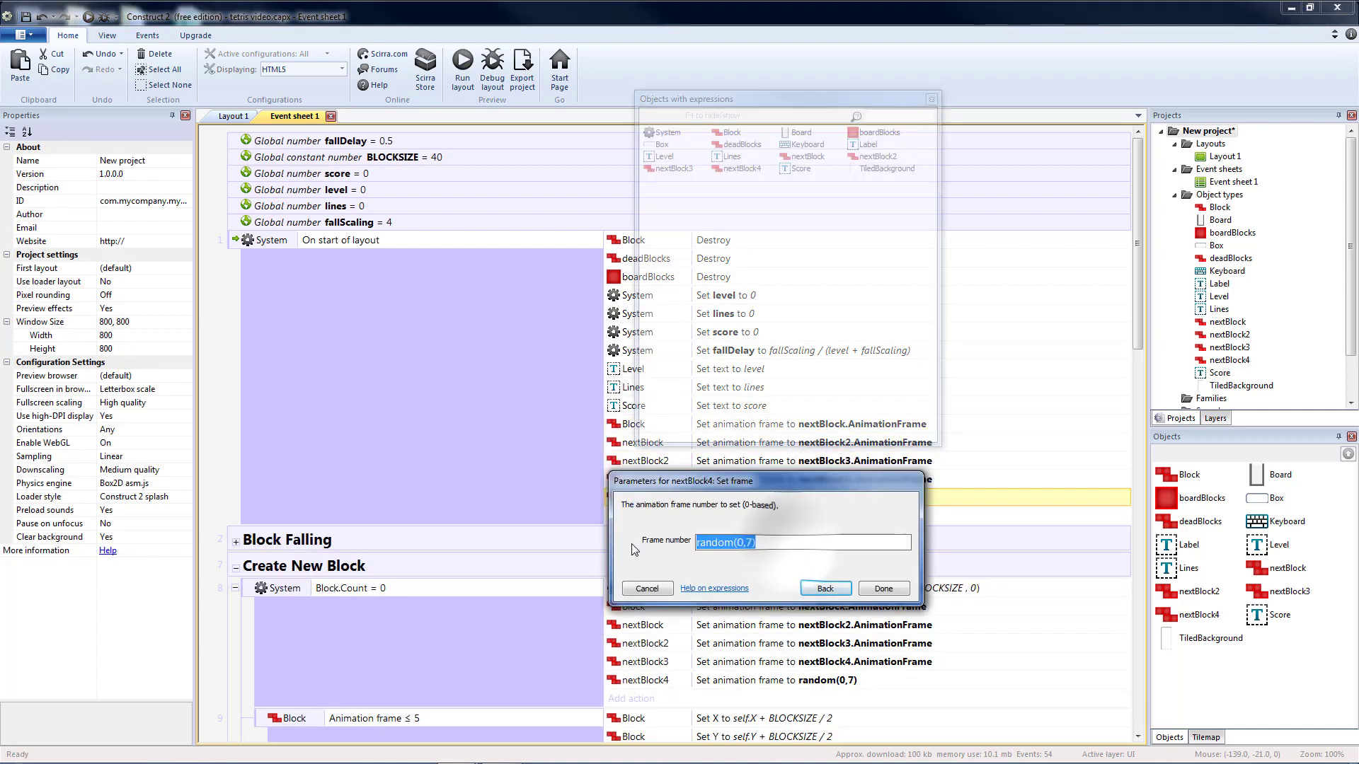
{"action": "left_click", "coordinate": [893, 594]}
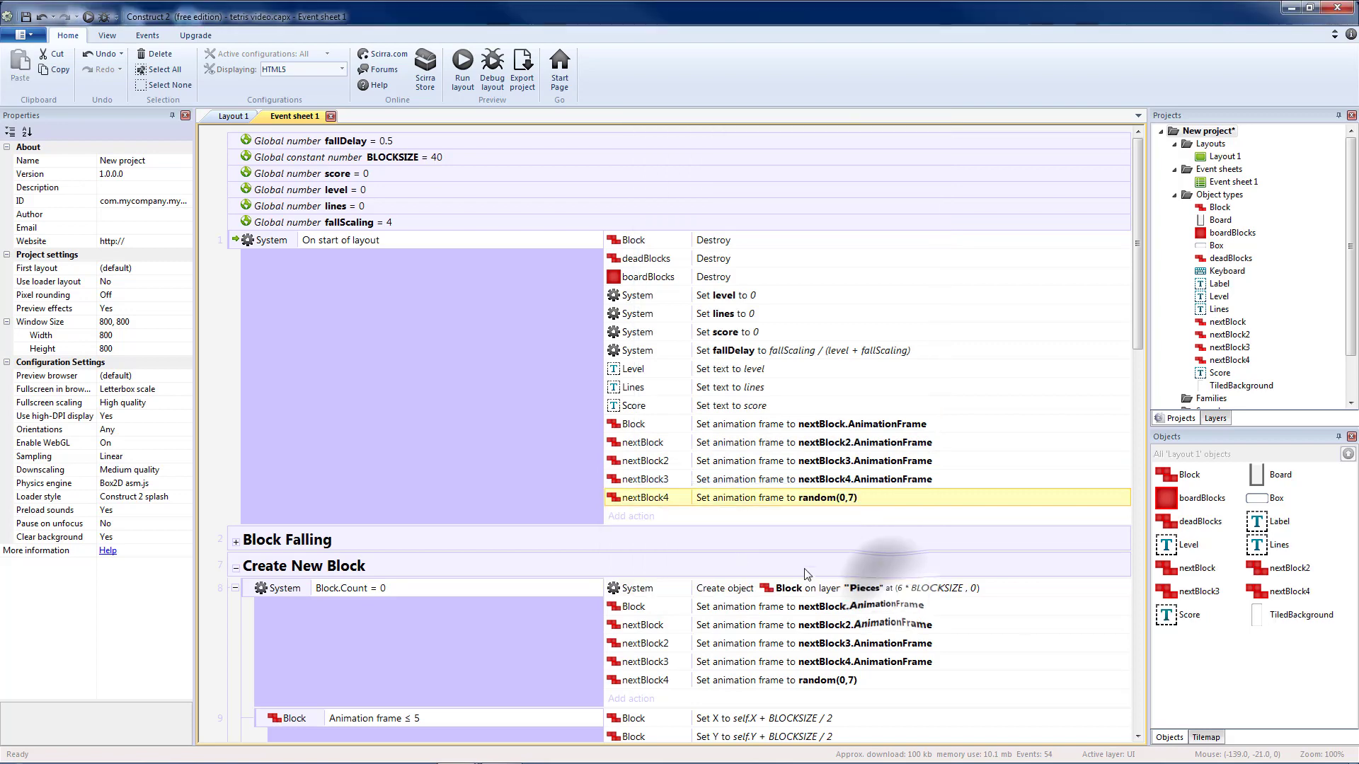
Change the nextBlock3, nextBlock2, nextBlock and Block frame actions to random(0,7)
{"action": "double_click", "coordinate": [838, 479]}
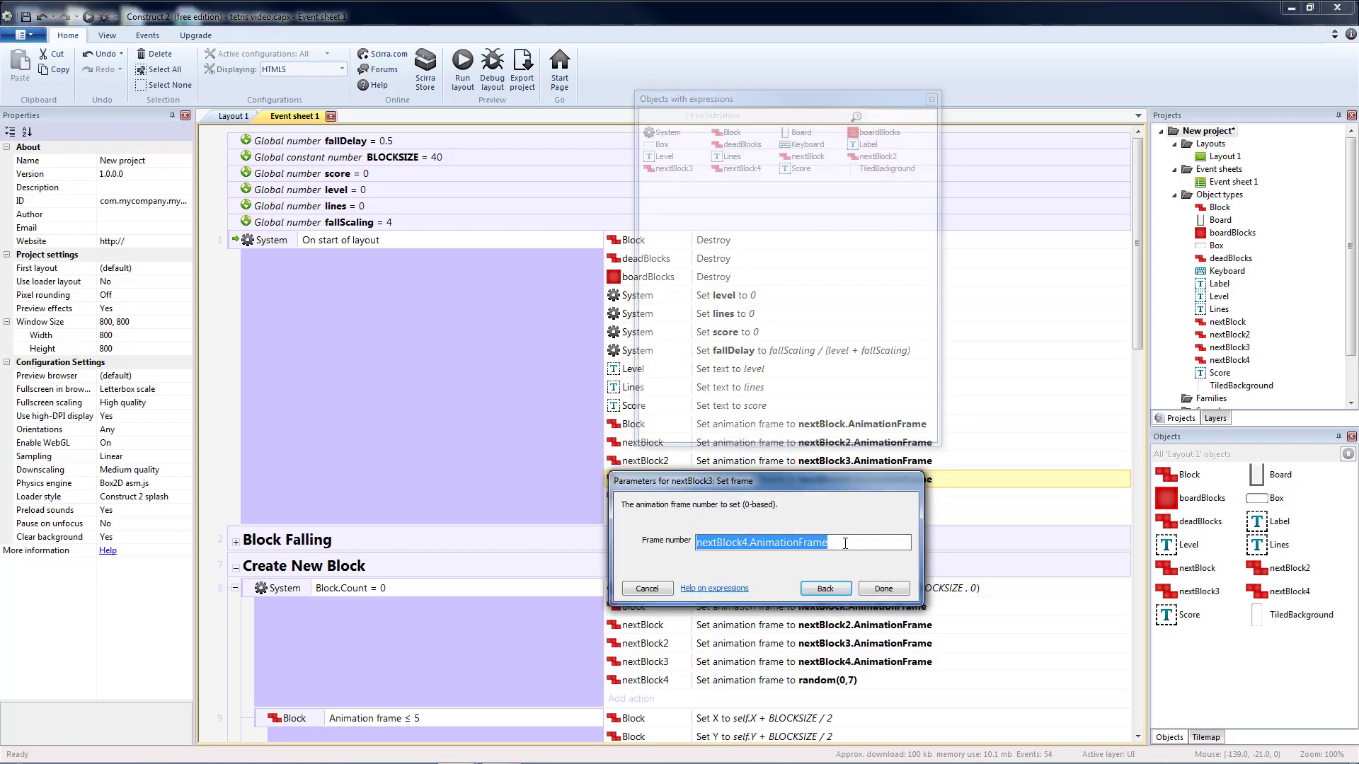
{"action": "left_click", "coordinate": [881, 590]}
{"action": "double_click", "coordinate": [846, 463]}
{"action": "type", "text": "random(0,7)"}
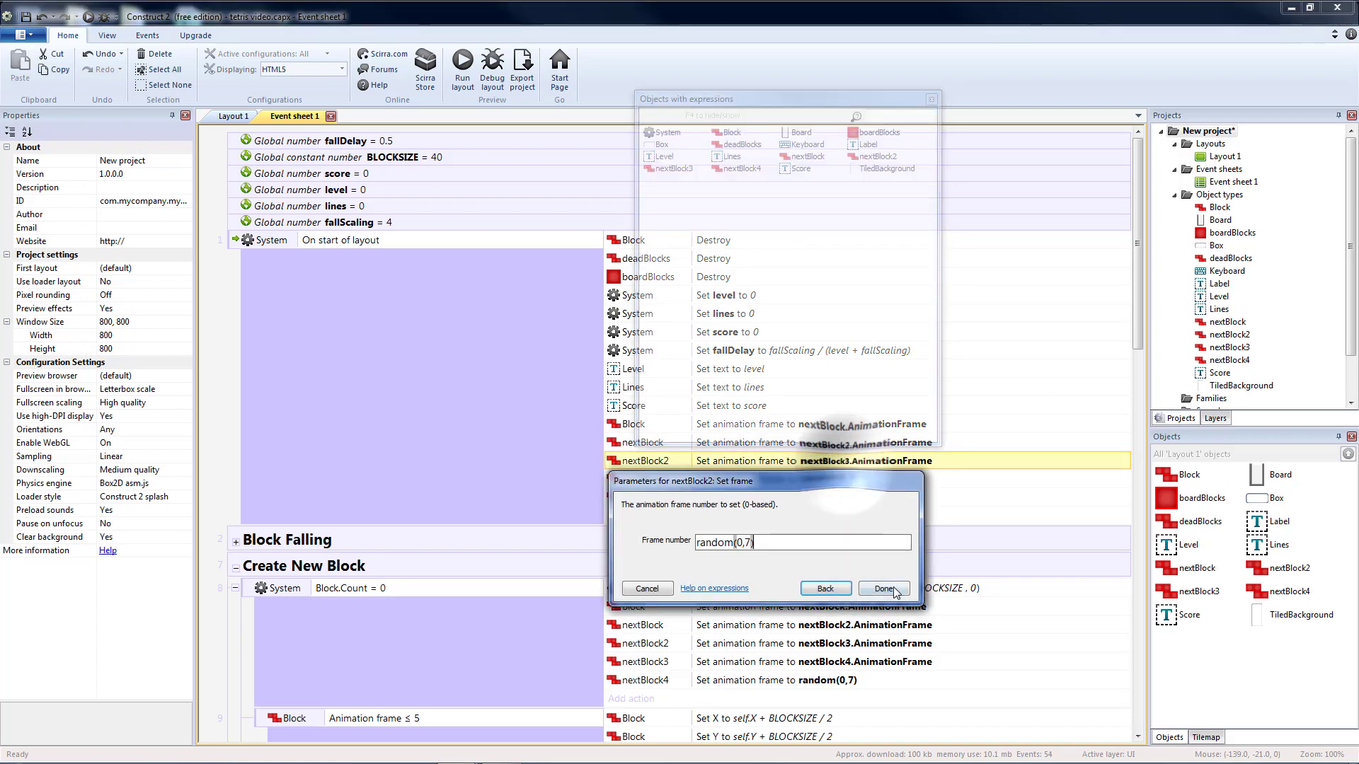
{"action": "left_click", "coordinate": [882, 589]}
{"action": "double_click", "coordinate": [845, 444]}
{"action": "type", "text": "random(0,7)"}
{"action": "left_click", "coordinate": [883, 591]}
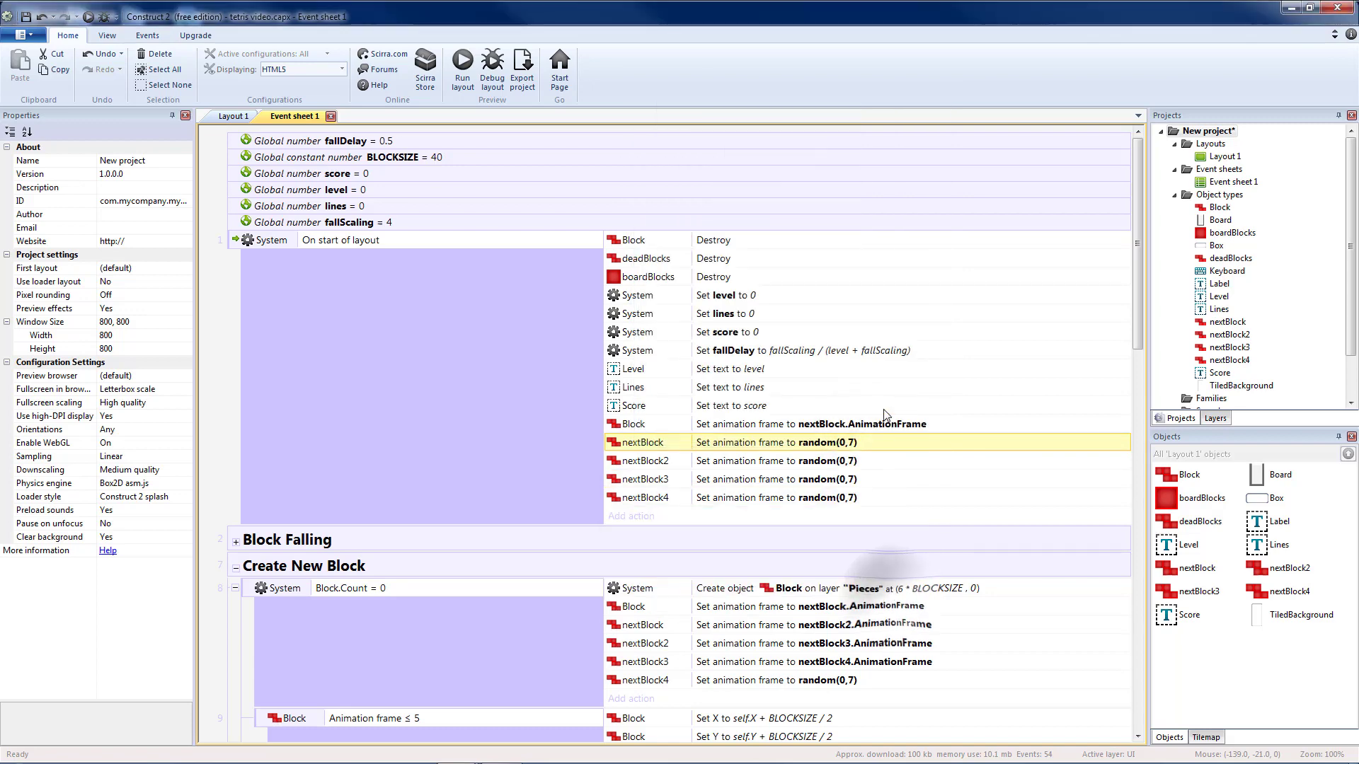
{"action": "double_click", "coordinate": [849, 424]}
{"action": "type", "text": "random(0,7)"}
{"action": "left_click", "coordinate": [882, 590]}
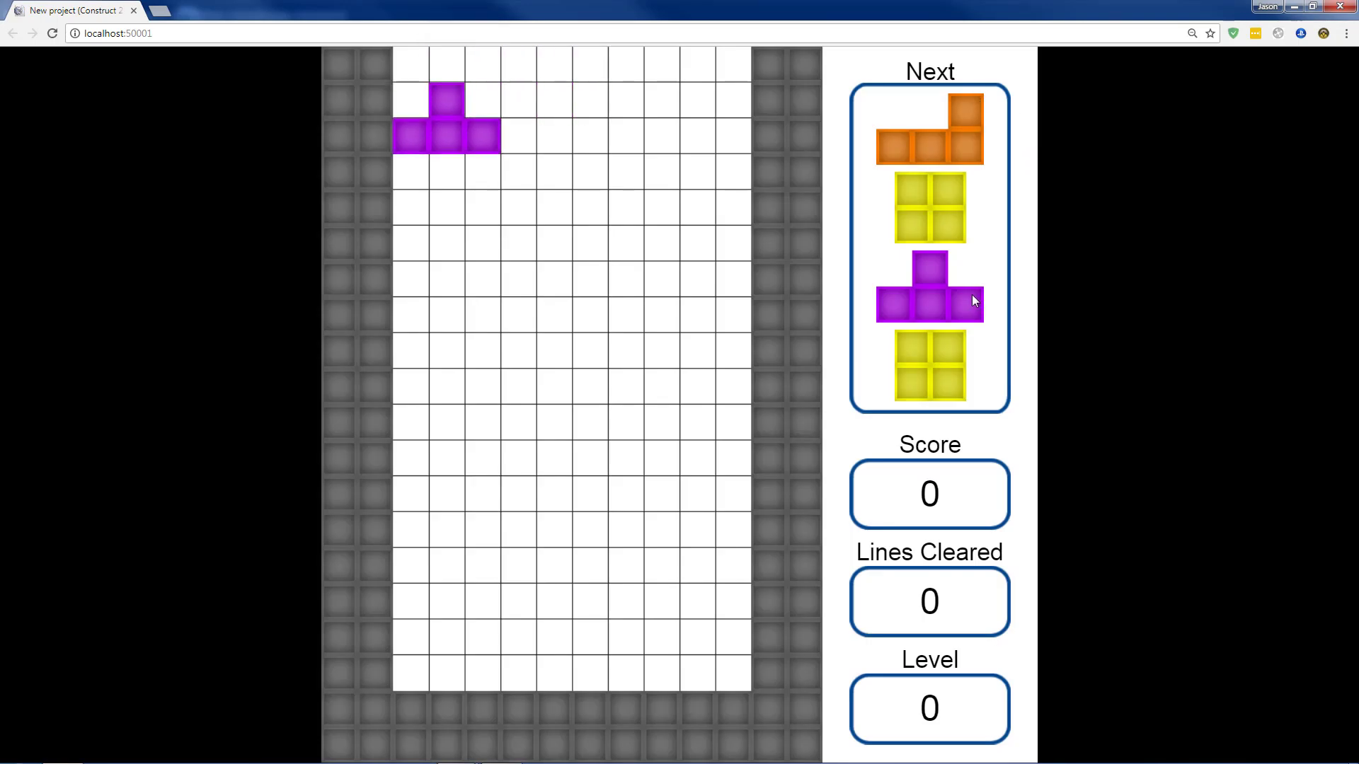
Drop the purple T, orange L and yellow O pieces in the Chrome test run
{"action": "key", "text": "space"}
{"action": "key", "text": "Right"}
{"action": "key", "text": "Right"}
{"action": "key", "text": "Right"}
{"action": "key", "text": "space"}
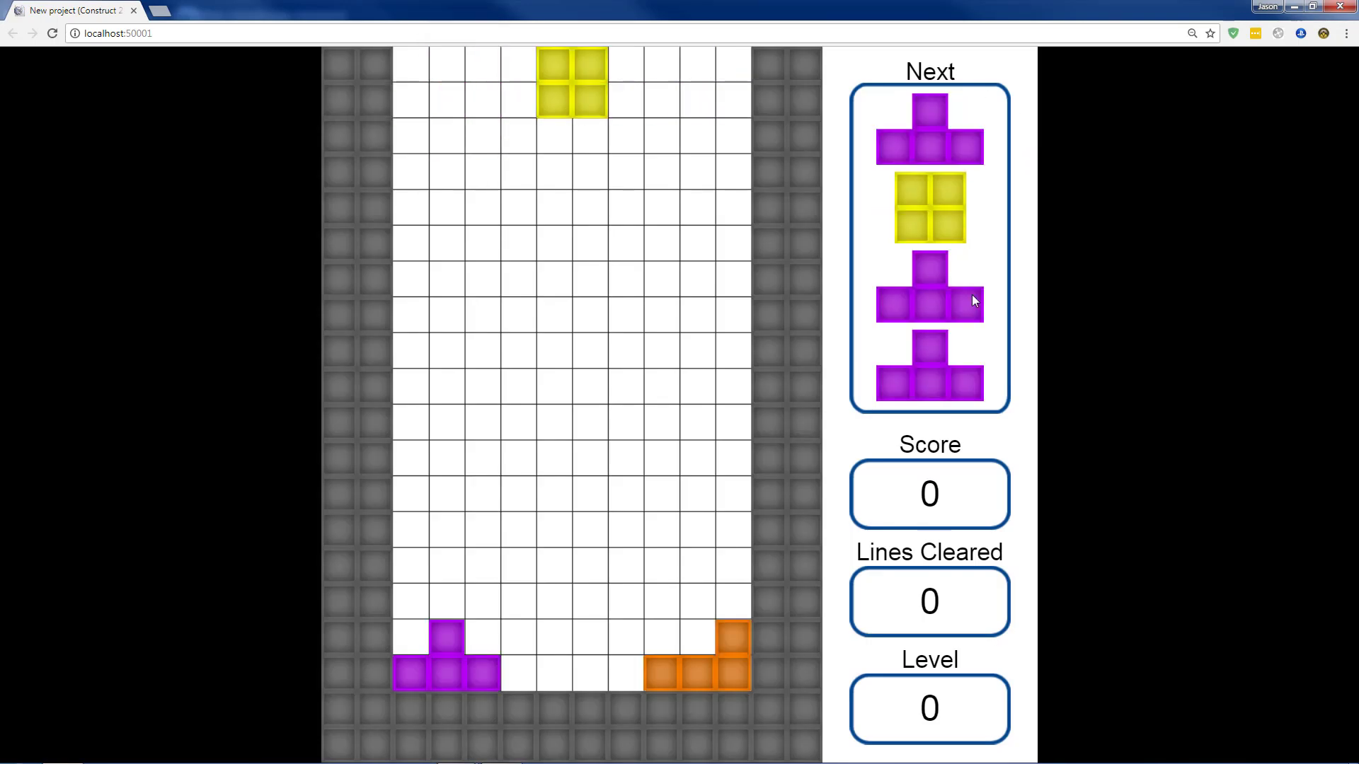
{"action": "key", "text": "space"}
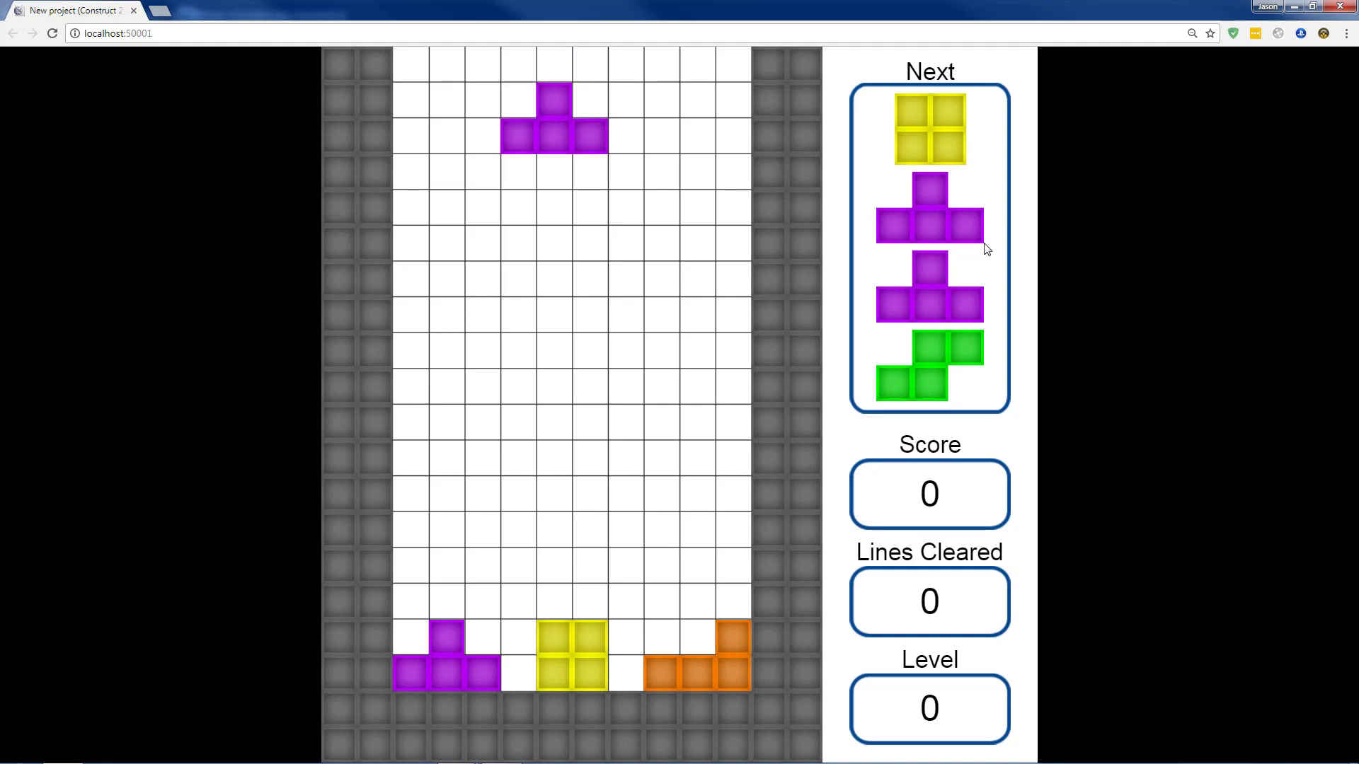
Rotate purple T pieces onto the left wall and stack a second yellow O
{"action": "key", "text": "Up"}
{"action": "key", "text": "Left"}
{"action": "key", "text": "Left"}
{"action": "key", "text": "Left"}
{"action": "key", "text": "Left"}
{"action": "key", "text": "space"}
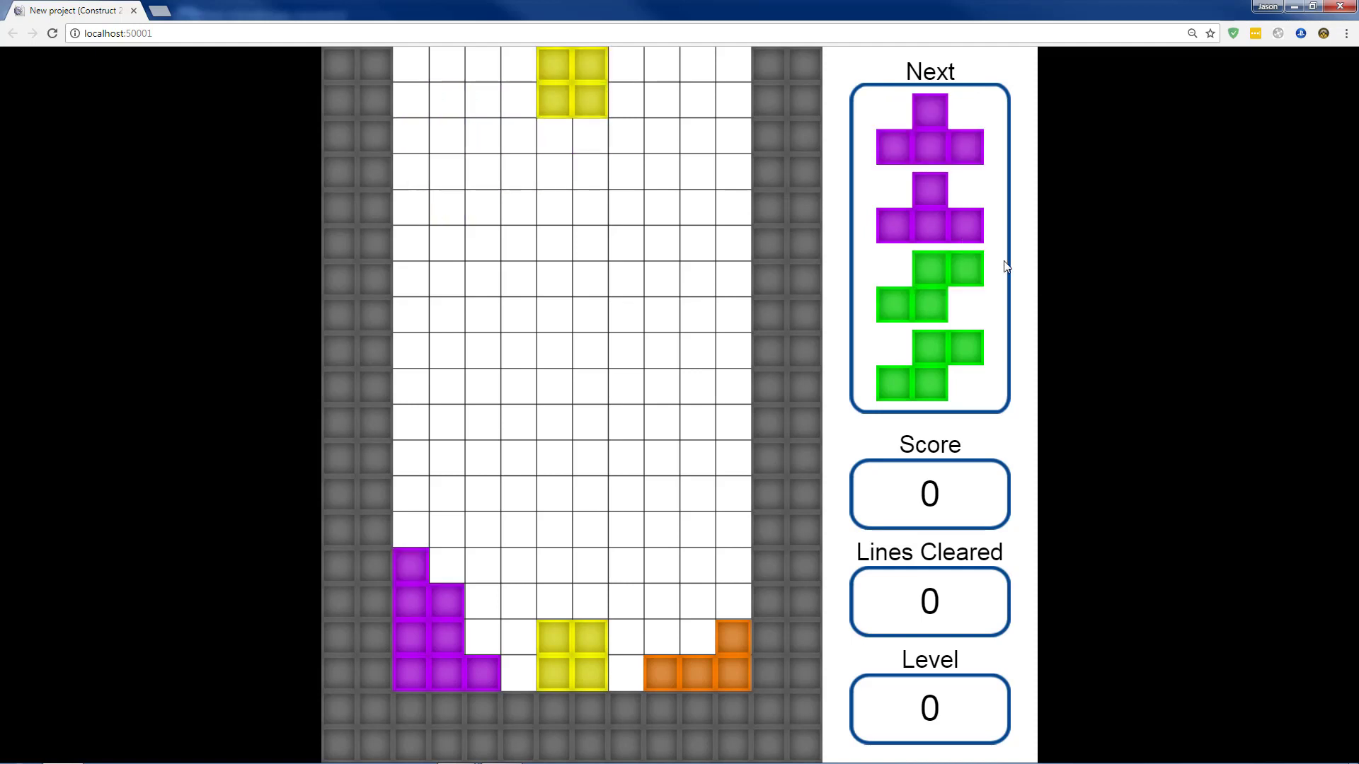
{"action": "key", "text": "space"}
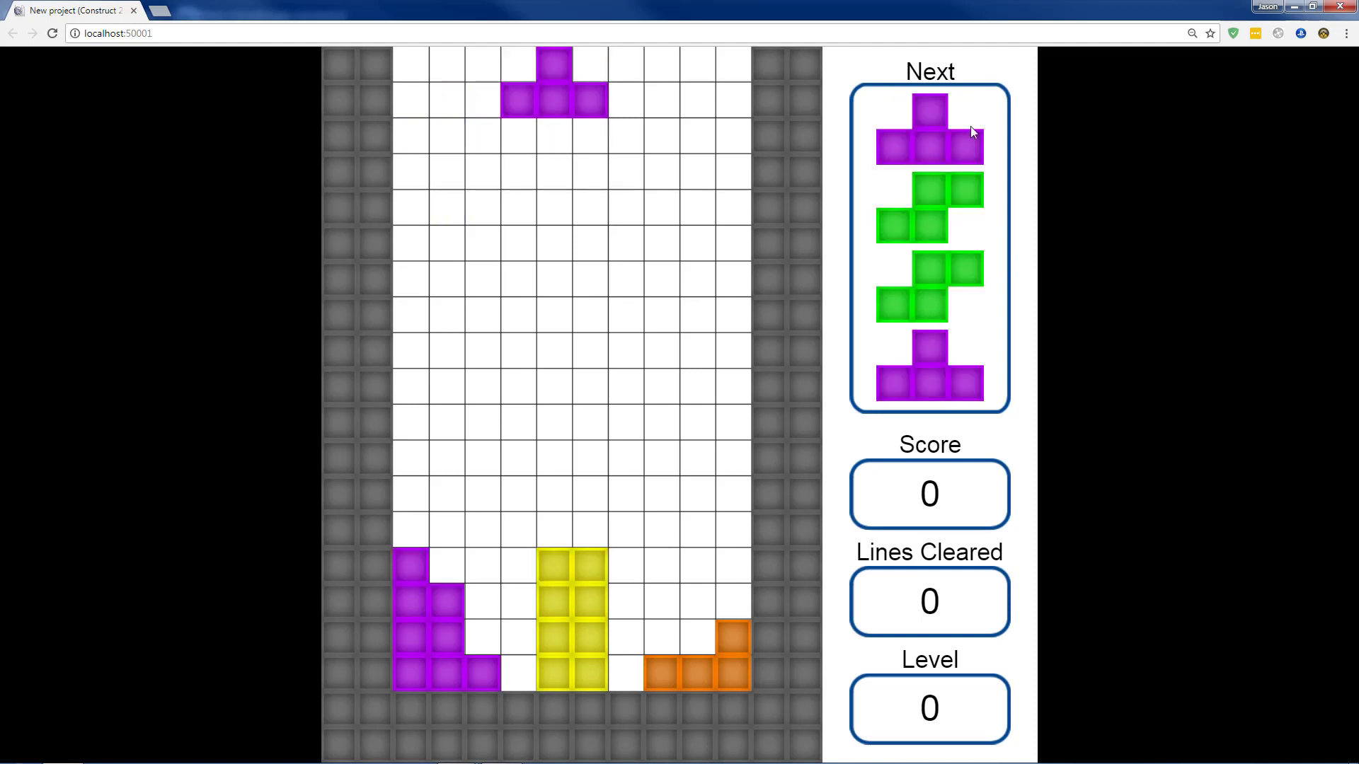
{"action": "key", "text": "Up"}
{"action": "key", "text": "Up"}
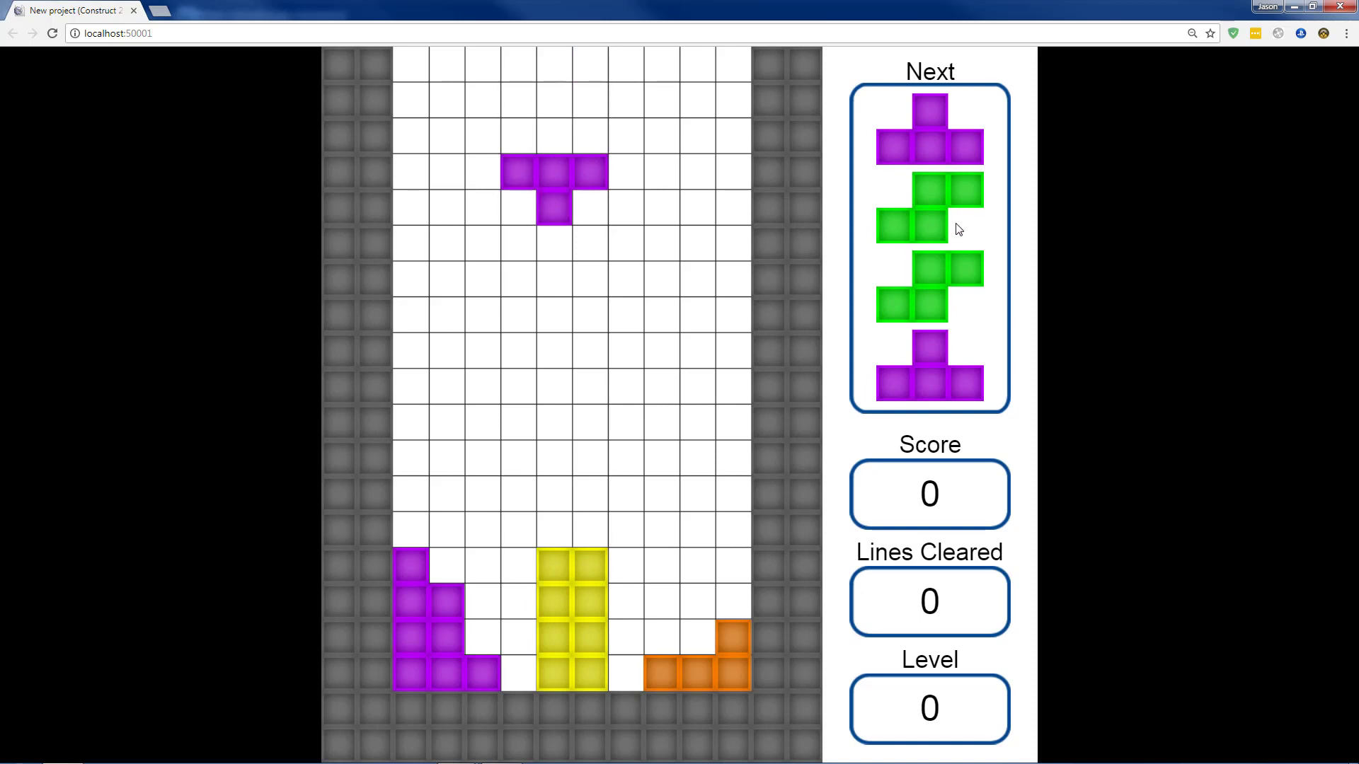
{"action": "key", "text": "Up"}
{"action": "key", "text": "Left"}
{"action": "key", "text": "Left"}
{"action": "key", "text": "Left"}
{"action": "key", "text": "space"}
{"action": "key", "text": "space"}
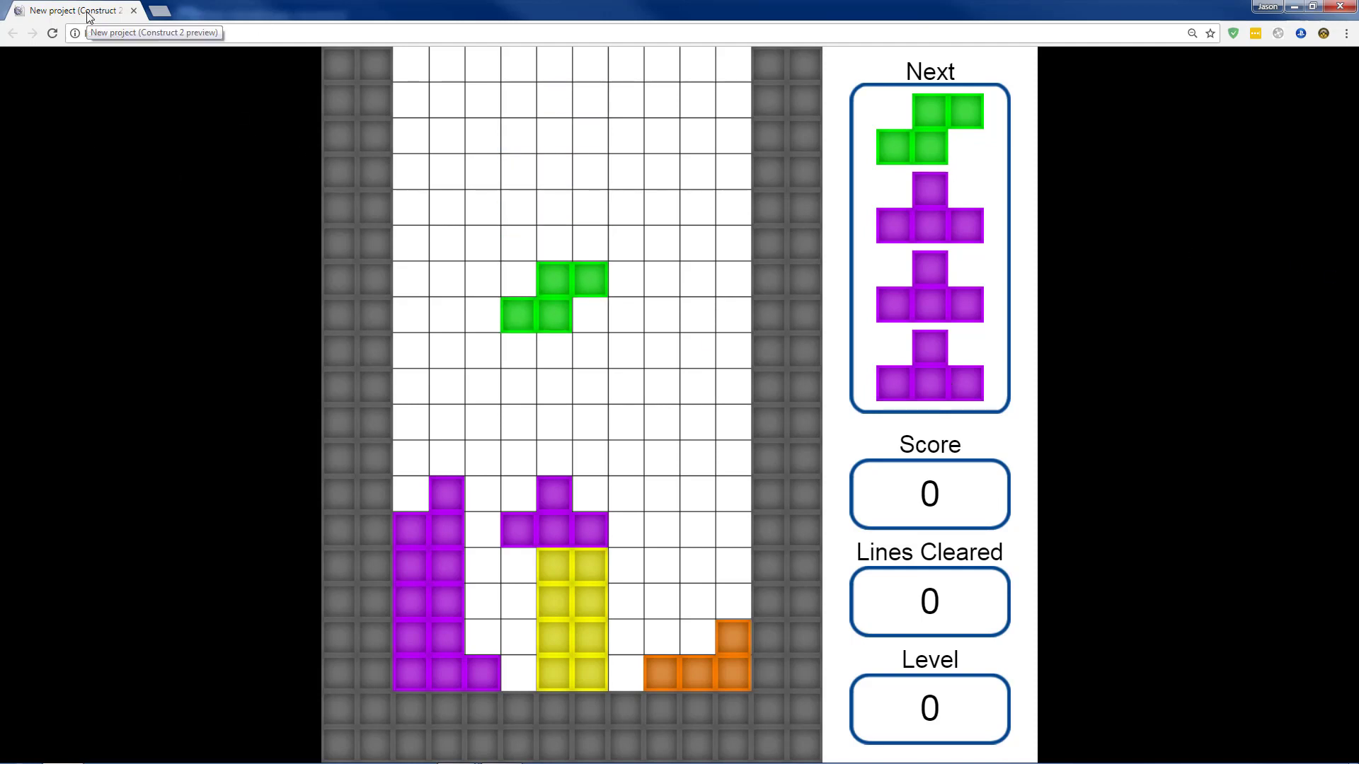
{"action": "scroll", "coordinate": [665, 436], "scroll_direction": "down", "scroll_amount": 3}
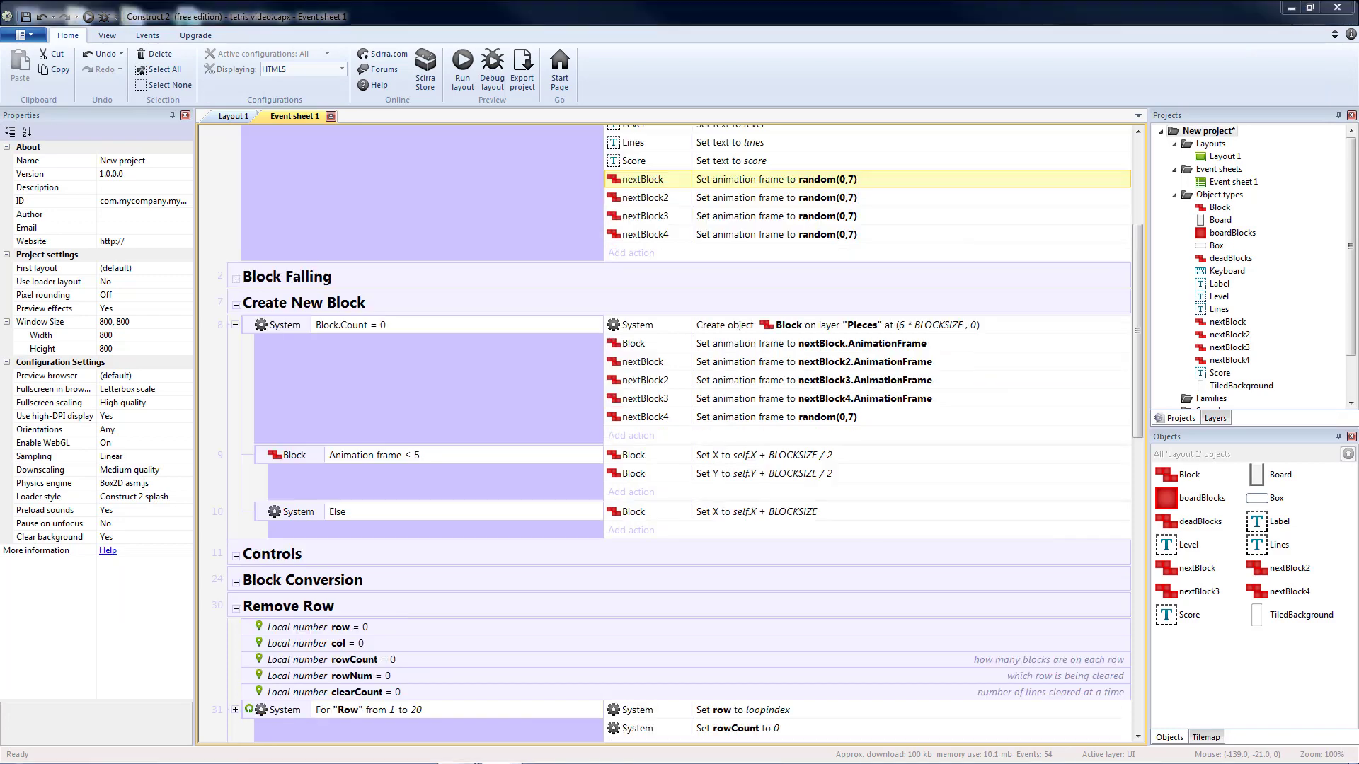
Add a blank sub-event to Block.Count = 0, above Animation frame ≤ 5, and begin its condition
{"action": "left_click", "coordinate": [303, 328]}
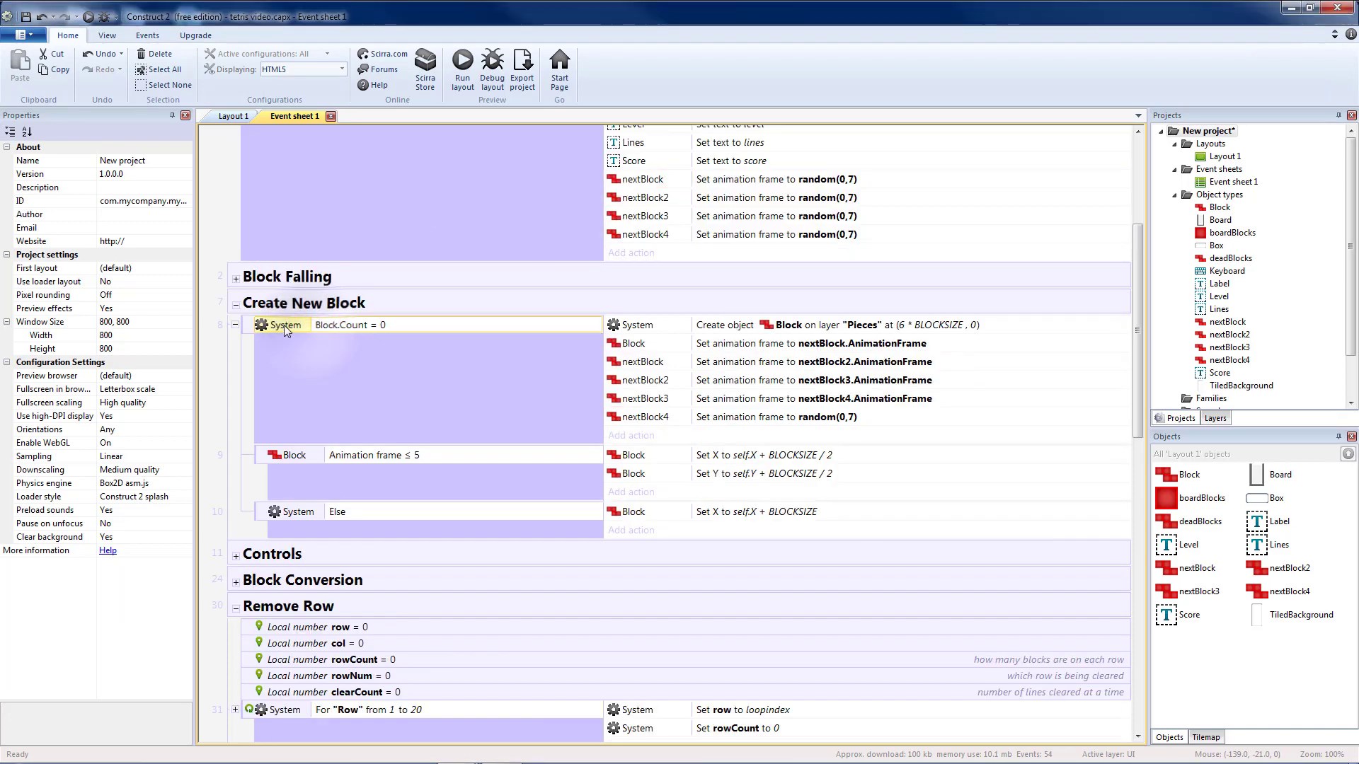
{"action": "right_click", "coordinate": [251, 329]}
{"action": "mouse_move", "coordinate": [318, 335]}
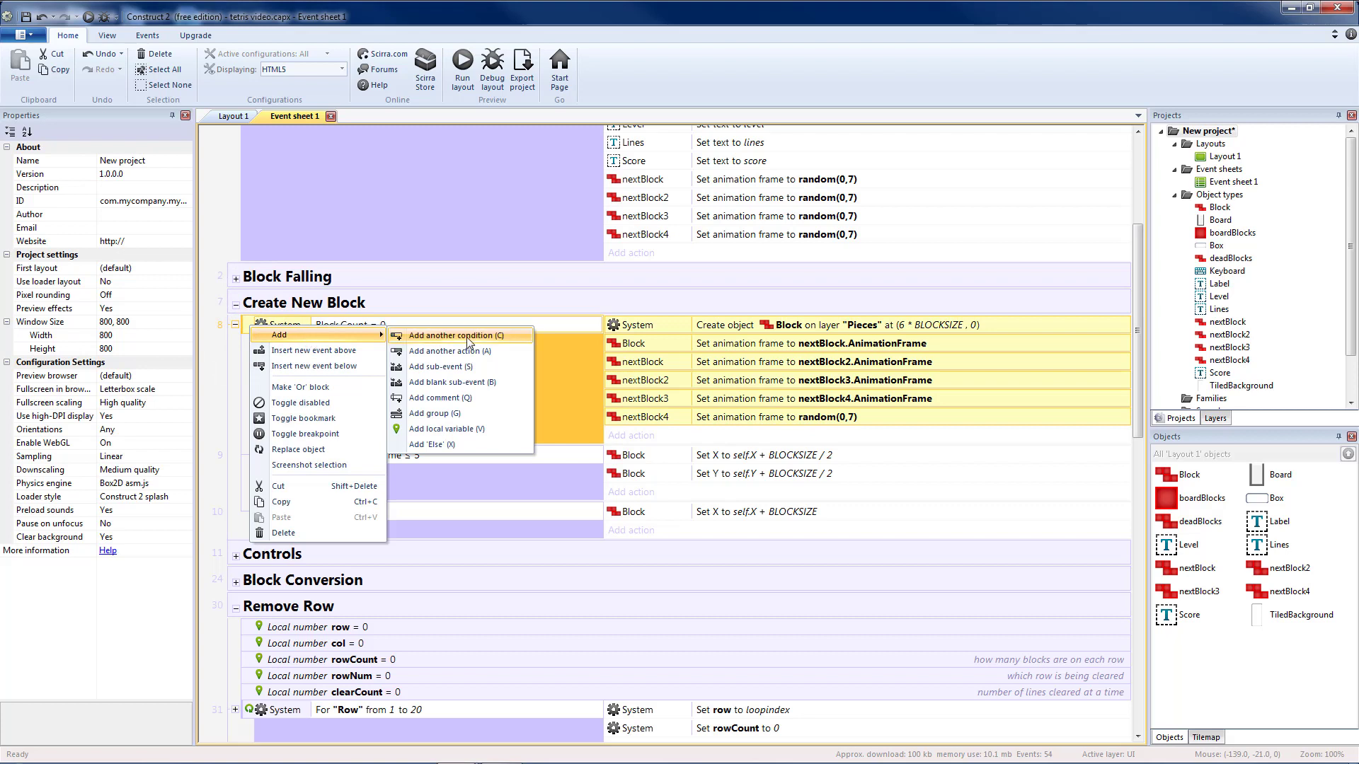
{"action": "left_click", "coordinate": [457, 382]}
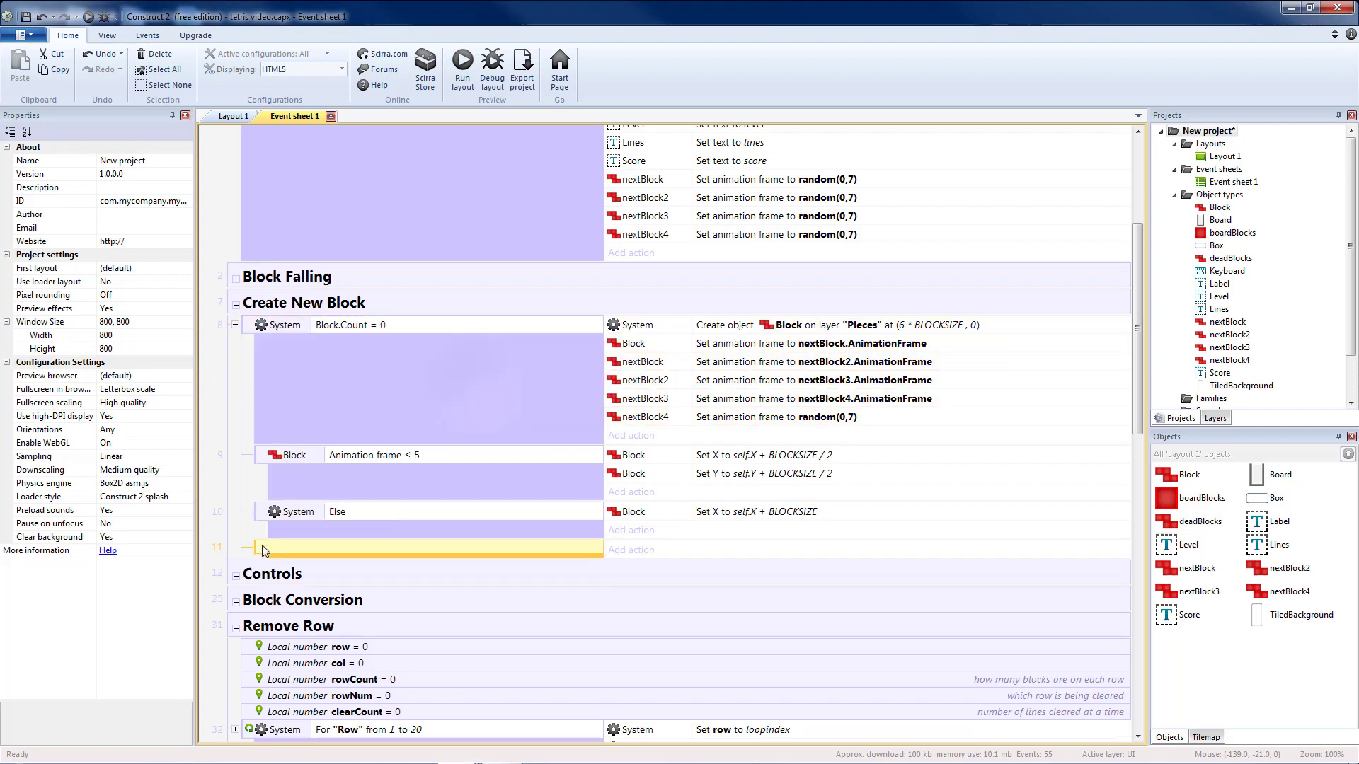
{"action": "left_click_drag", "start_coordinate": [264, 549], "coordinate": [291, 453]}
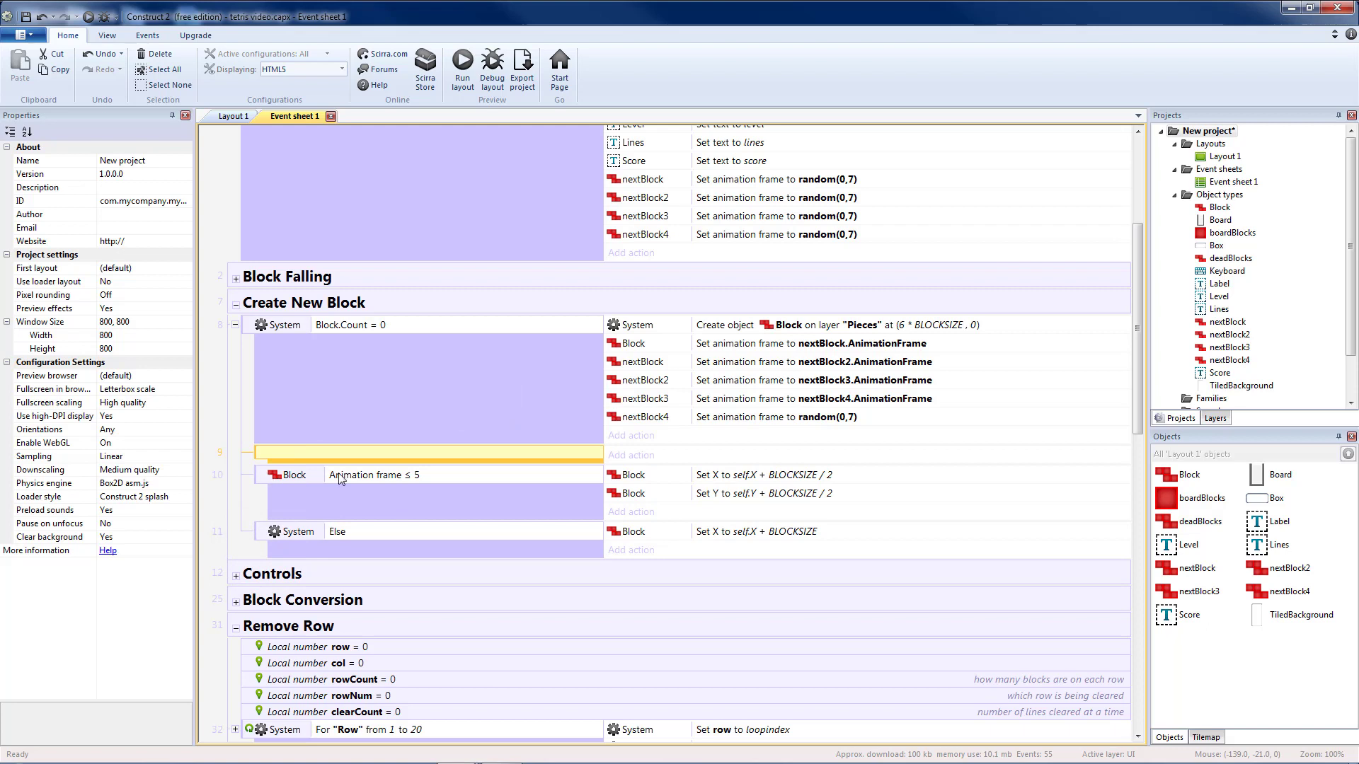
{"action": "left_click_drag", "start_coordinate": [347, 453], "coordinate": [349, 475]}
{"action": "left_click_drag", "start_coordinate": [644, 424], "coordinate": [646, 425]}
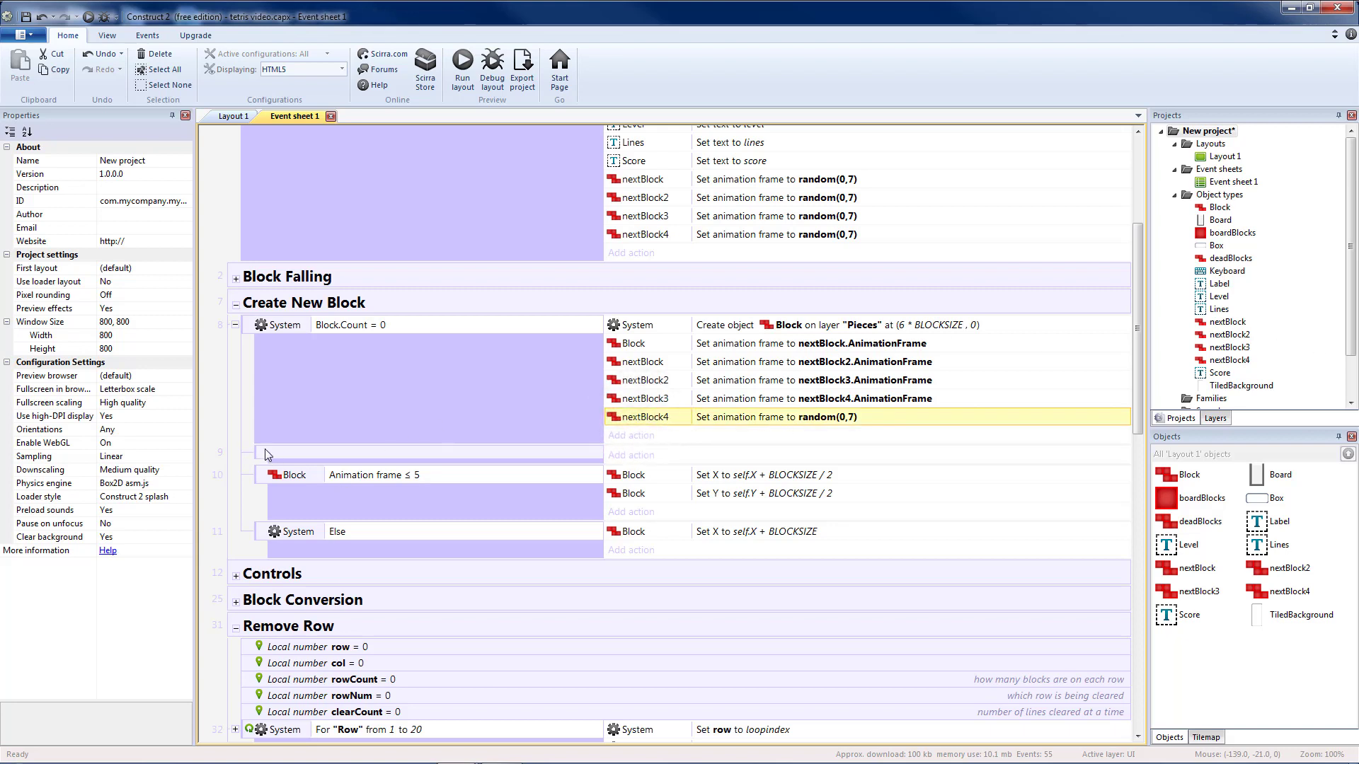
{"action": "double_click", "coordinate": [305, 449]}
Give the sub-event a System While condition plus nextBlock4 frame = nextBlock3.AnimationFrame
{"action": "double_click", "coordinate": [311, 226]}
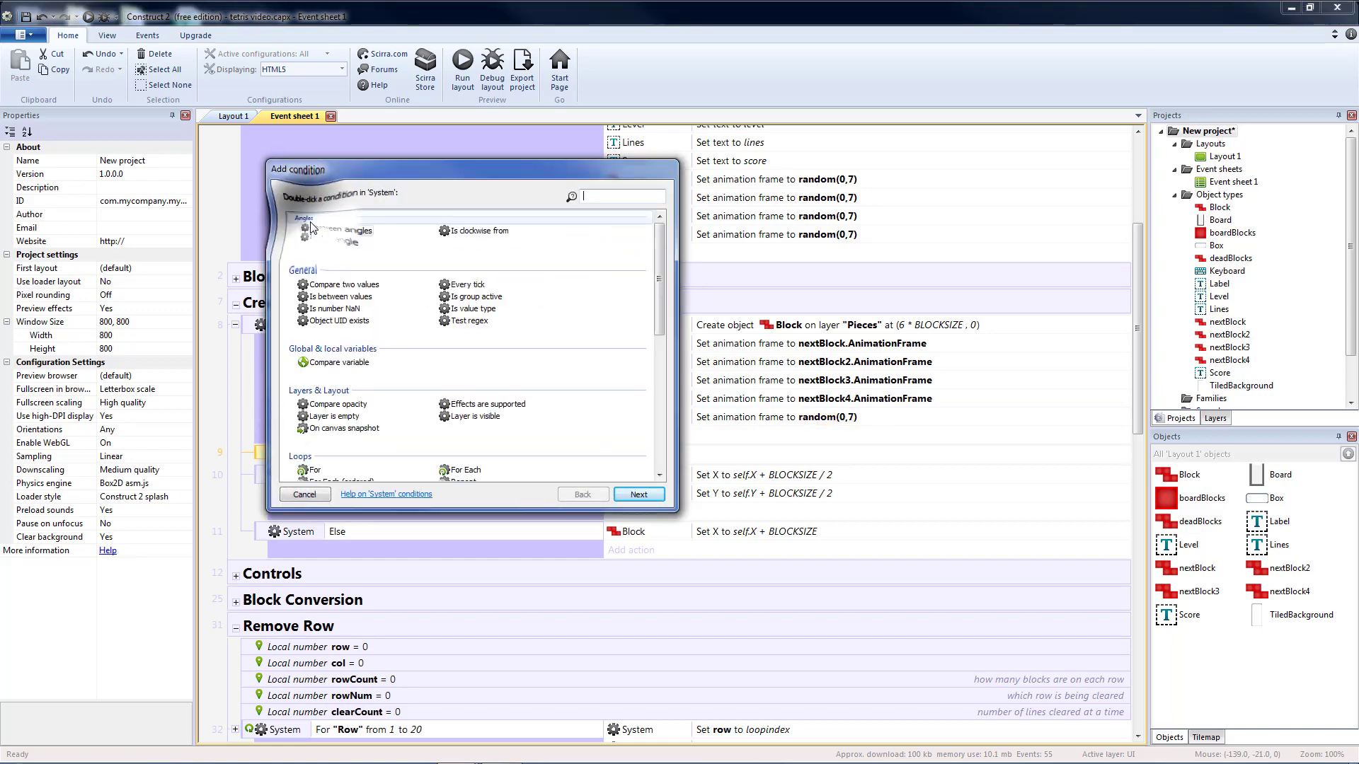
{"action": "scroll", "coordinate": [478, 440], "scroll_direction": "down", "scroll_amount": 1}
{"action": "double_click", "coordinate": [321, 439]}
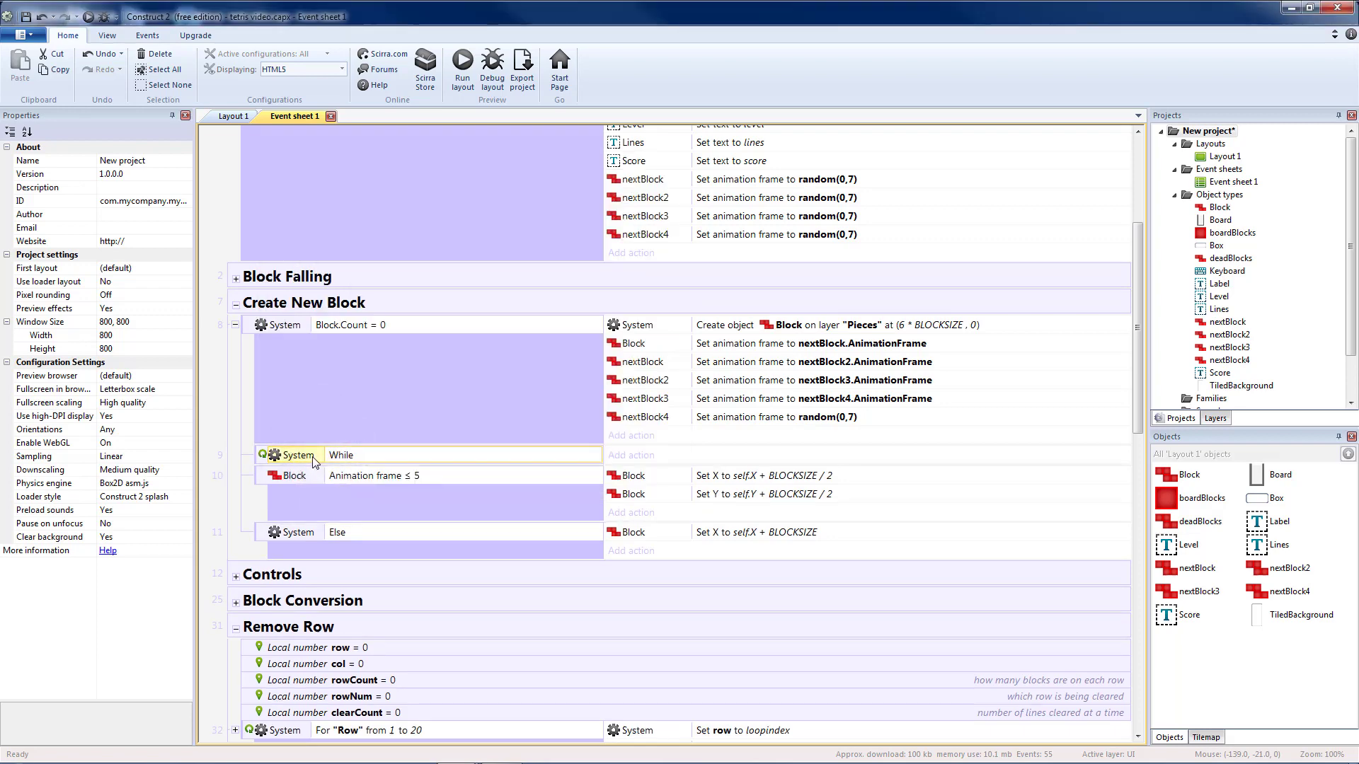
{"action": "right_click", "coordinate": [288, 460]}
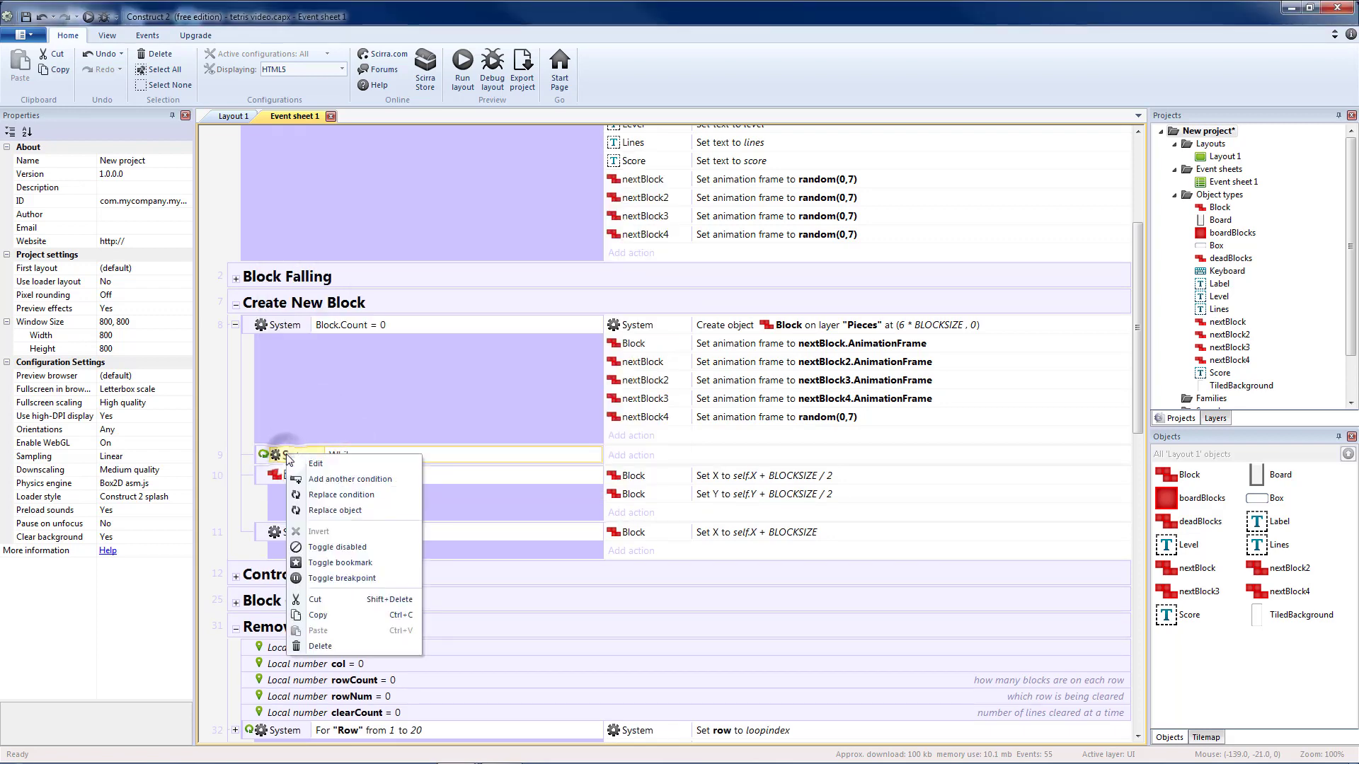
{"action": "left_click", "coordinate": [356, 476]}
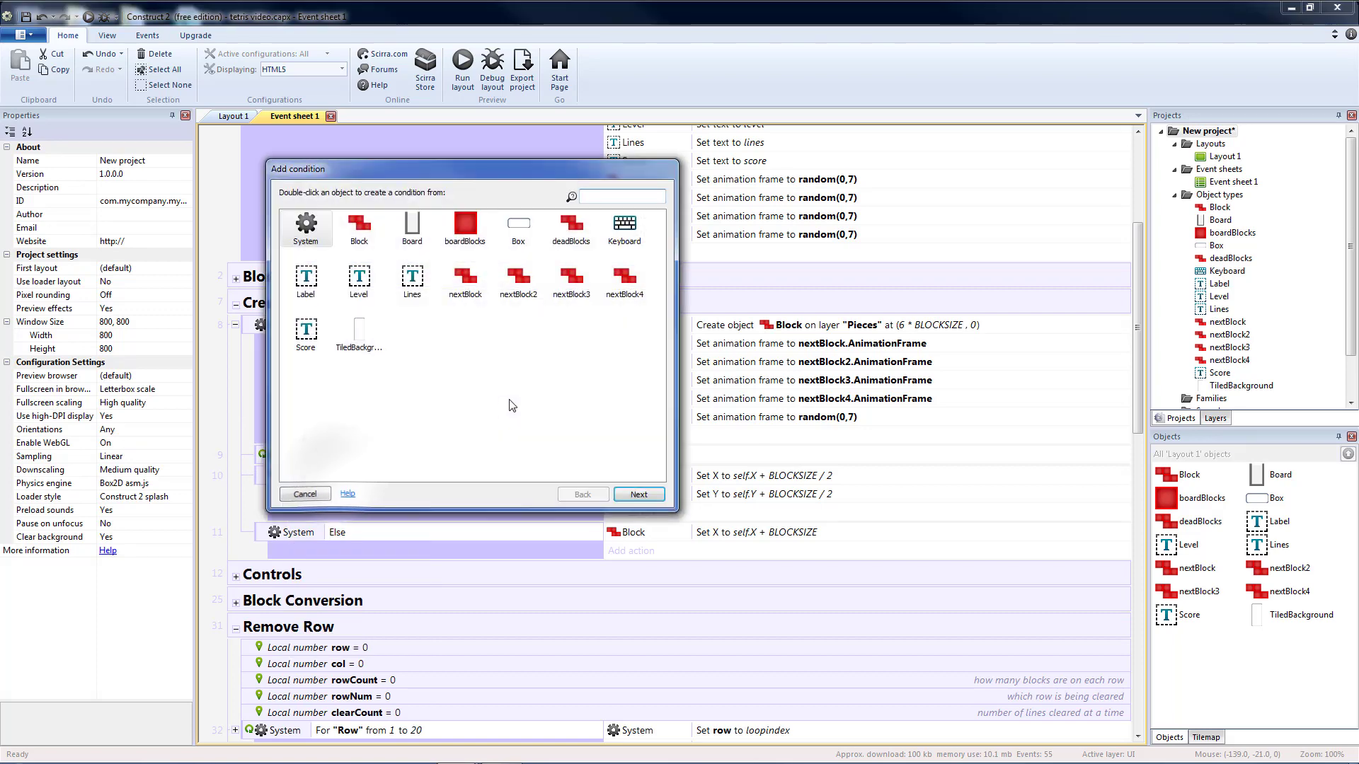
{"action": "double_click", "coordinate": [627, 287]}
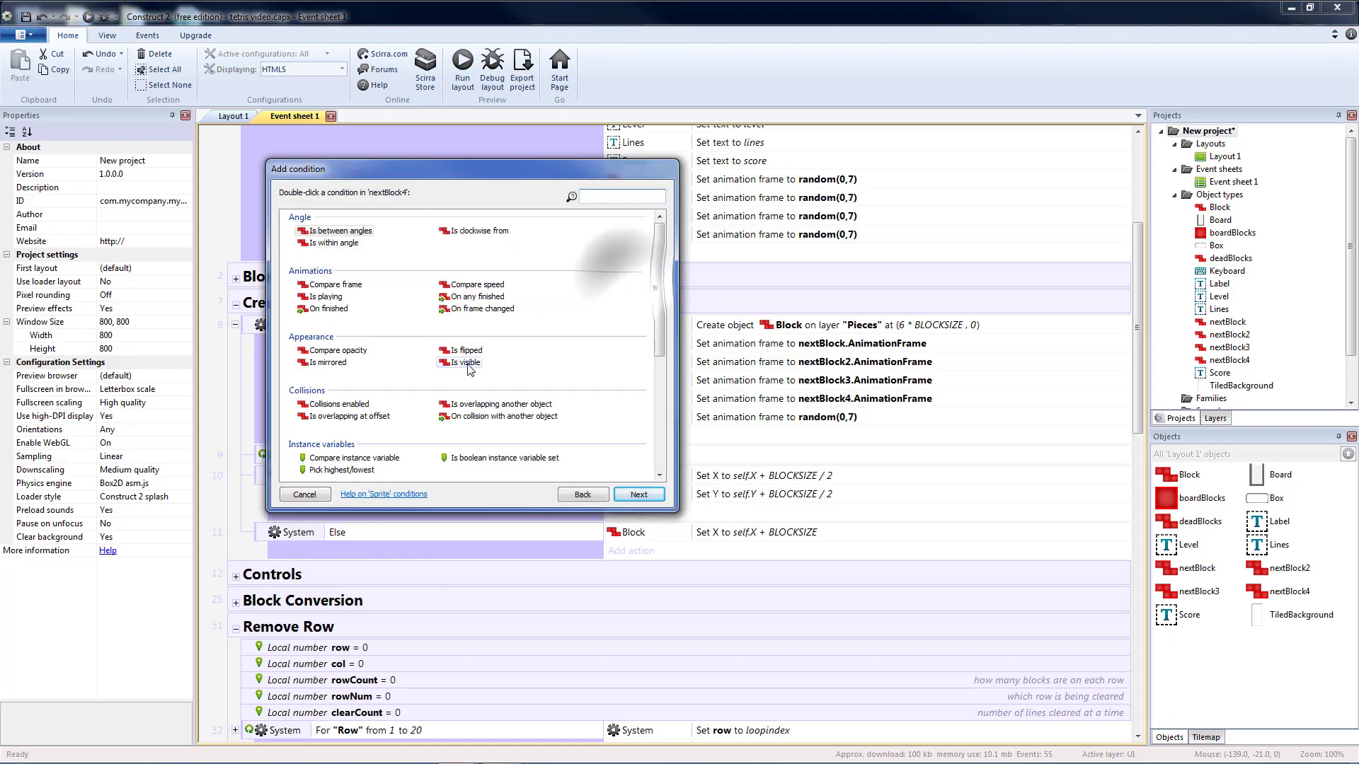
{"action": "double_click", "coordinate": [338, 286]}
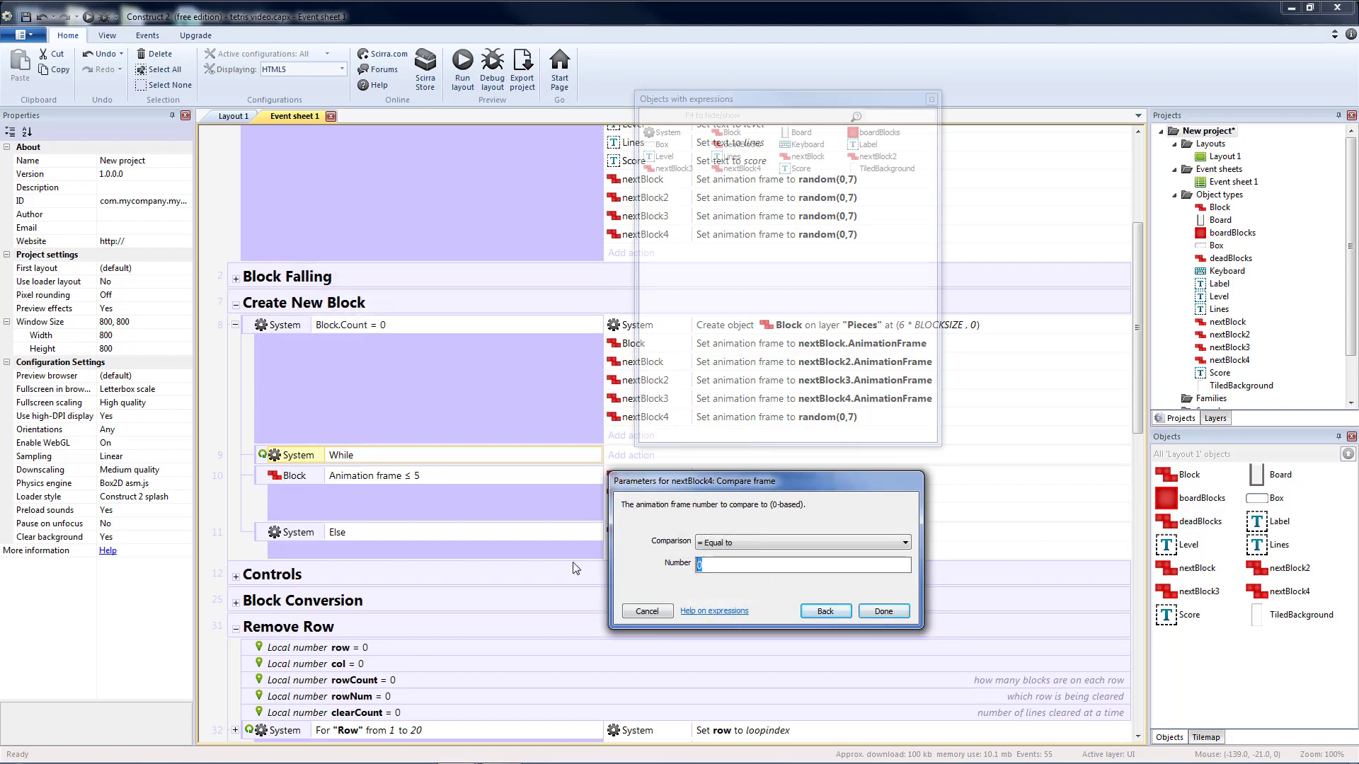
{"action": "type", "text": "nex"}
{"action": "type", "text": "Block3"}
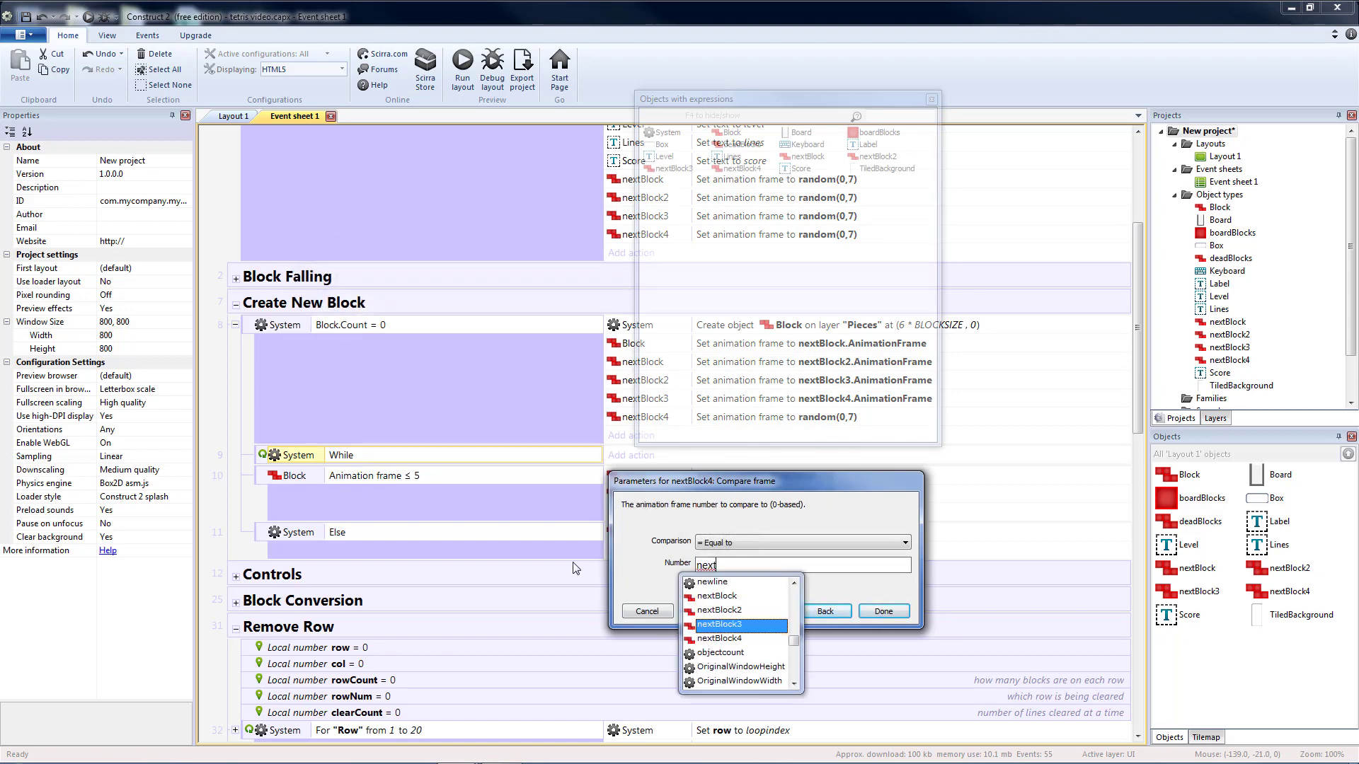
{"action": "type", "text": ".a"}
{"action": "type", "text": "i"}
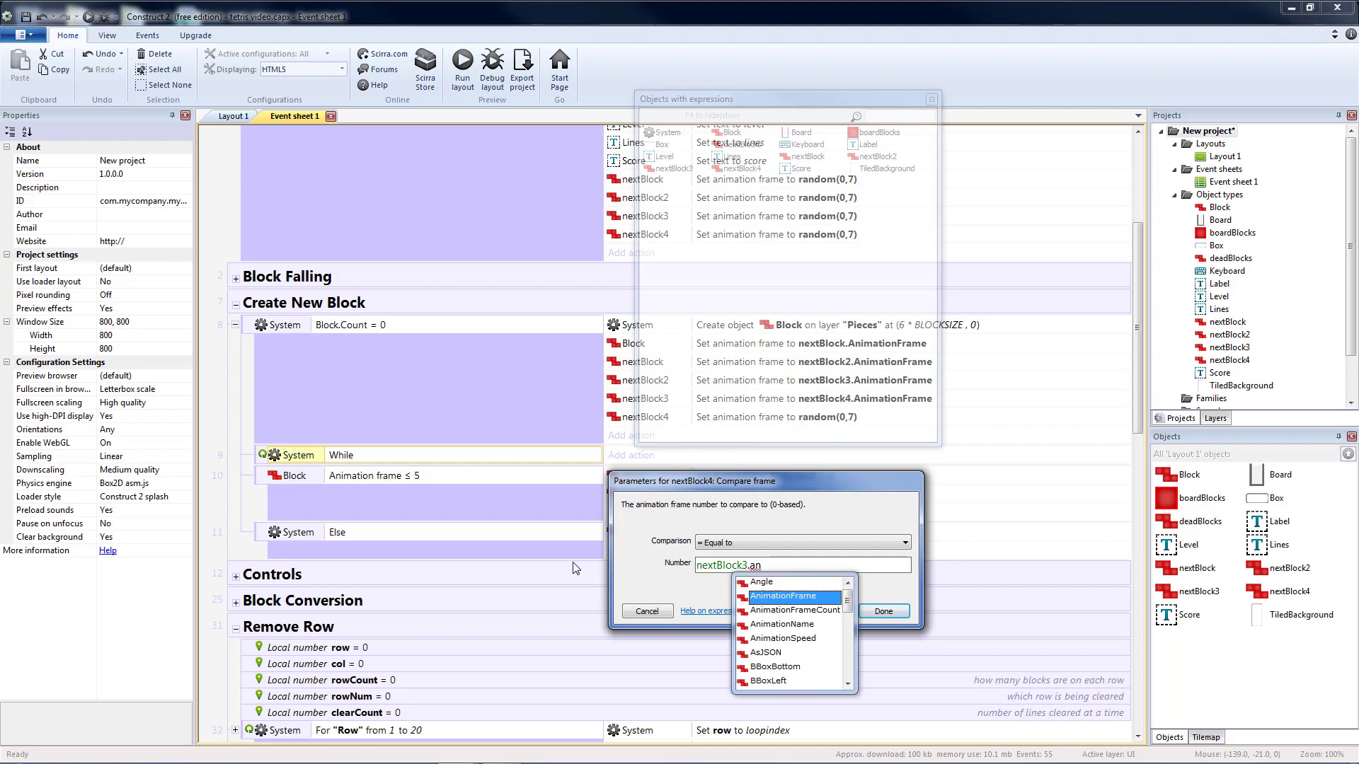
{"action": "key", "text": "Return"}
{"action": "left_click", "coordinate": [885, 612]}
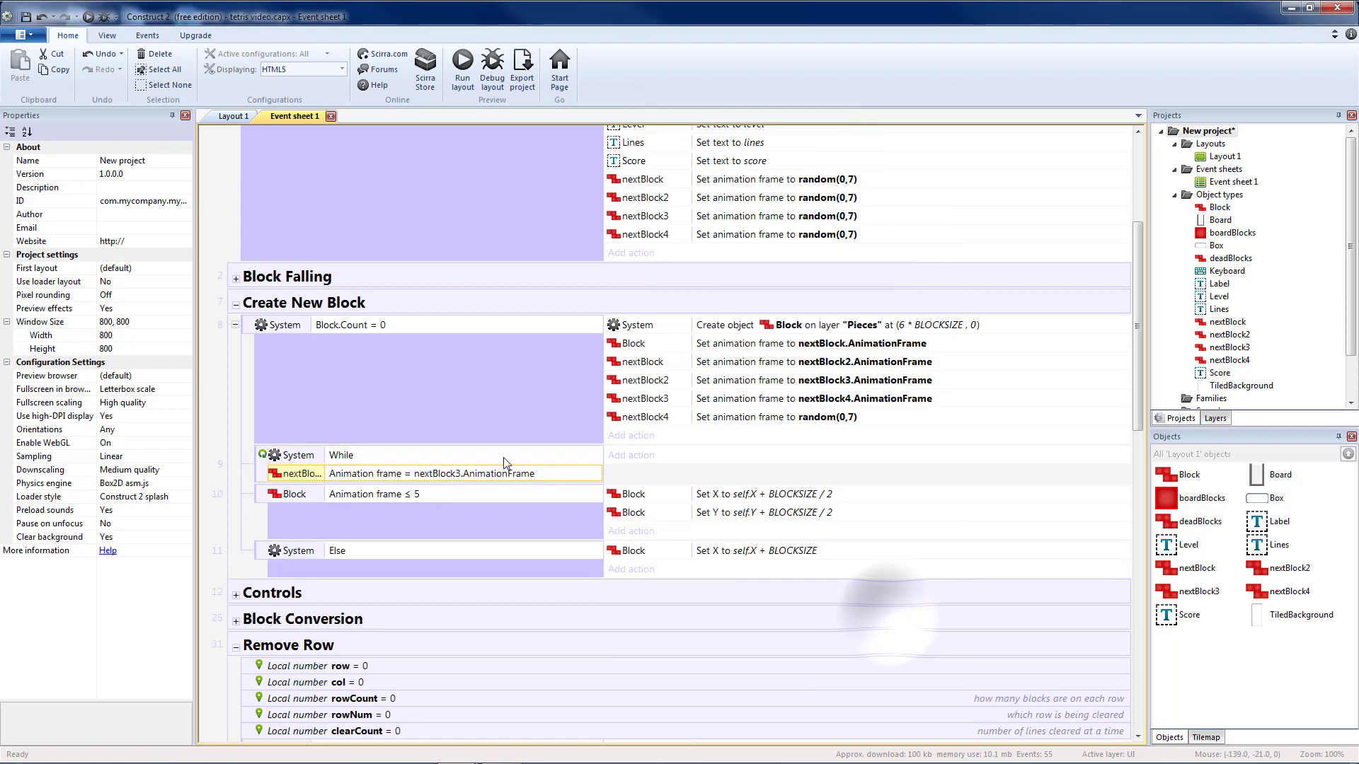
Duplicate that condition so it compares nextBlock4's frame to nextBlock2.AnimationFrame
{"action": "key", "text": "ctrl+c"}
{"action": "key", "text": "ctrl+v"}
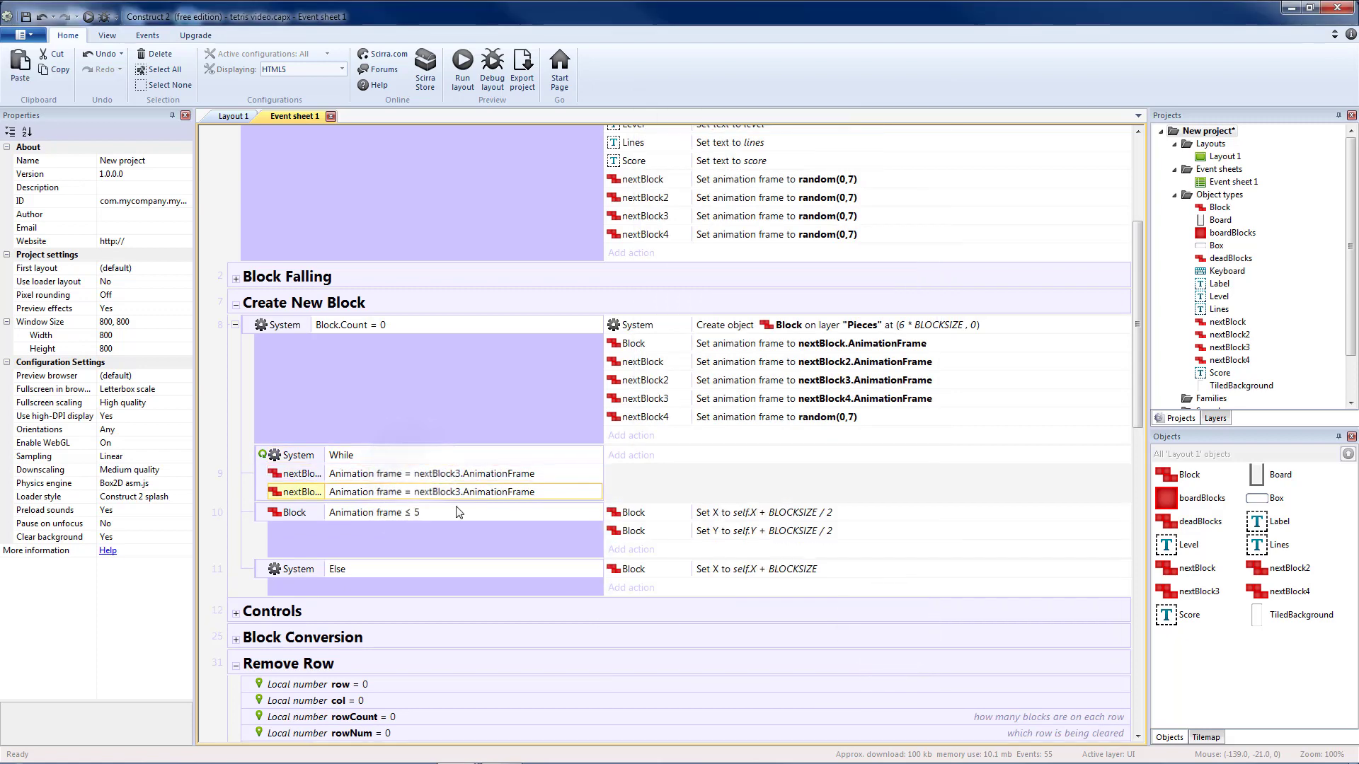
{"action": "double_click", "coordinate": [455, 494]}
{"action": "left_click", "coordinate": [748, 566]}
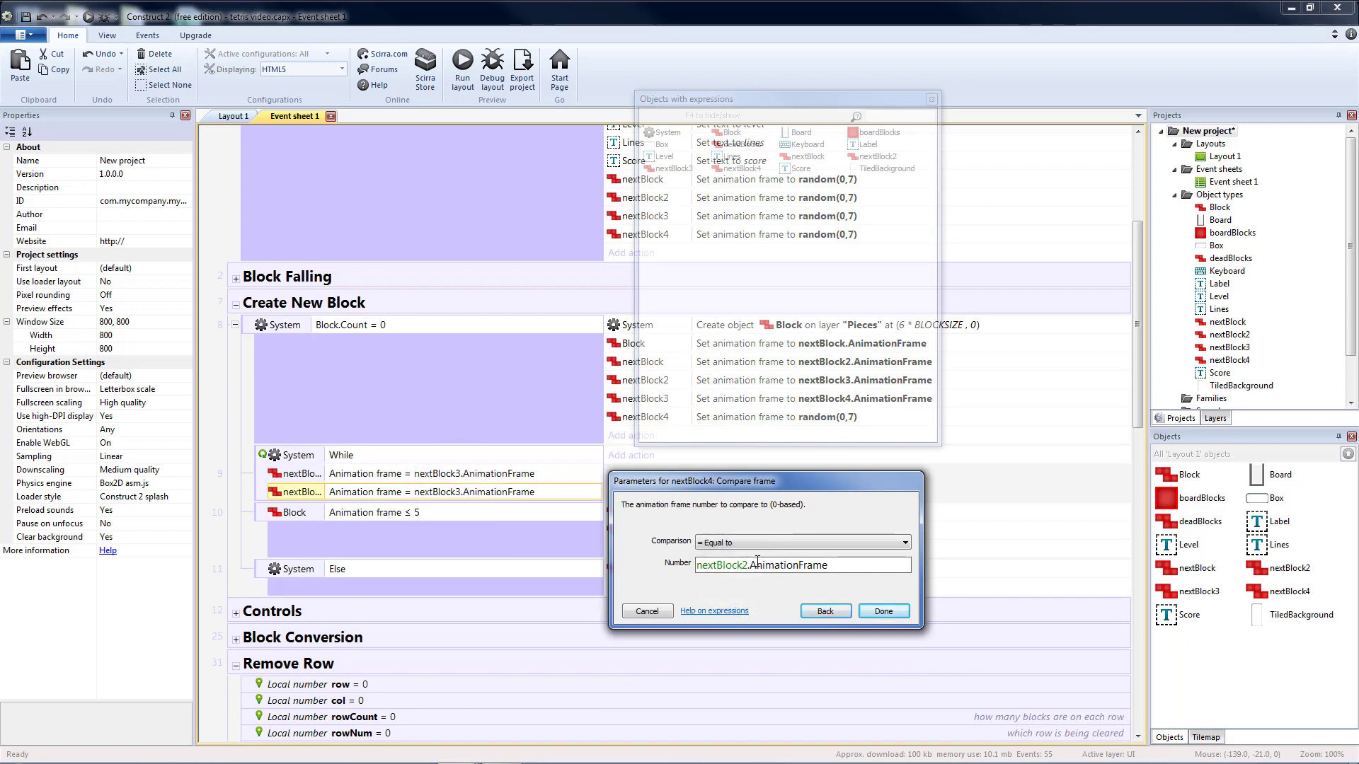
{"action": "key", "text": "Return"}
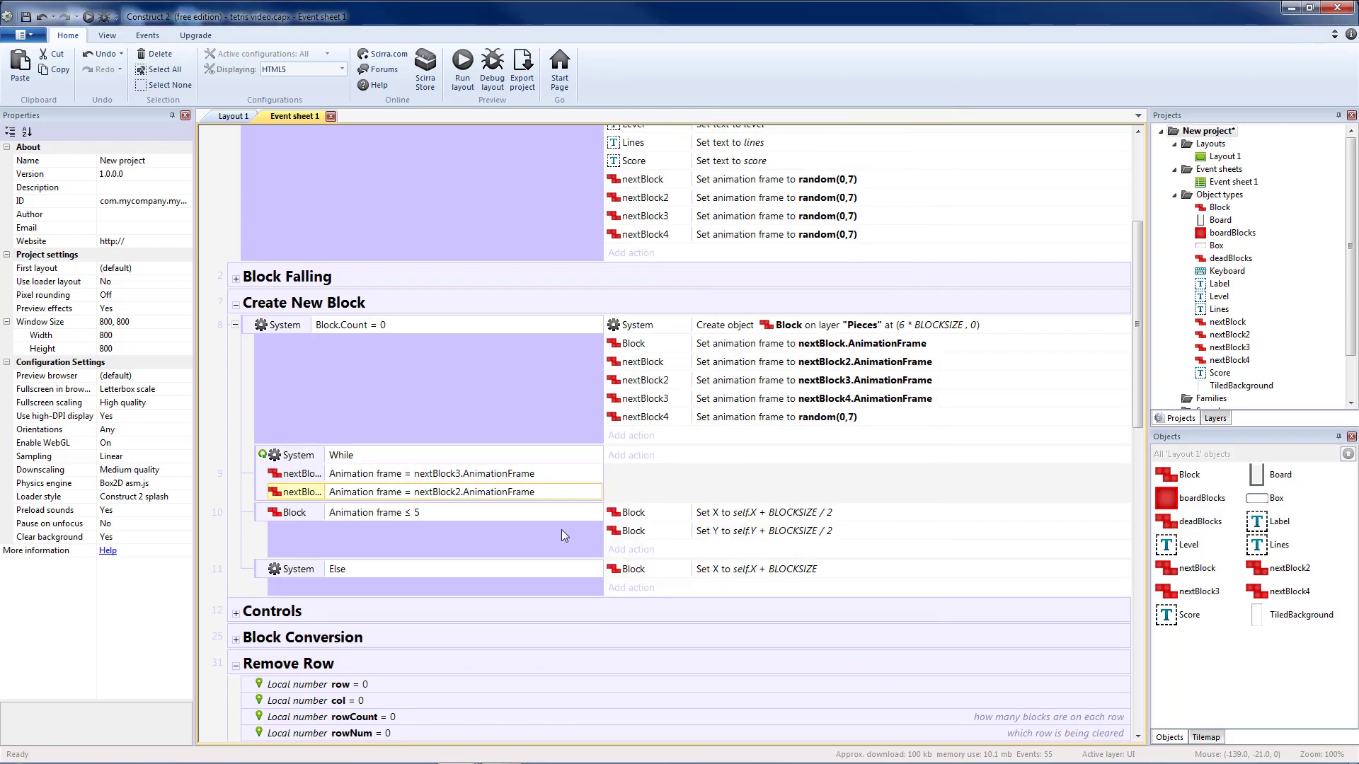
{"action": "left_click", "coordinate": [489, 478]}
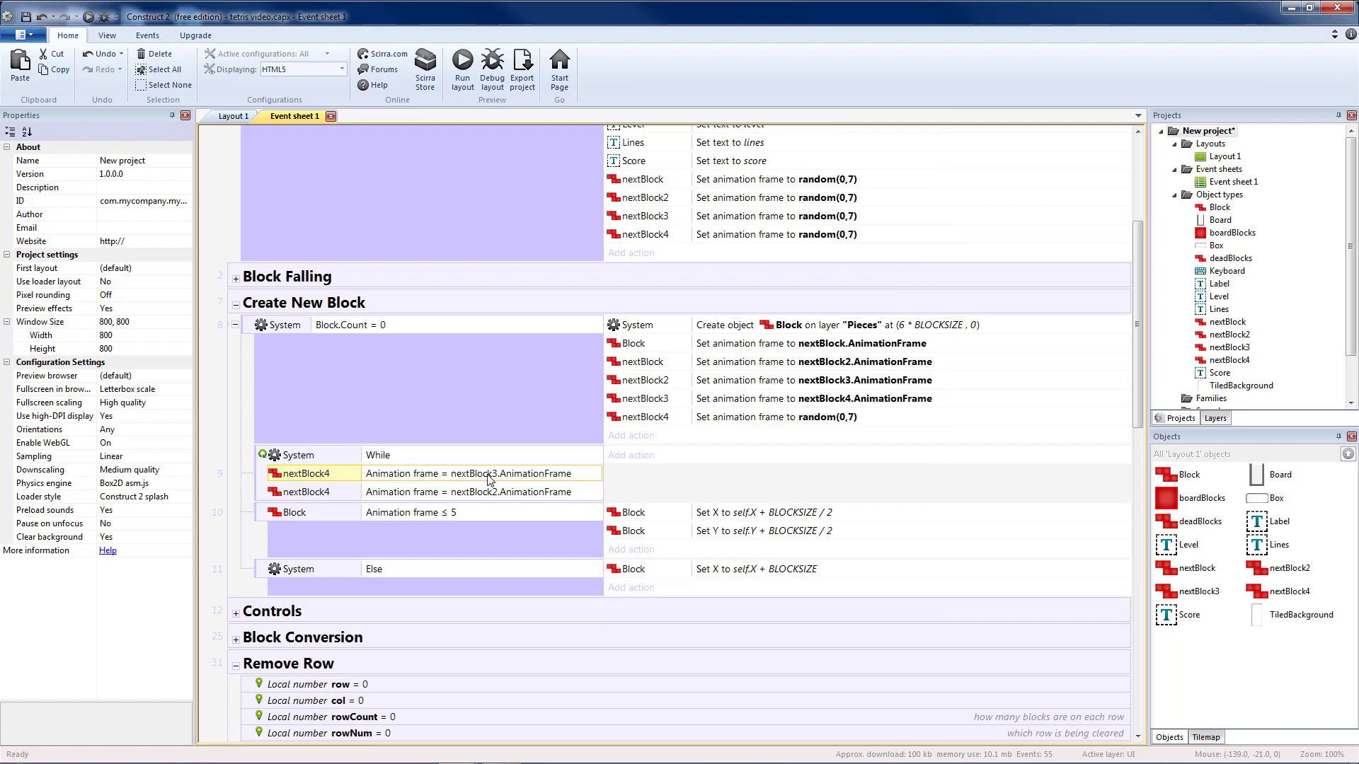
Use Run layout to preview the Tetris game in Chrome
{"action": "left_click", "coordinate": [821, 421]}
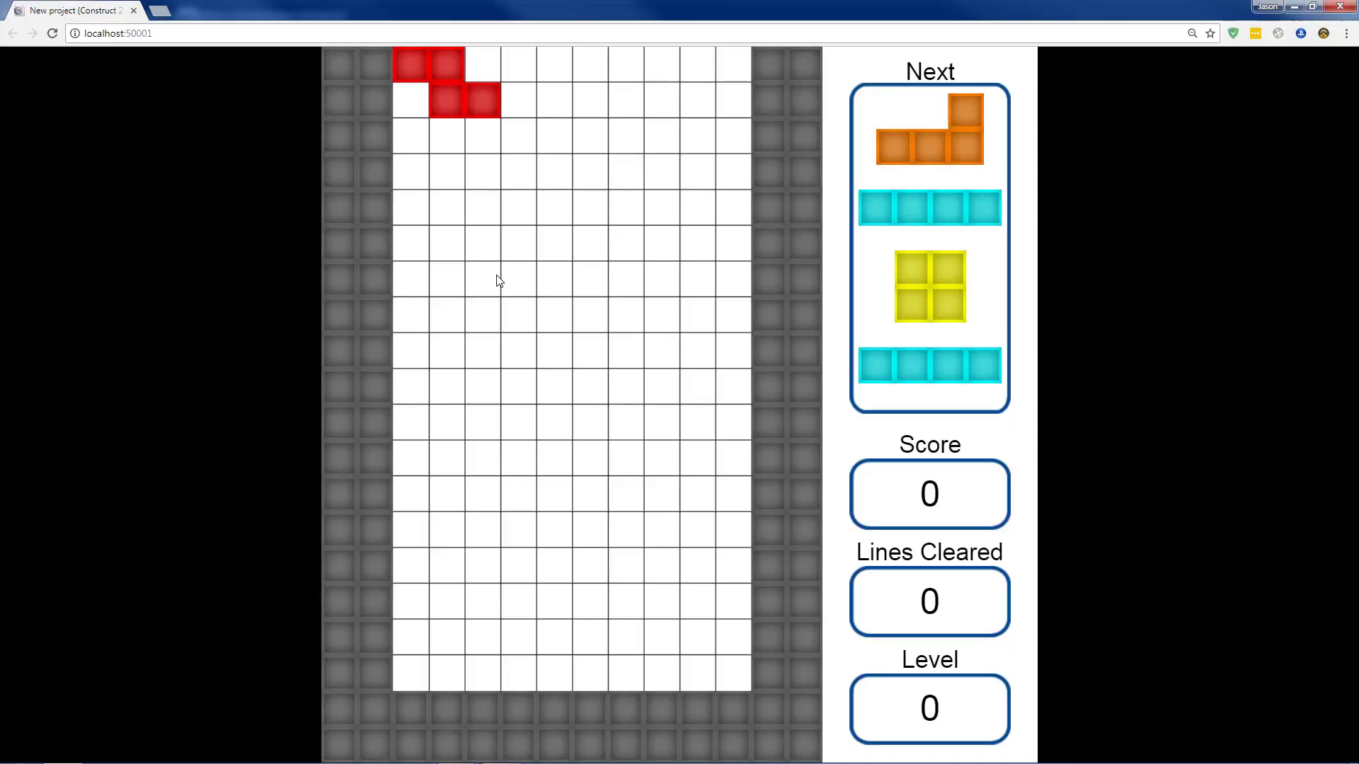
Drop the red piece, the orange L at the right, and the cyan I
{"action": "key", "text": "Up"}
{"action": "key", "text": "space"}
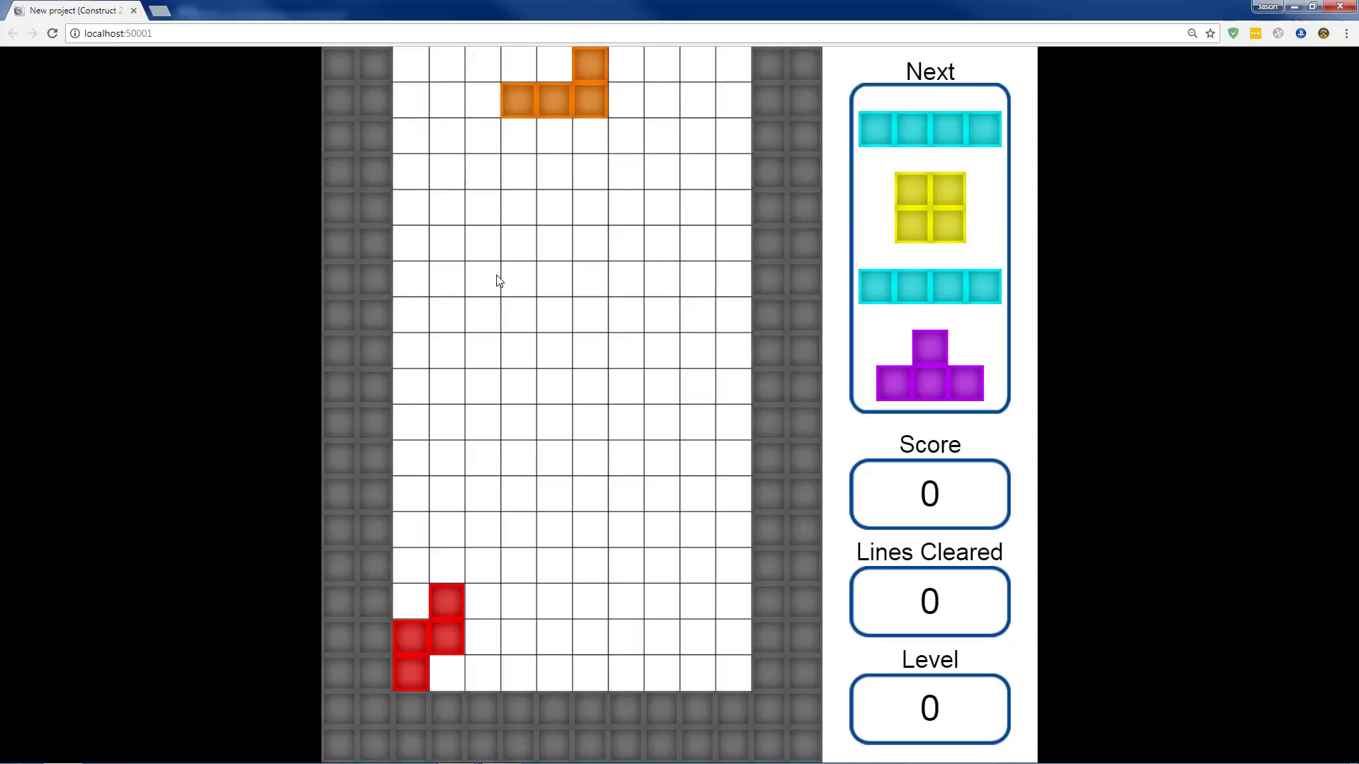
{"action": "key", "text": "Up"}
{"action": "key", "text": "Right"}
{"action": "key", "text": "Right"}
{"action": "key", "text": "Right"}
{"action": "key", "text": "space"}
{"action": "key", "text": "Right"}
{"action": "key", "text": "Right"}
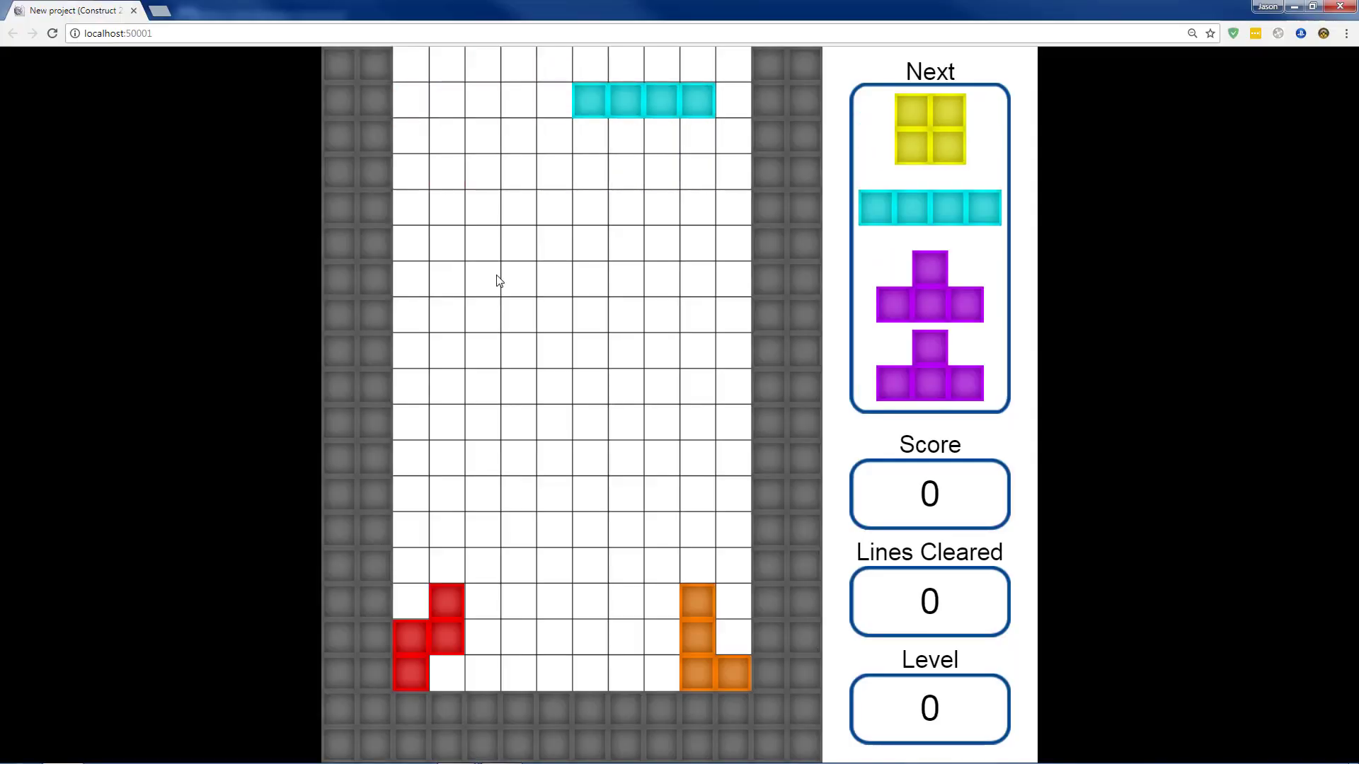
{"action": "key", "text": "Left"}
{"action": "key", "text": "space"}
Place the yellow square left, a cyan I, and a purple T against the left wall
{"action": "key", "text": "Left"}
{"action": "key", "text": "Left"}
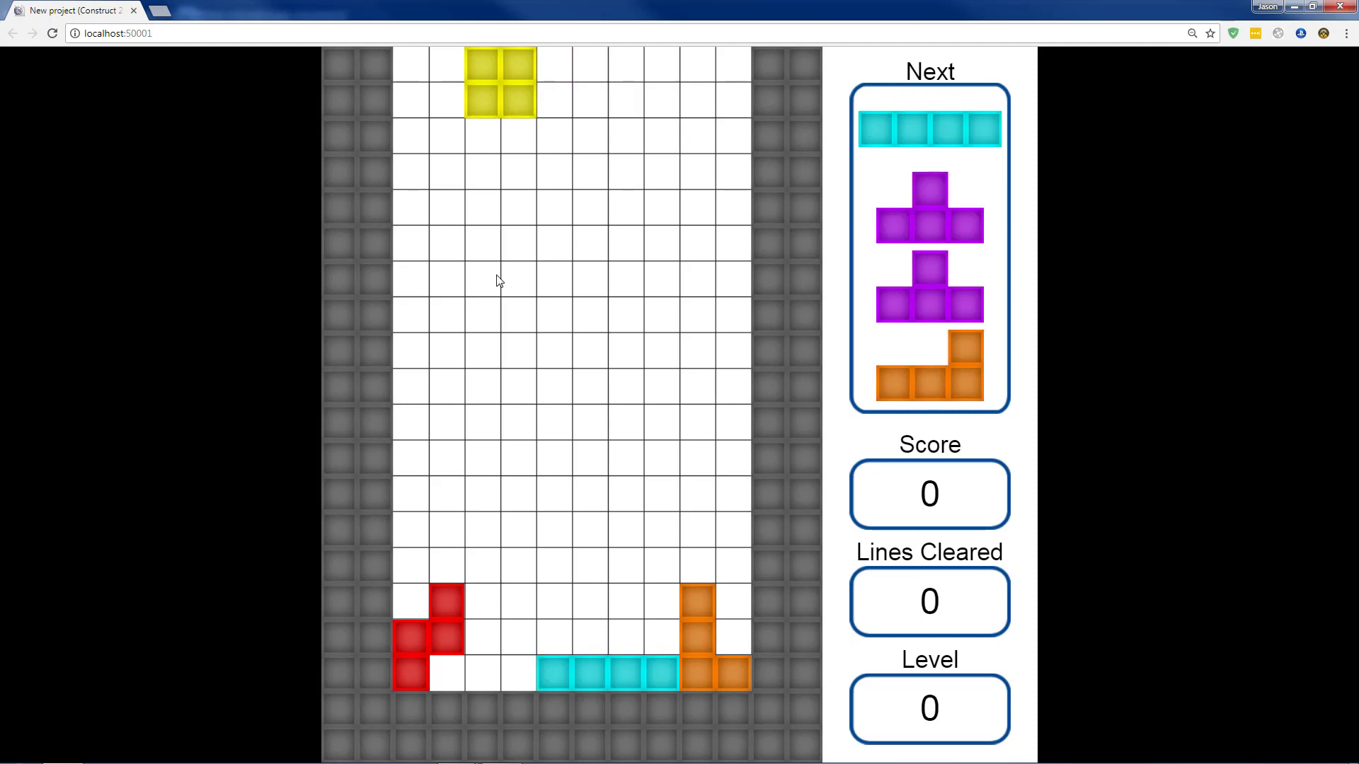
{"action": "key", "text": "space"}
{"action": "key", "text": "Right"}
{"action": "key", "text": "space"}
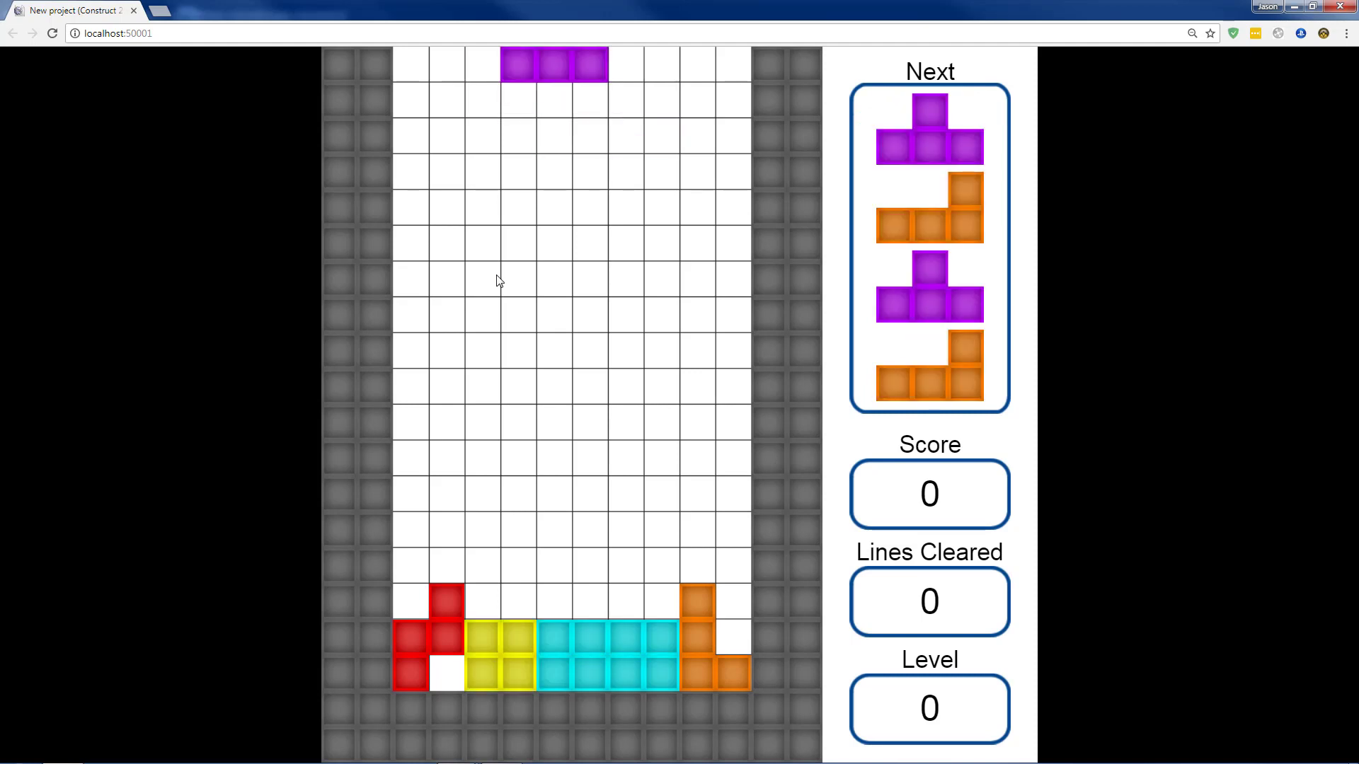
{"action": "key", "text": "Up"}
{"action": "key", "text": "Up"}
{"action": "key", "text": "Up"}
{"action": "key", "text": "Left"}
{"action": "key", "text": "Left"}
{"action": "key", "text": "Left"}
{"action": "key", "text": "space"}
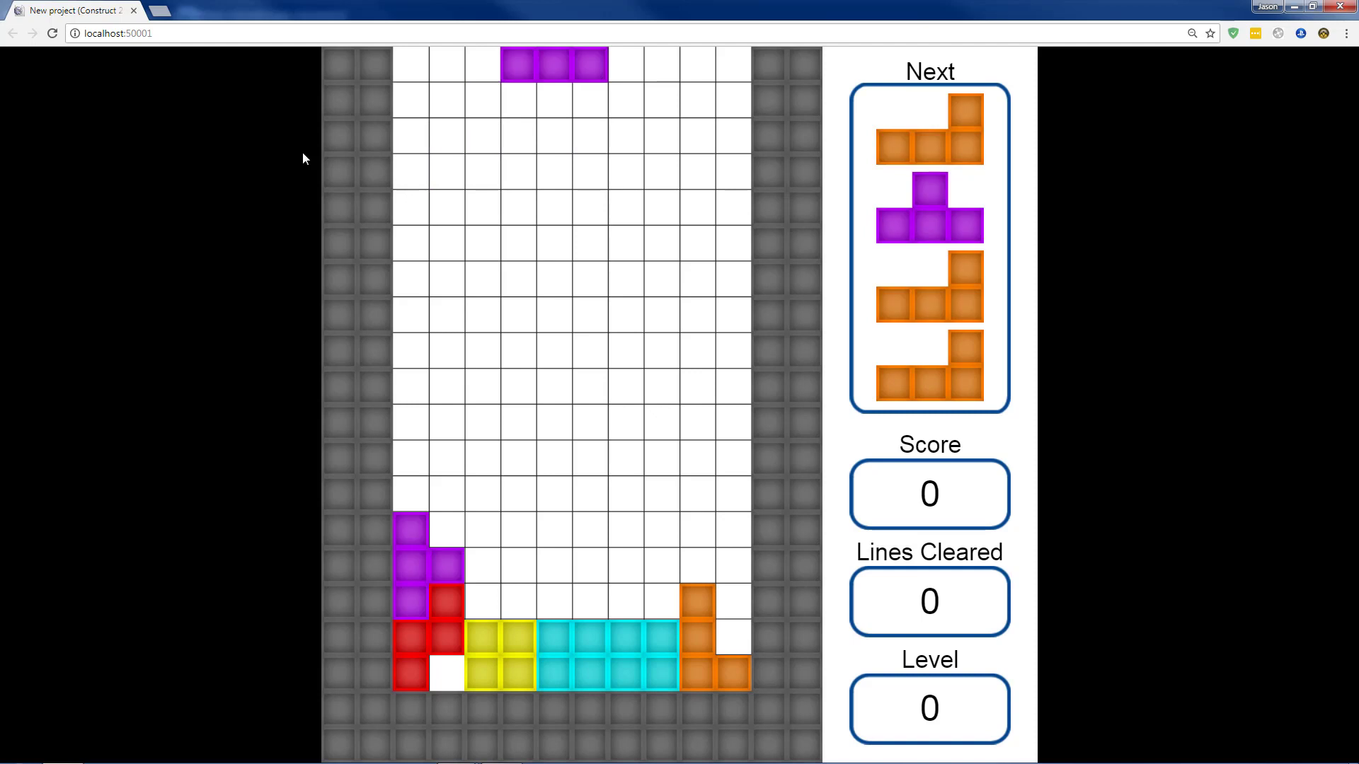
Stack a purple T, an orange L on the right, and another purple T on the left
{"action": "key", "text": "Left"}
{"action": "key", "text": "space"}
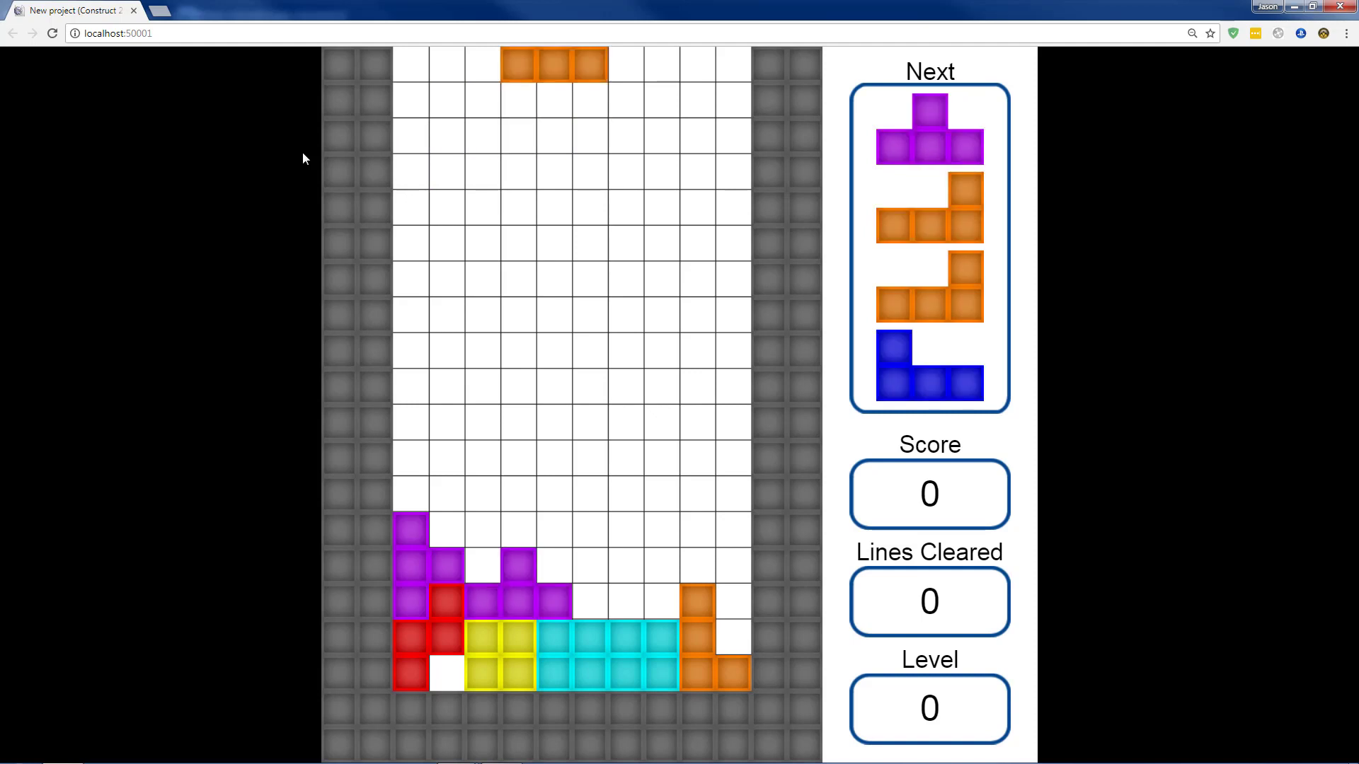
{"action": "key", "text": "Right"}
{"action": "key", "text": "Right"}
{"action": "key", "text": "space"}
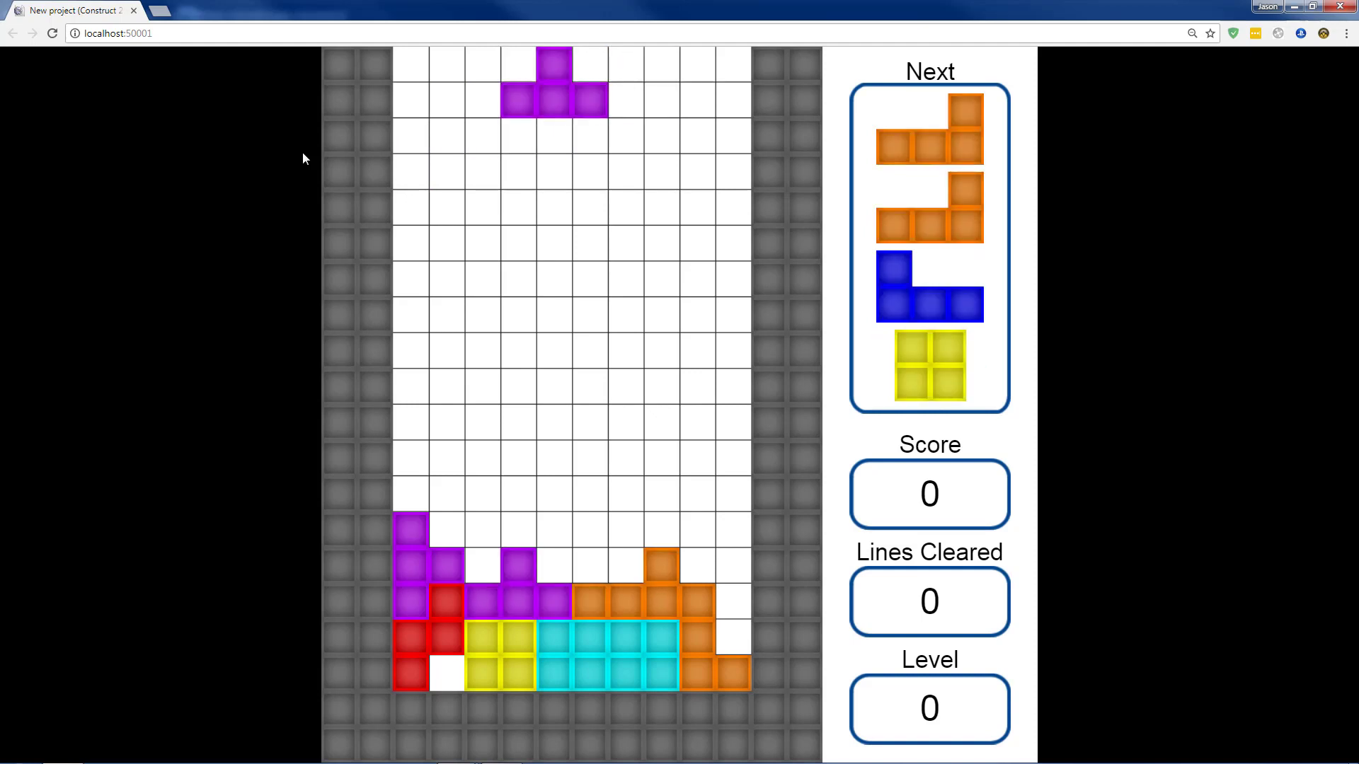
{"action": "key", "text": "Up"}
{"action": "key", "text": "Up"}
{"action": "key", "text": "Up"}
{"action": "key", "text": "Left"}
{"action": "key", "text": "Left"}
{"action": "key", "text": "space"}
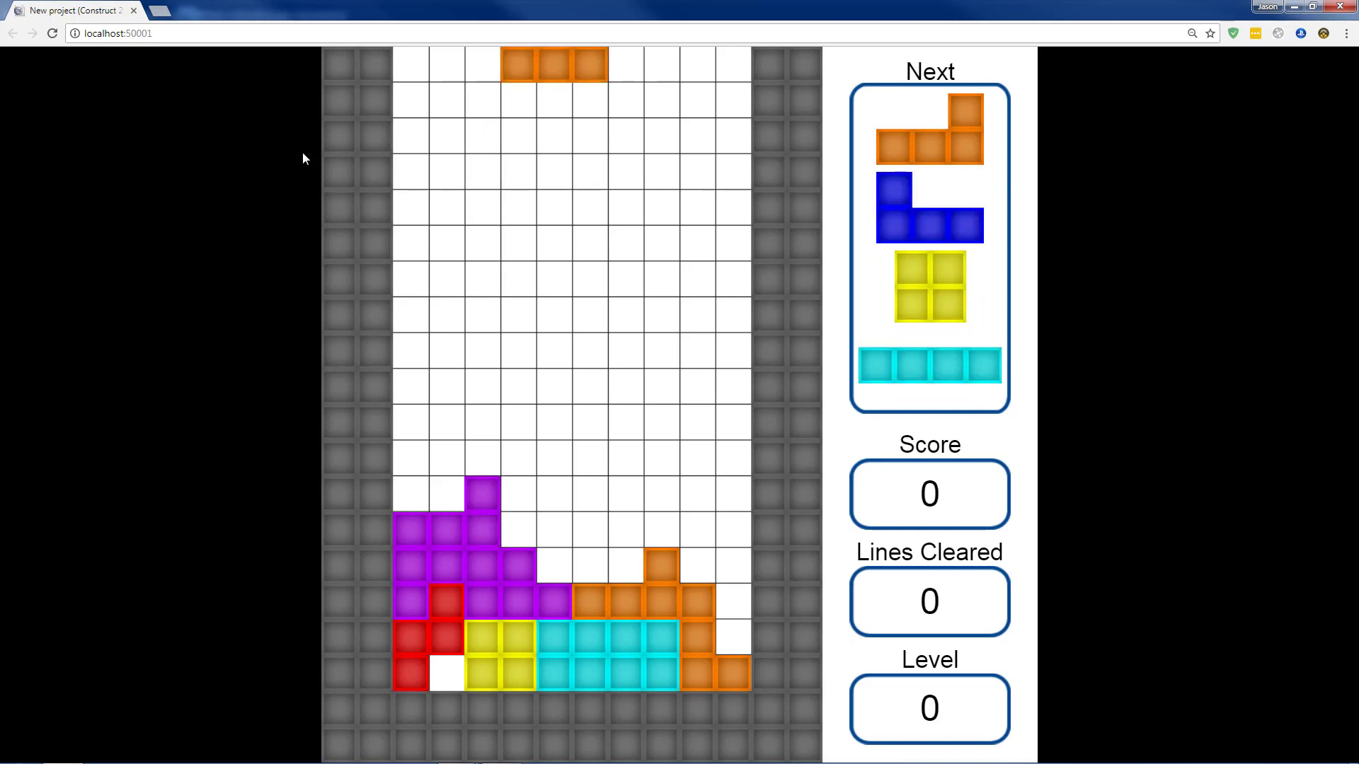
{"action": "key", "text": "Up"}
{"action": "key", "text": "Up"}
{"action": "key", "text": "Up"}
{"action": "key", "text": "Up"}
Drop two orange pieces at the right, clearing three lines, then a blue J
{"action": "key", "text": "Right"}
{"action": "key", "text": "Right"}
{"action": "key", "text": "Right"}
{"action": "key", "text": "Right"}
{"action": "key", "text": "space"}
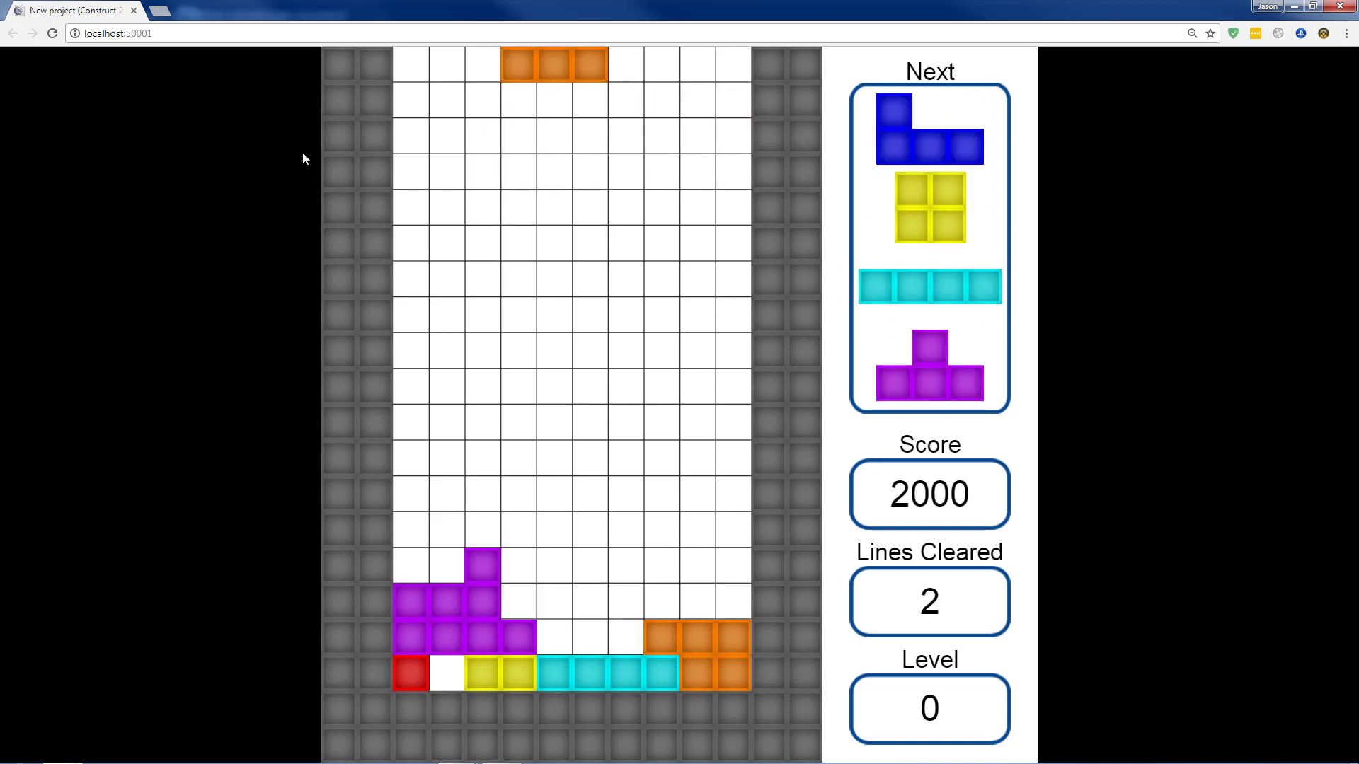
{"action": "key", "text": "Right"}
{"action": "key", "text": "space"}
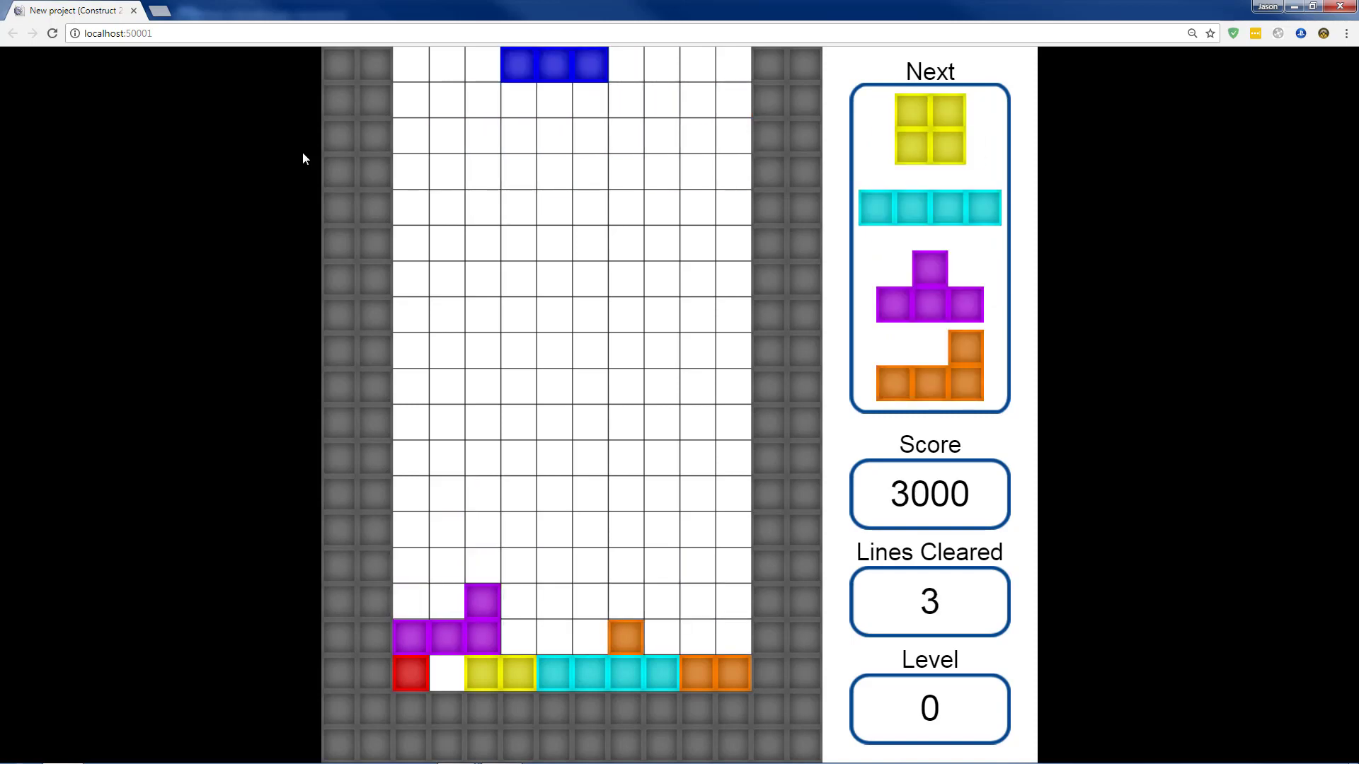
{"action": "key", "text": "space"}
Drop a yellow square on the right wall and an upright cyan I, clearing a line
{"action": "key", "text": "Right"}
{"action": "key", "text": "Right"}
{"action": "key", "text": "Right"}
{"action": "key", "text": "Right"}
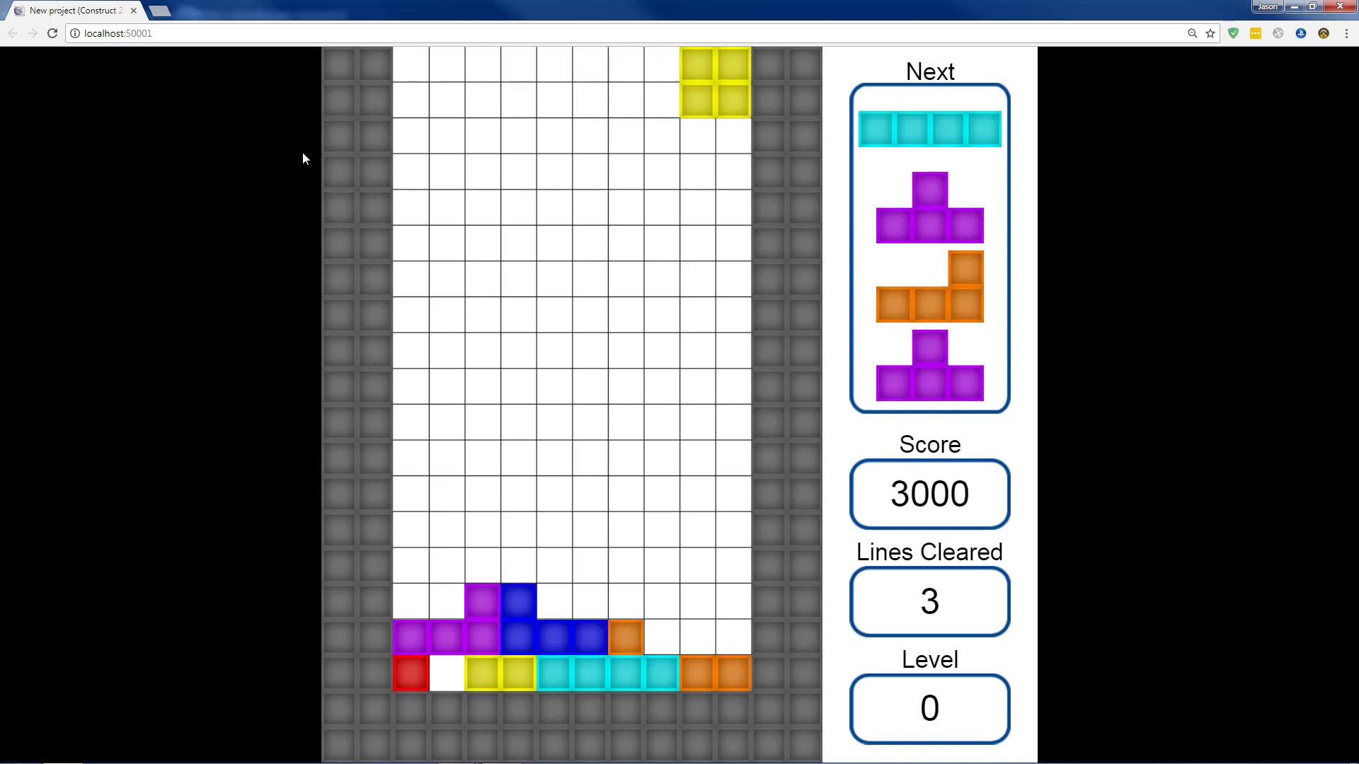
{"action": "key", "text": "space"}
{"action": "key", "text": "Up"}
{"action": "key", "text": "Right"}
{"action": "key", "text": "Right"}
{"action": "key", "text": "Right"}
{"action": "key", "text": "space"}
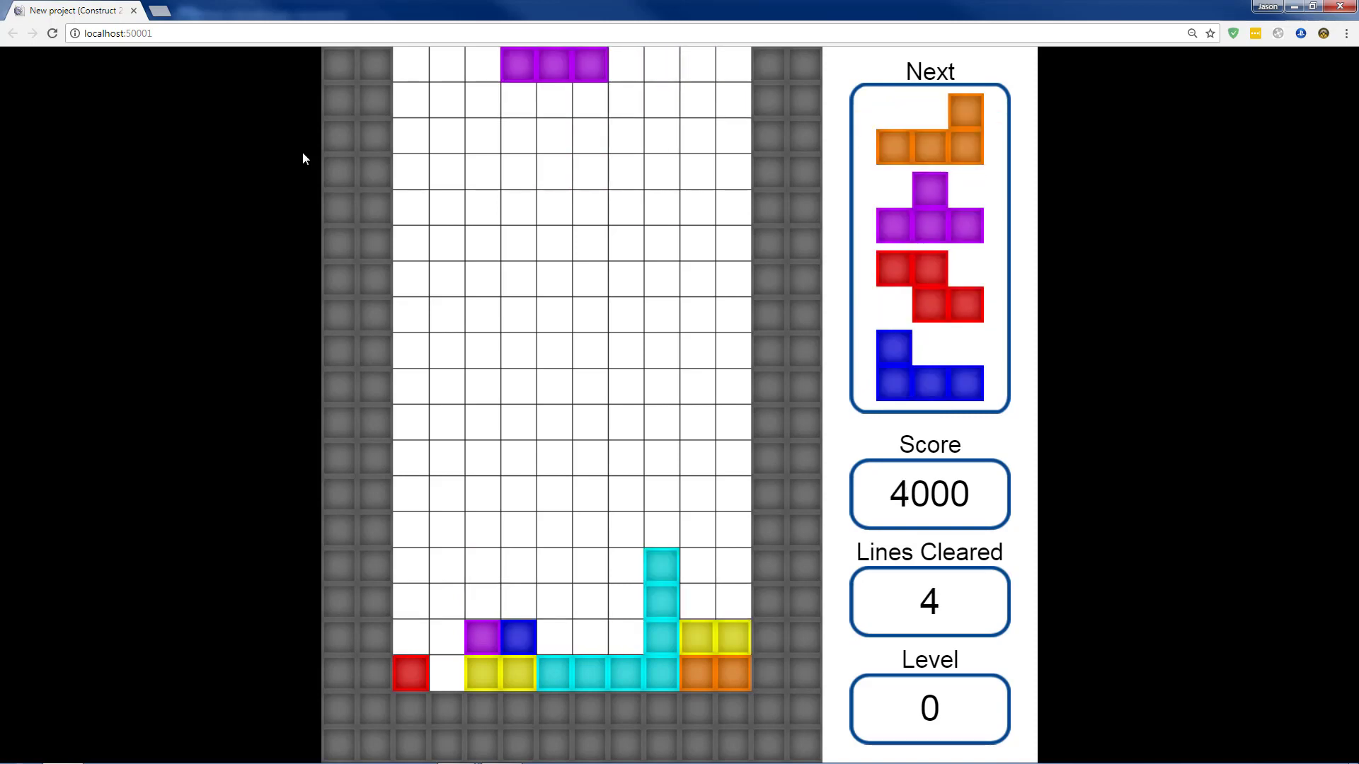
Clear two more lines with a purple T and an orange L, then fast-drop a T
{"action": "key", "text": "Up"}
{"action": "key", "text": "Up"}
{"action": "key", "text": "Up"}
{"action": "key", "text": "Left"}
{"action": "key", "text": "Left"}
{"action": "key", "text": "Left"}
{"action": "key", "text": "space"}
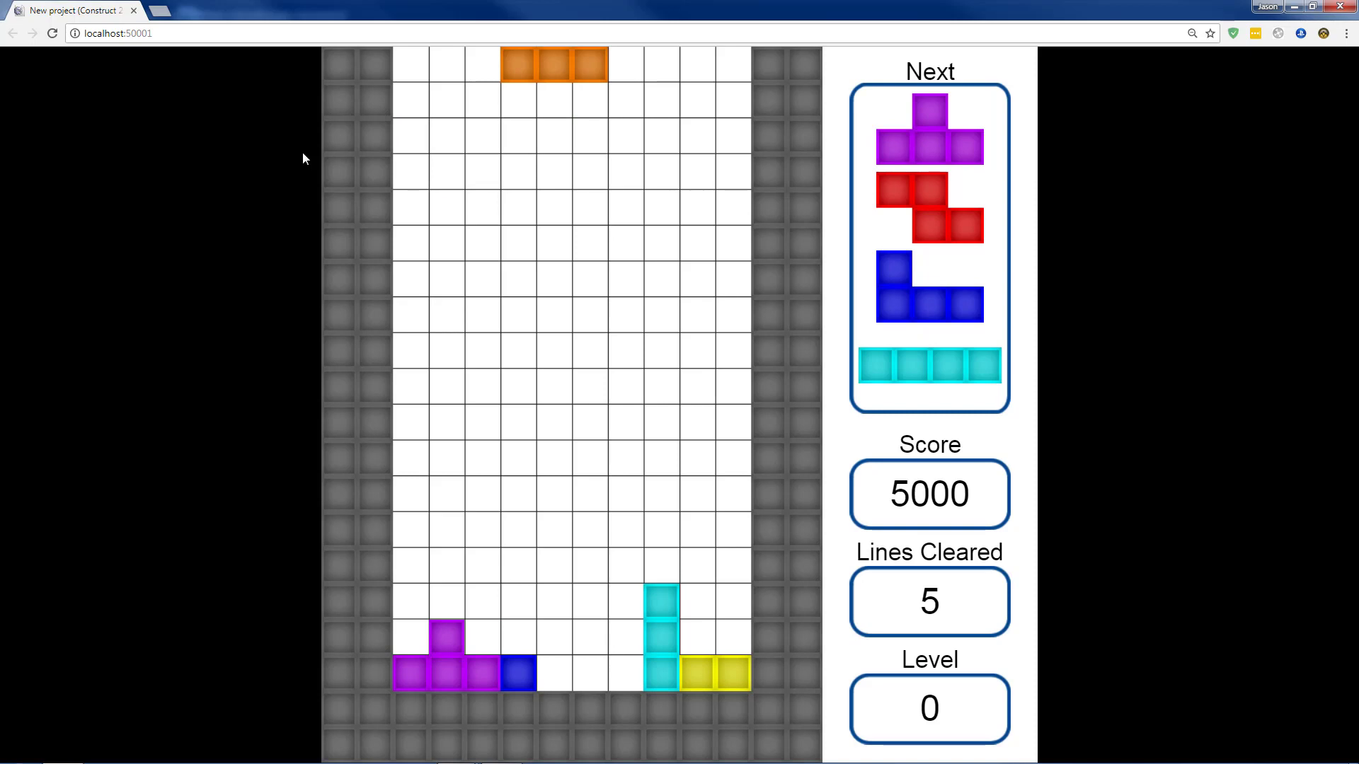
{"action": "key", "text": "Right"}
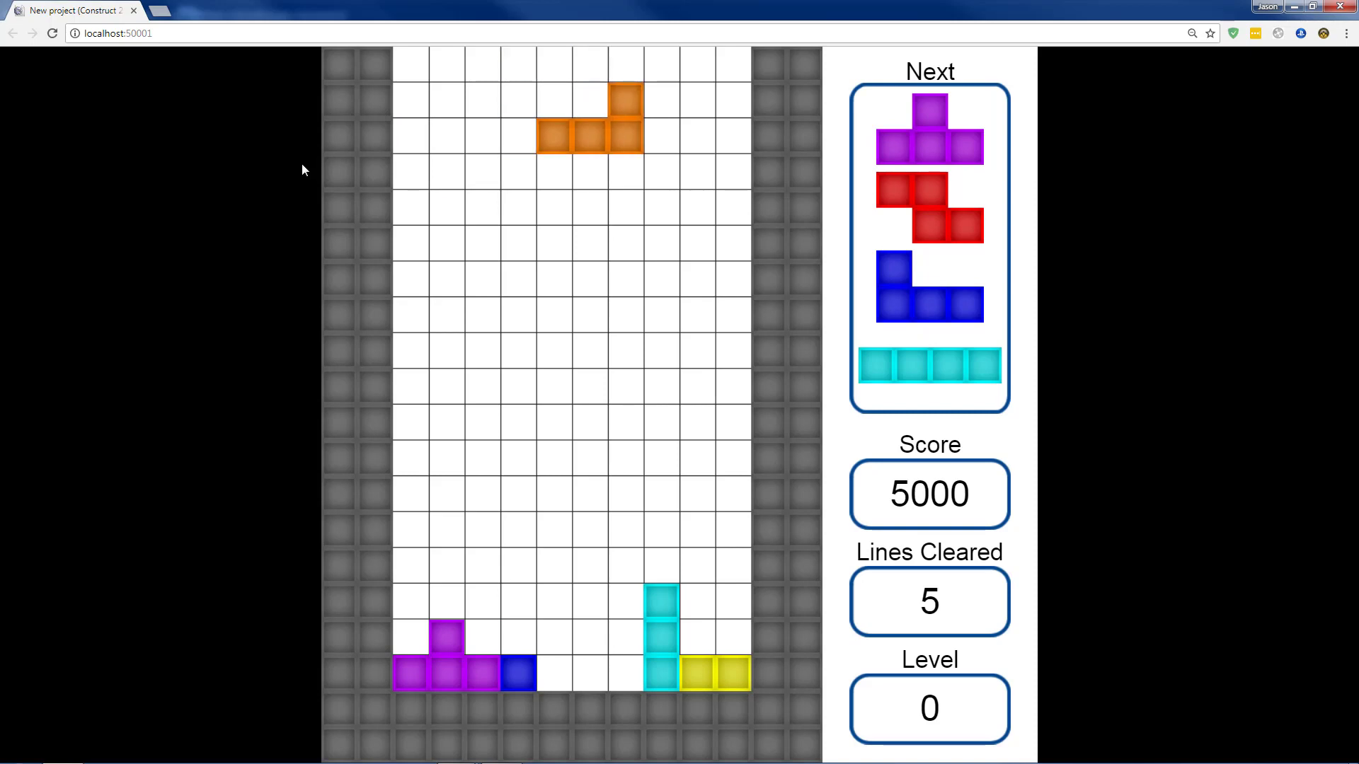
{"action": "key", "text": "space"}
{"action": "key", "text": "Down"}
{"action": "key", "text": "Down"}
{"action": "key", "text": "Down"}
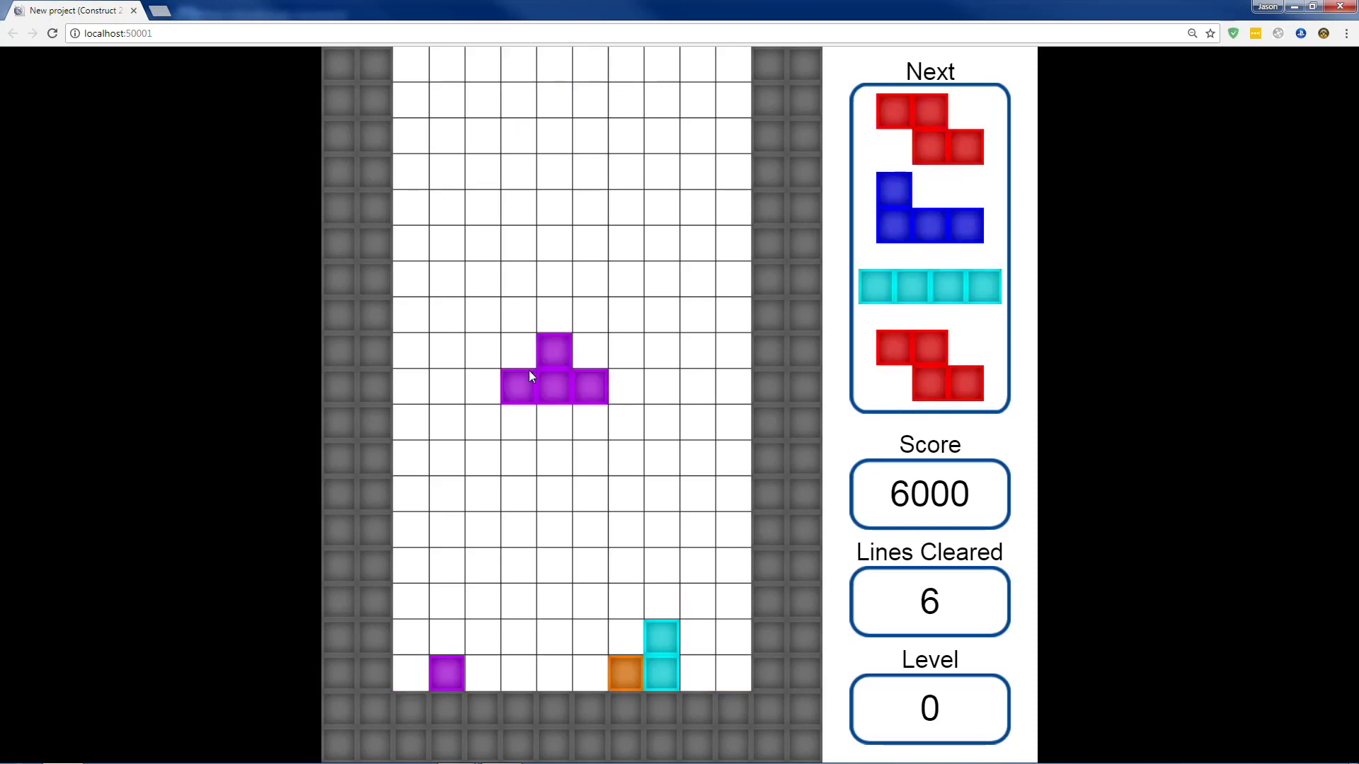